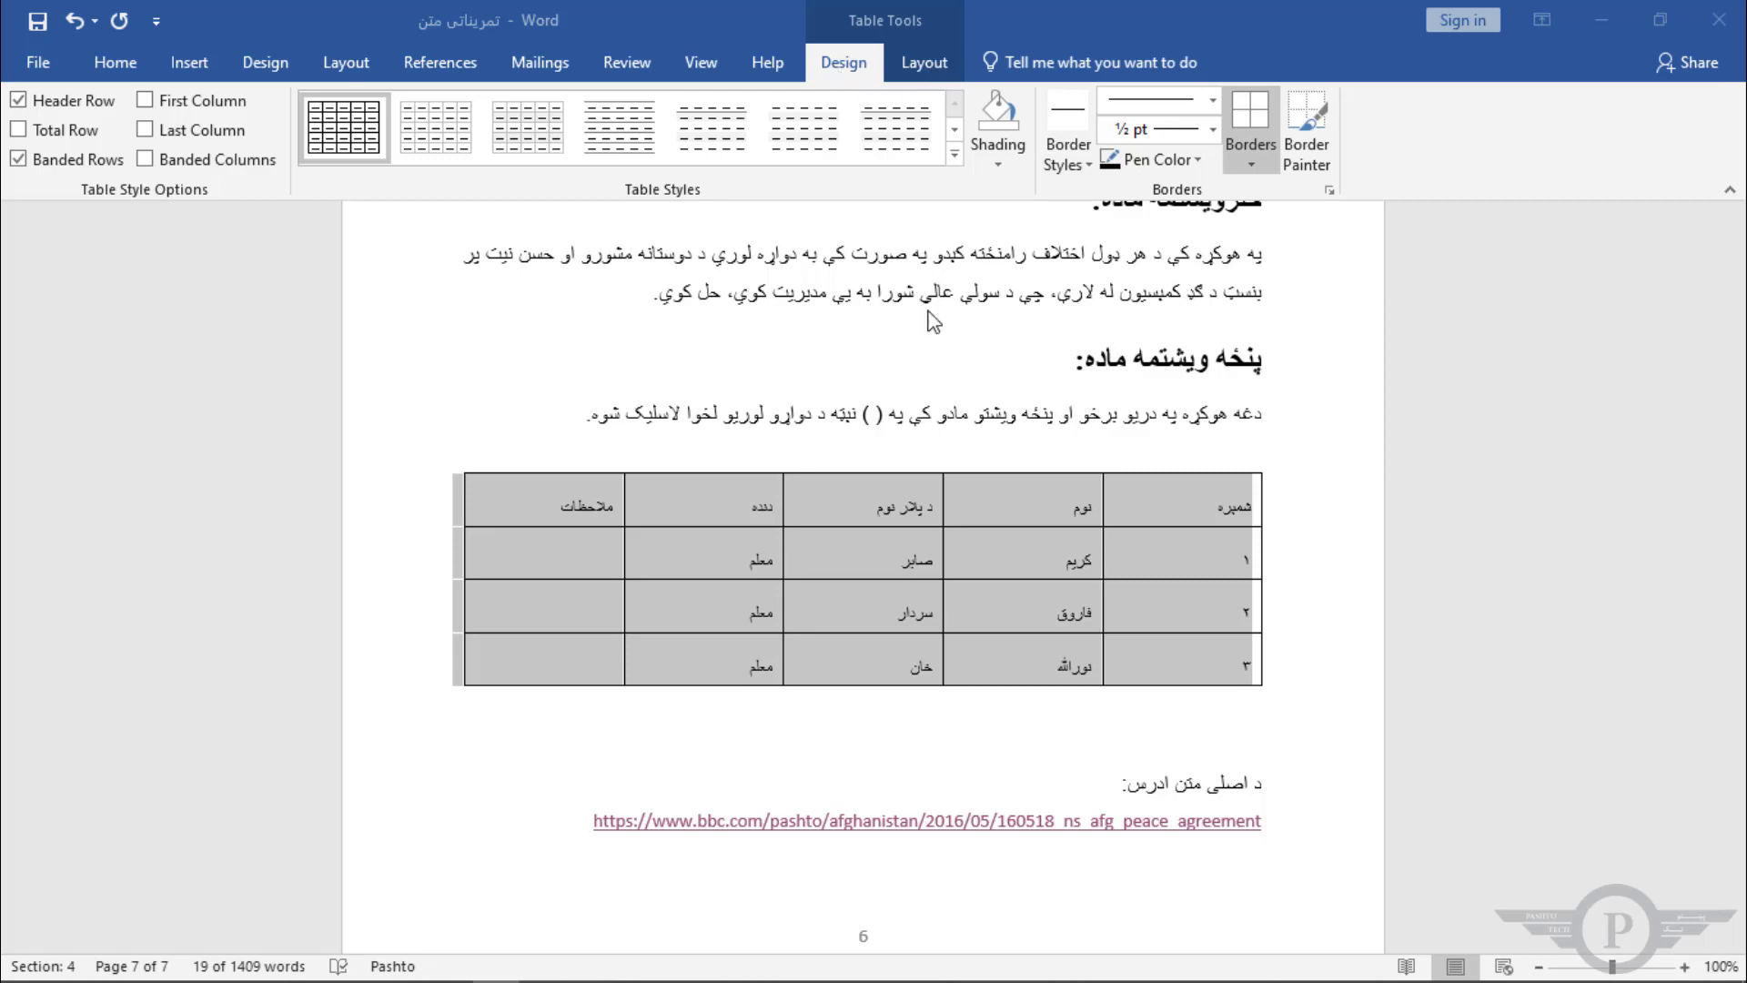
Step: Select the first header cell of the table using the Select Cell option
left_click(1178, 524)
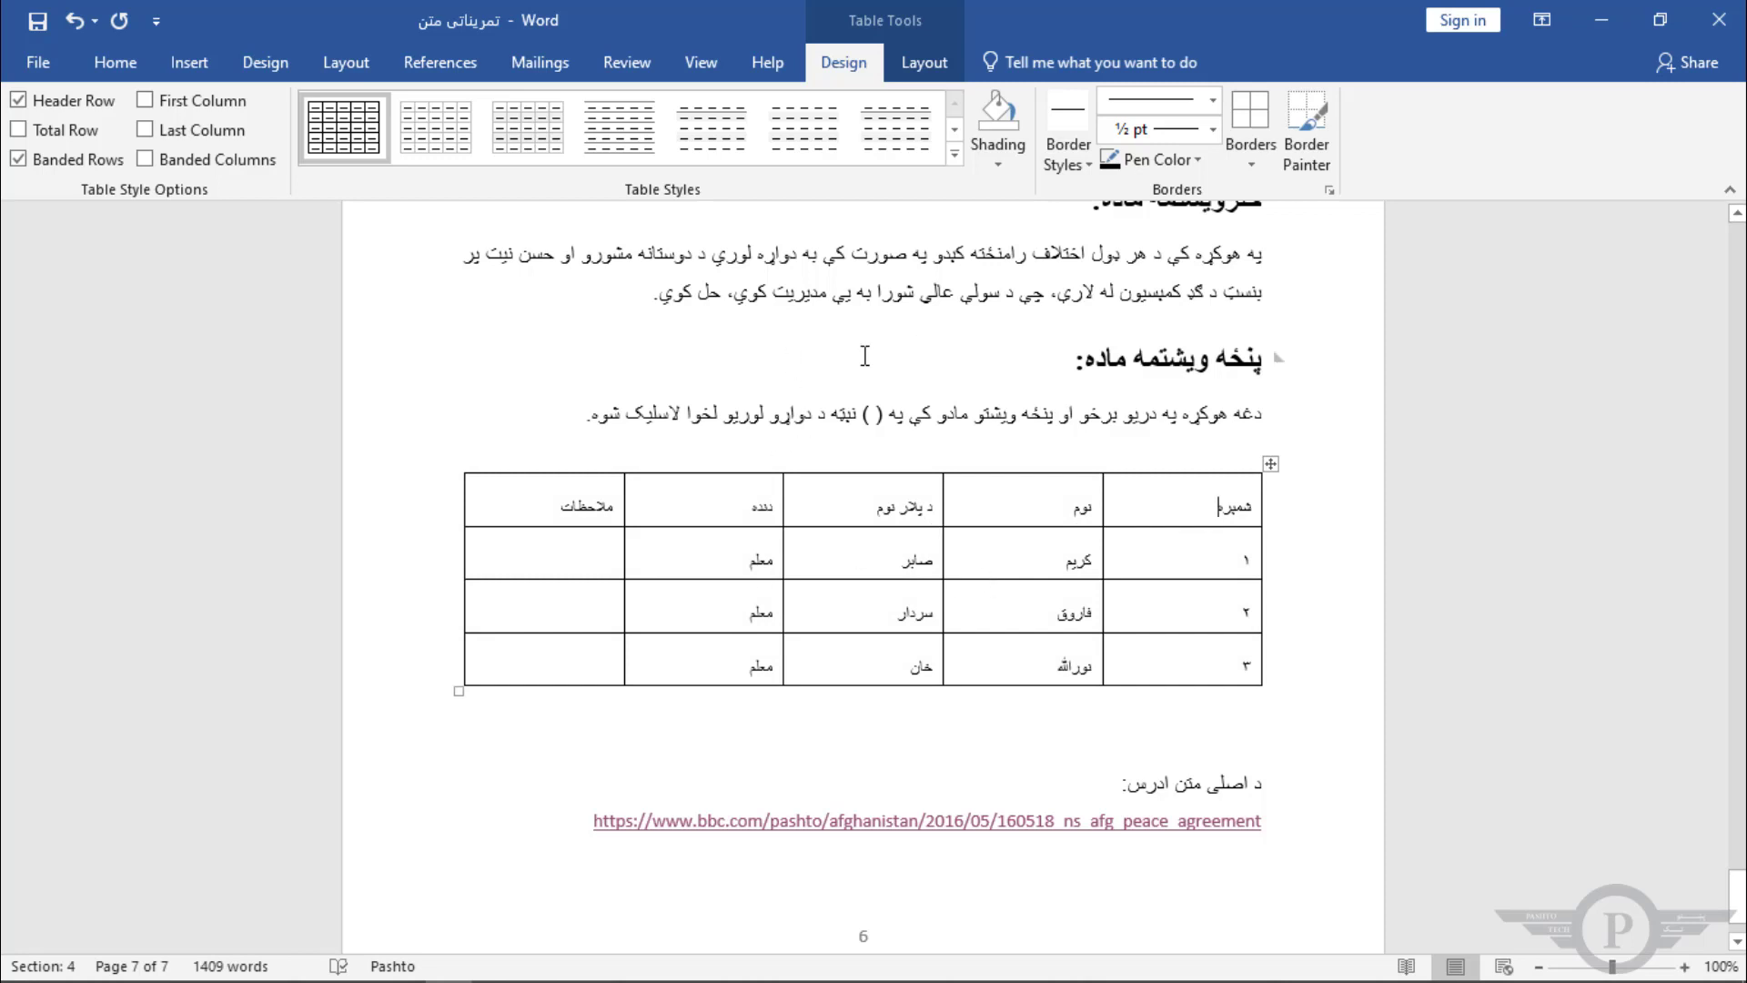
left_click(930, 57)
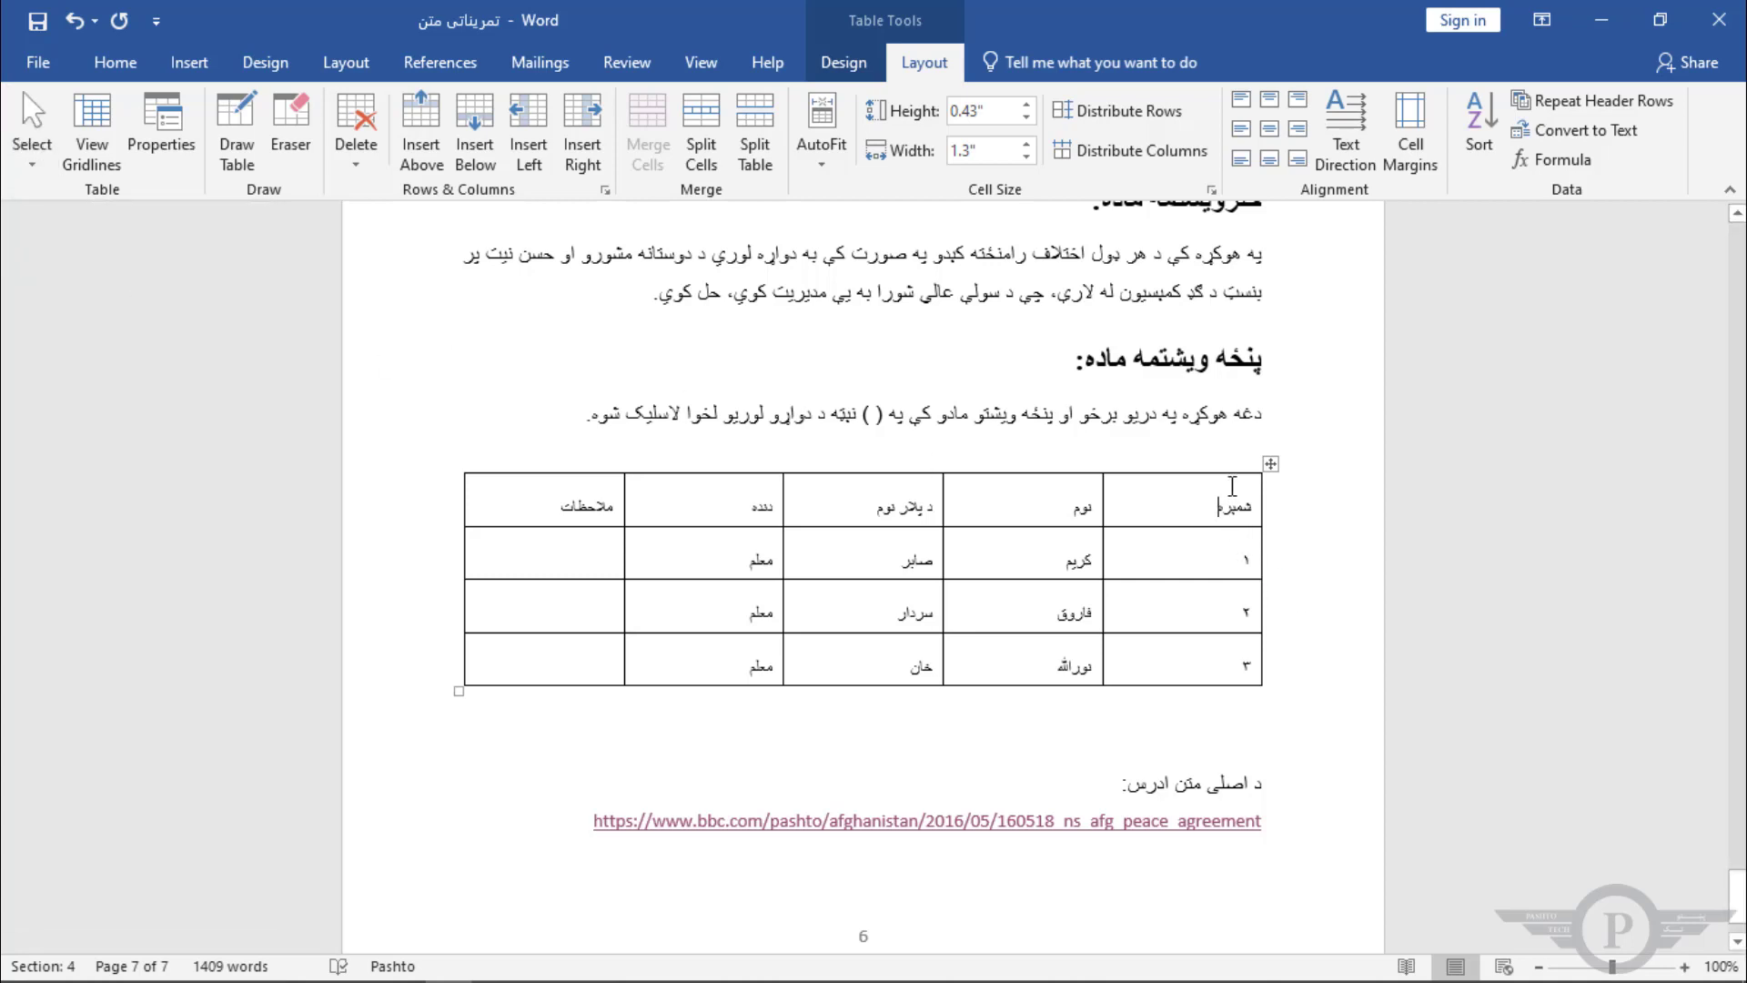
left_click(37, 169)
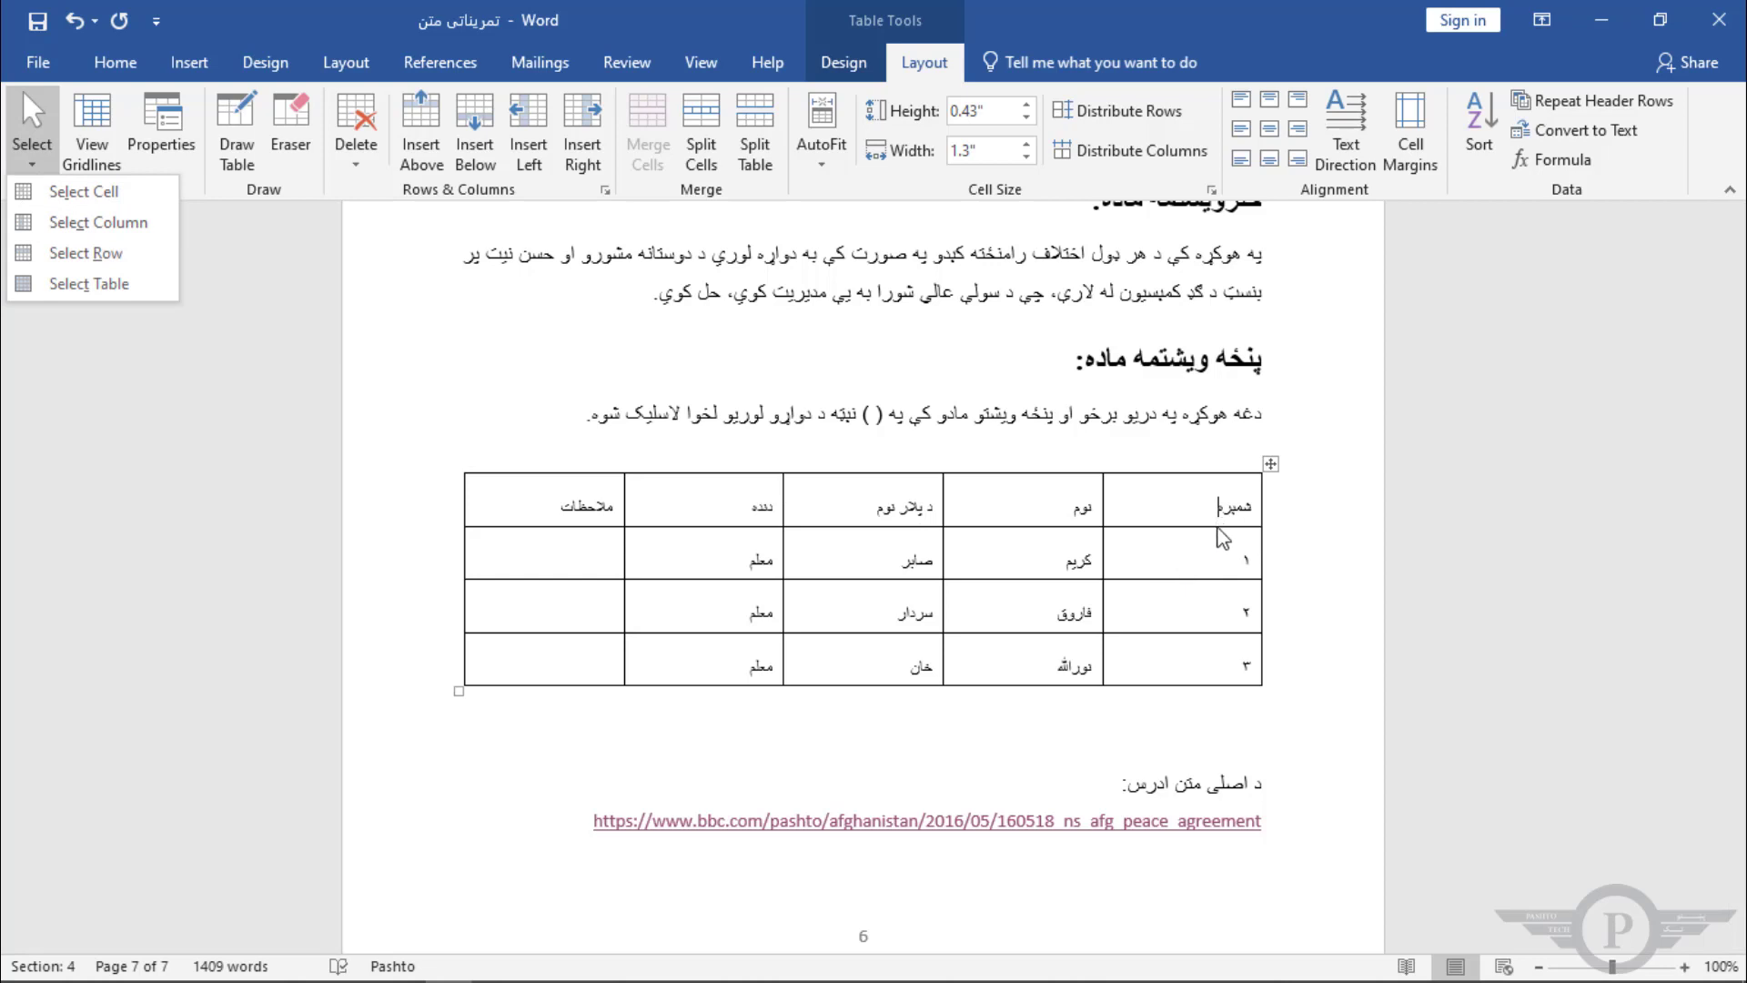
left_click(66, 193)
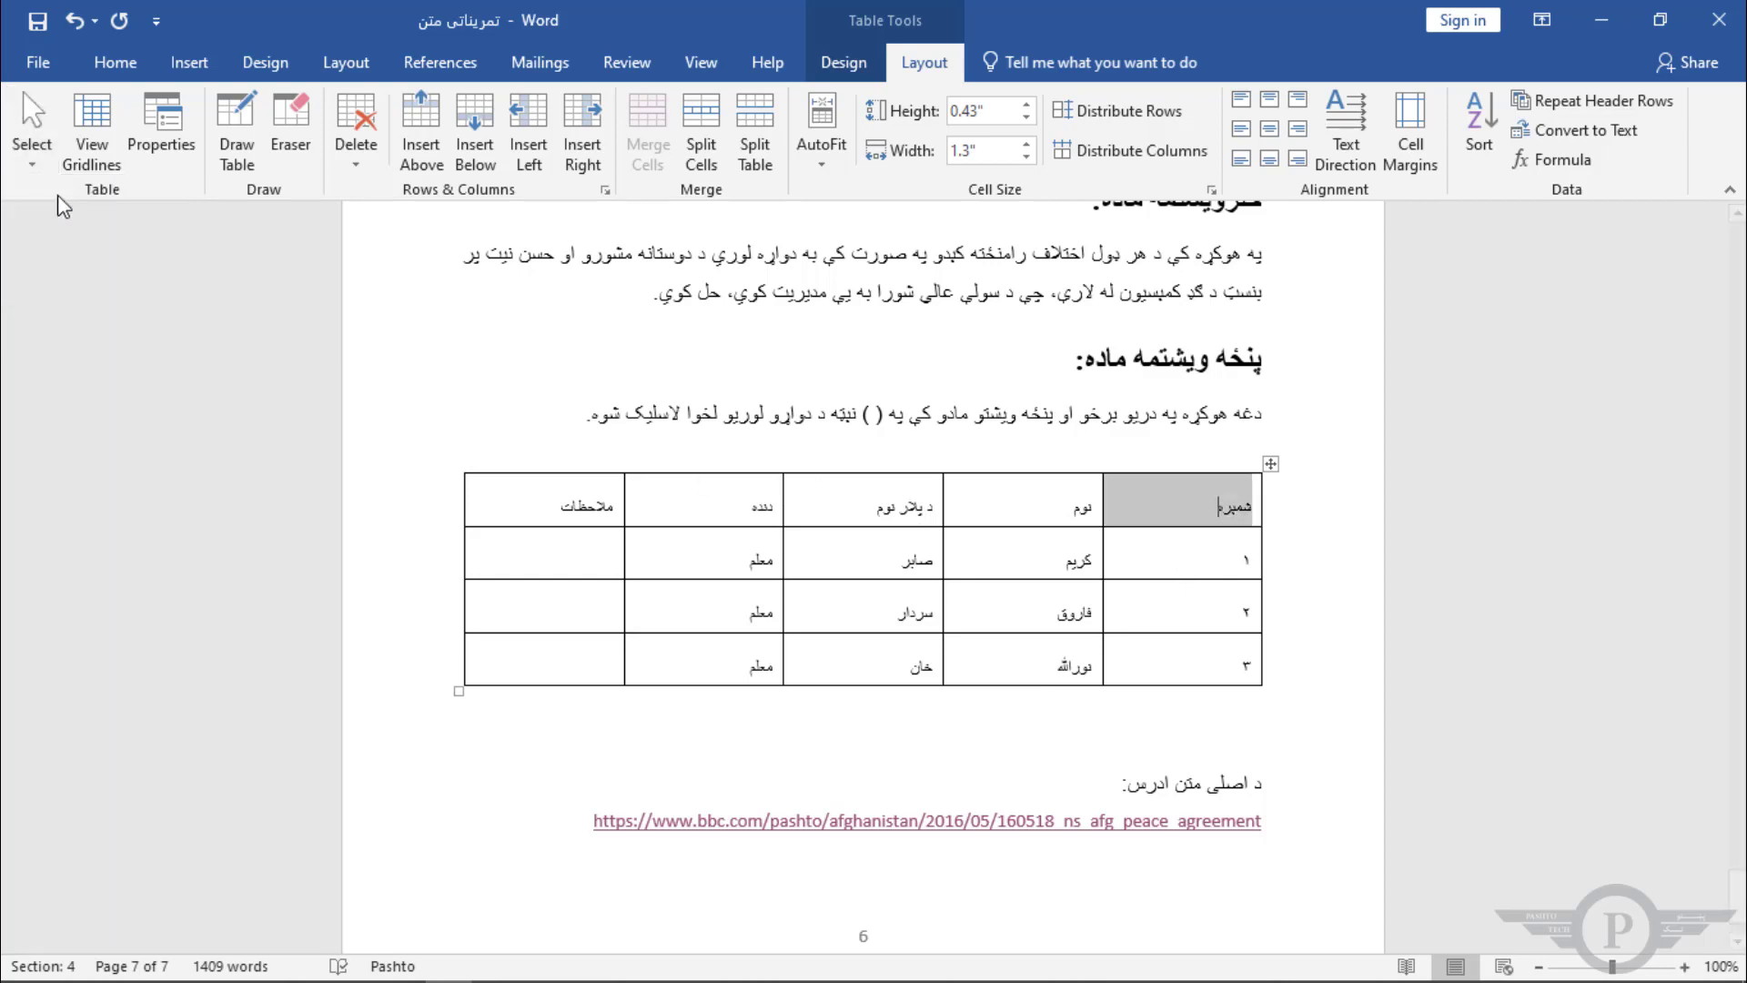
left_click(1218, 510)
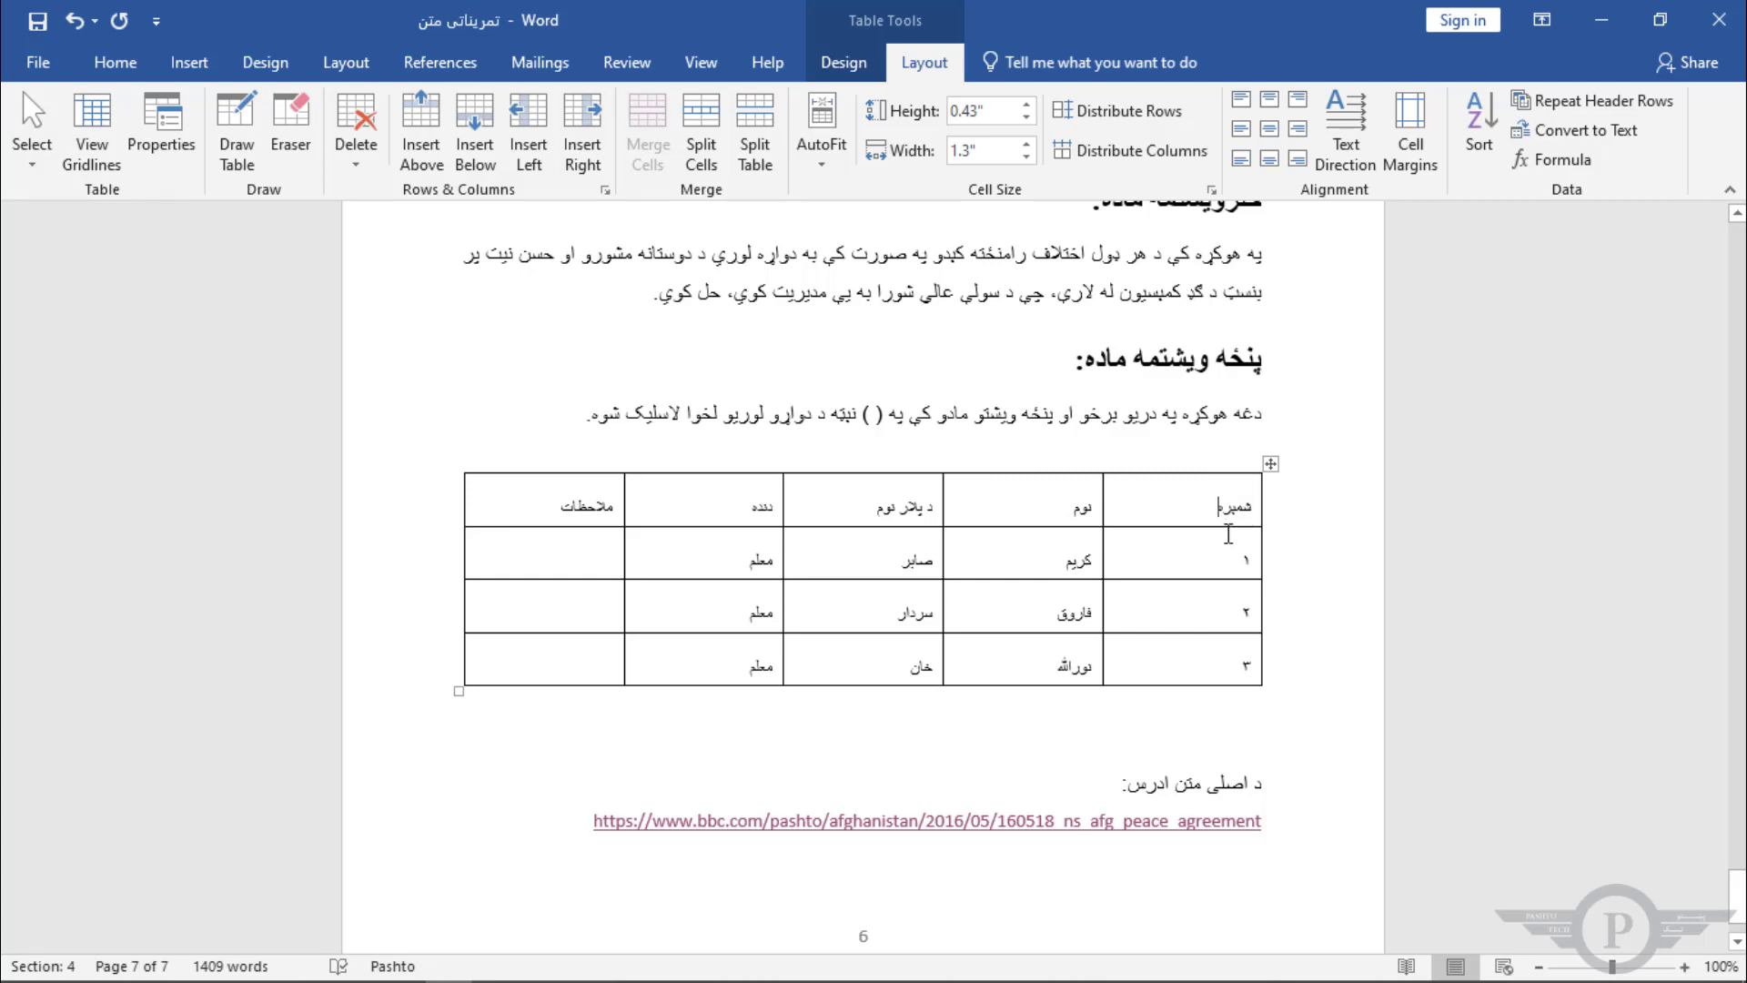
Step: Select the table's first column using the Select Column option
left_click(31, 150)
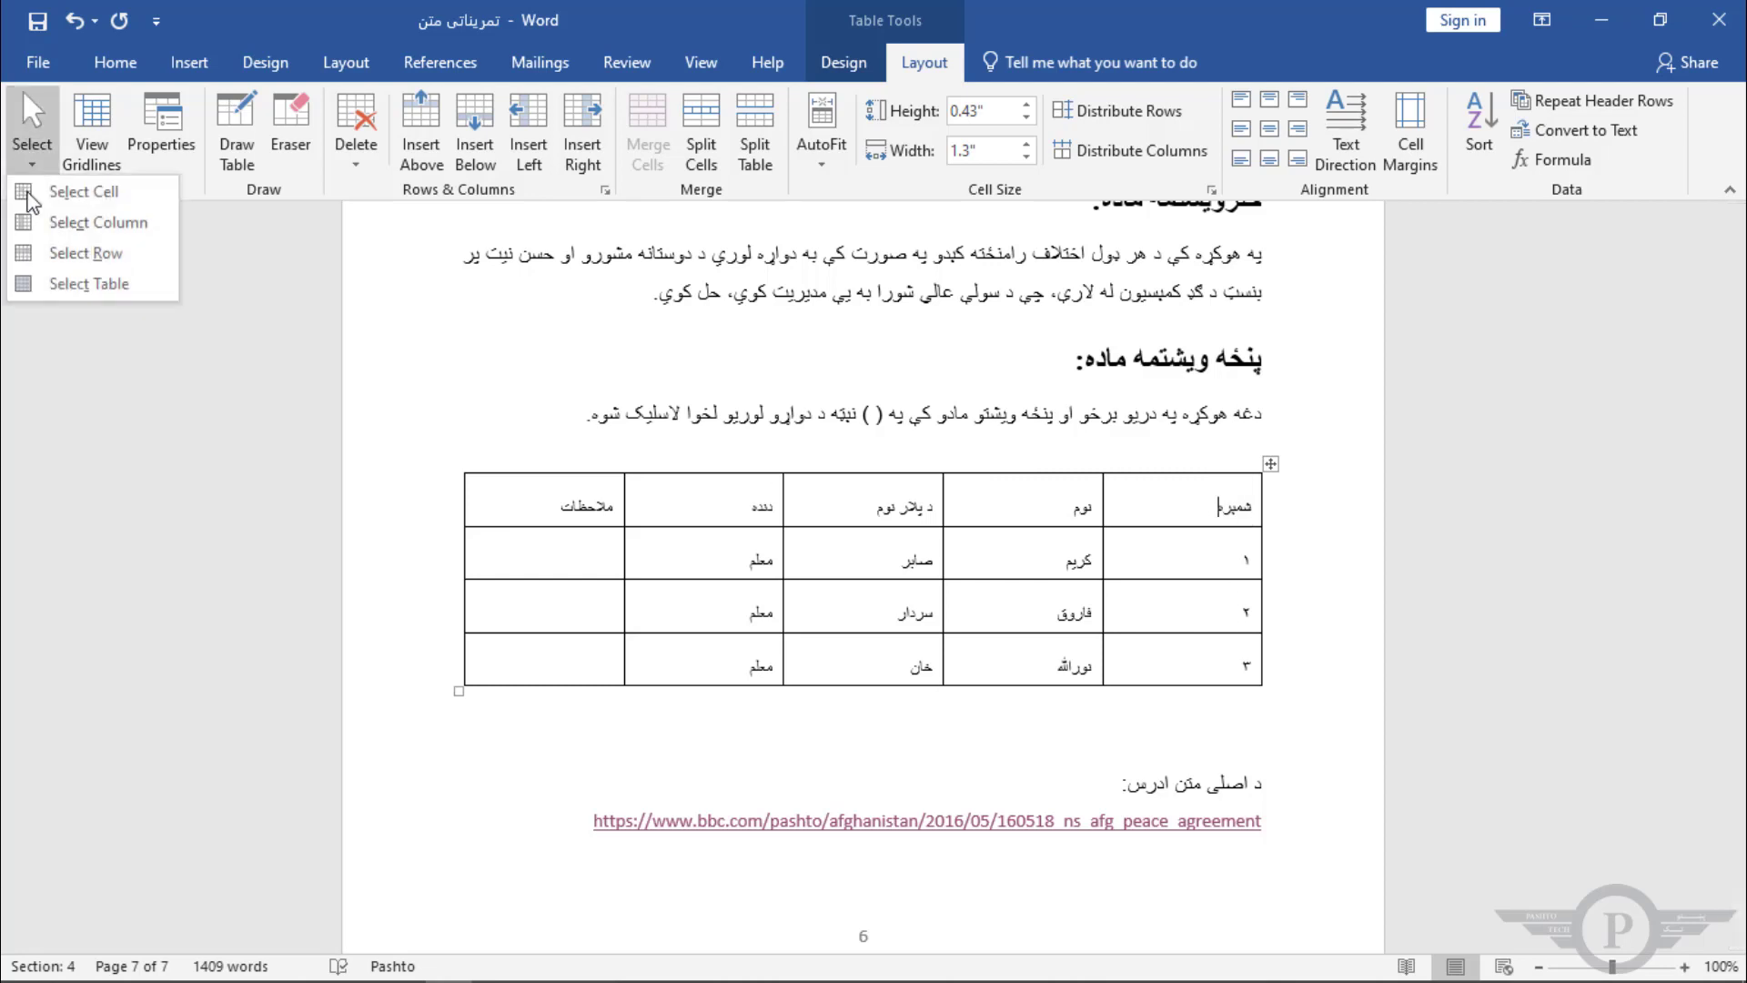
left_click(74, 222)
left_click(1162, 561)
left_click(1182, 511)
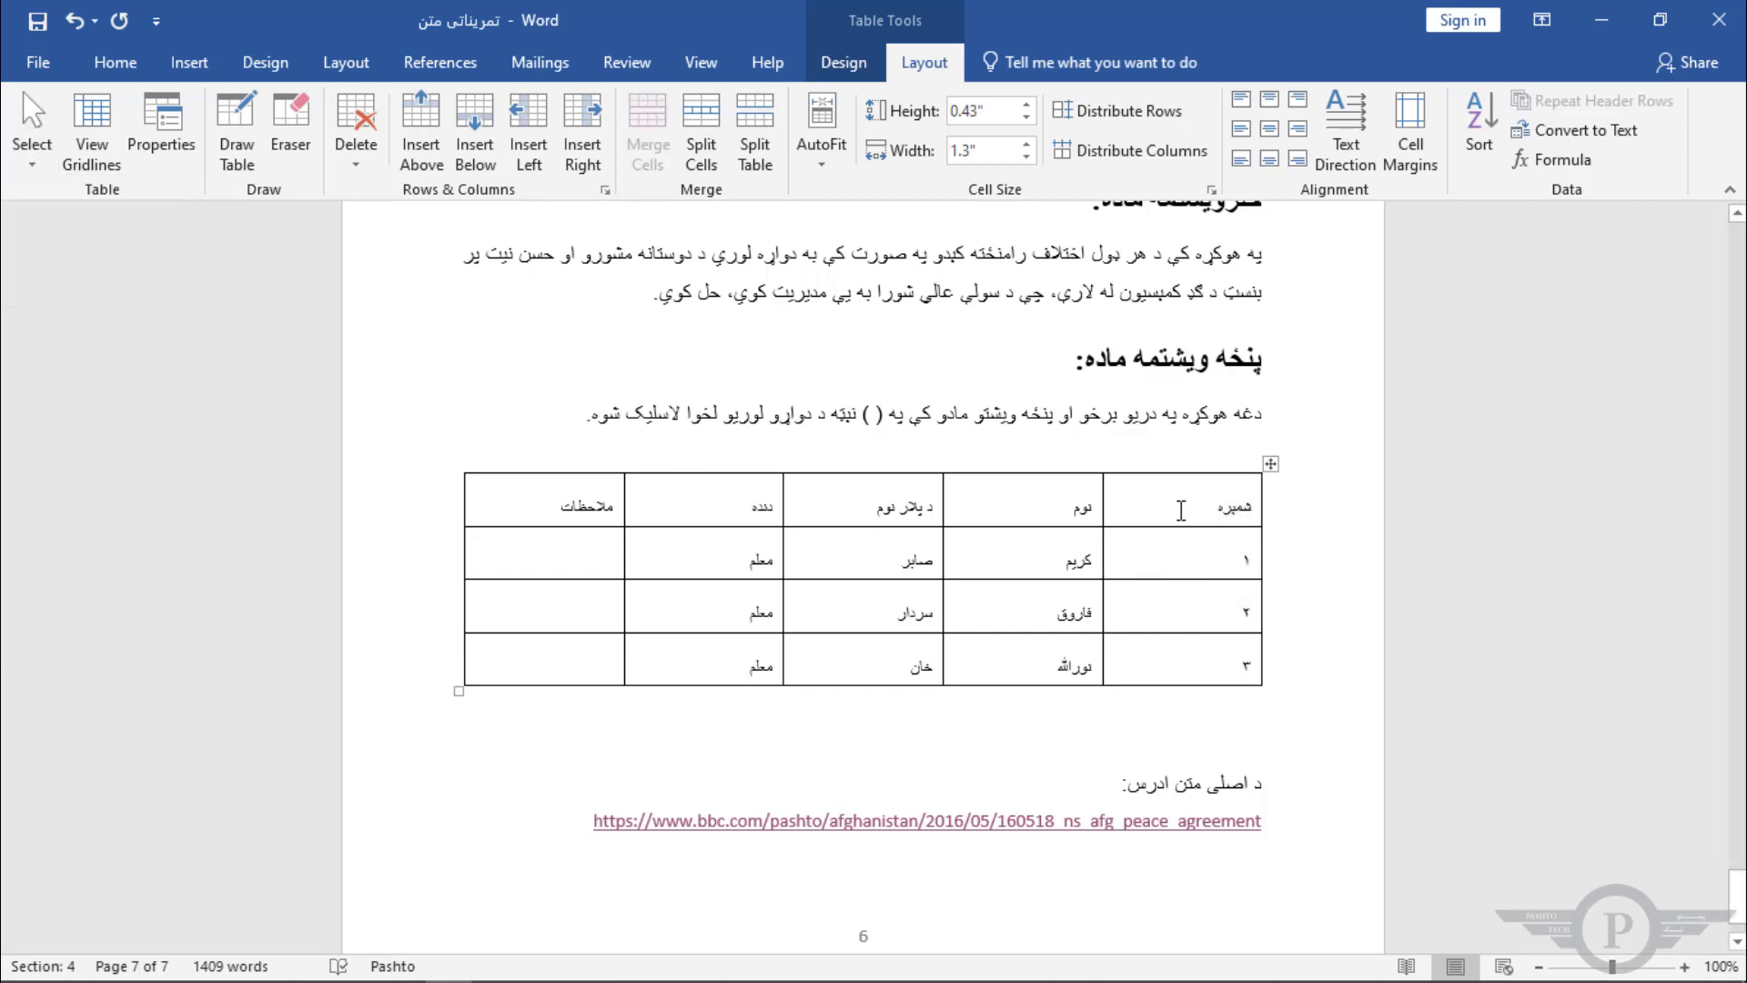
Step: Select the table's header row using the Select Row option
left_click(38, 171)
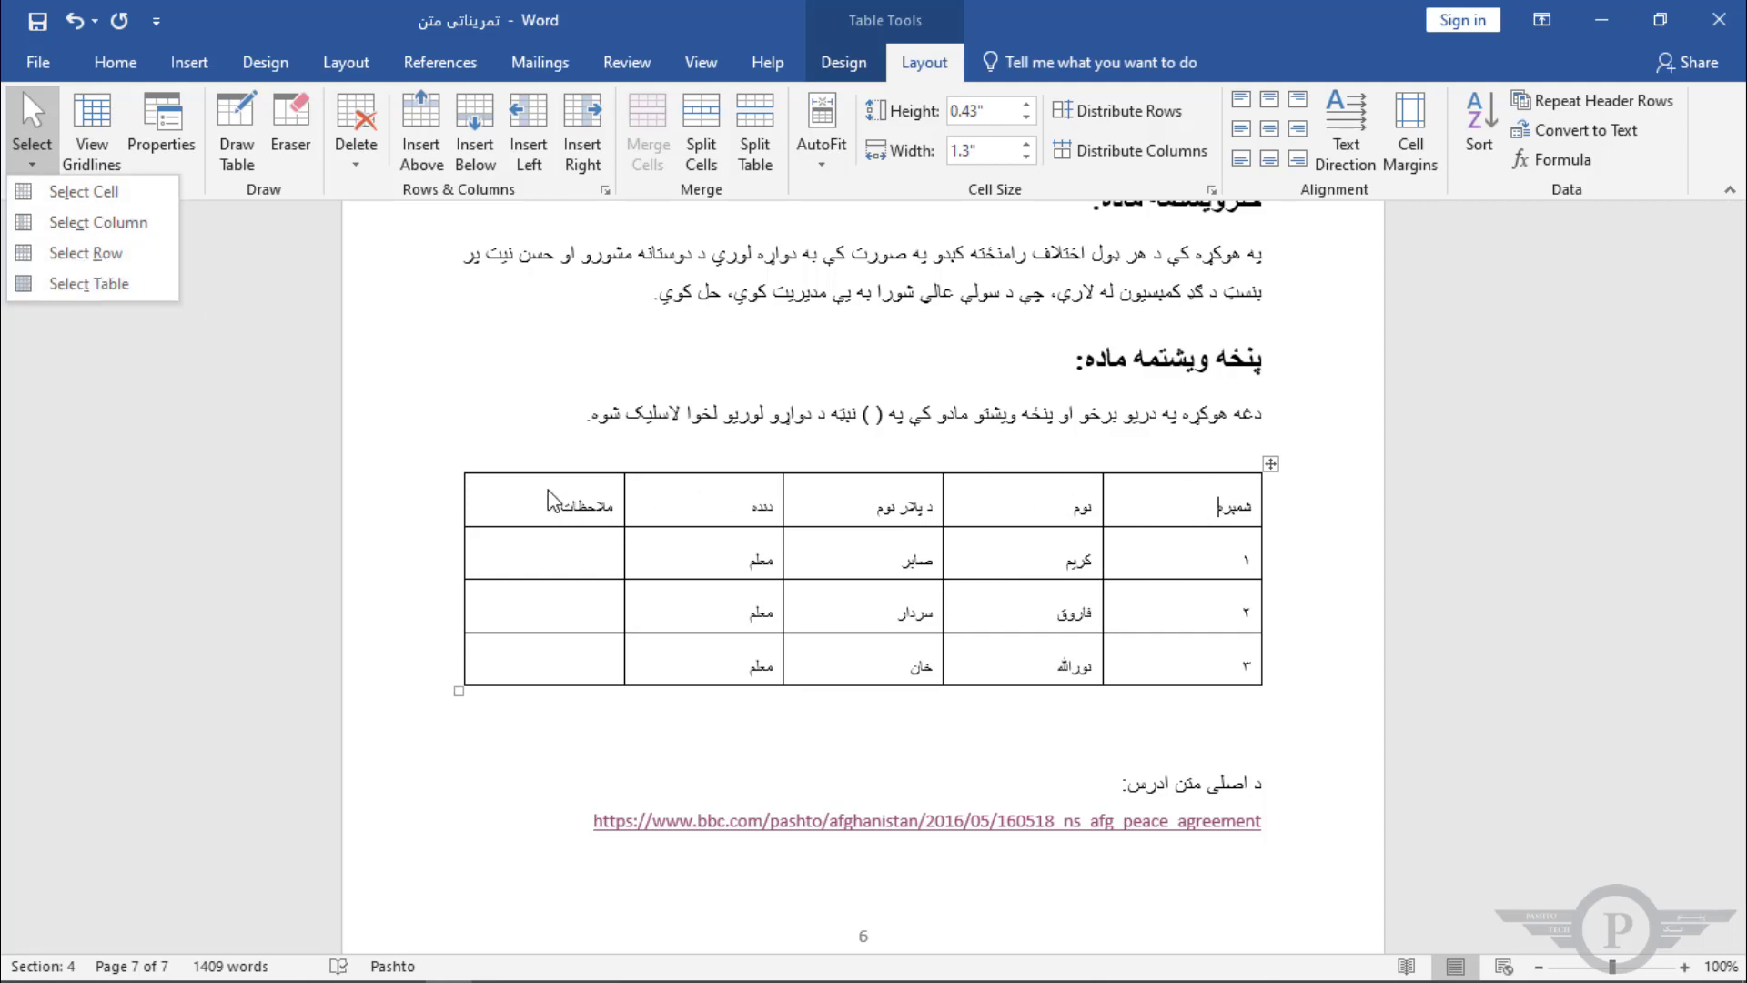
left_click(101, 262)
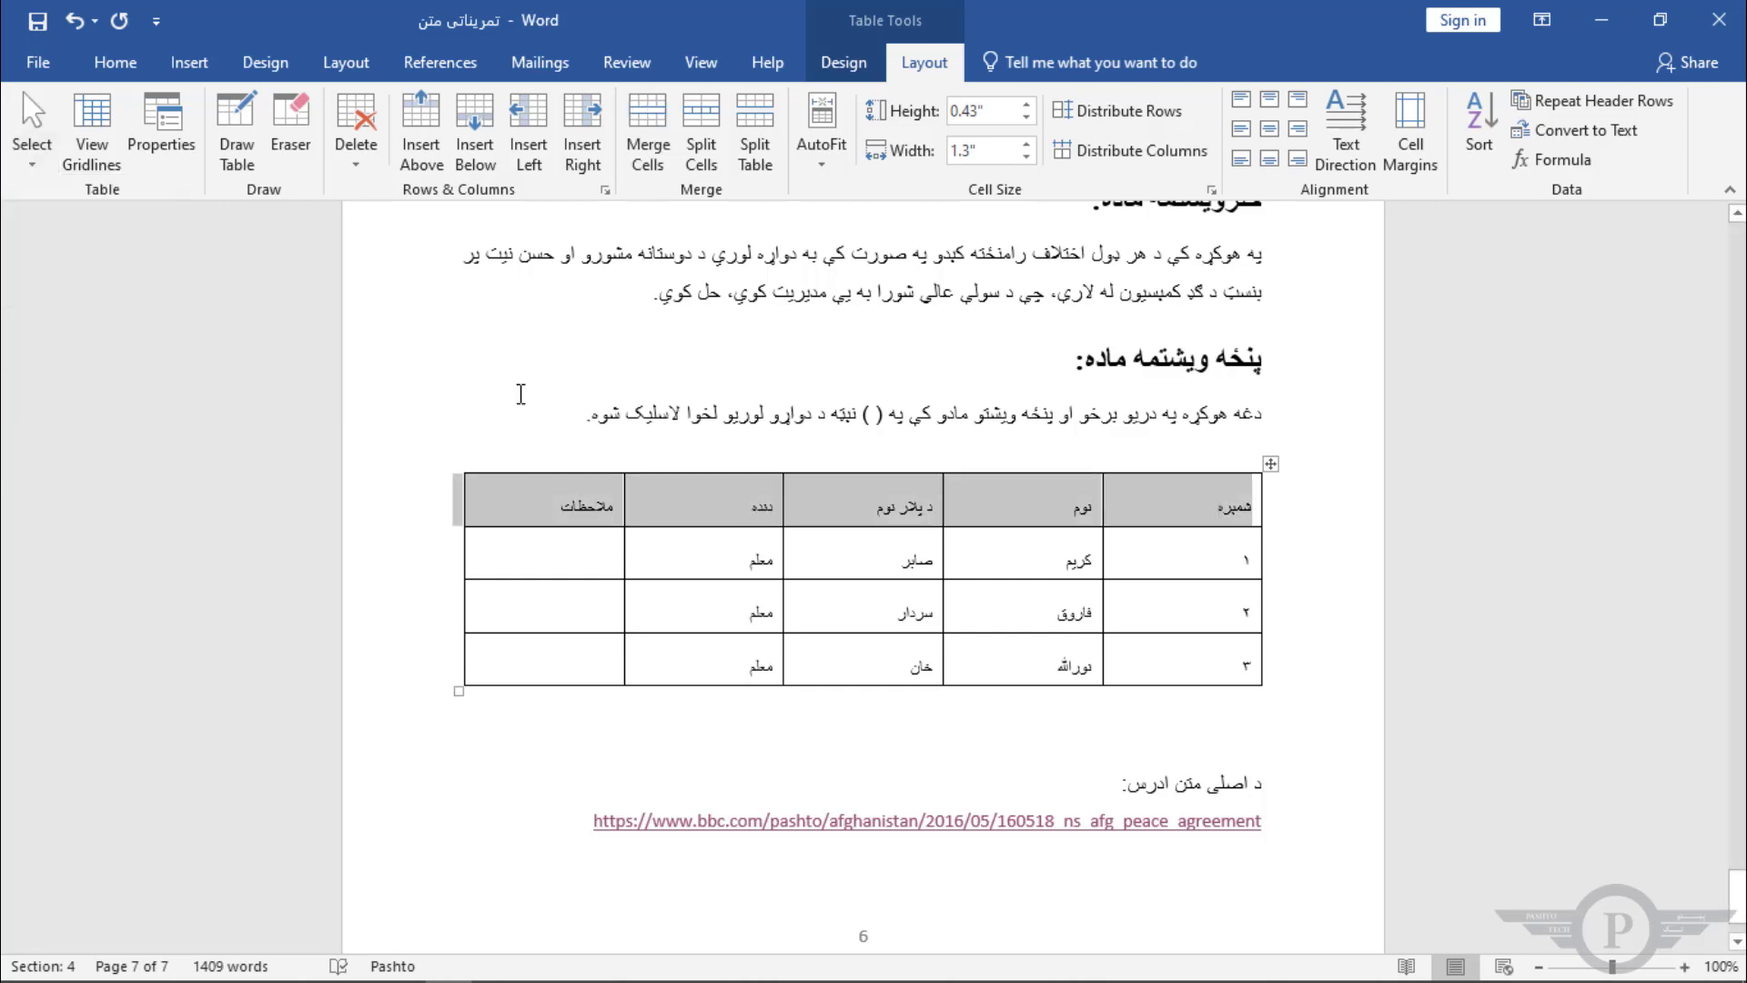
left_click(575, 559)
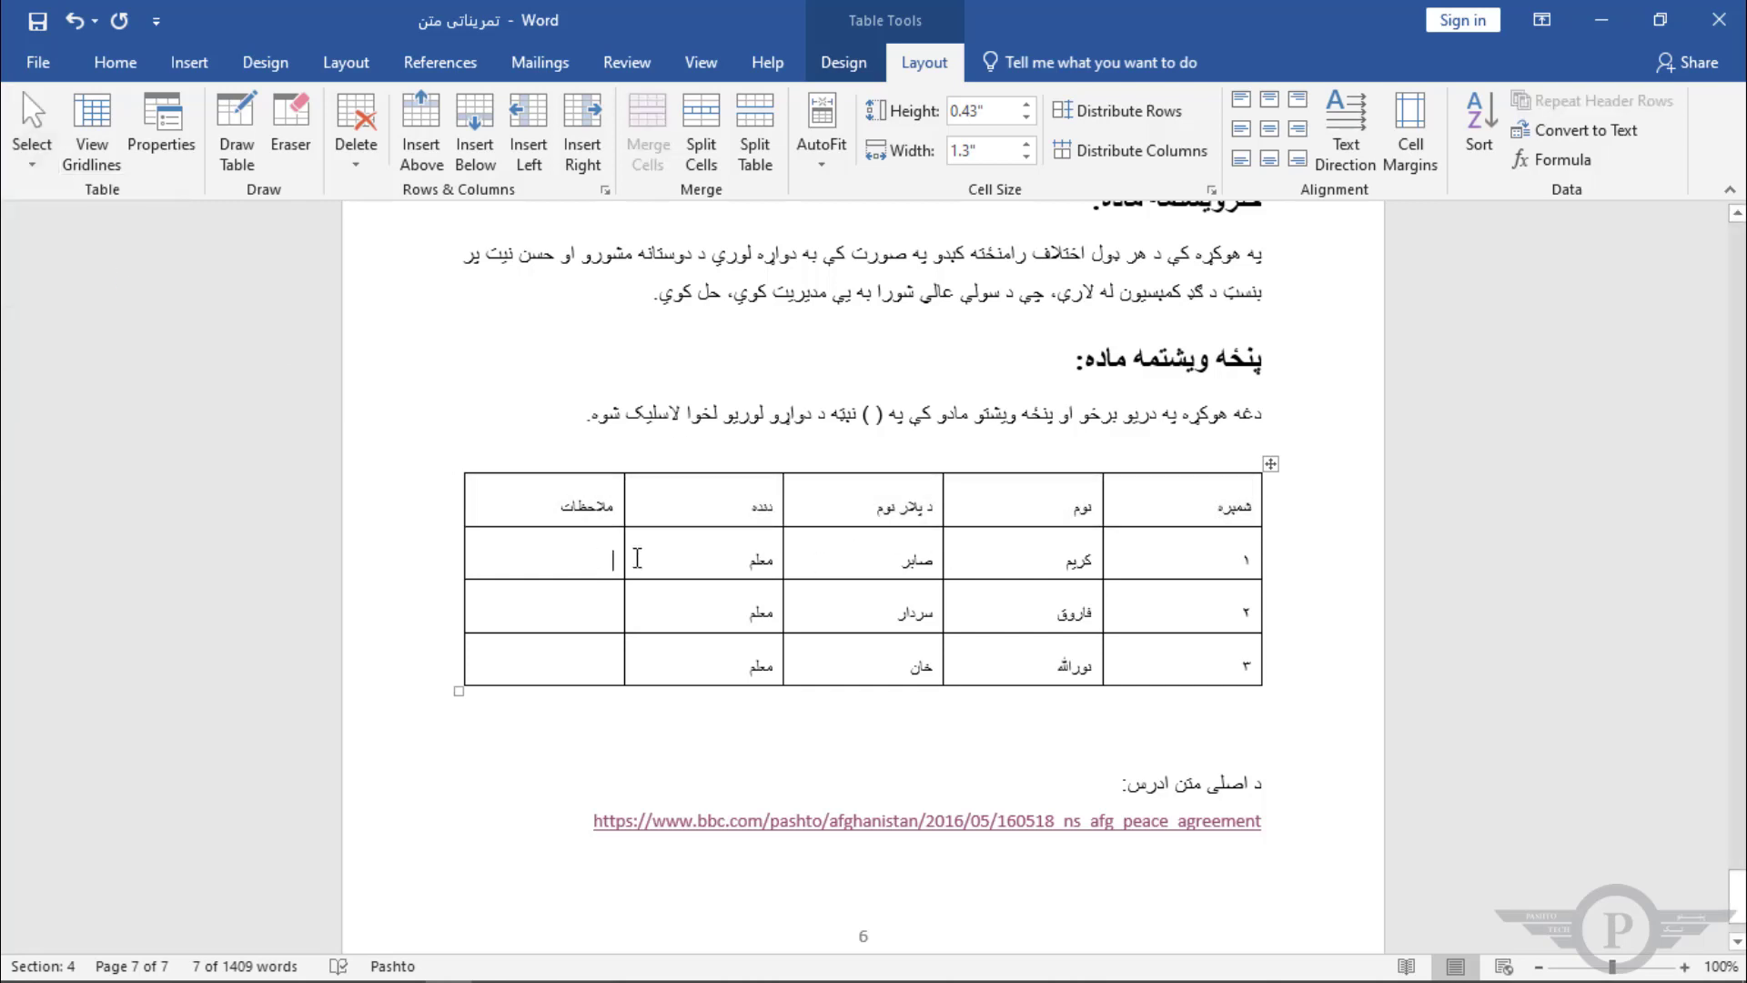
left_click(1216, 509)
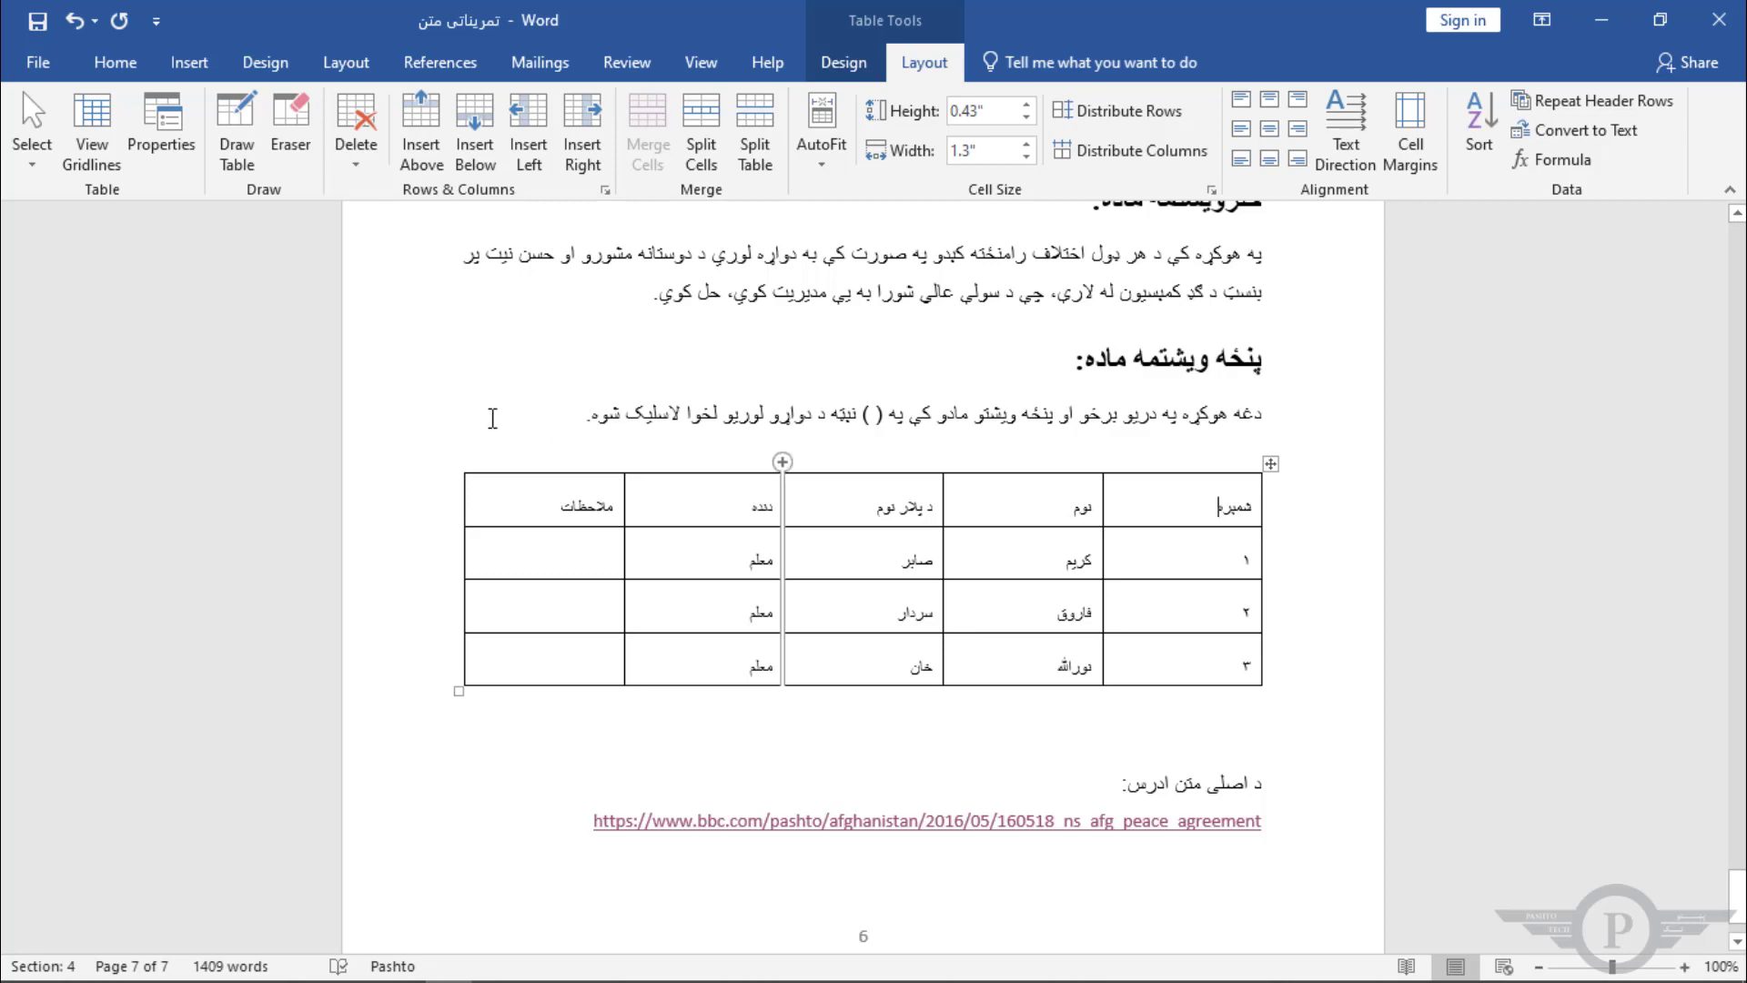
Step: Select the entire table using the Select Table option
left_click(31, 137)
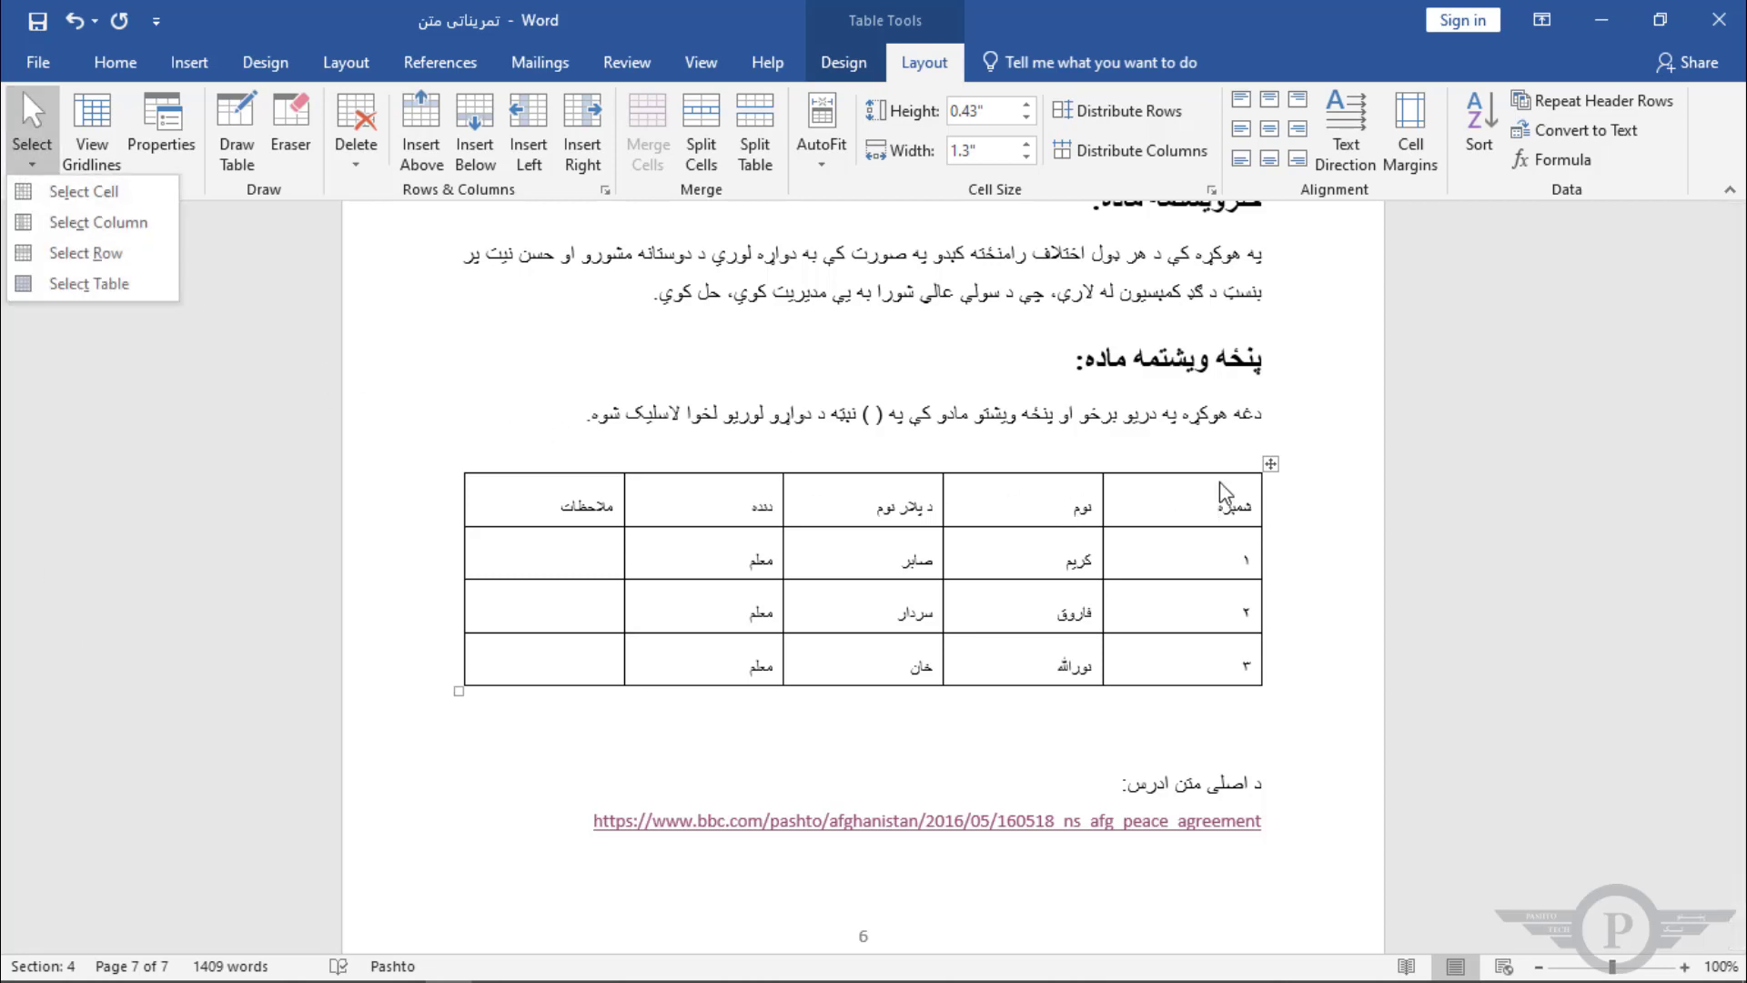
left_click(1213, 502)
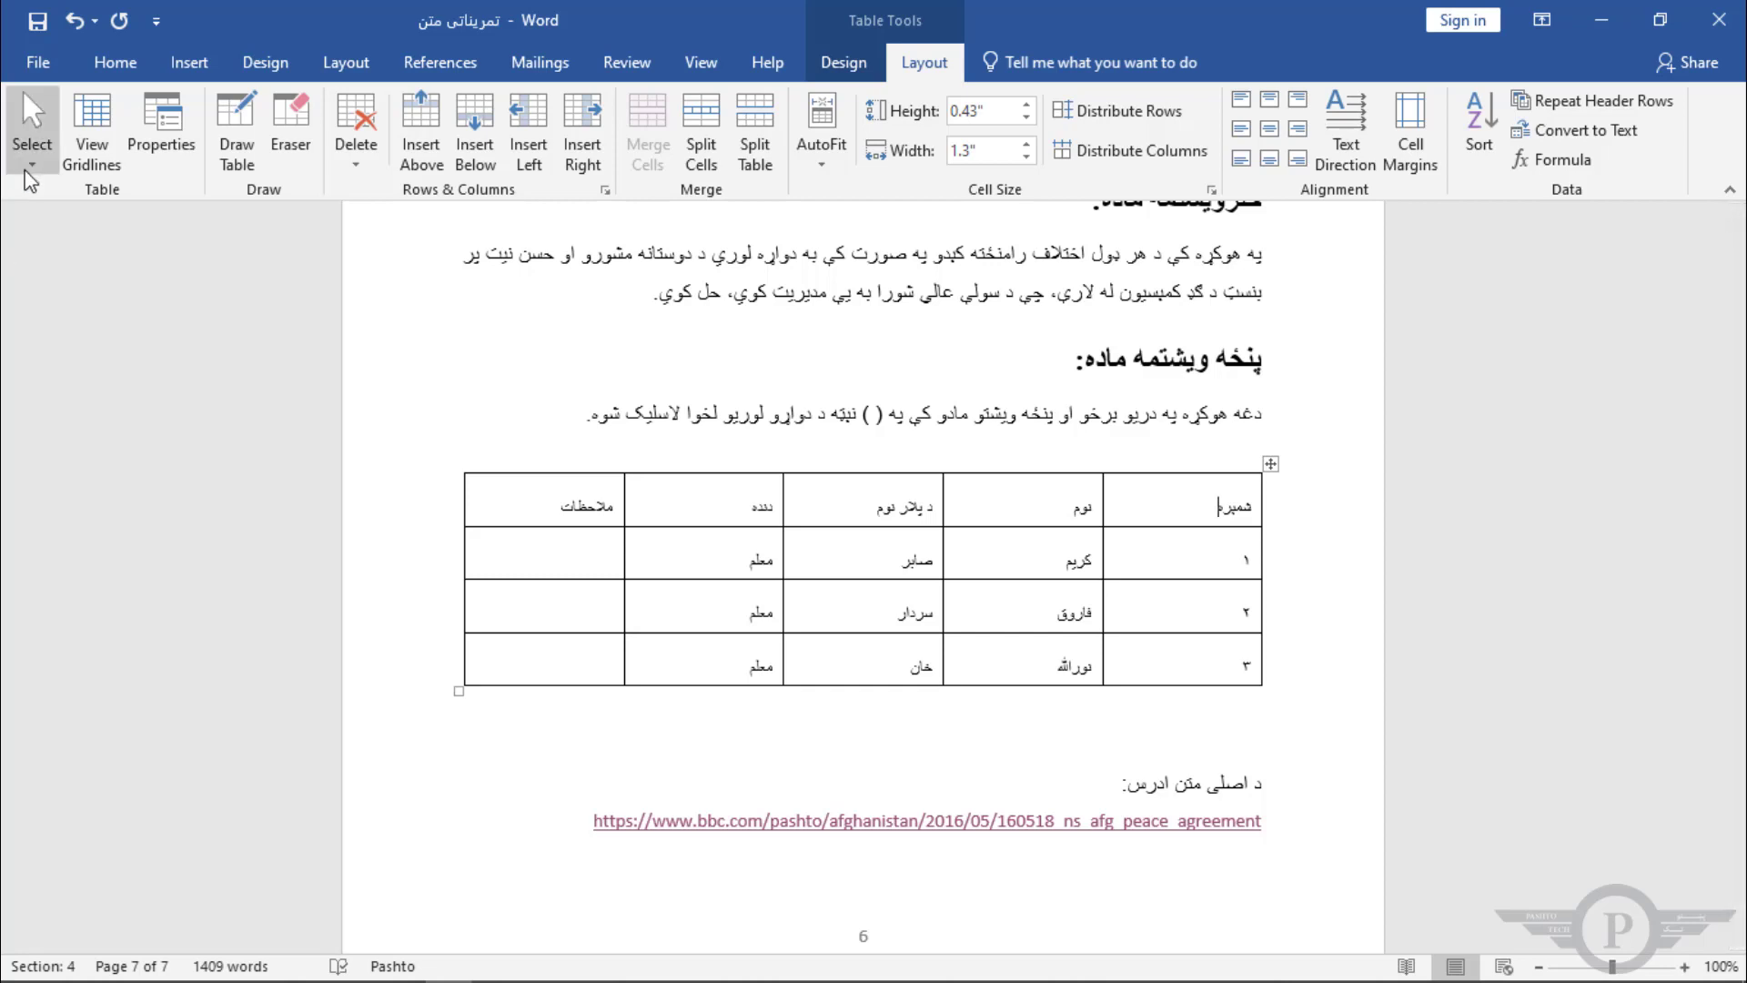
left_click(32, 147)
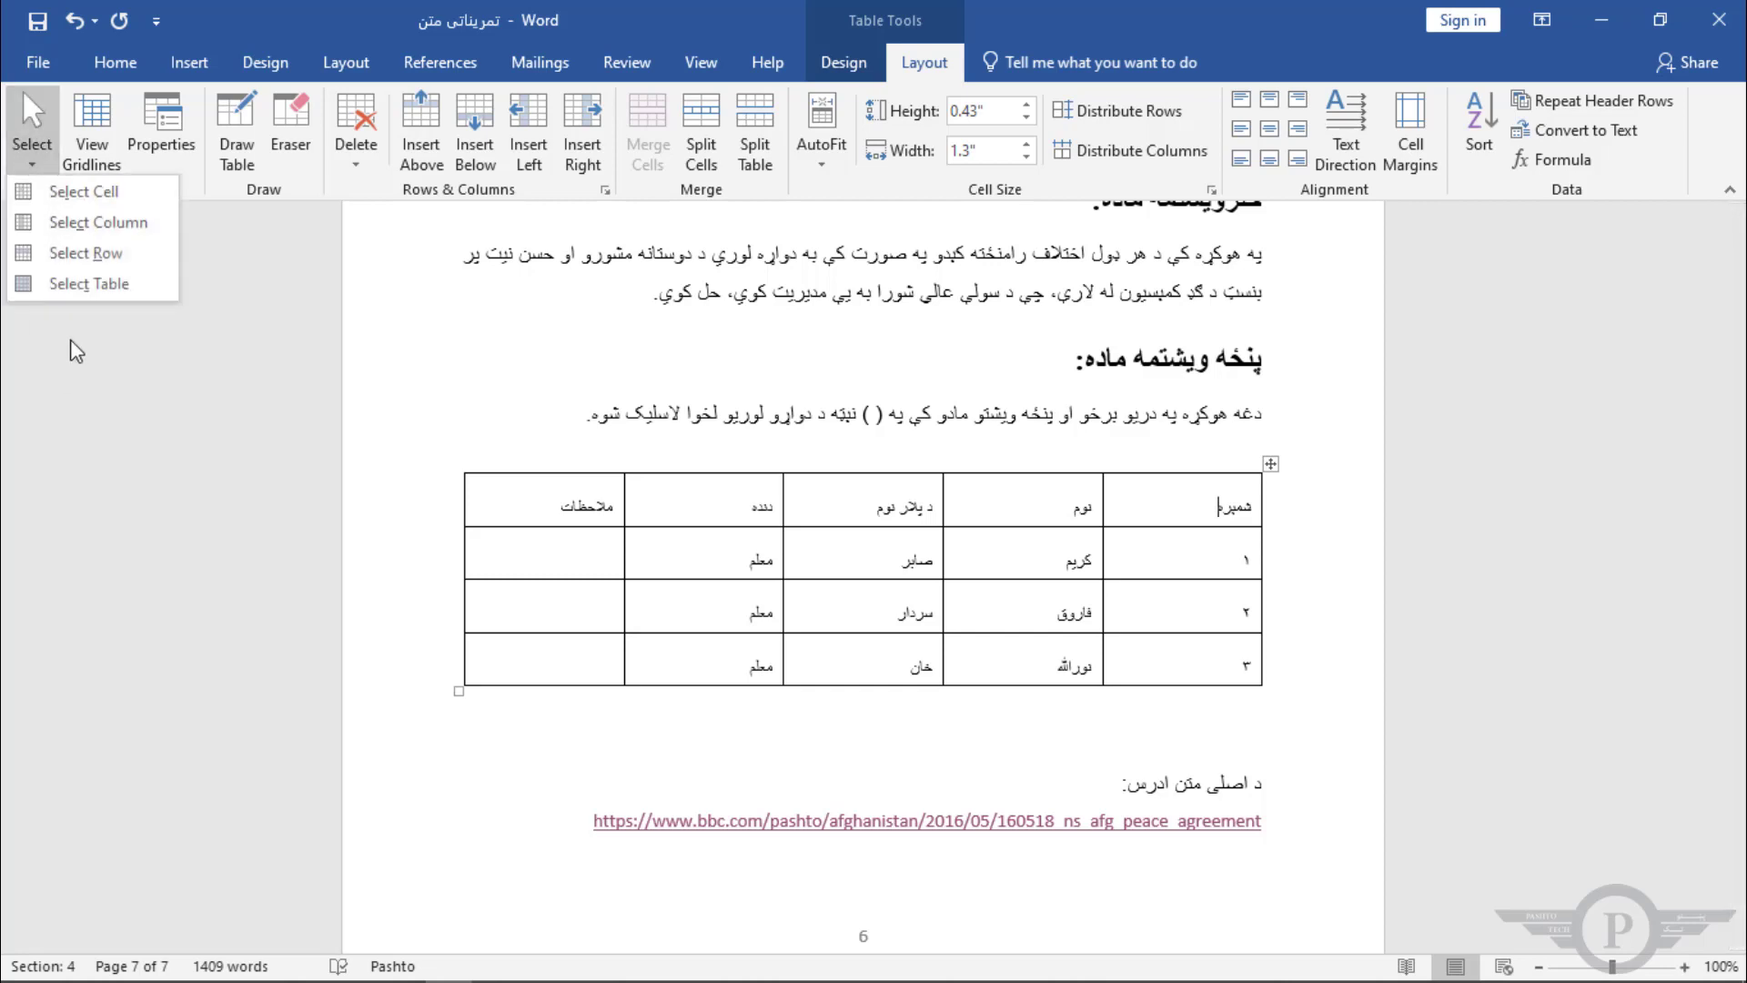
left_click(90, 283)
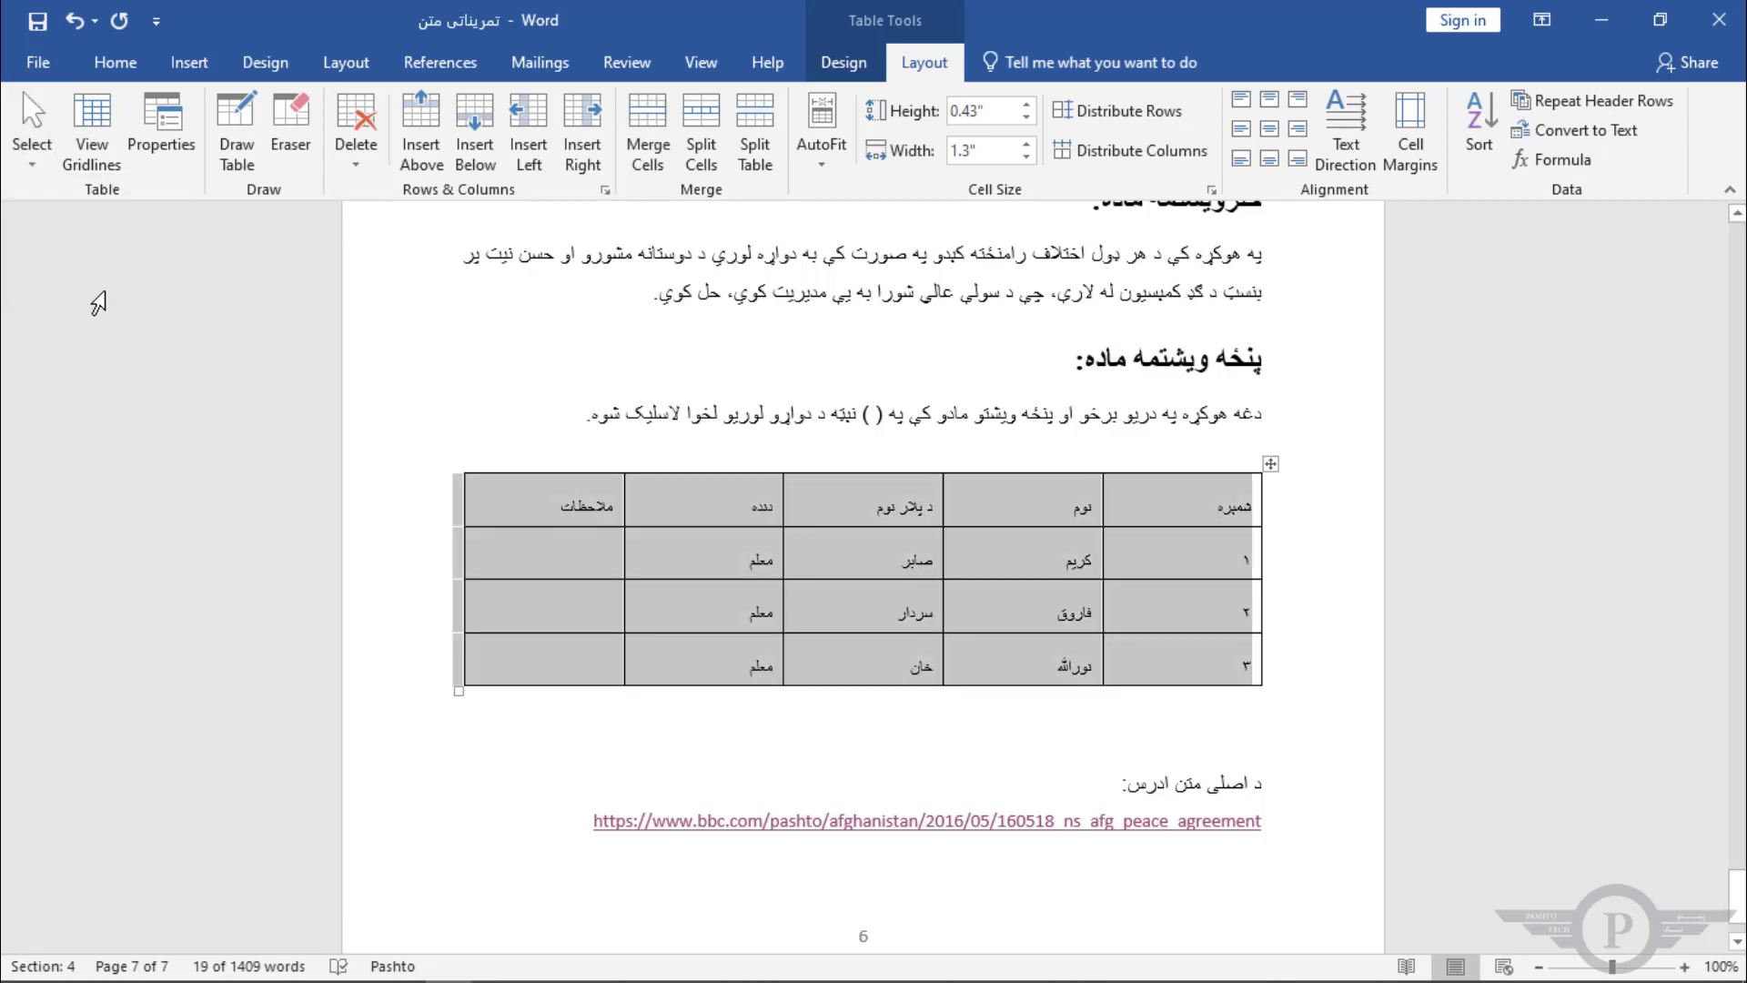
left_click(1176, 504)
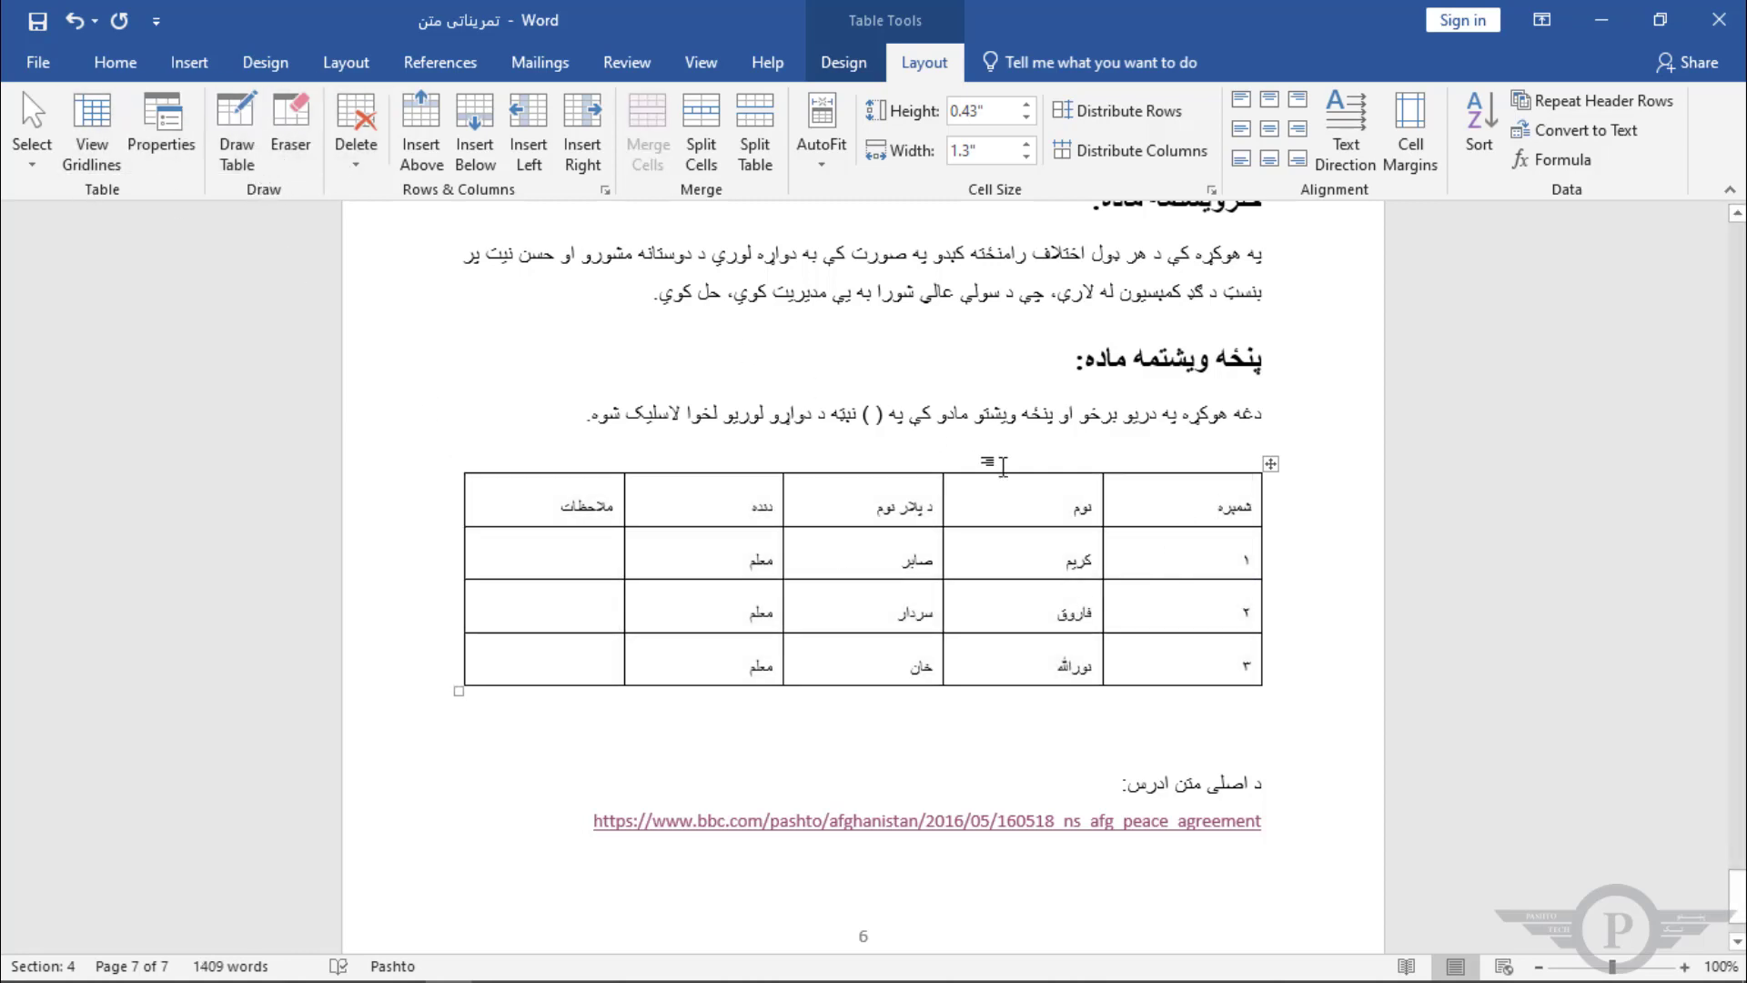
Step: Add a blank line below the table and select the whole table with its move handle
left_click(1271, 720)
key("Return")
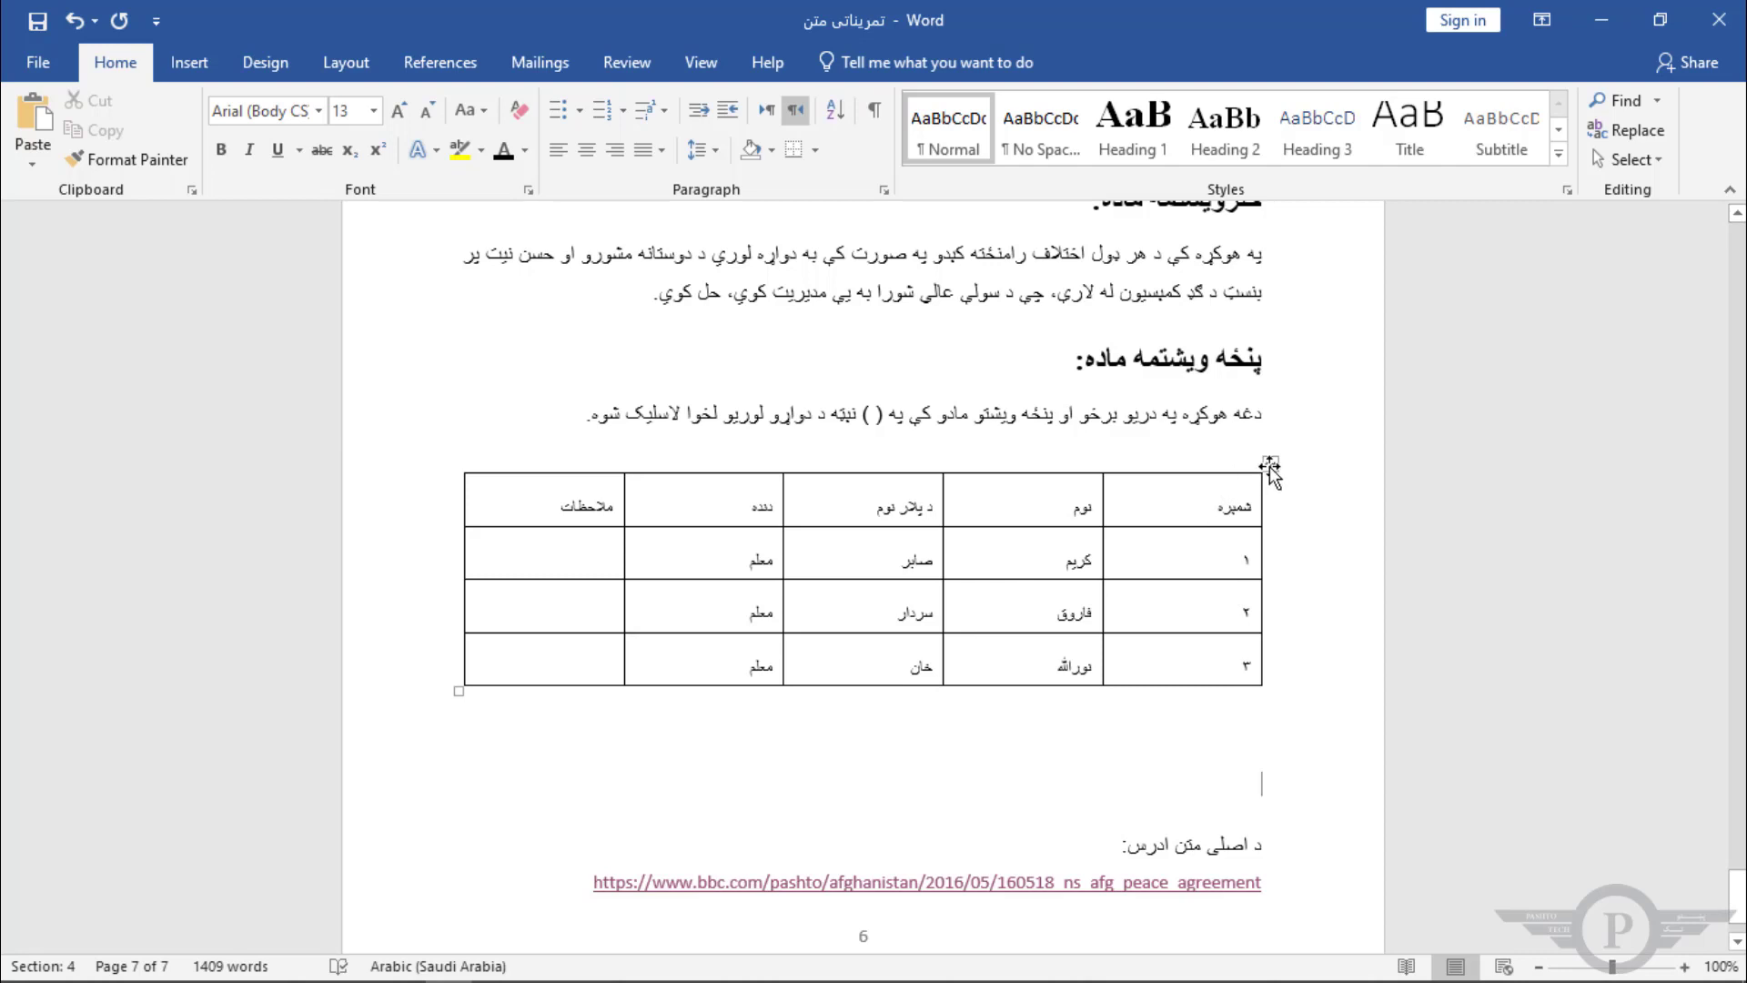
left_click(1215, 504)
left_click(1272, 465)
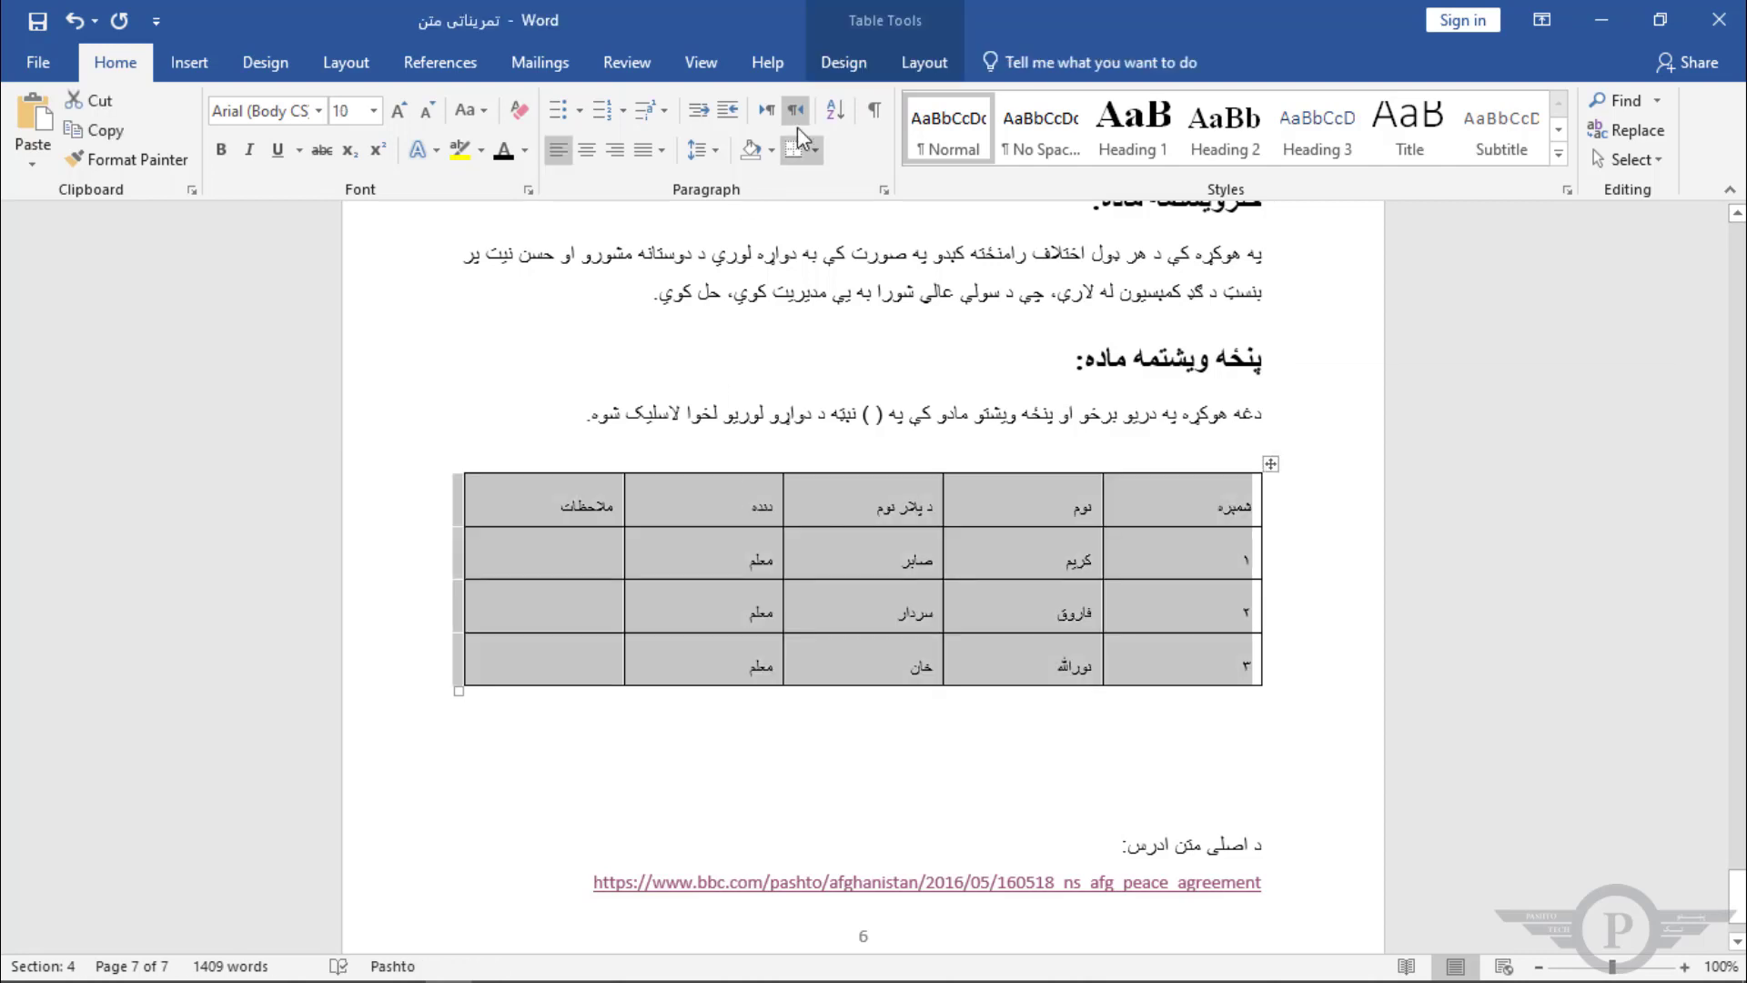
Step: Draw a new table below the existing one with three rows and column dividers in the lower two rows
left_click(924, 62)
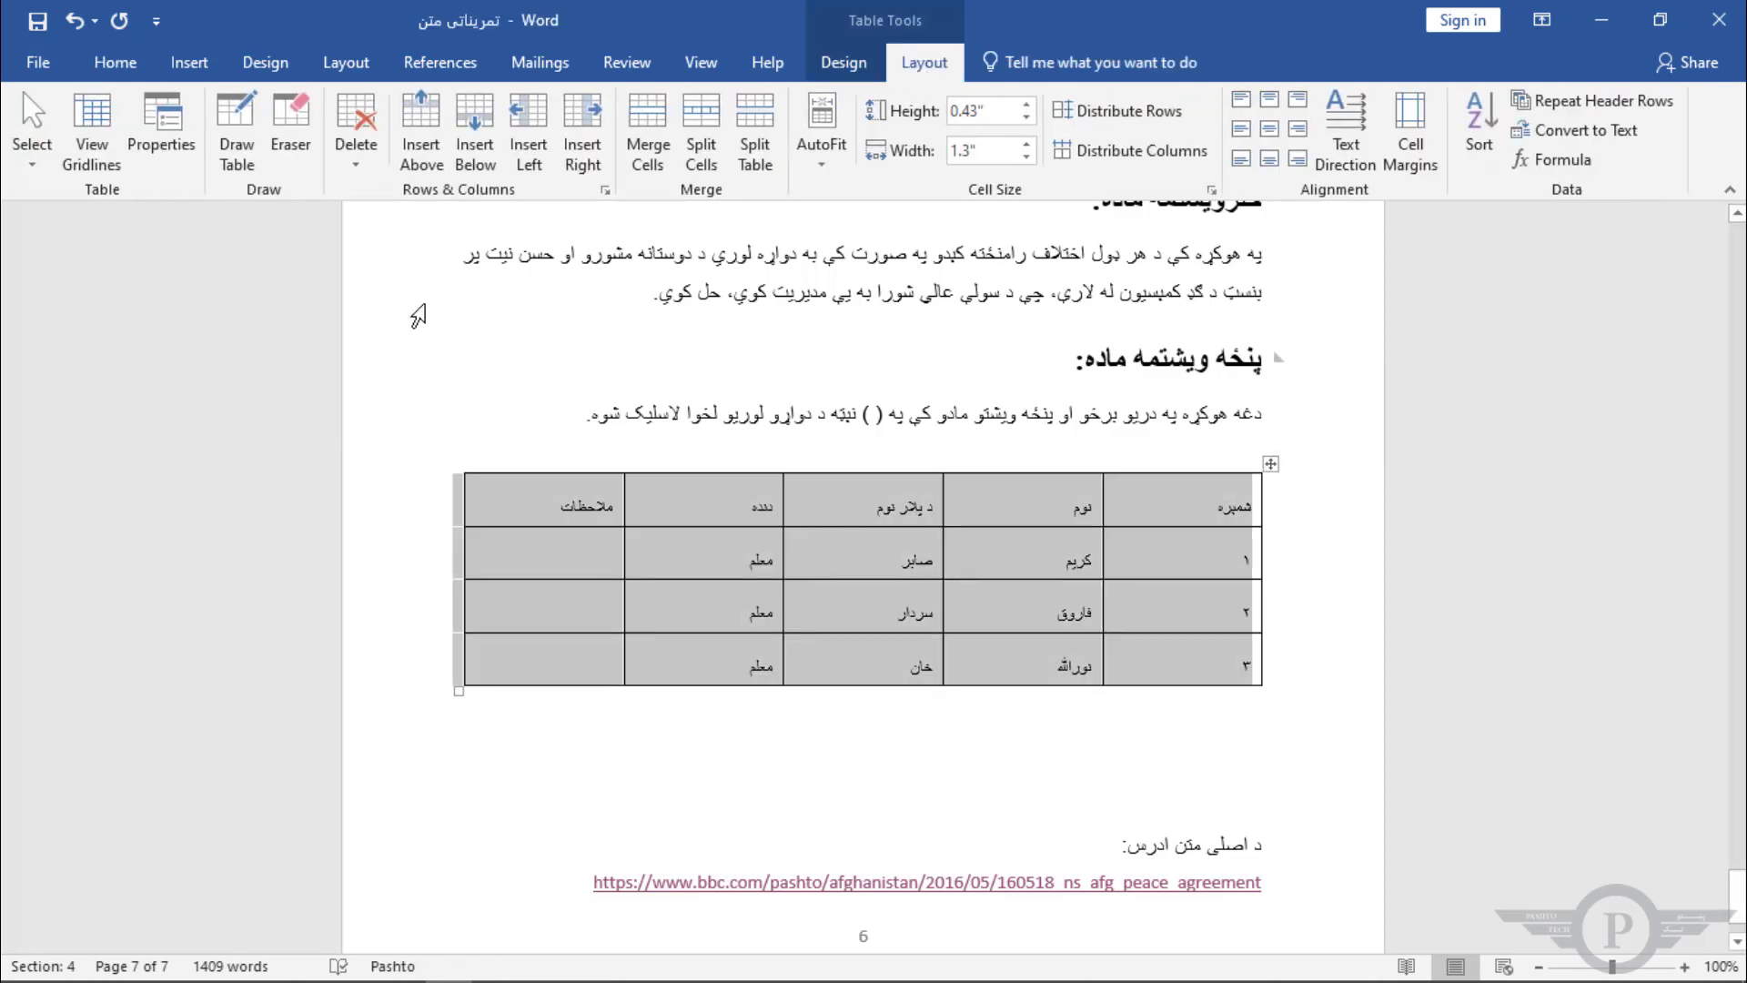
left_click(239, 127)
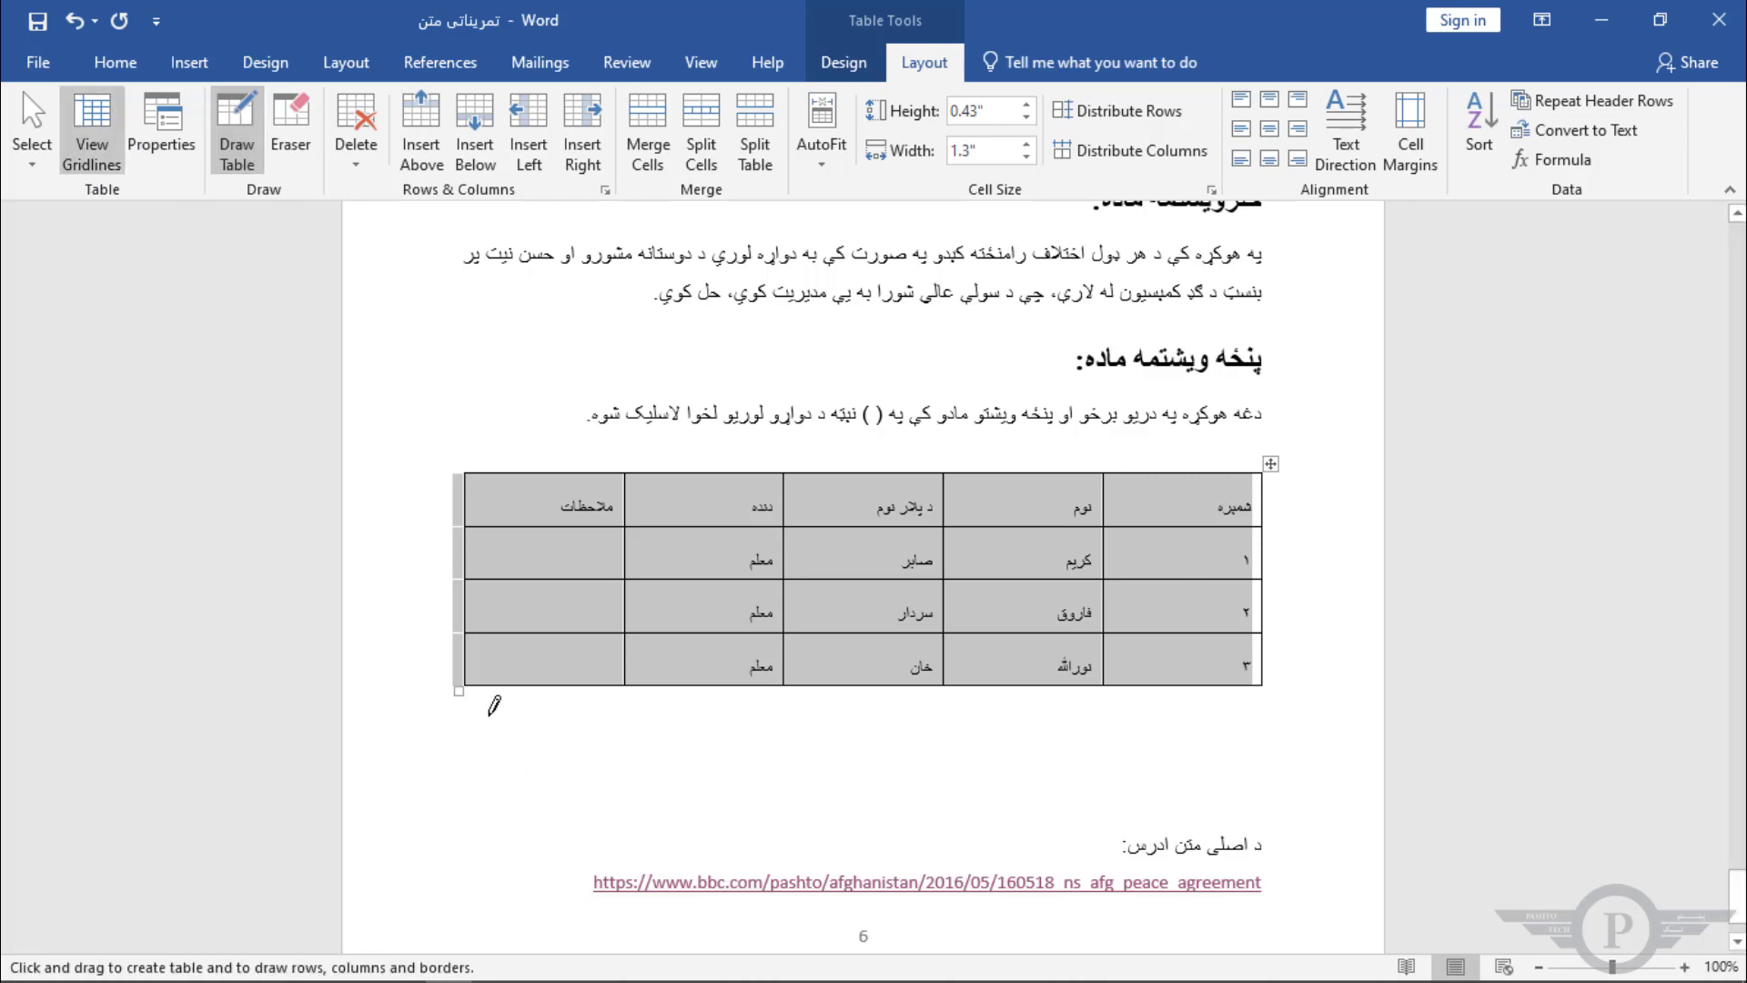
mouse_move(476, 738)
left_mouse_down()
mouse_move(579, 767)
mouse_move(1133, 801)
left_mouse_up()
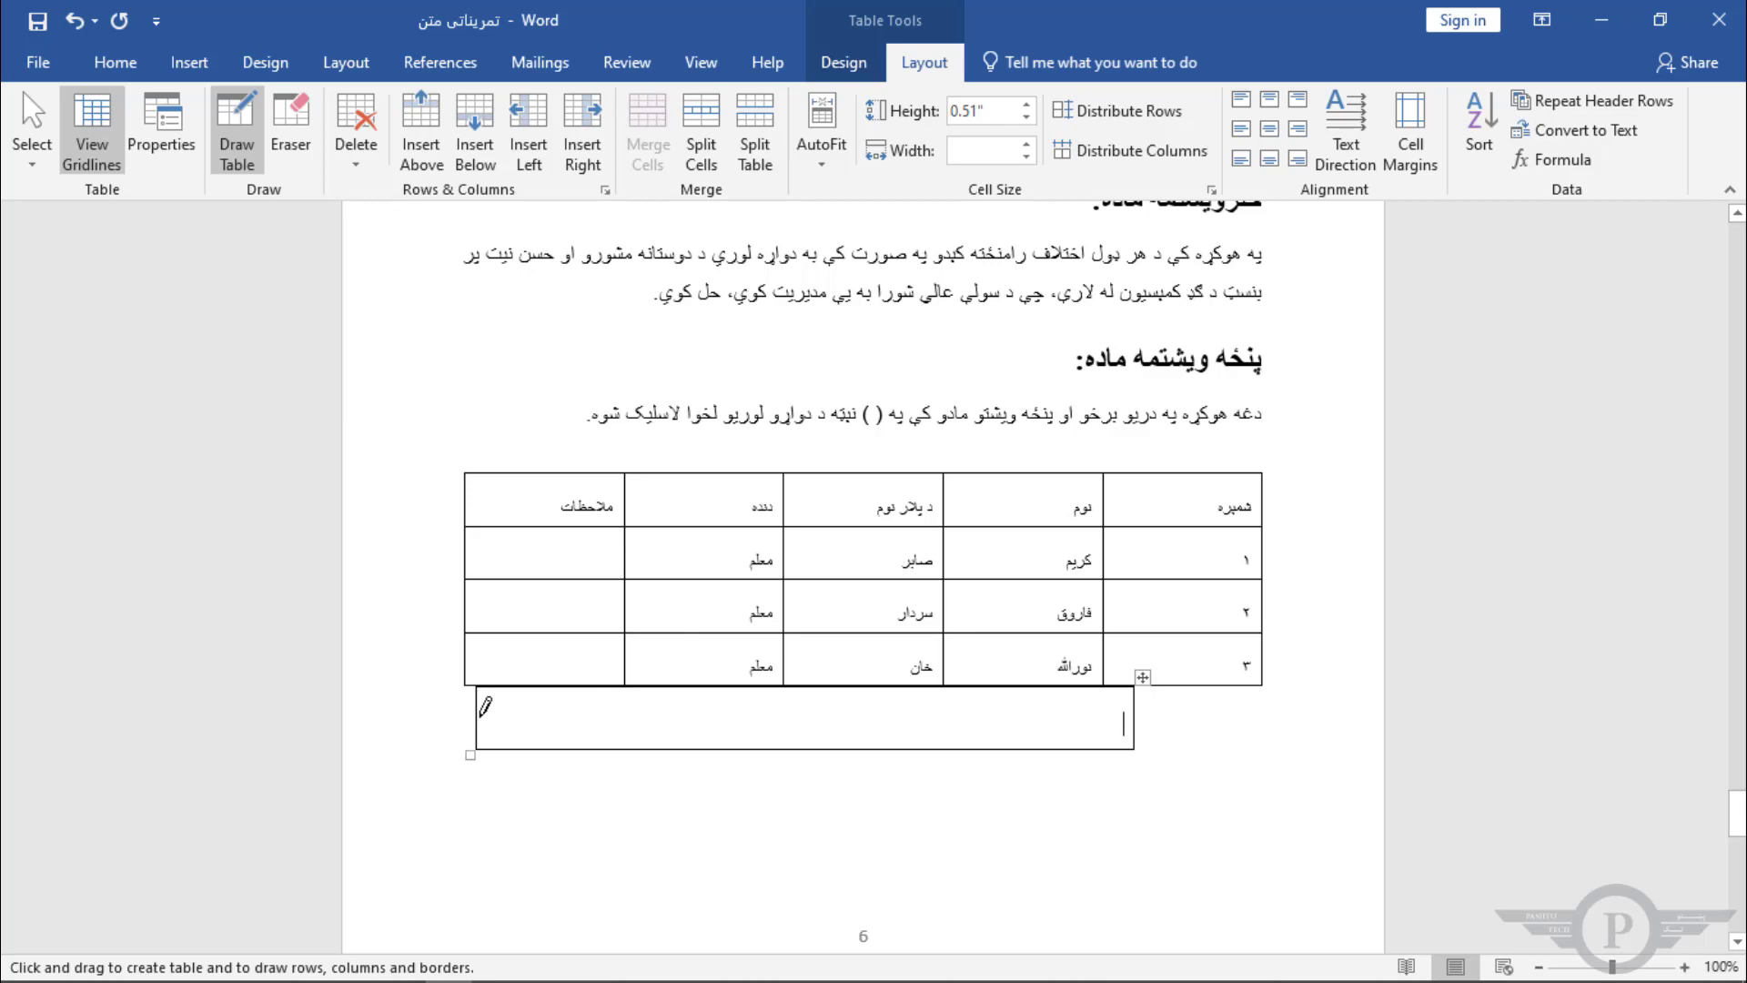
left_click_drag(479, 716, 1115, 719)
mouse_move(482, 752)
left_mouse_down()
mouse_move(954, 752)
mouse_move(1105, 773)
left_mouse_up()
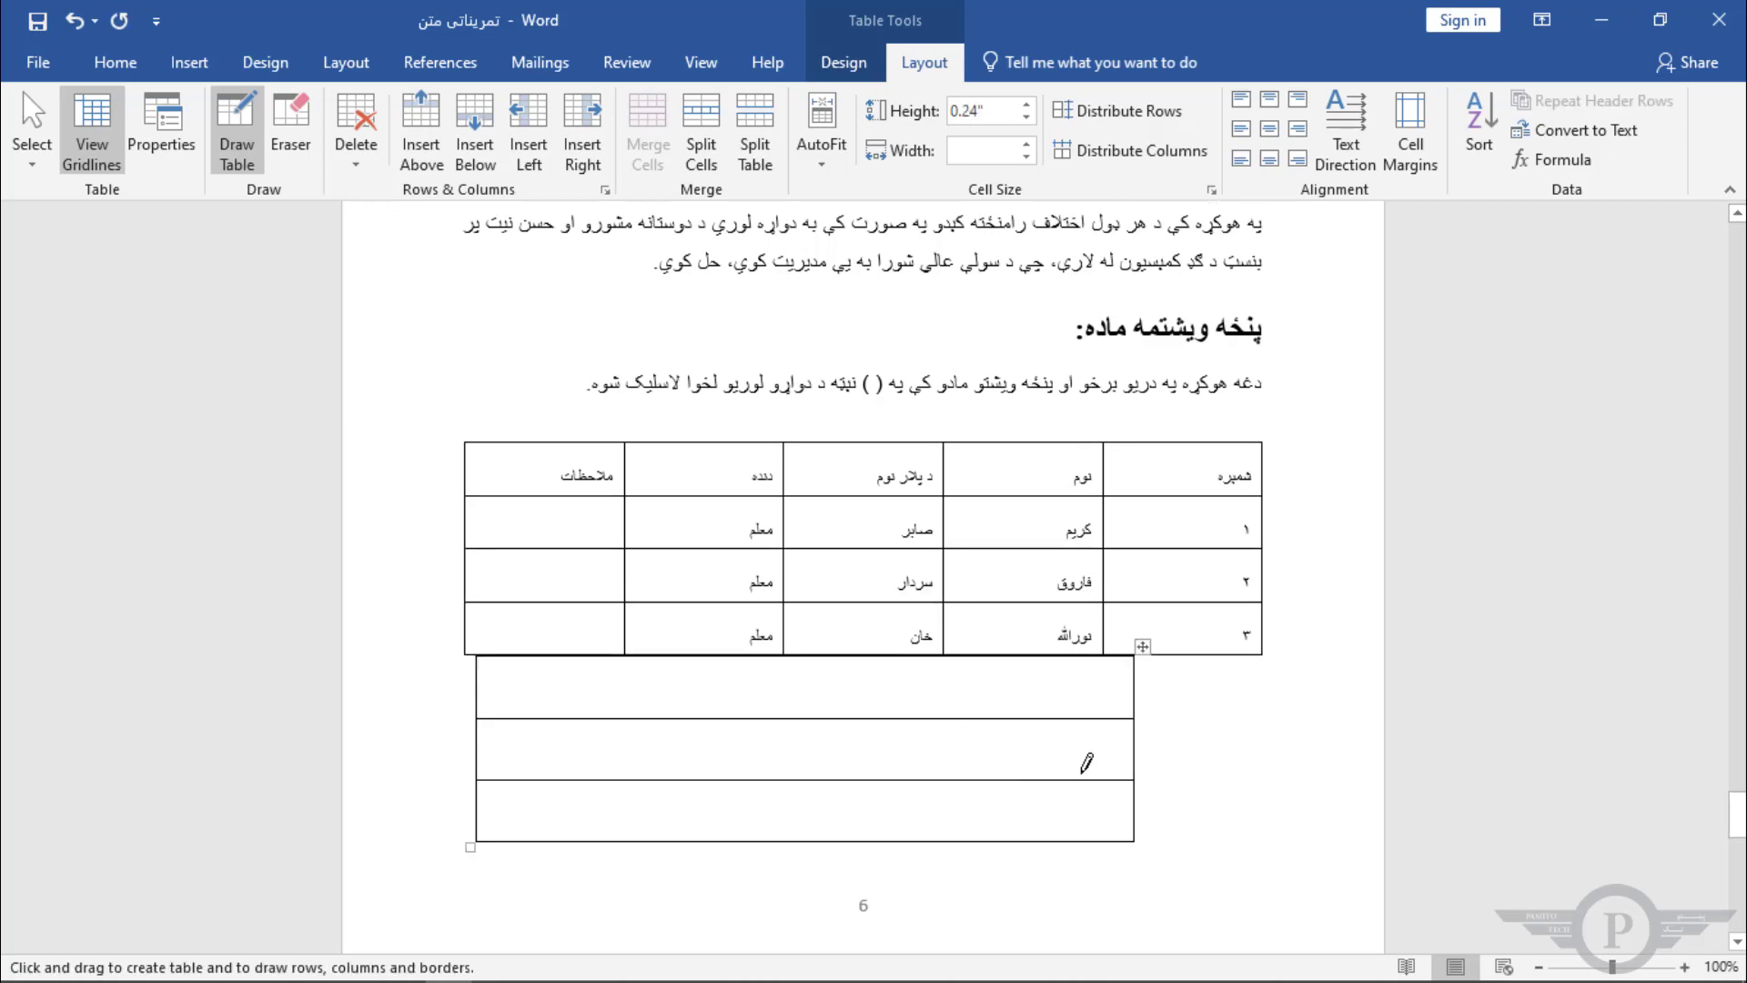
left_click_drag(862, 780, 857, 839)
left_click_drag(919, 722, 920, 779)
Step: Erase the column dividers and row lines of the drawn table with the Eraser
left_click(290, 127)
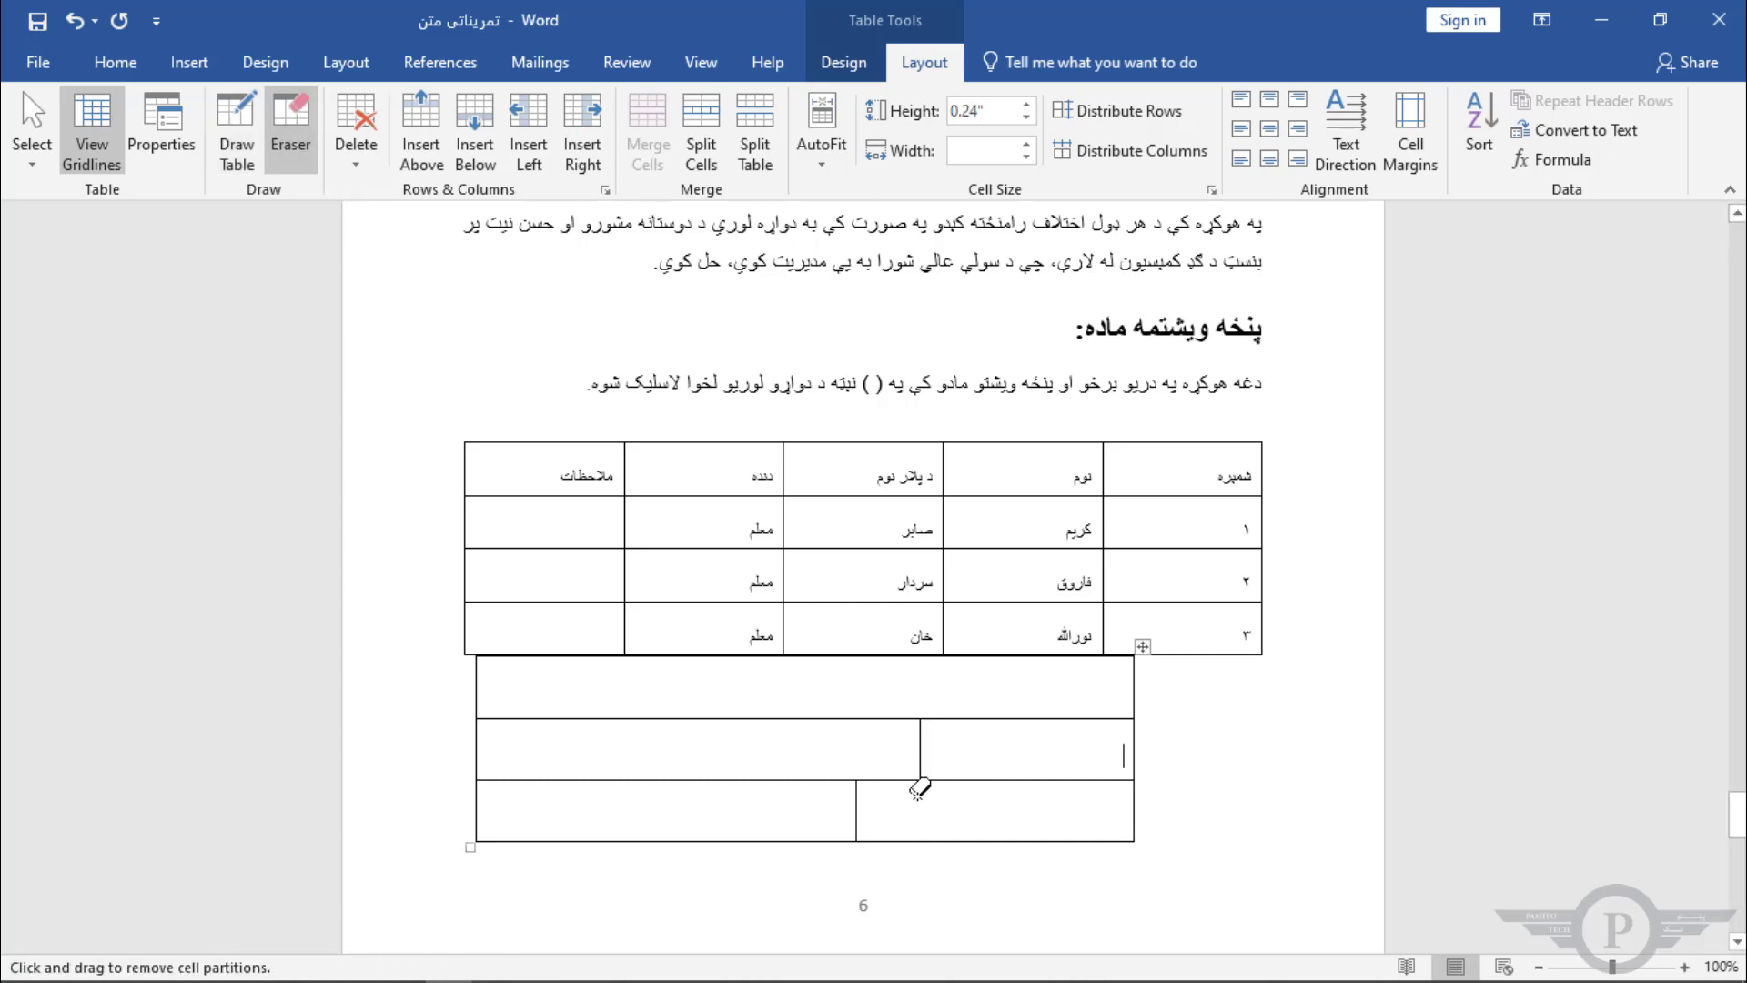
left_click(856, 808)
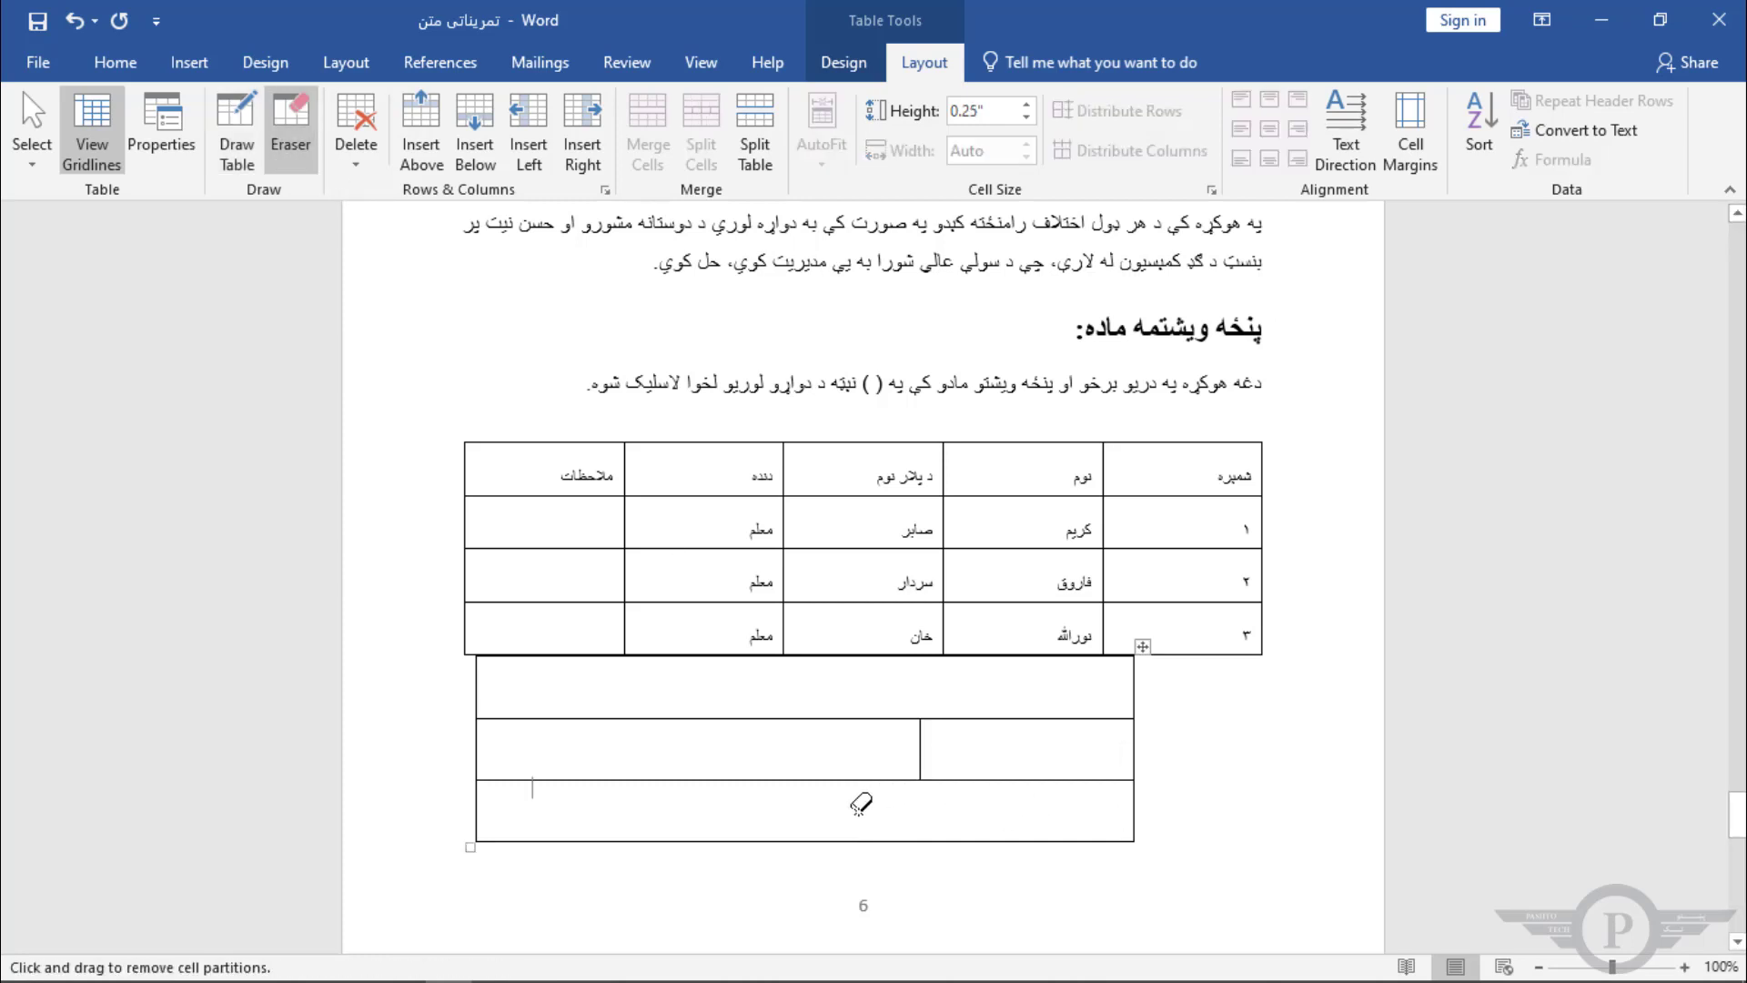
left_click(921, 744)
left_click(973, 719)
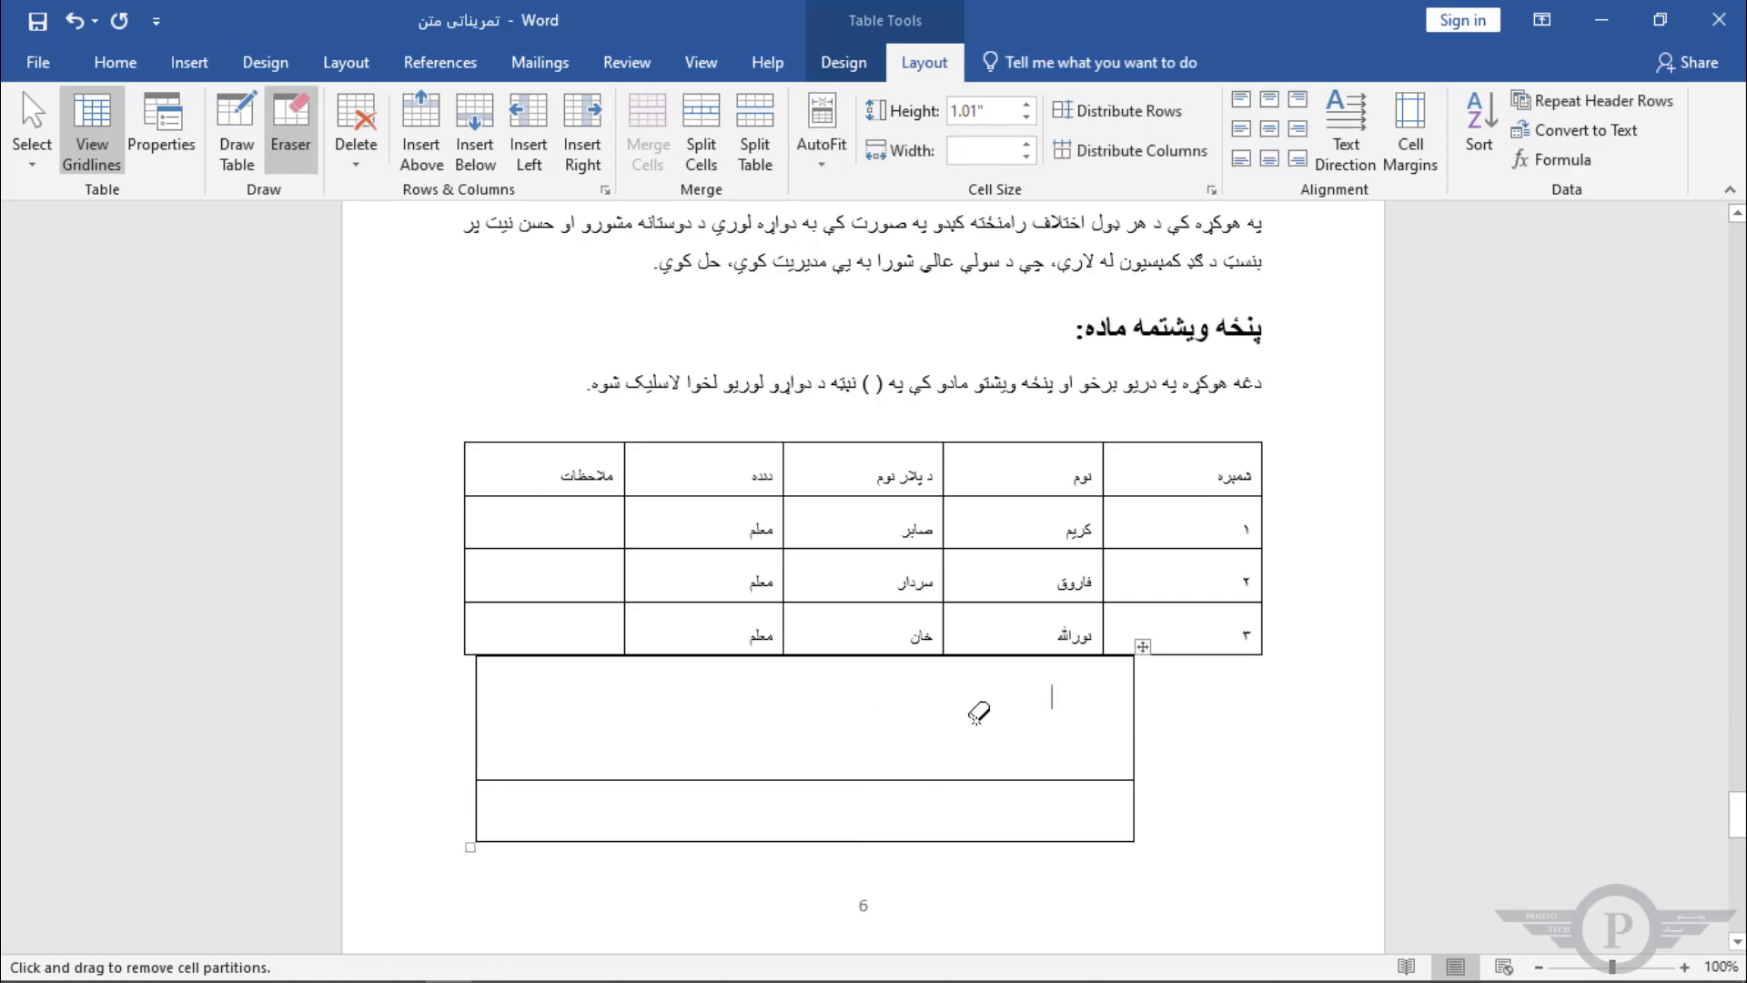
left_click(983, 778)
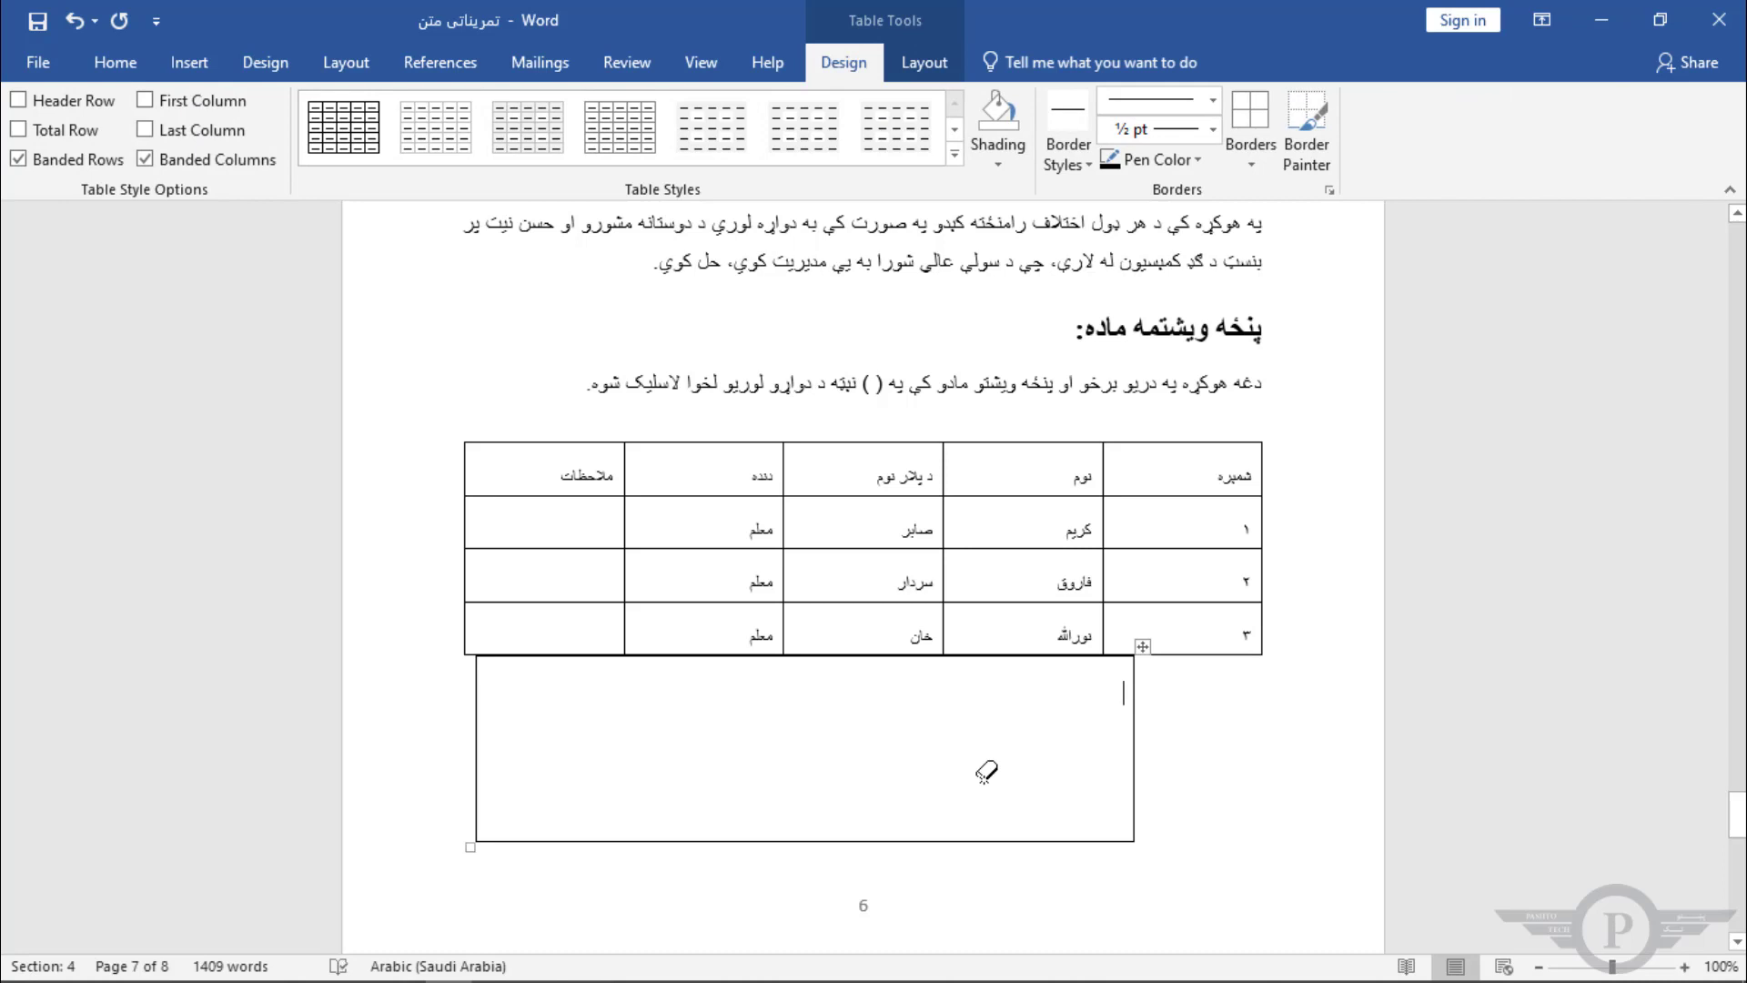
Step: Delete the drawn table
left_click(1143, 652)
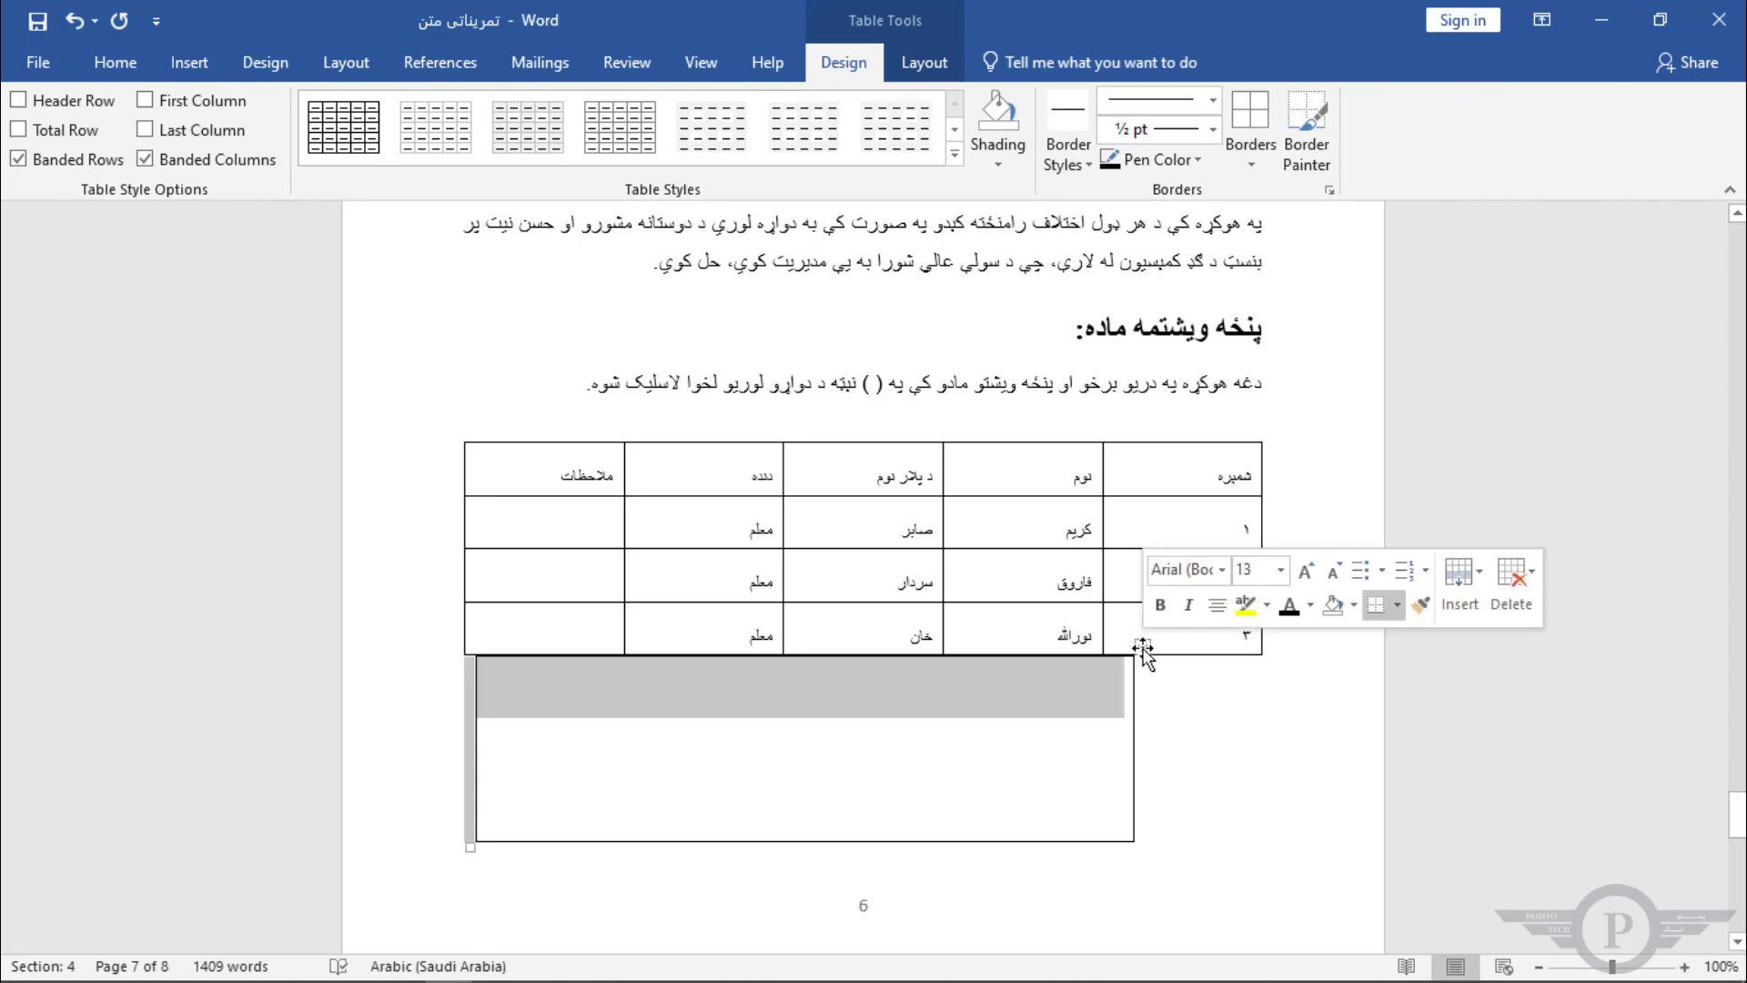
left_click(1515, 576)
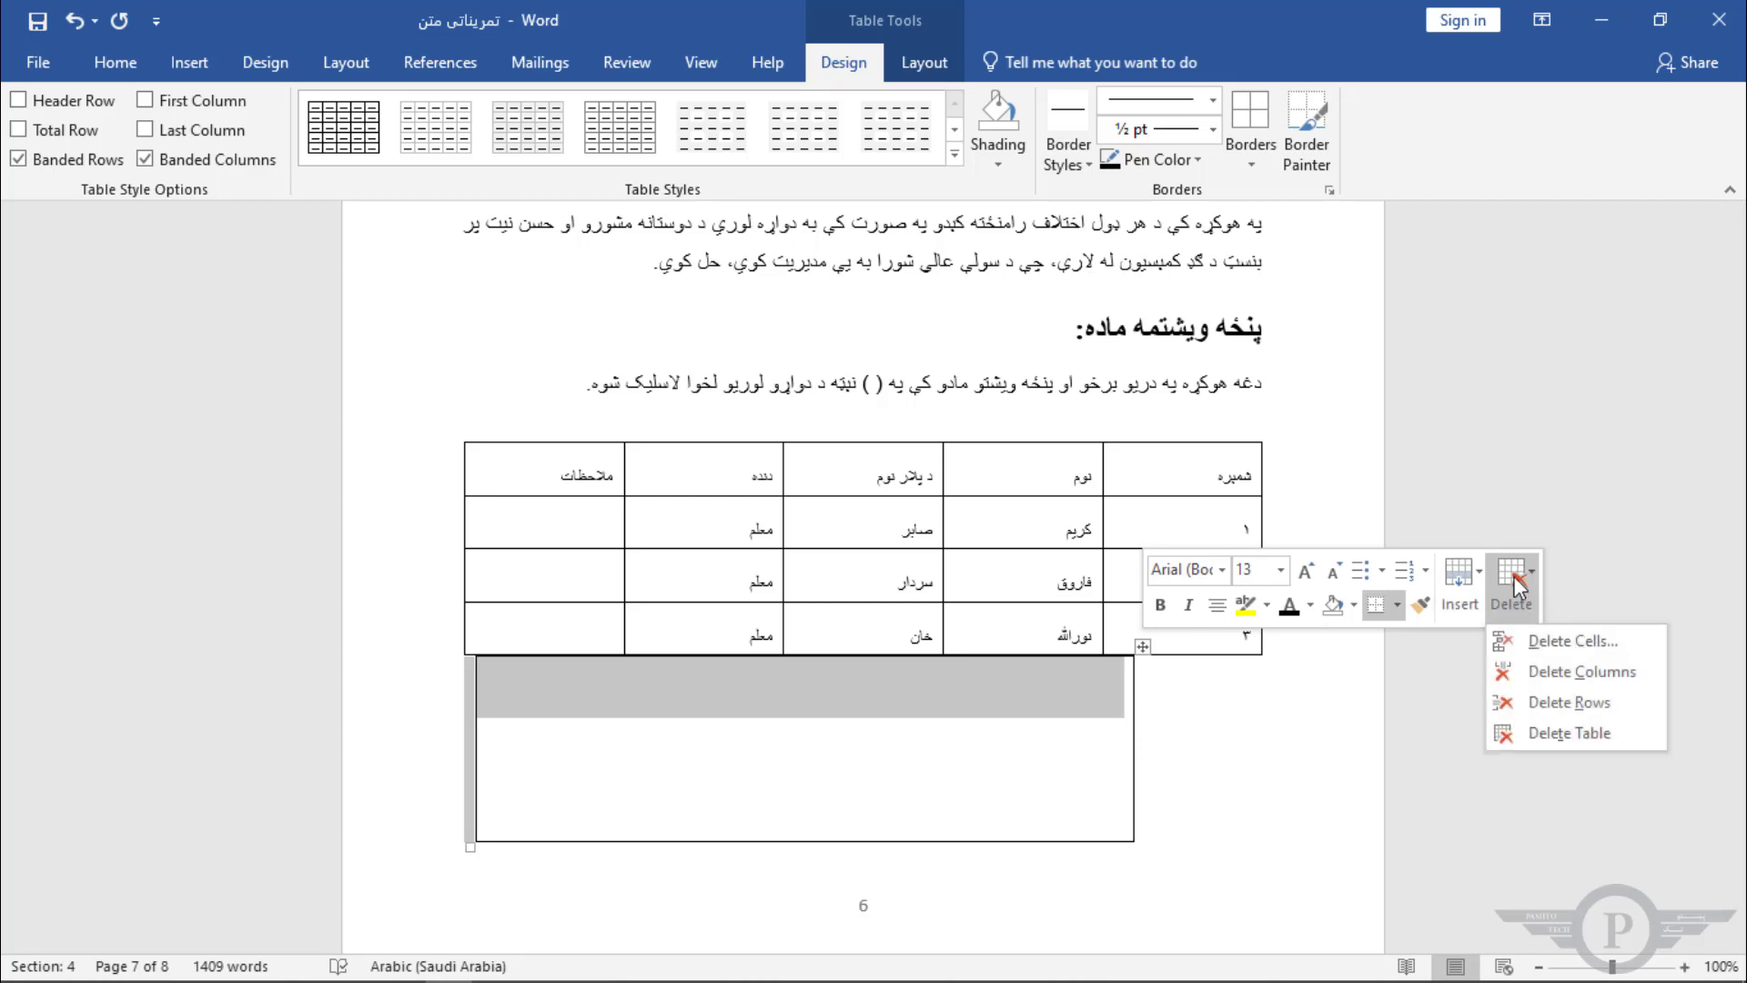
left_click(1565, 729)
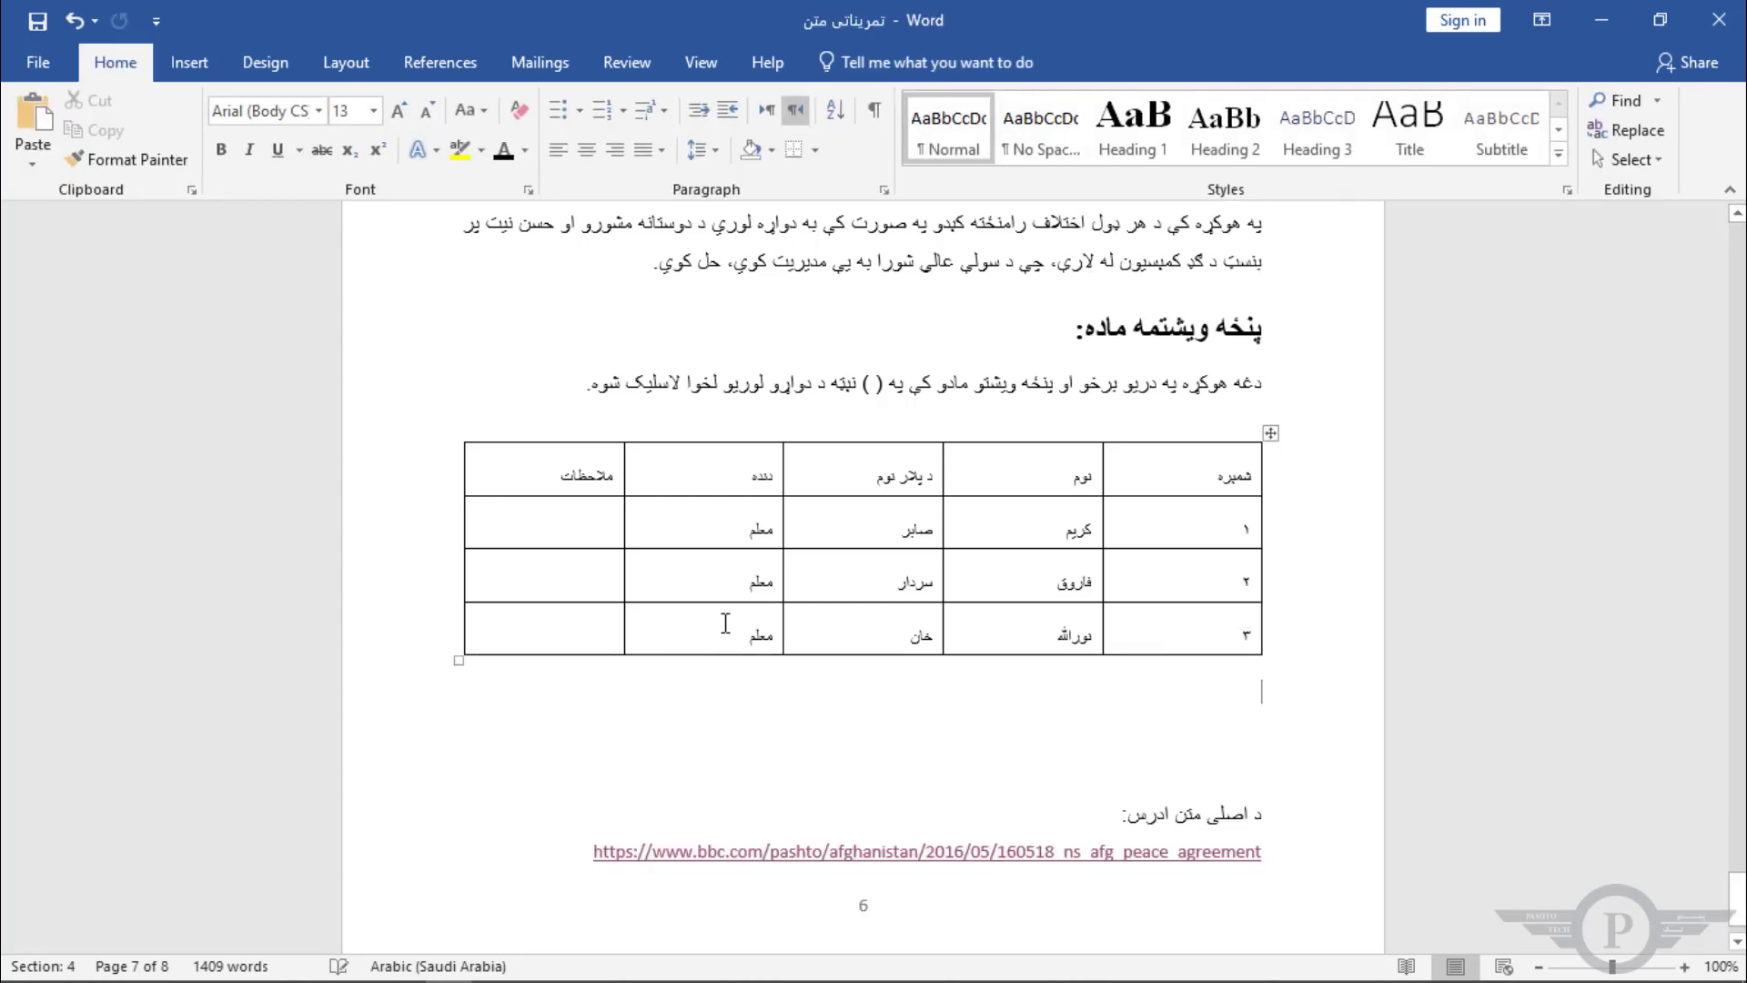
Step: Insert a new empty row at the bottom of the original table
left_click(1215, 641)
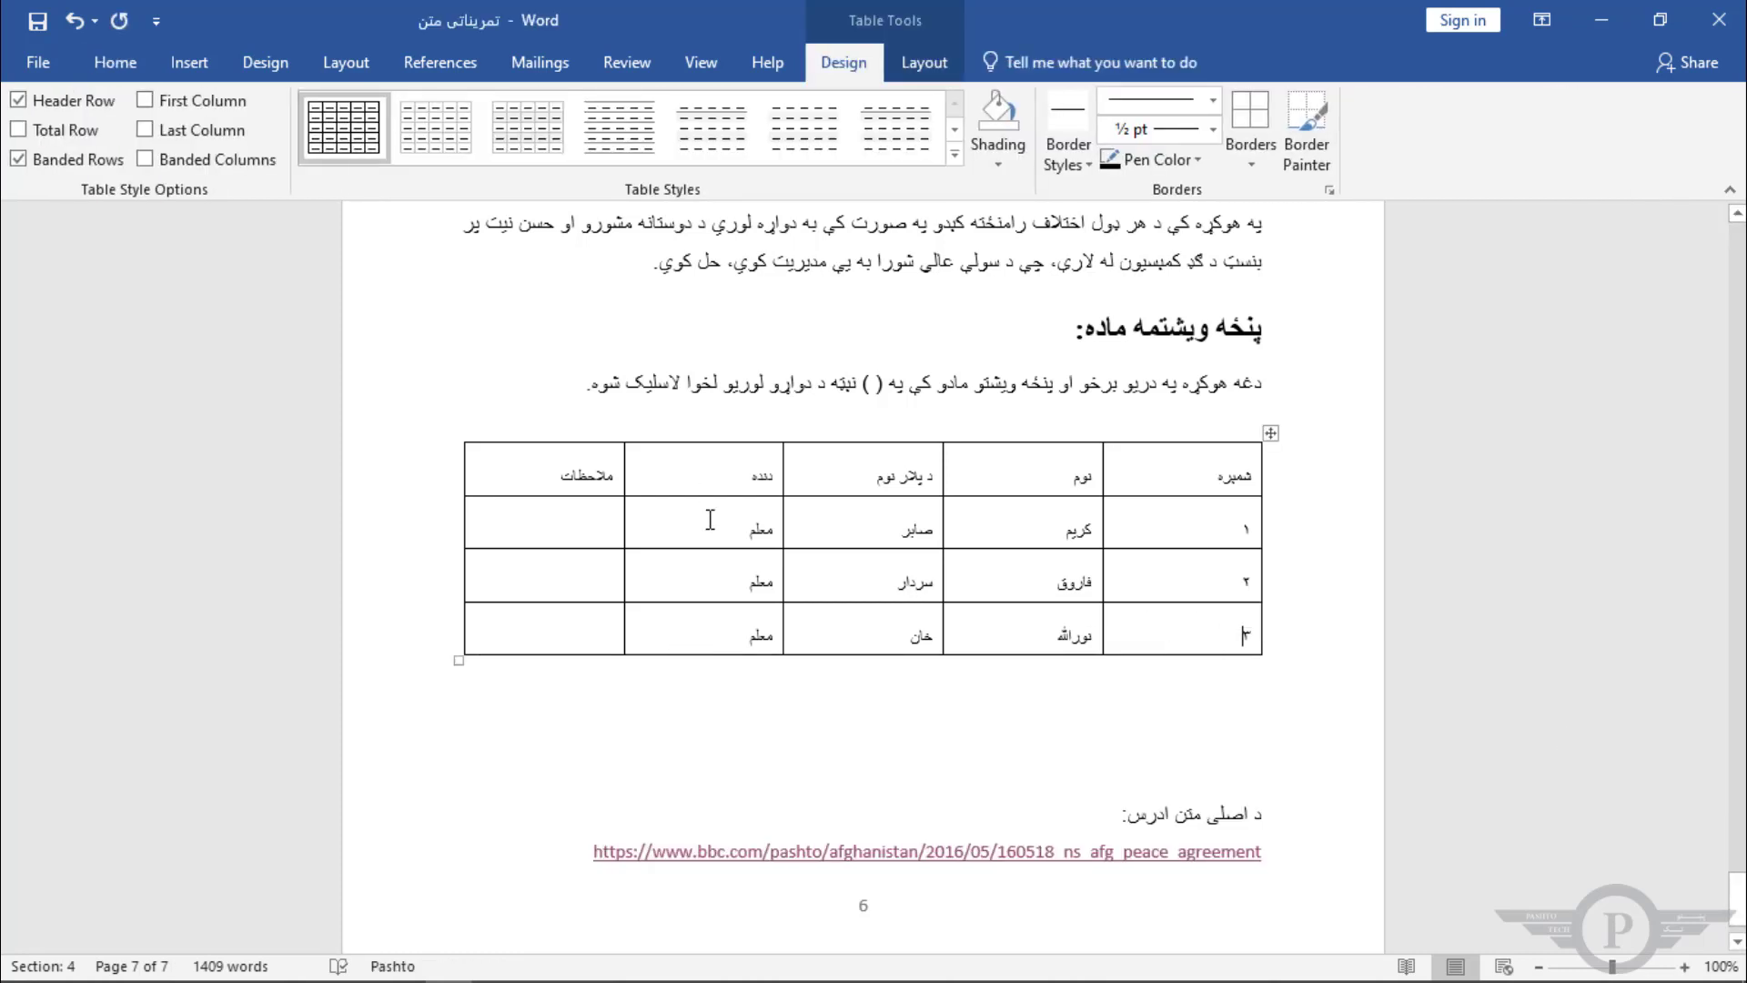
left_click(925, 64)
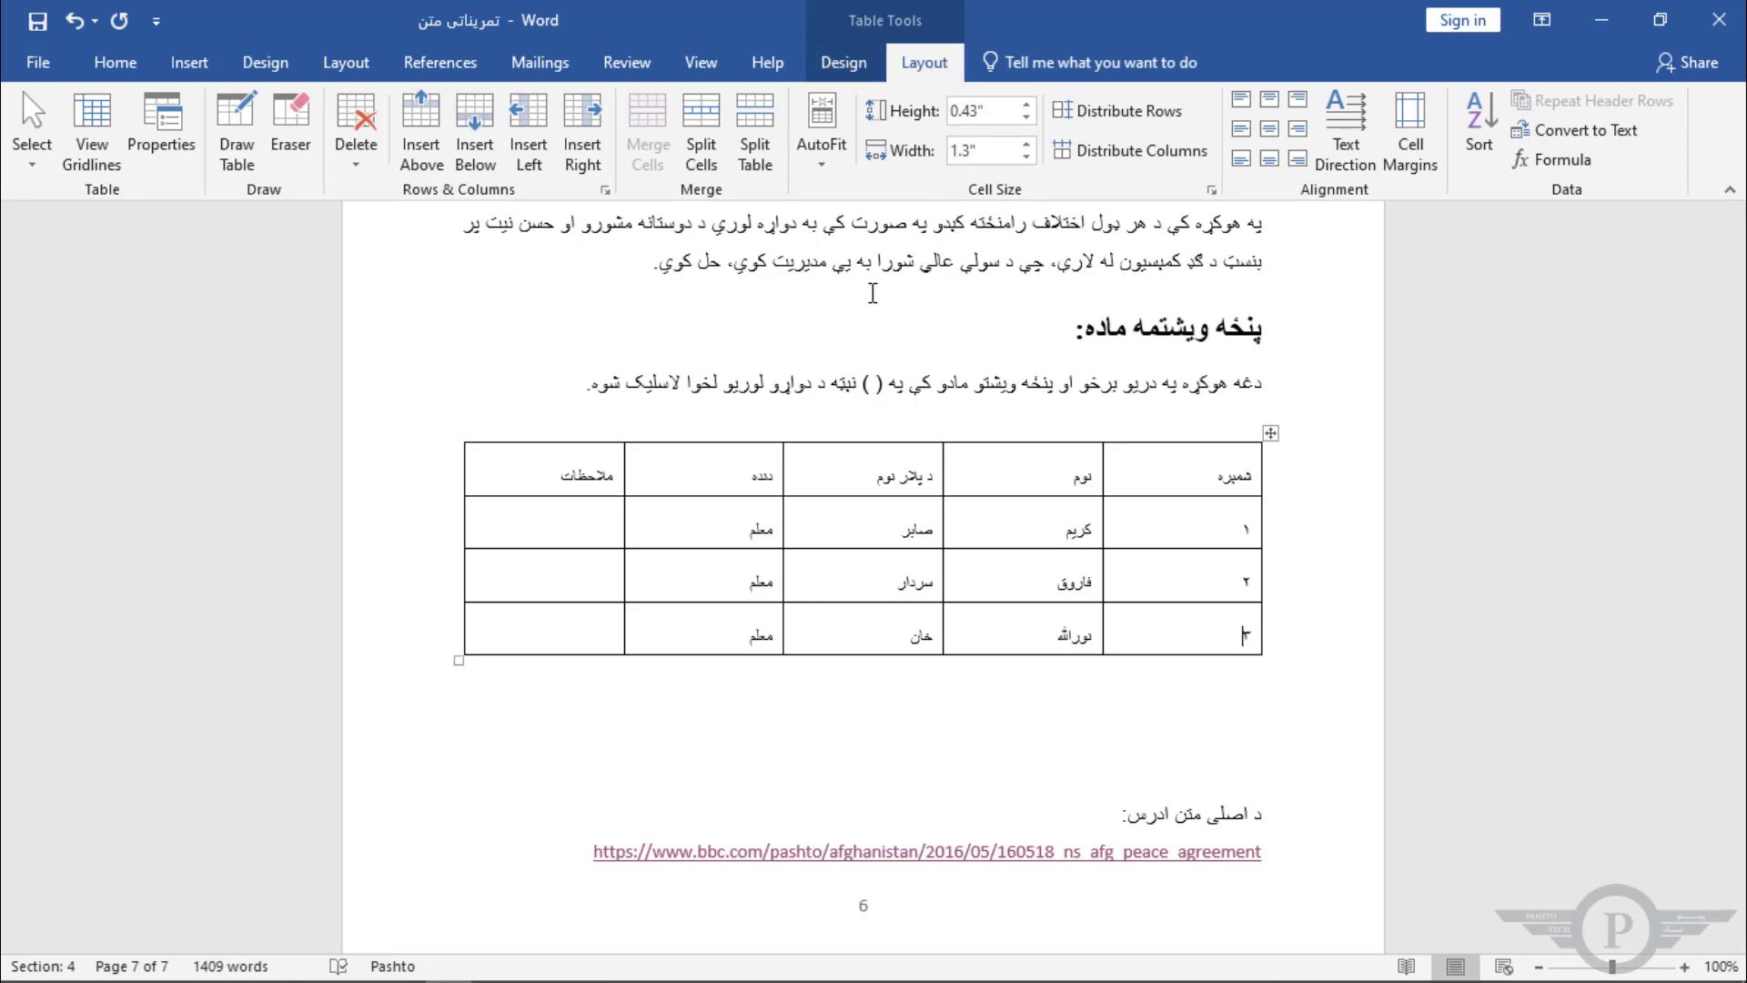
left_click(962, 386)
key("alt+shift")
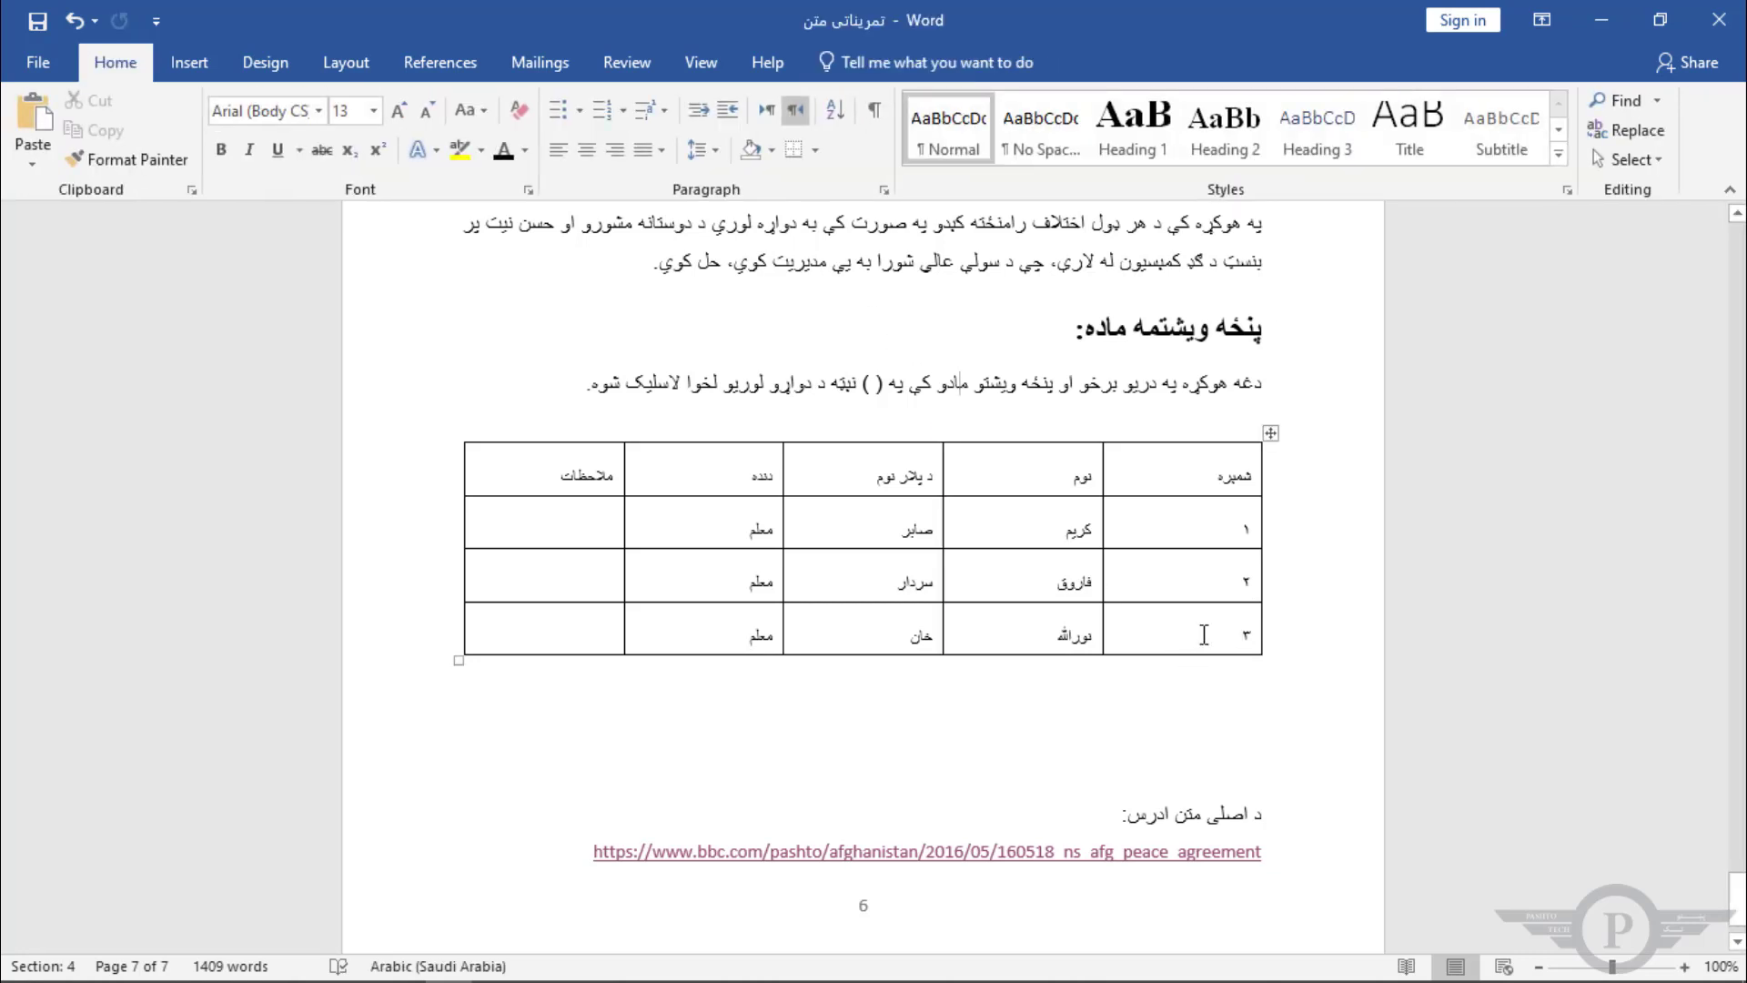
left_click(1213, 543)
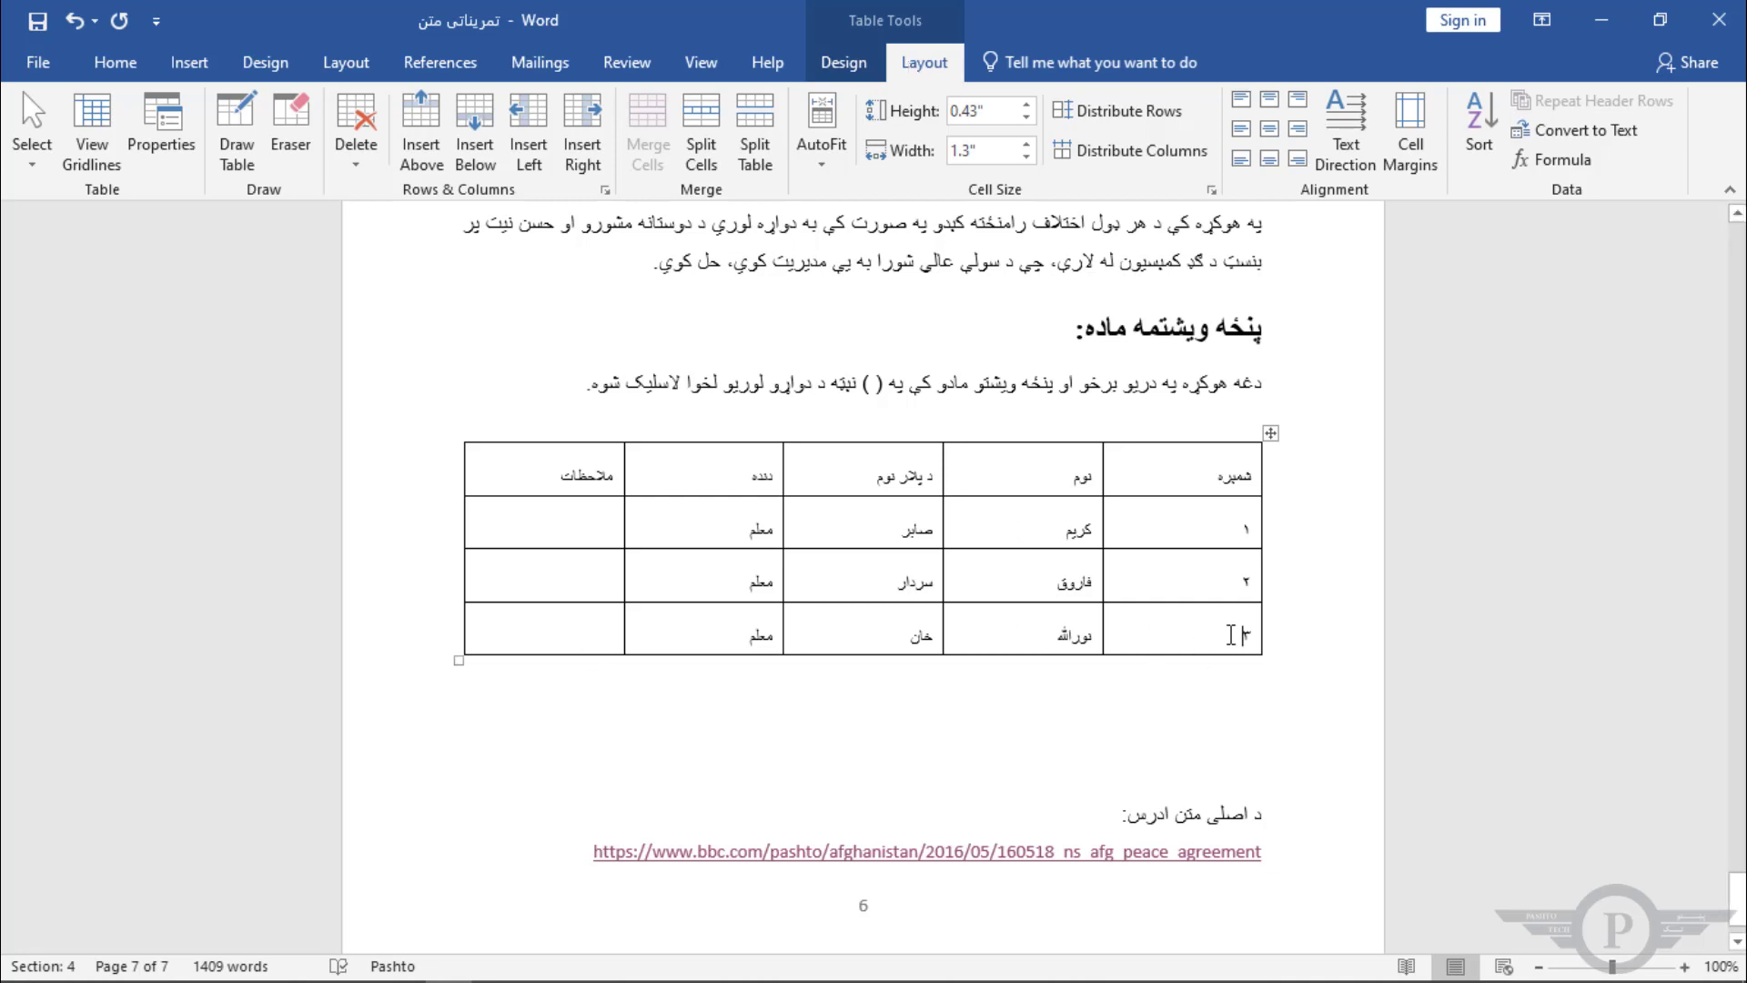
left_click(1273, 656)
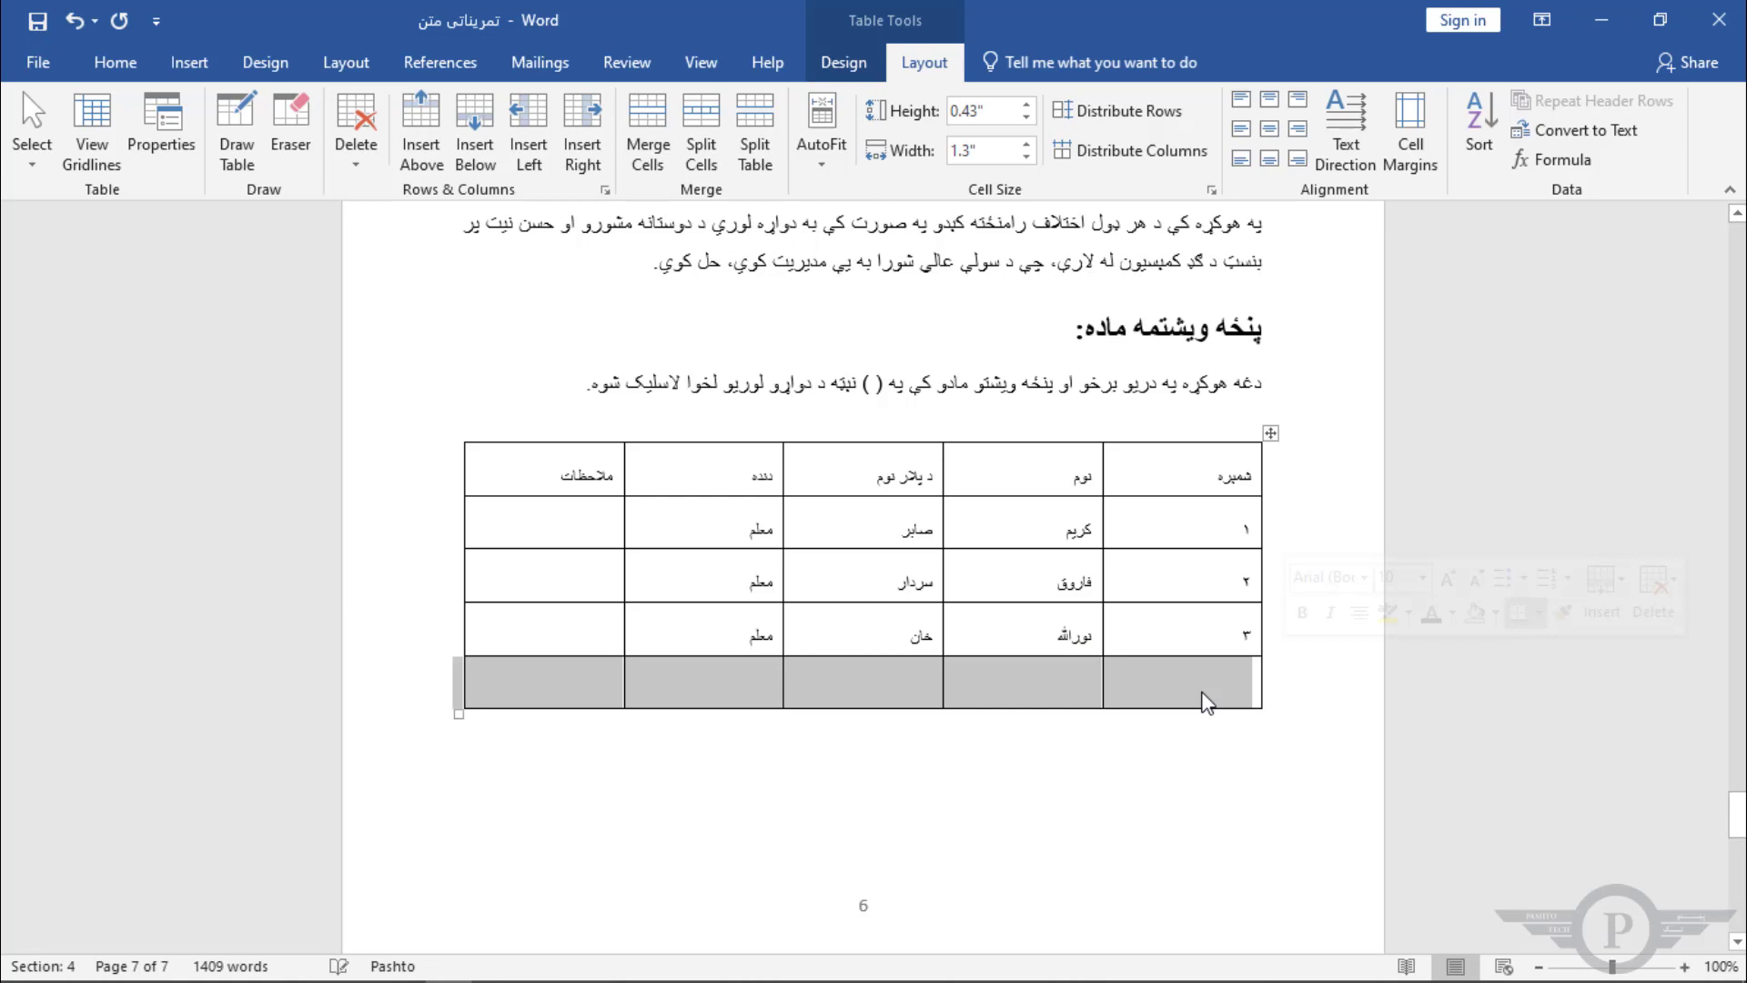
left_click(1129, 698)
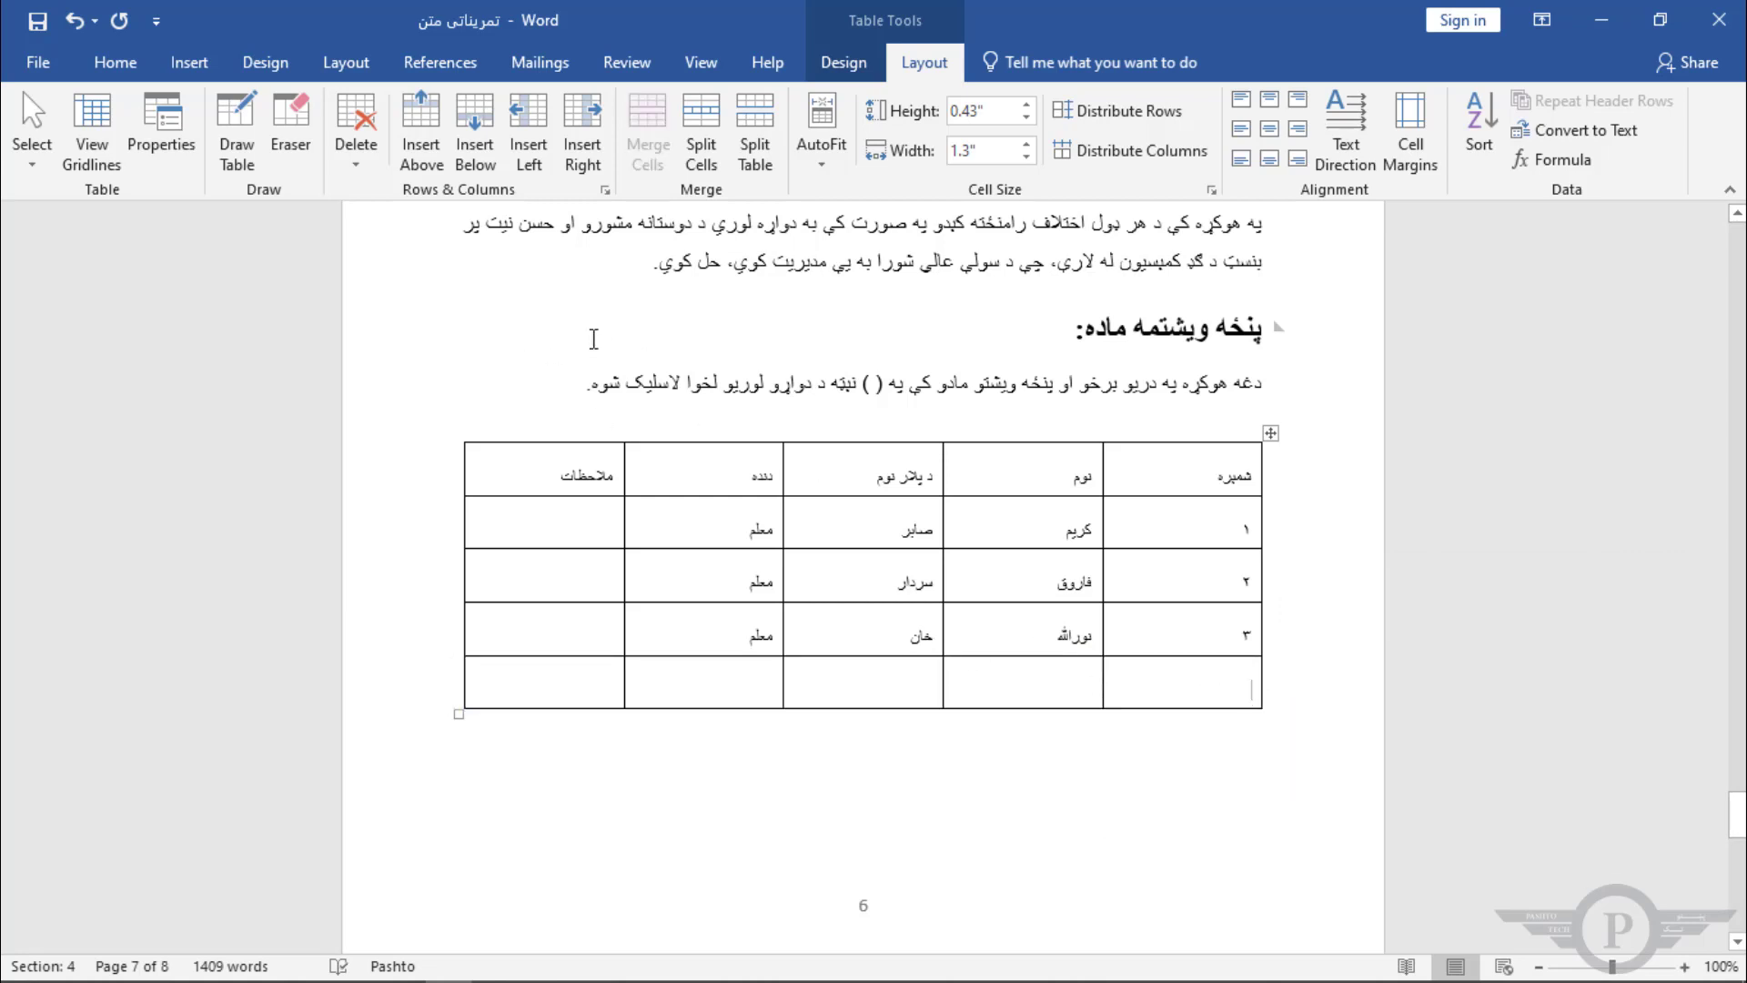
Step: Try to delete the bottom row's right cell with the Shift cells up option
left_click(356, 164)
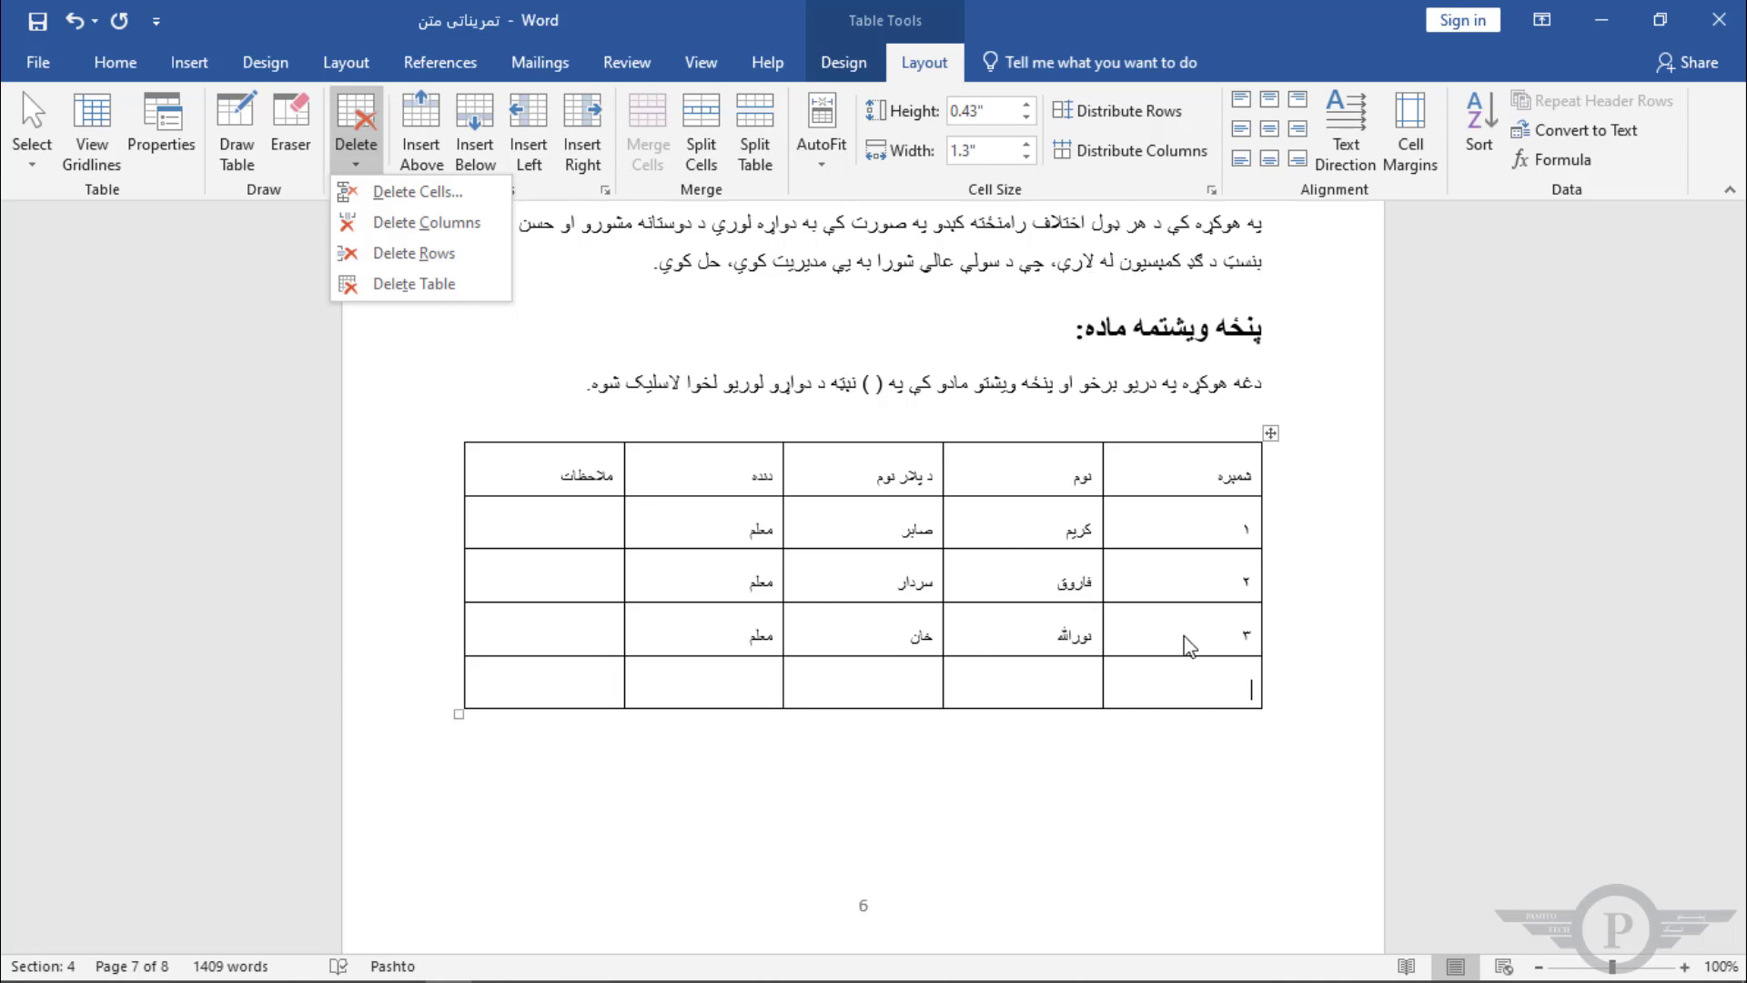
left_click(1206, 682)
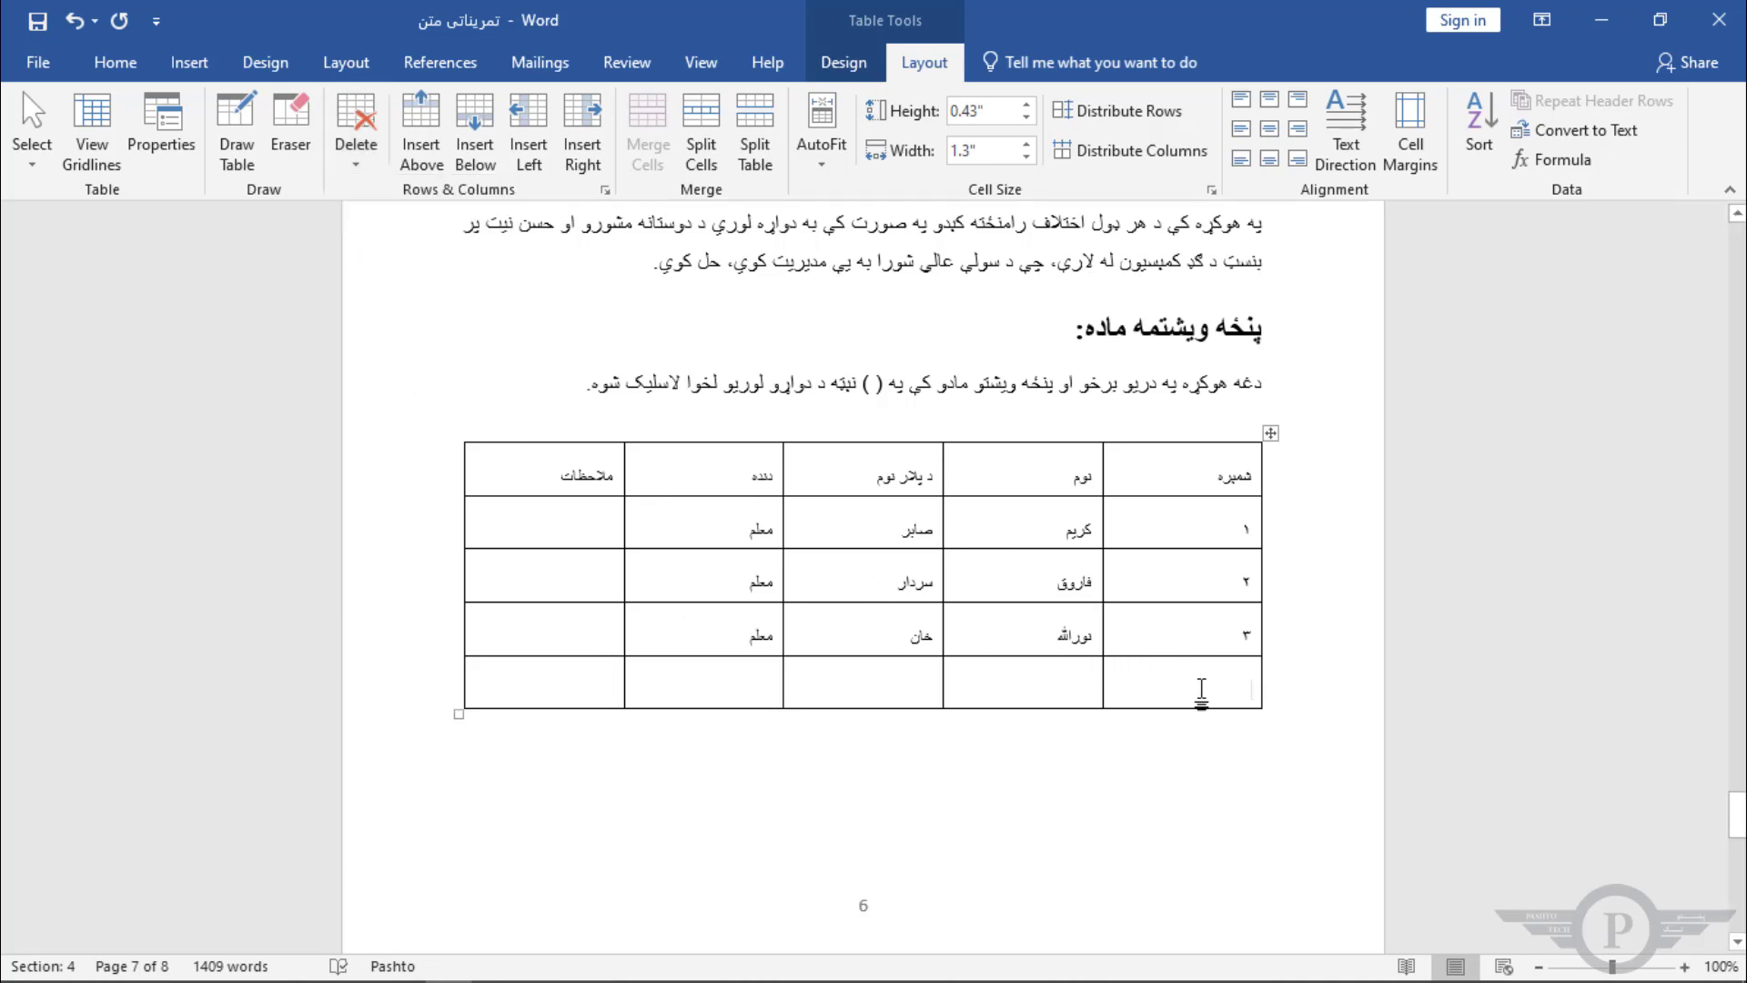
left_click(357, 164)
key("Escape")
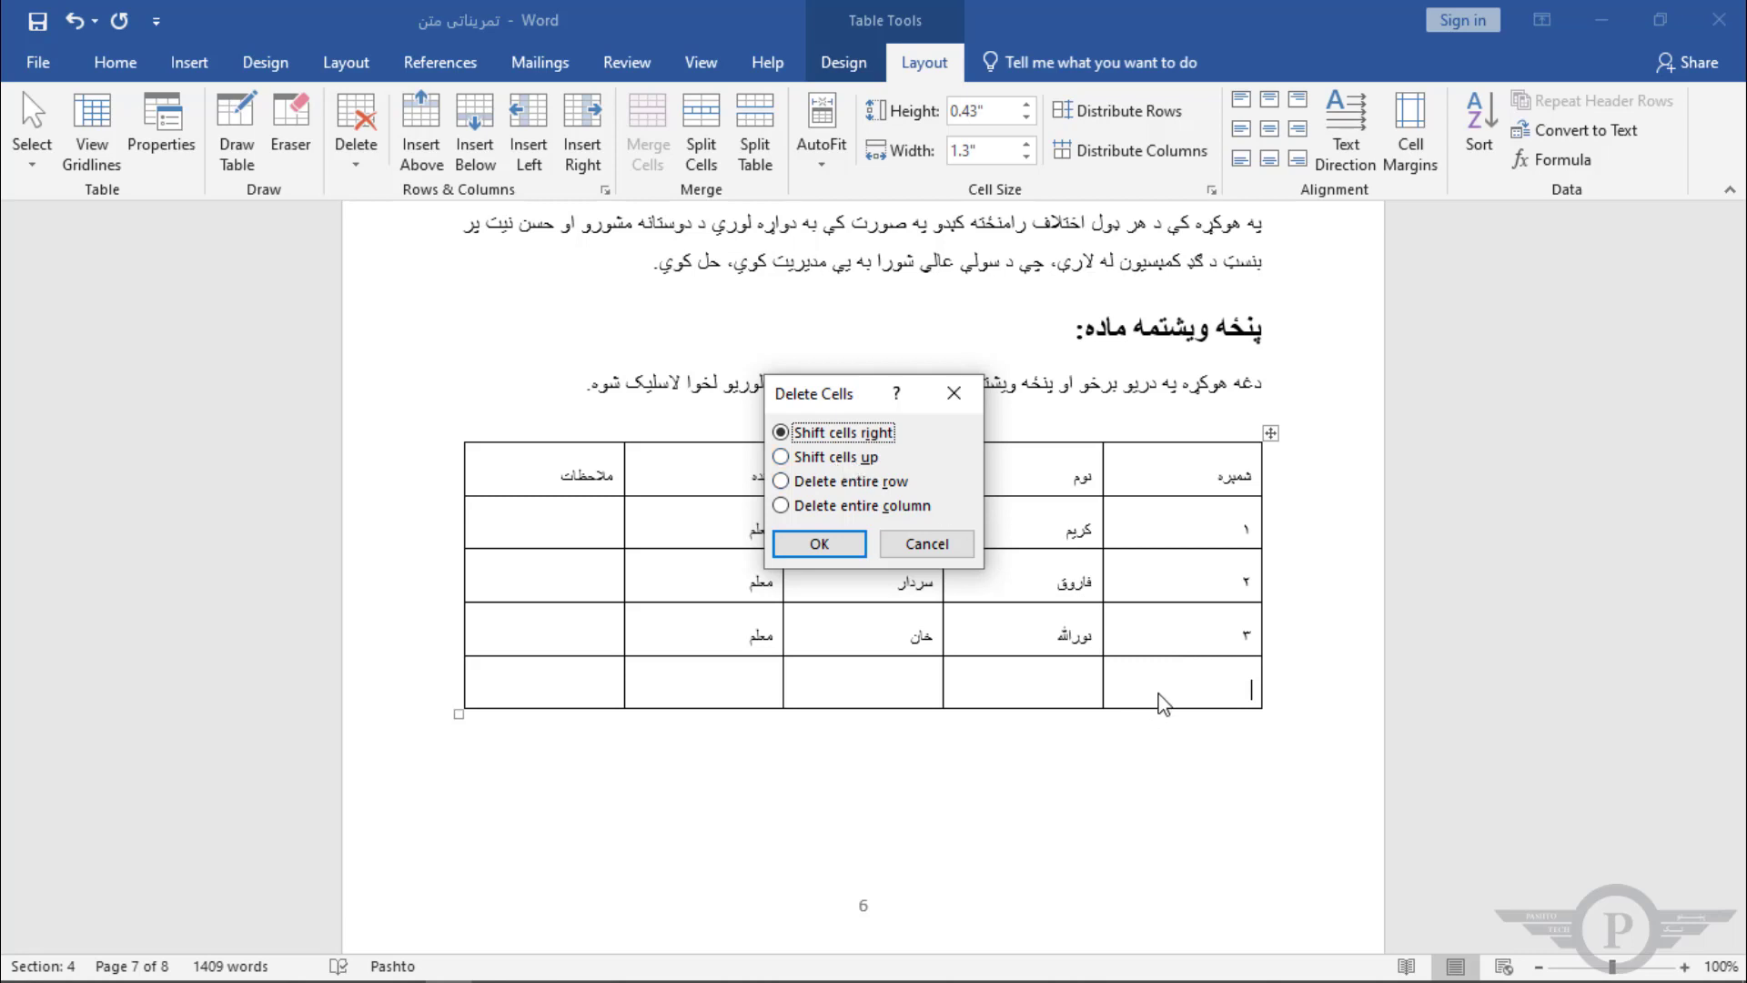
left_click(835, 457)
left_click(830, 544)
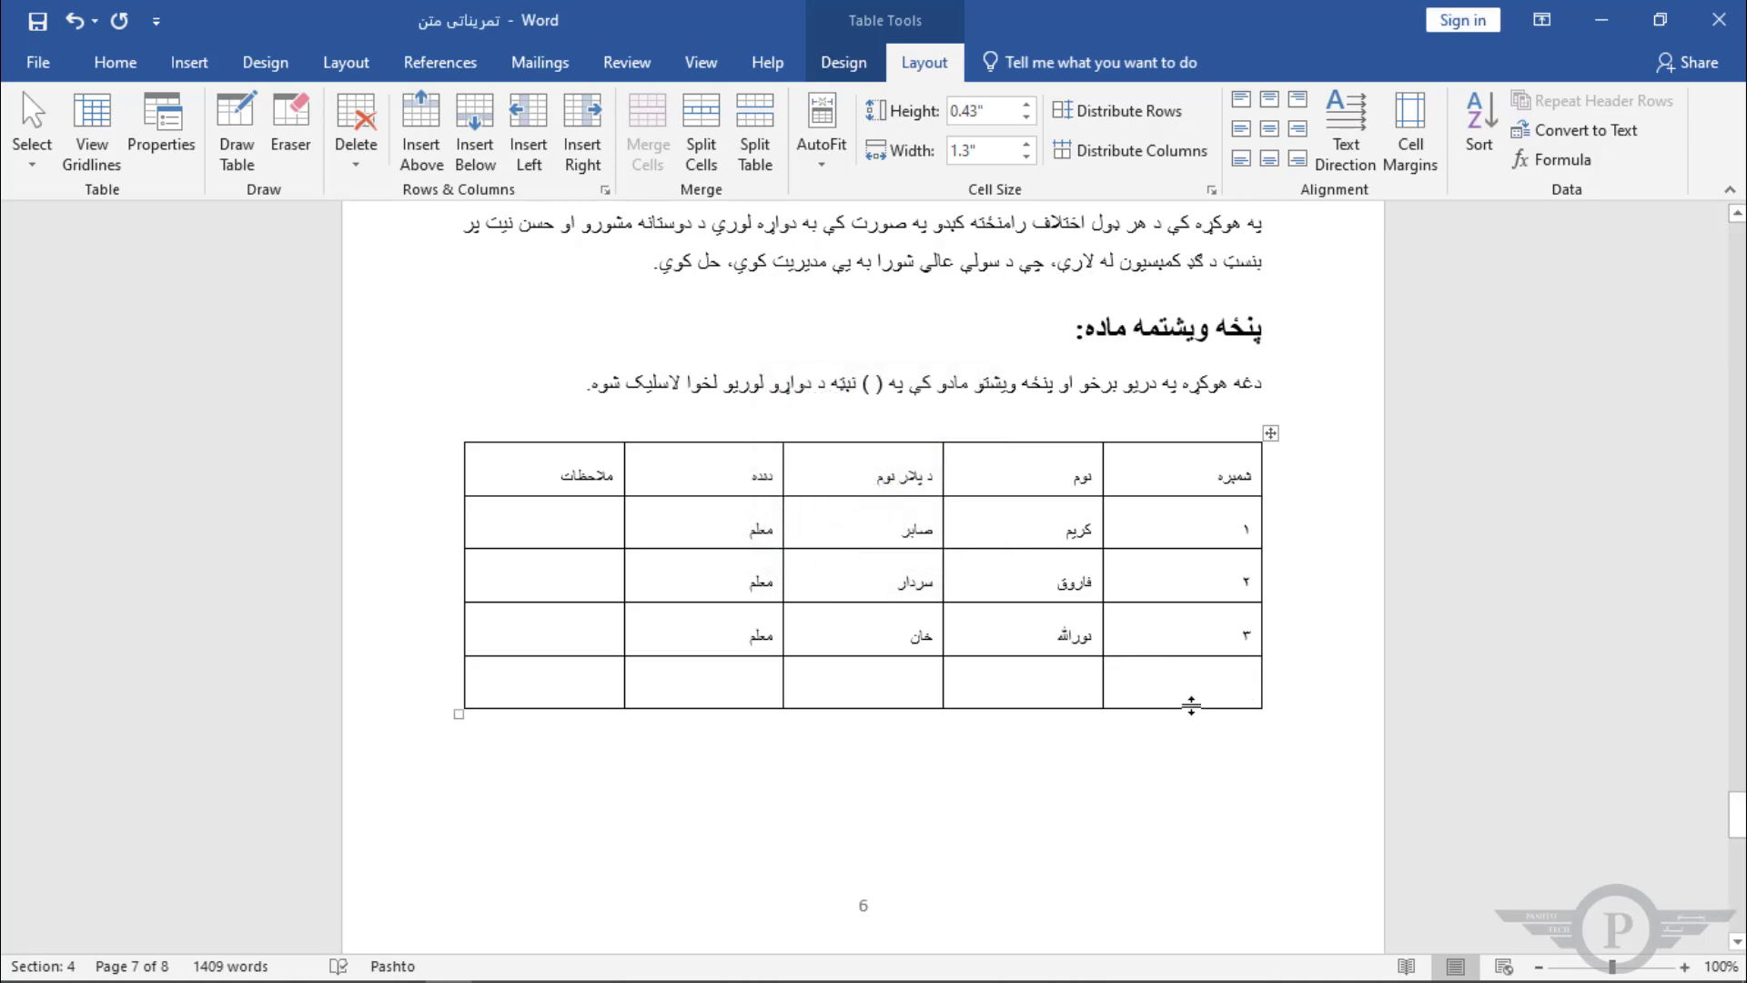
Step: Delete the current bottom-row cell with cells shifted right, then undo the deletion
left_click(356, 155)
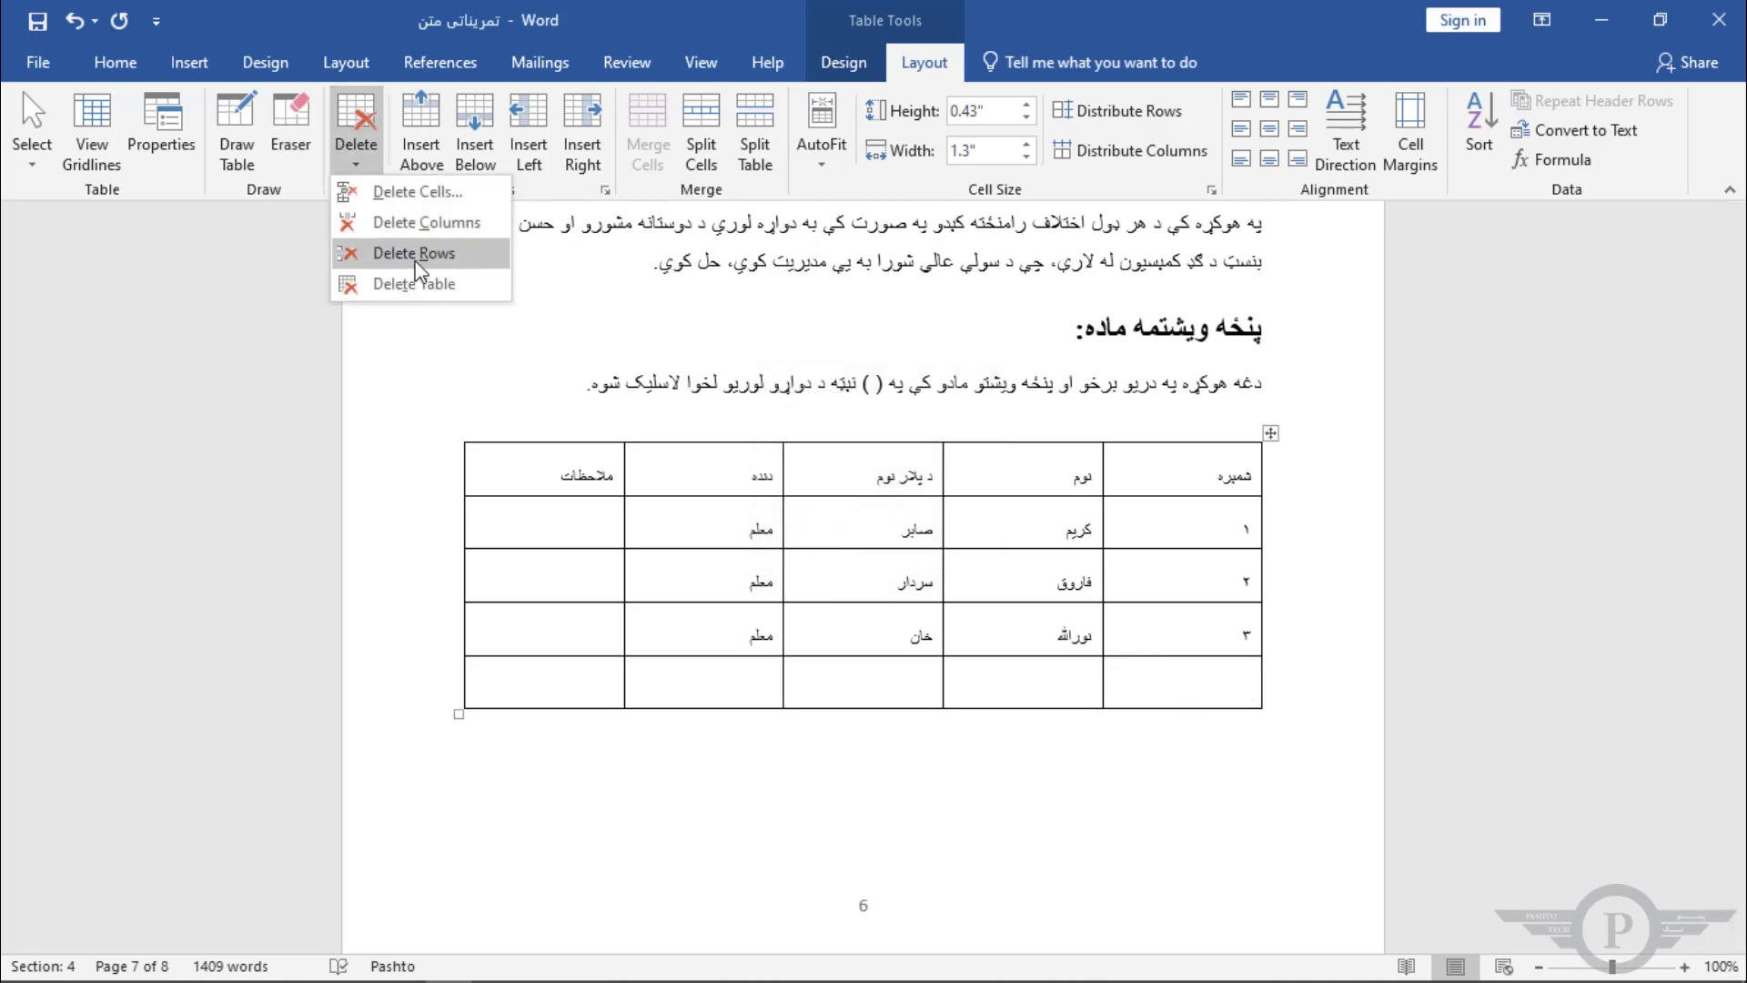
left_click(429, 192)
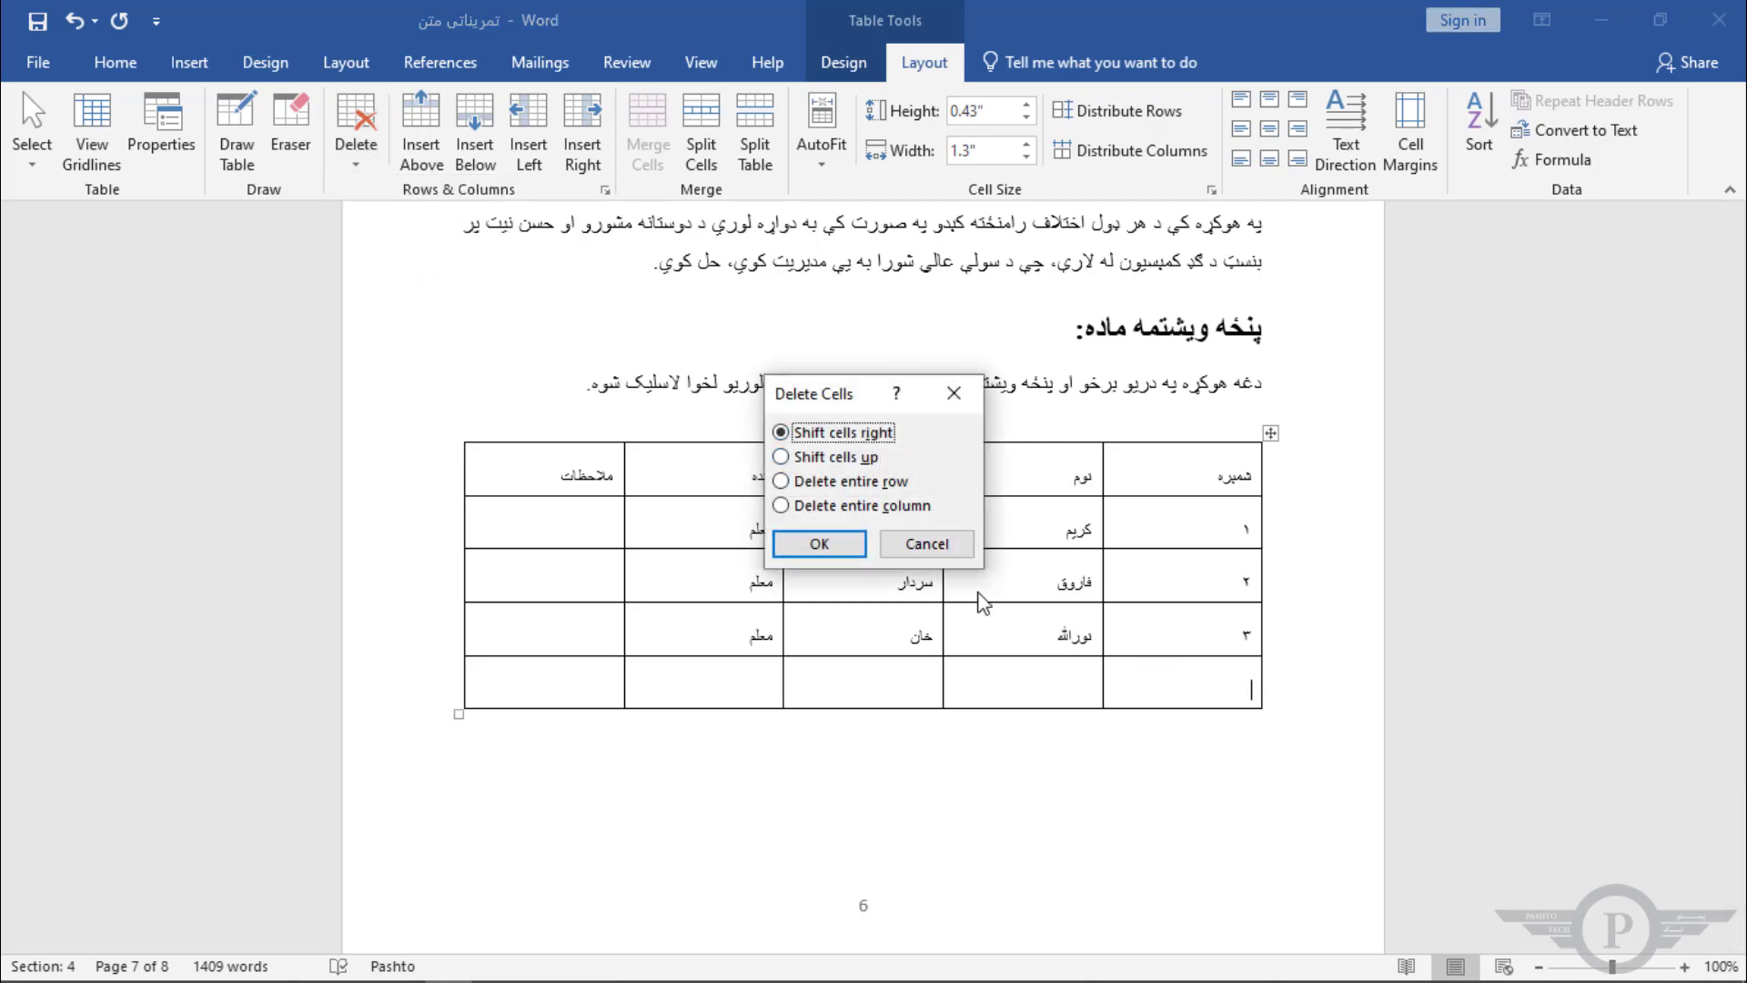
left_click(847, 546)
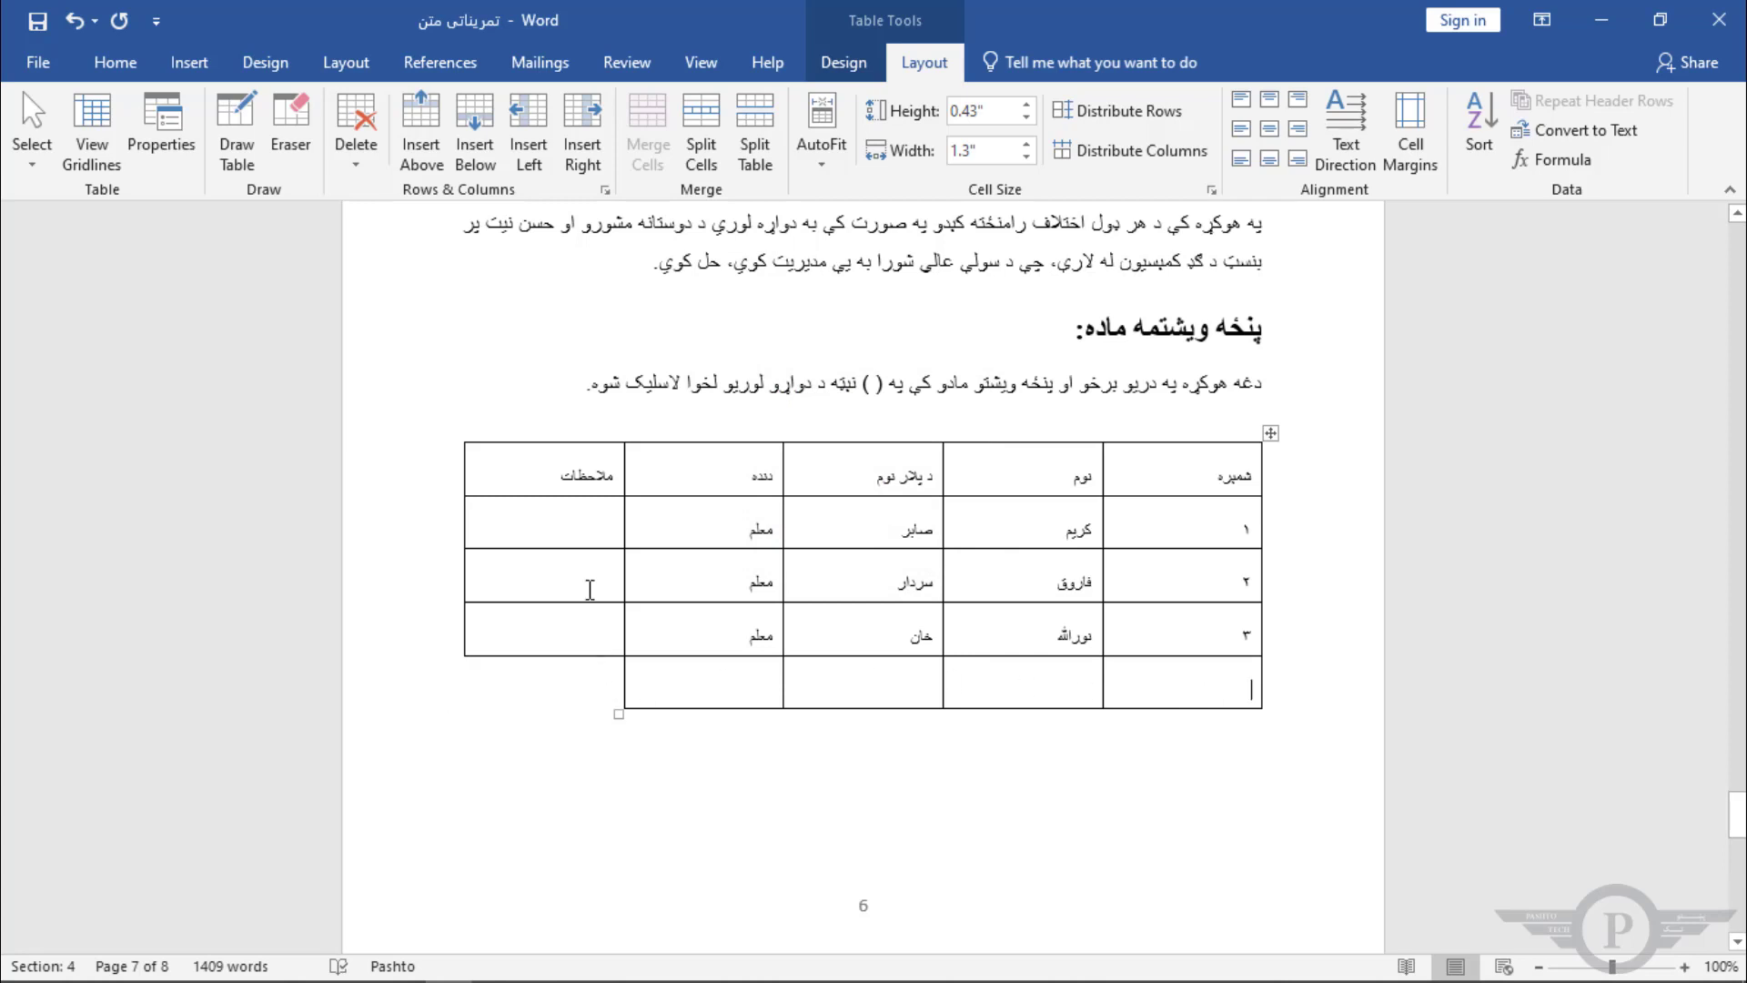
key("ctrl+z")
Step: Type a, b, c, d and e into the five cells of the bottom row
type("a")
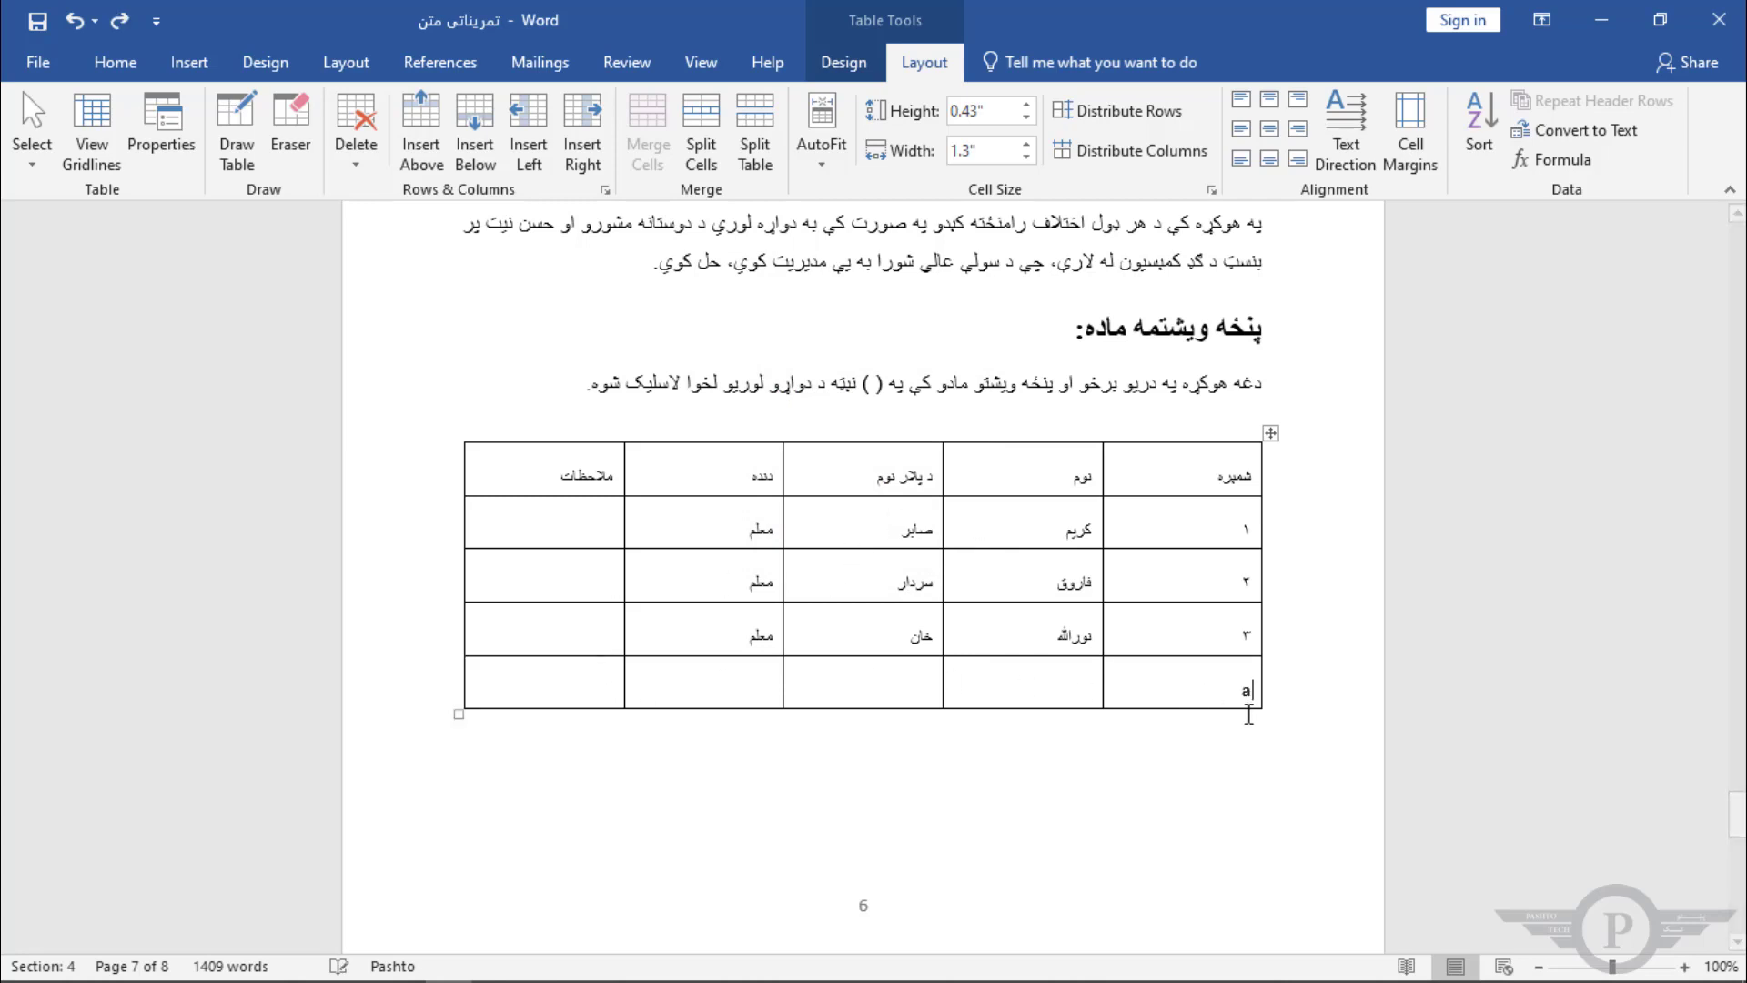
left_click(987, 690)
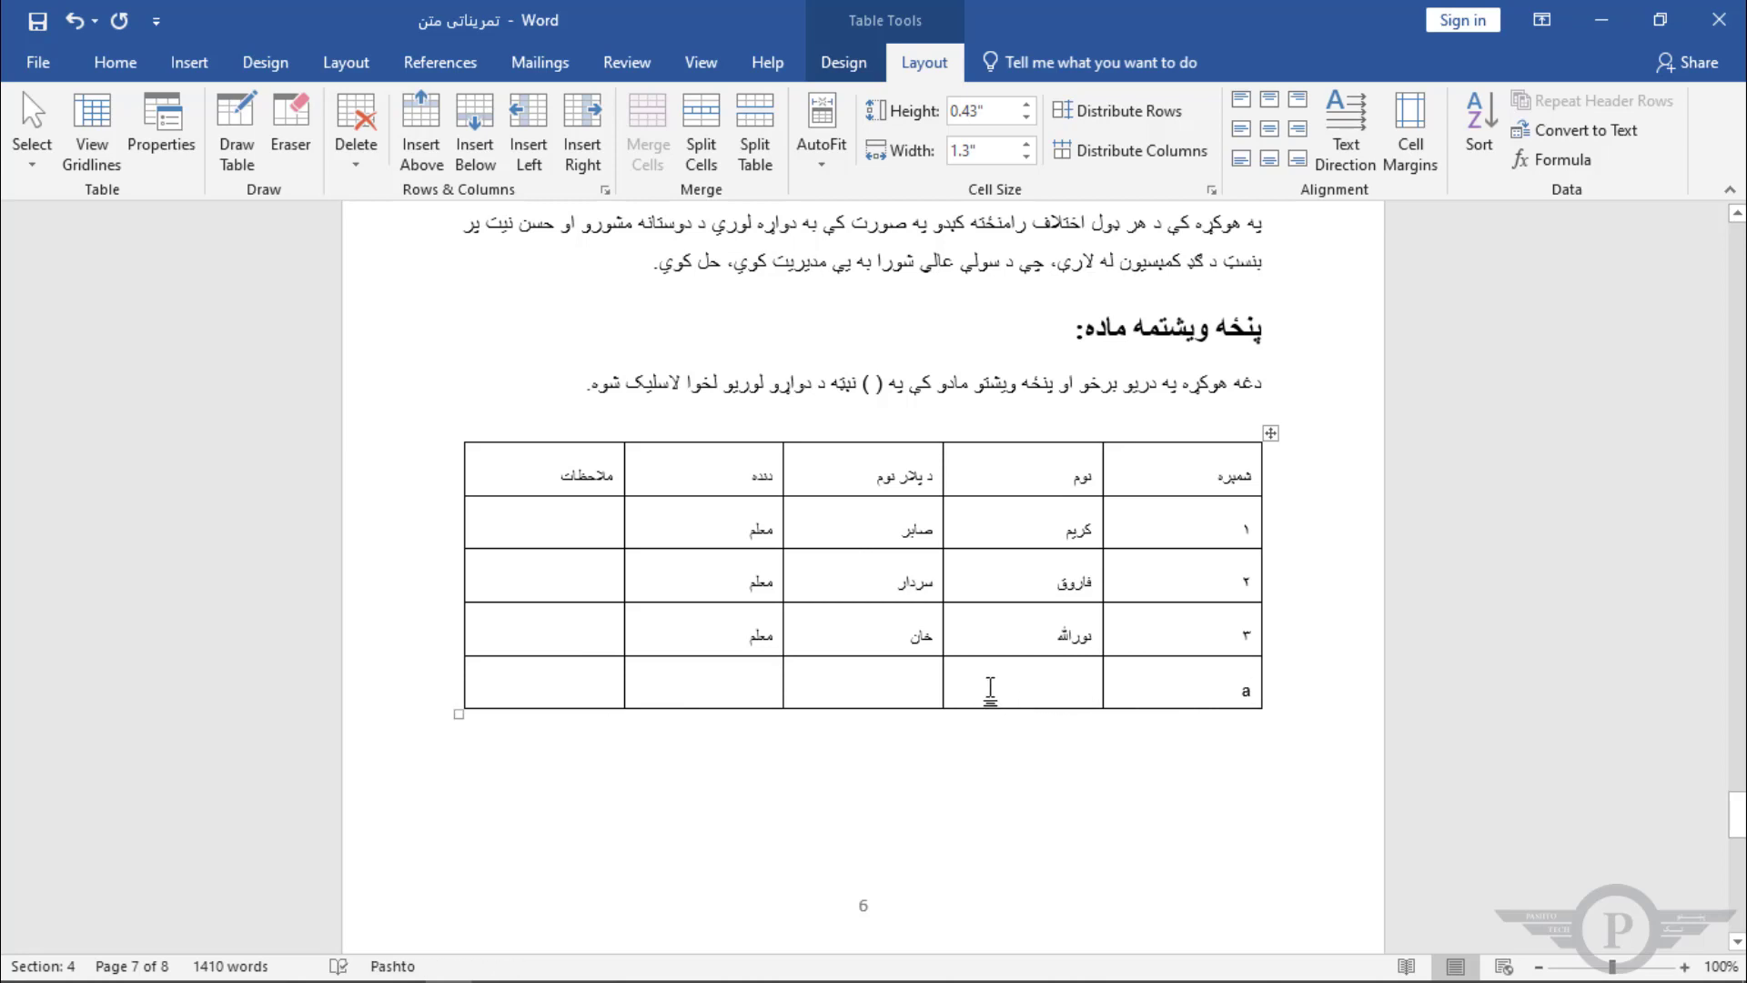
type("b ")
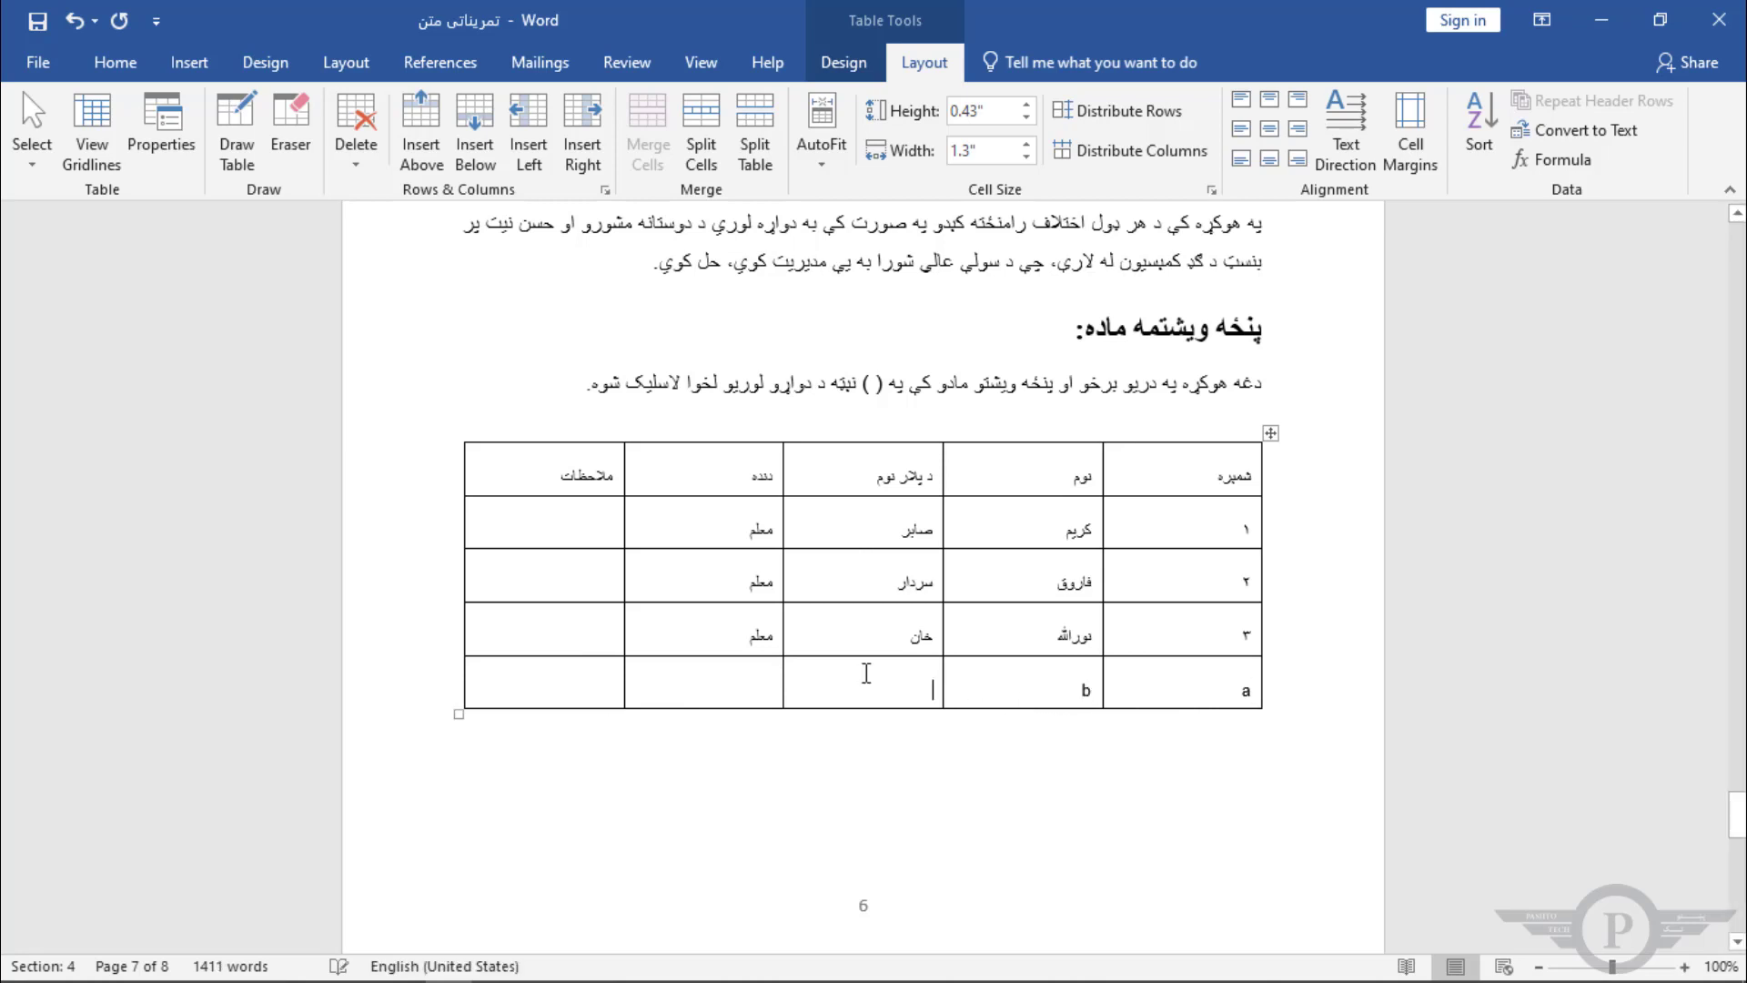
type("c ")
type("d")
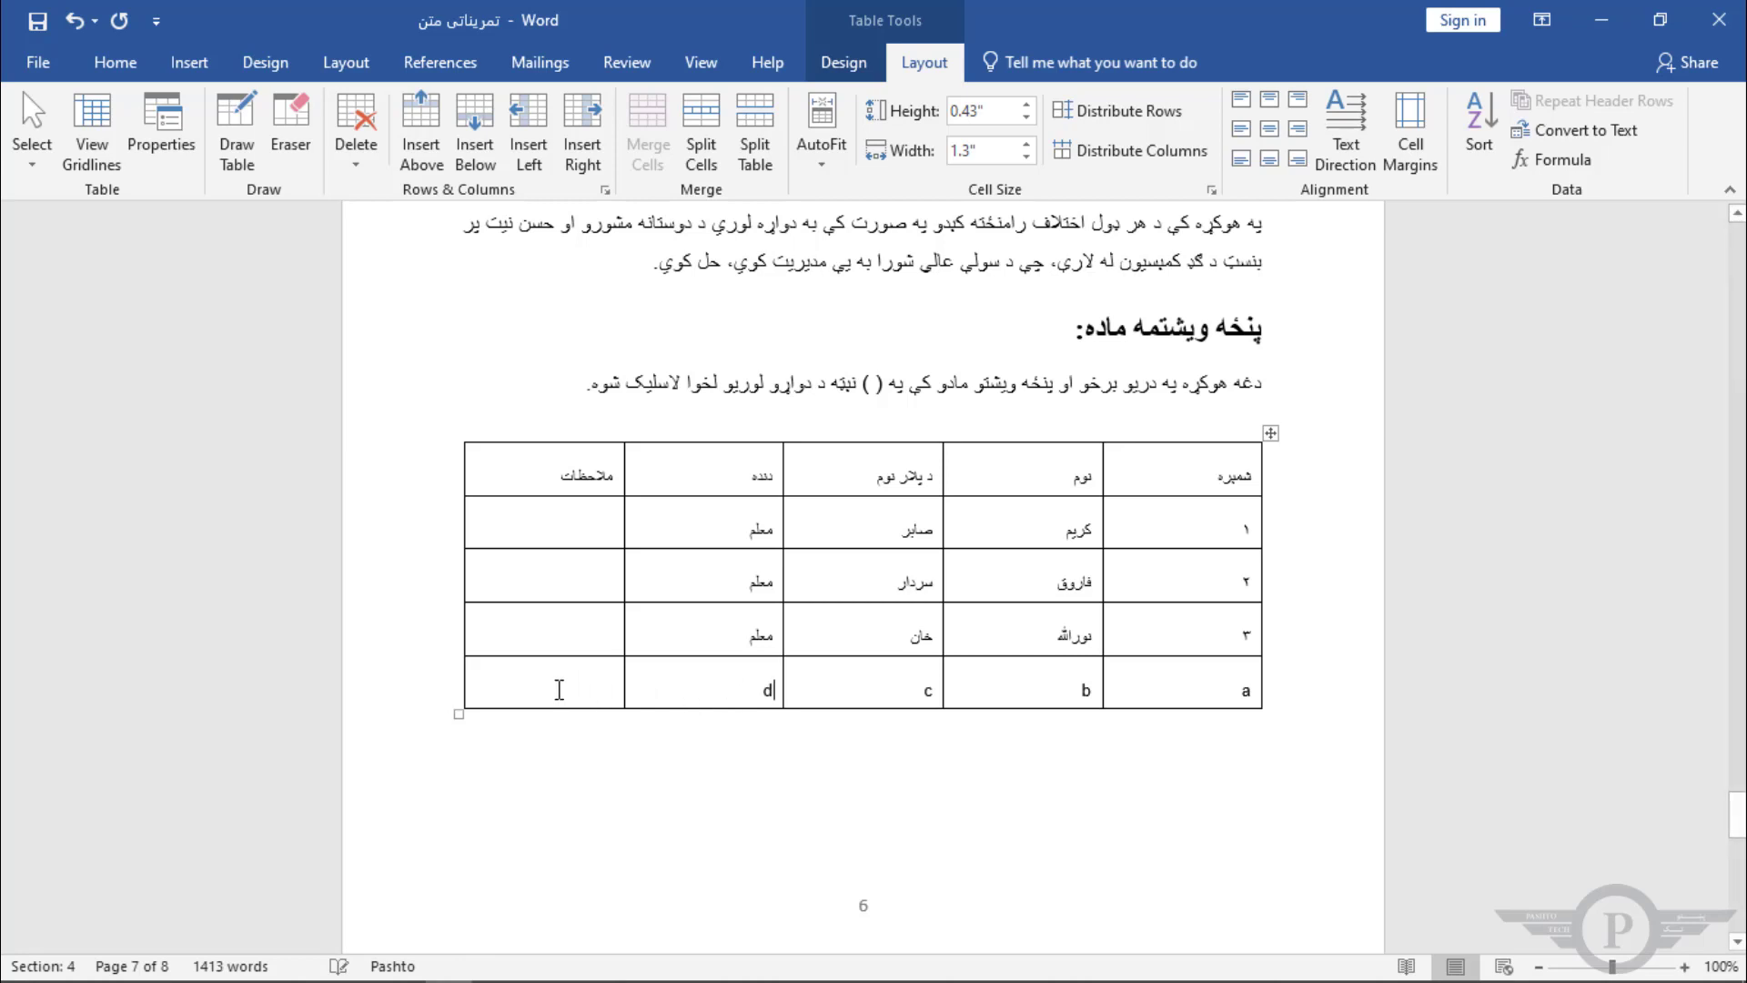
left_click(558, 689)
type("e")
Step: Delete the cell containing "a" using Delete Cells with cells shifted right
left_click(1255, 694)
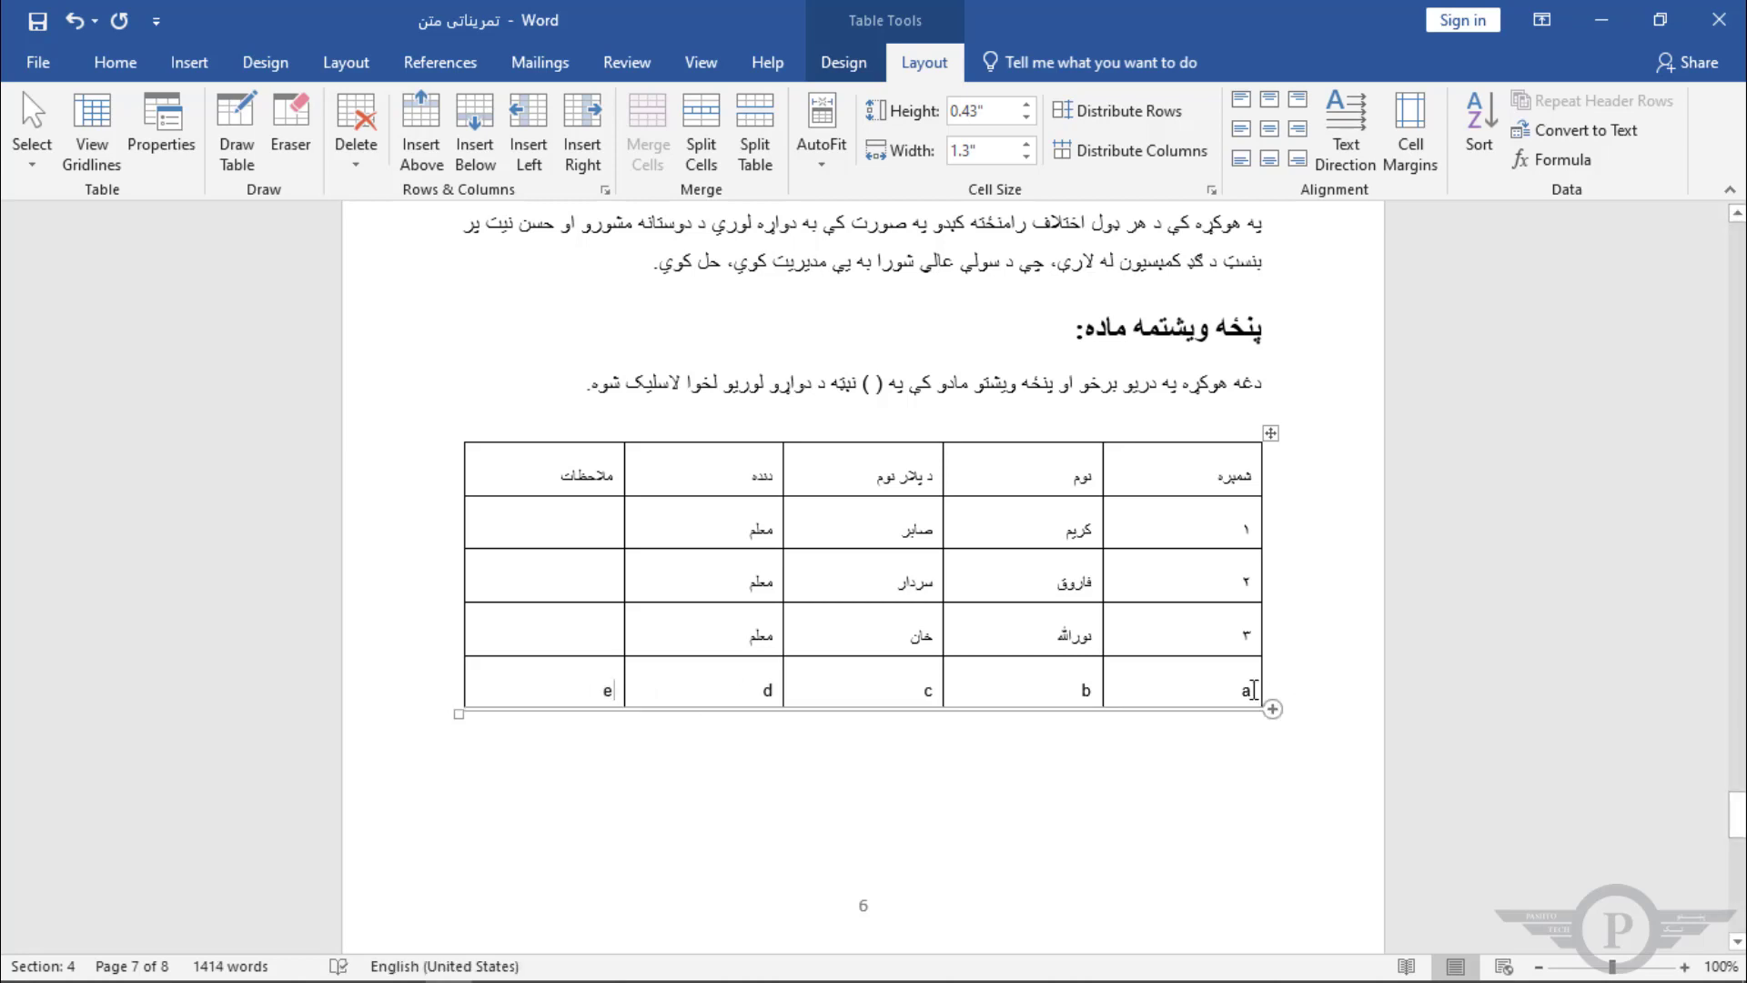
left_click(355, 164)
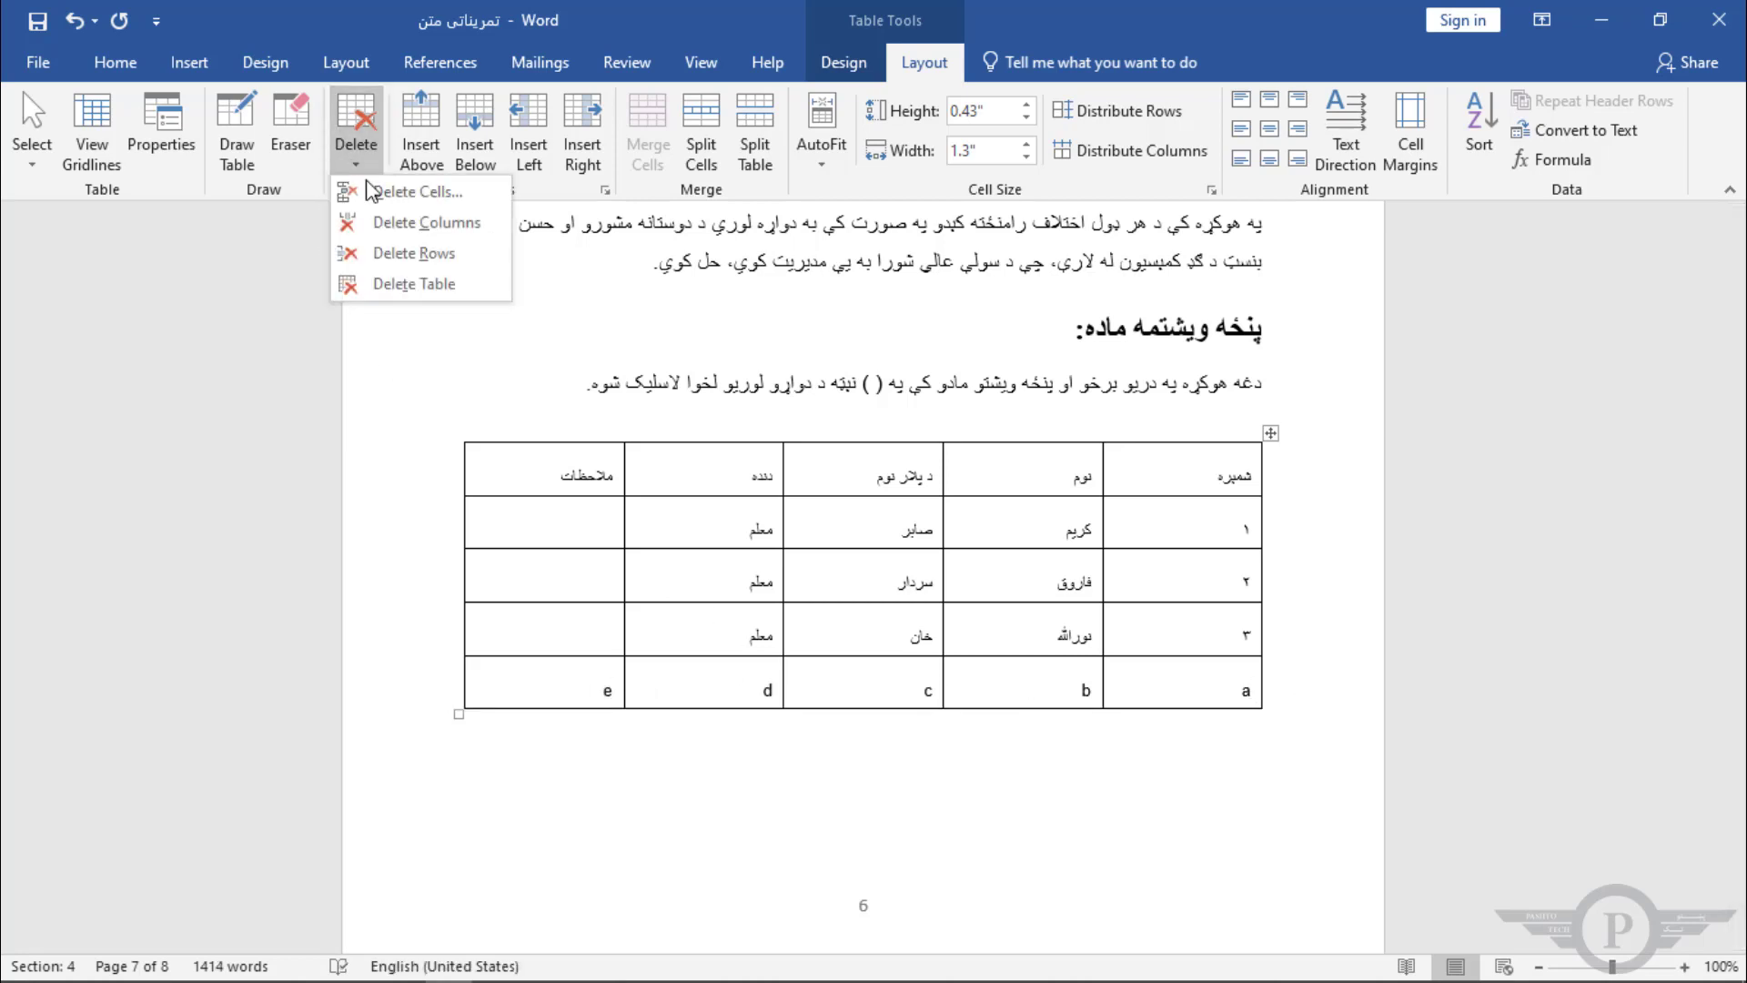
left_click(408, 194)
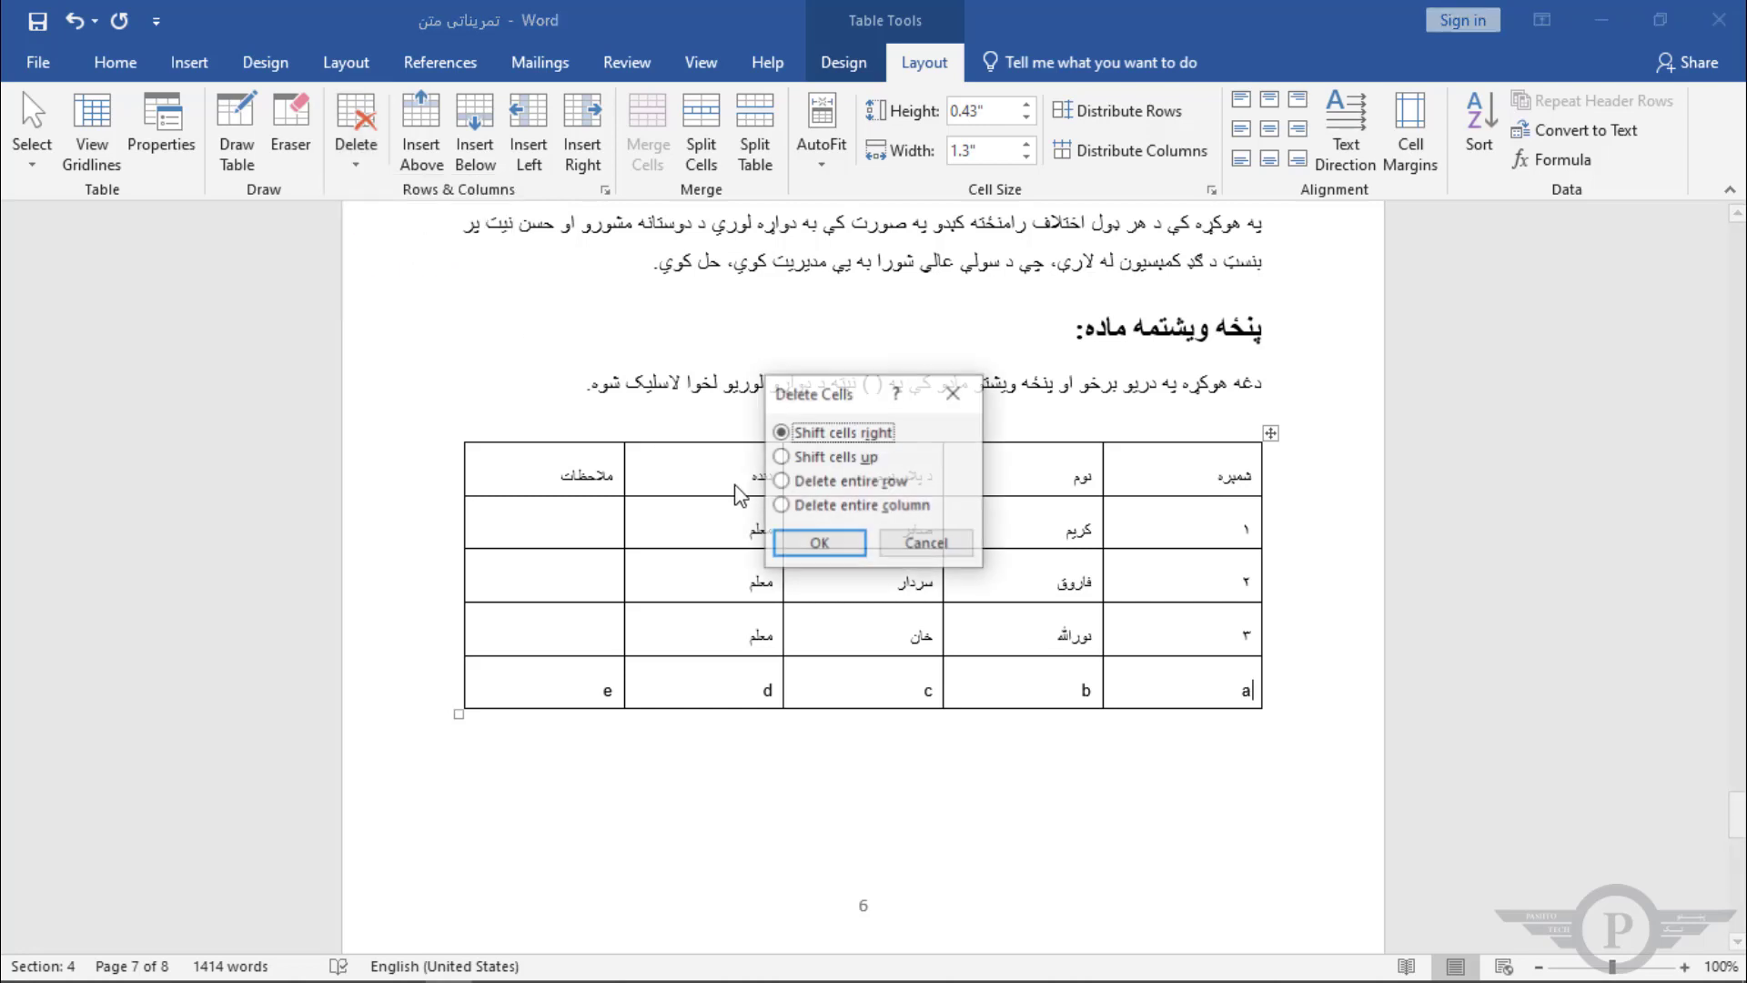
left_click(819, 544)
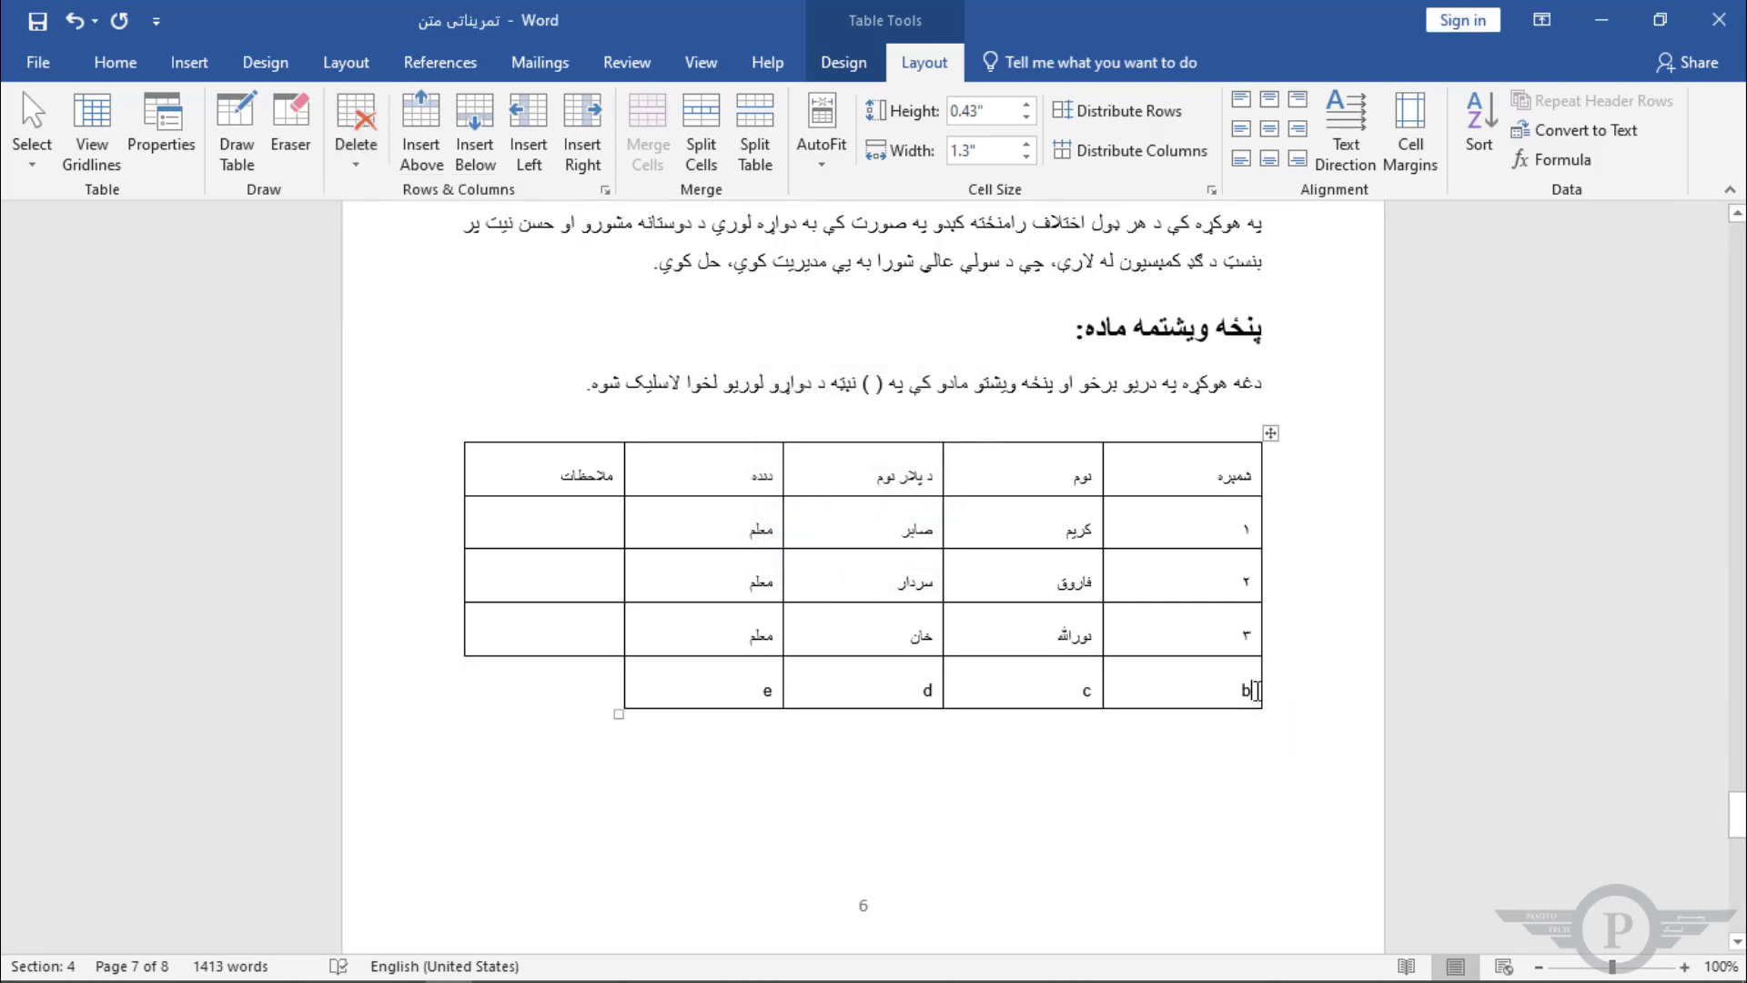
Step: Select the remaining cells of the bottom row and delete the row
left_click_drag(1256, 690, 760, 694)
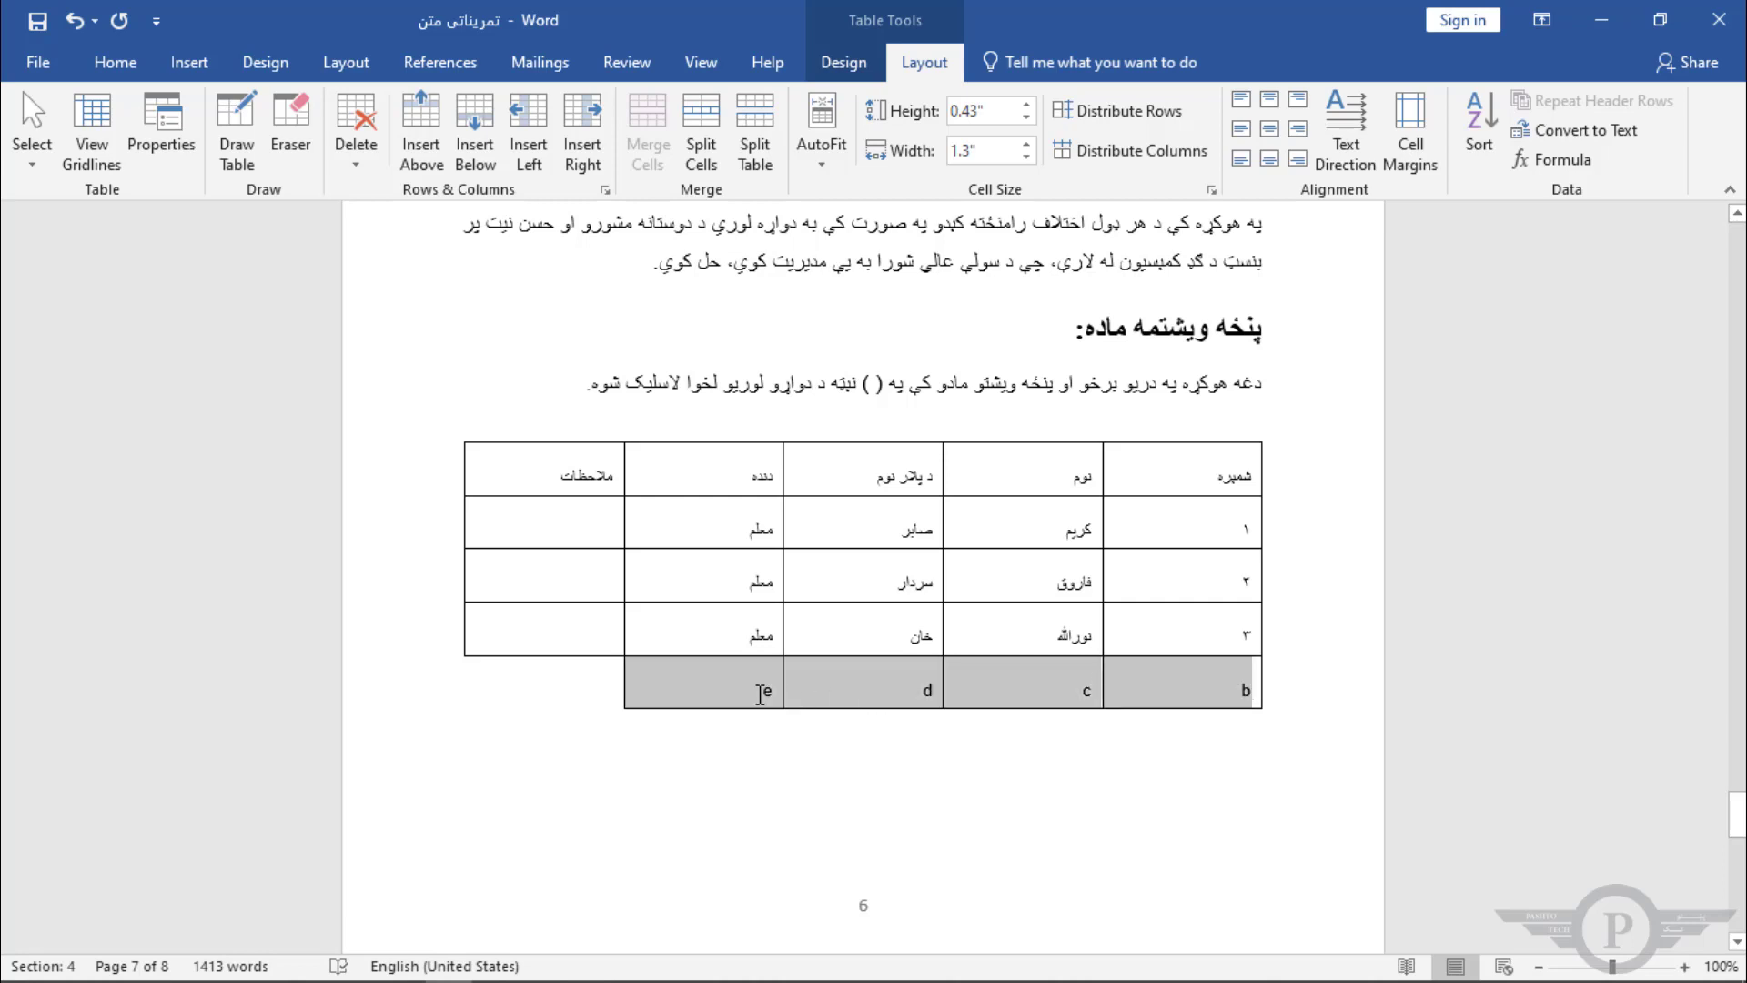
left_click(359, 159)
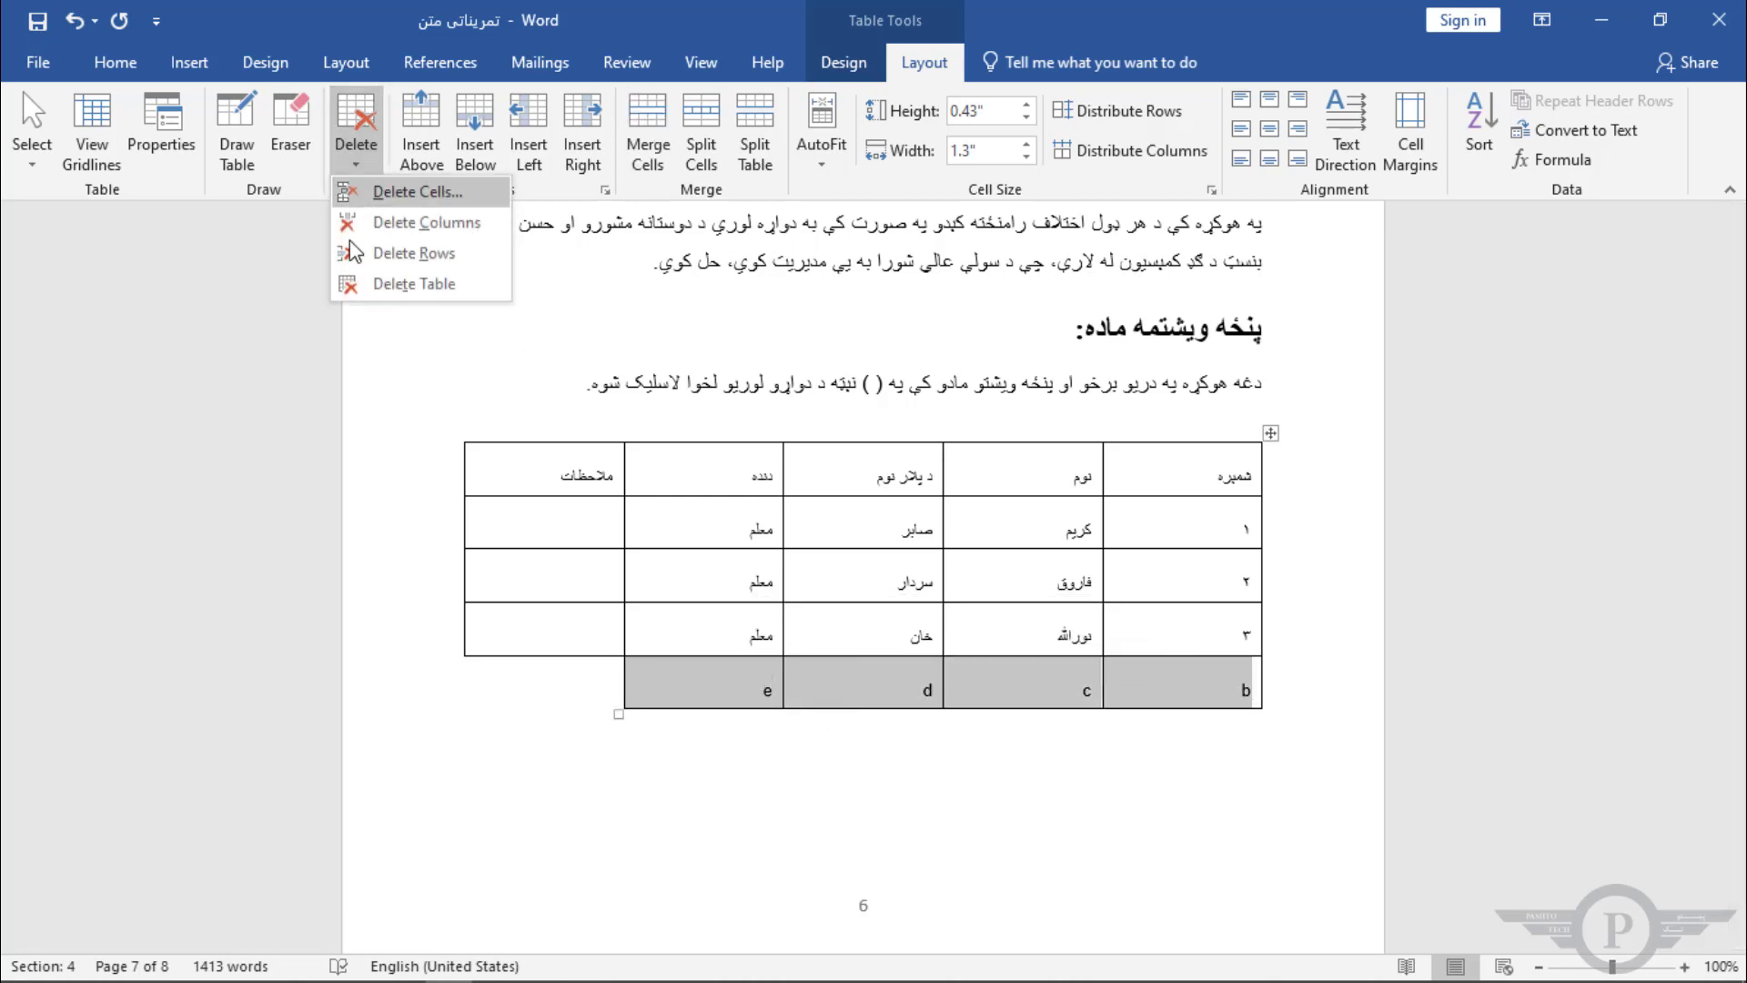
left_click(439, 254)
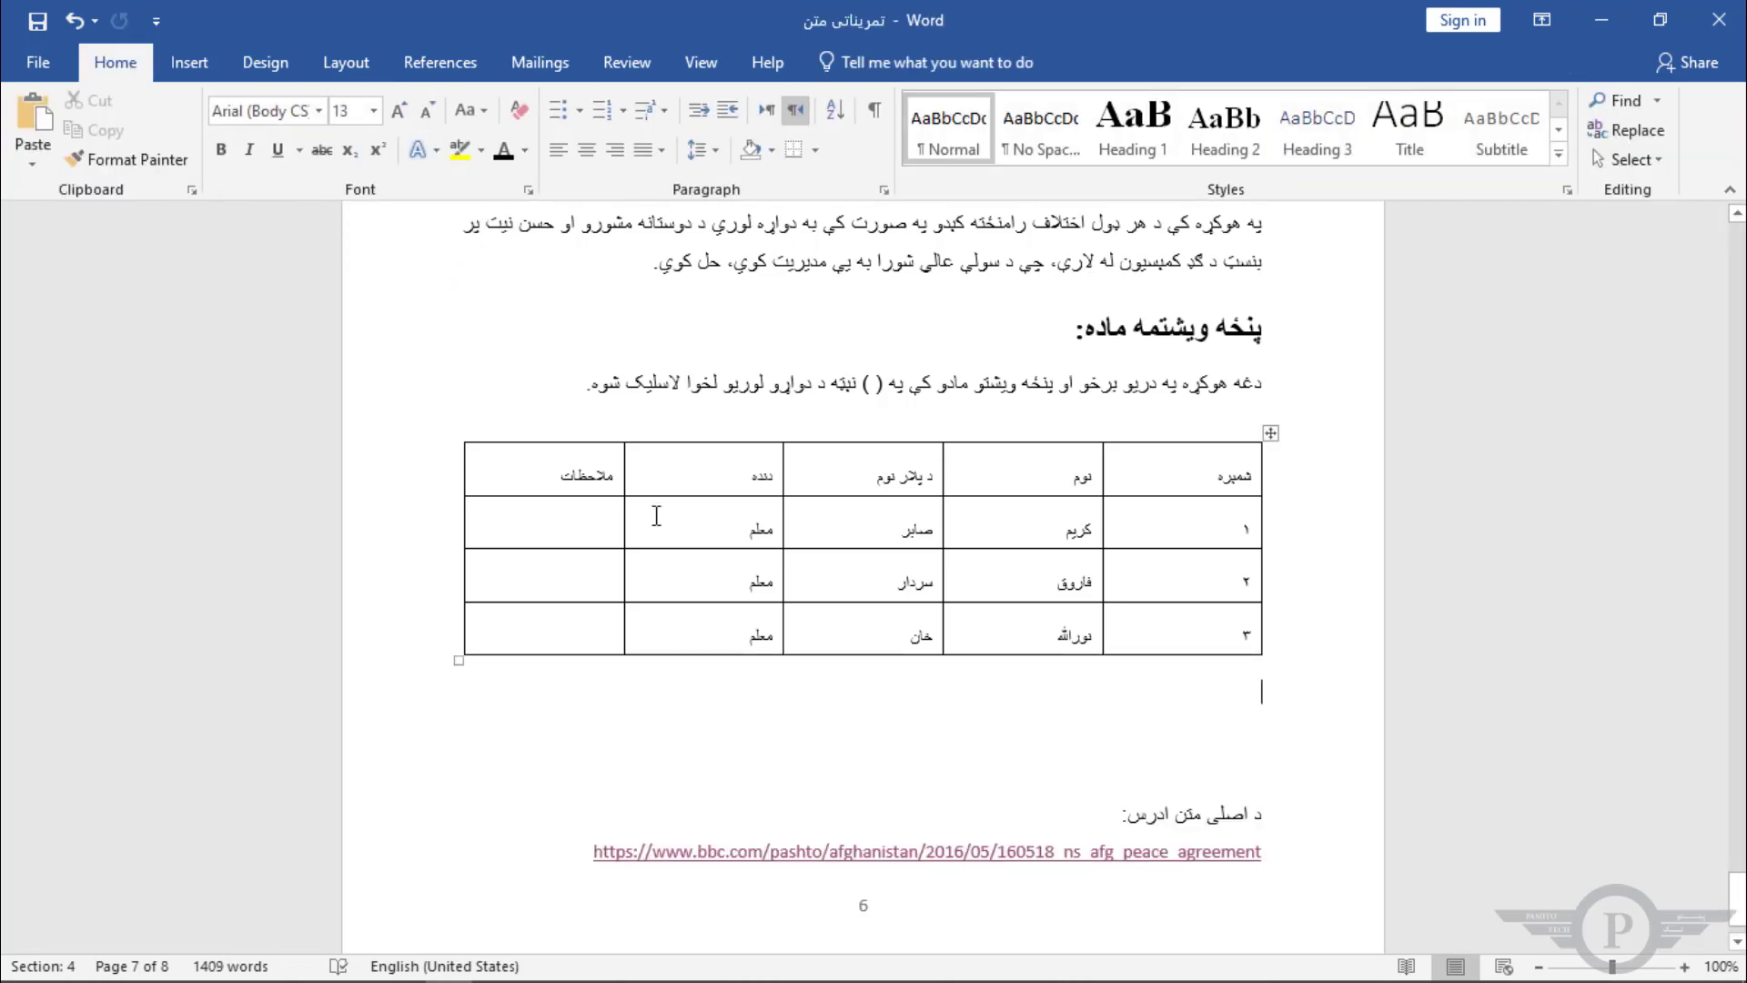
Step: Insert a new column at the table's left edge and fill its cells with A, B, C and D
left_click(467, 429)
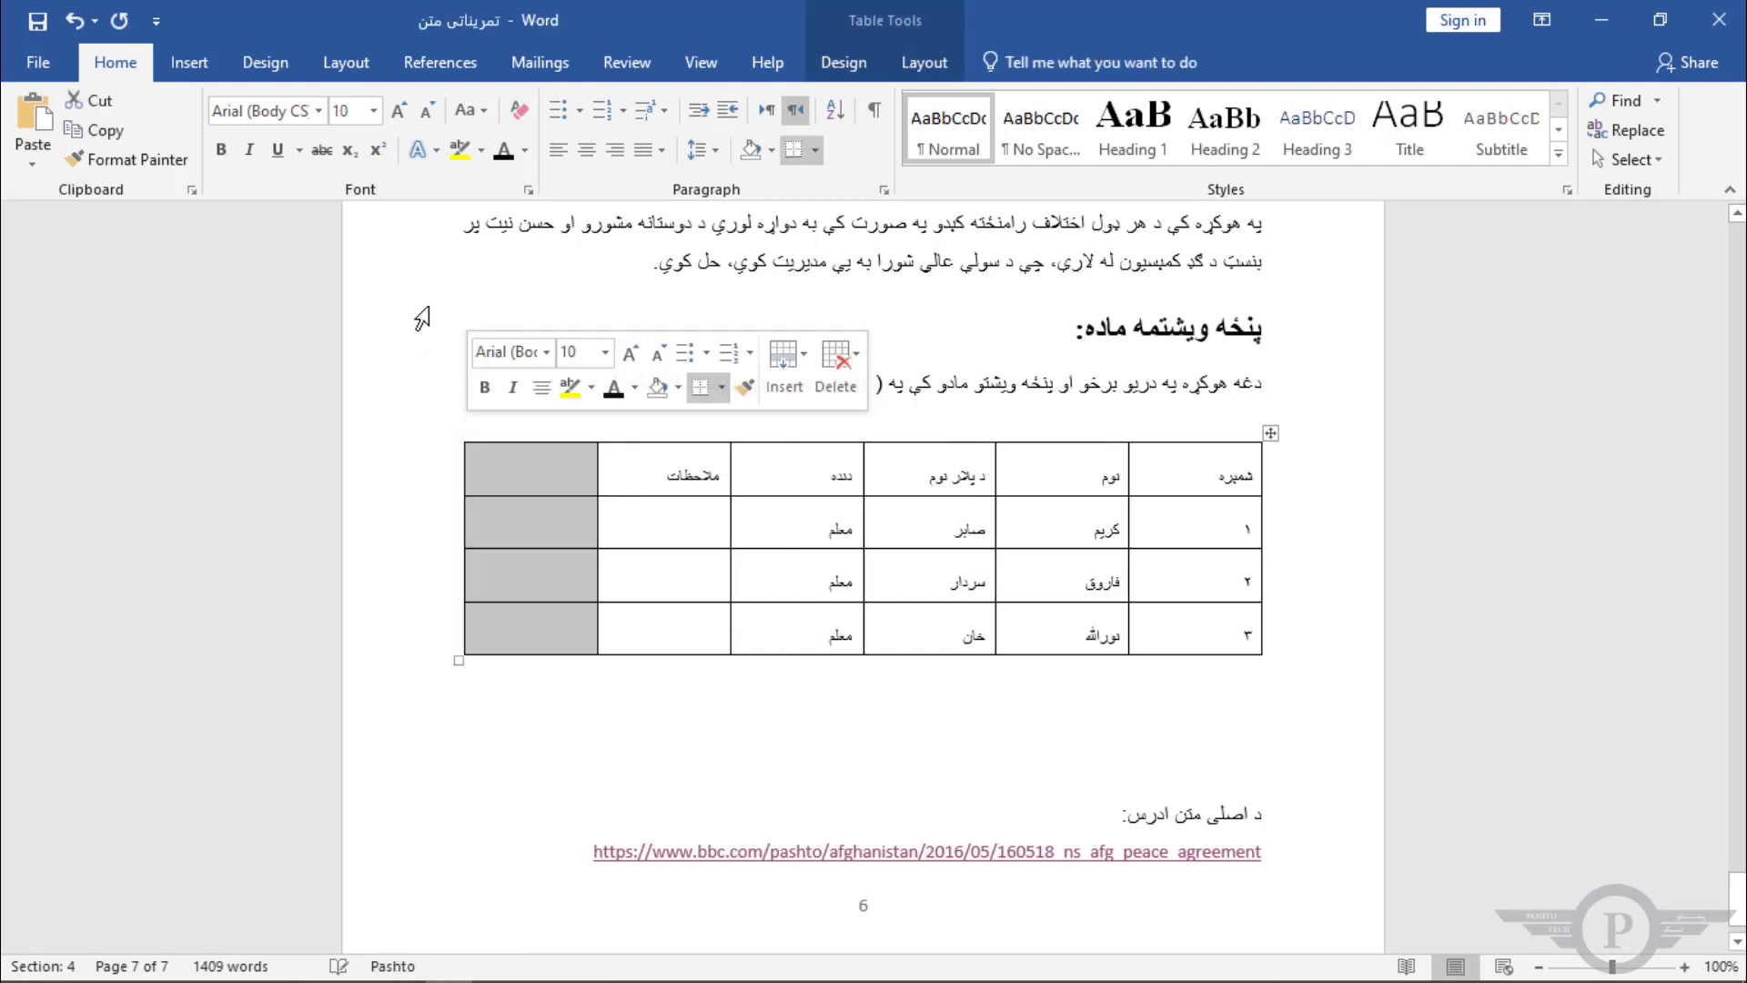
left_click(921, 62)
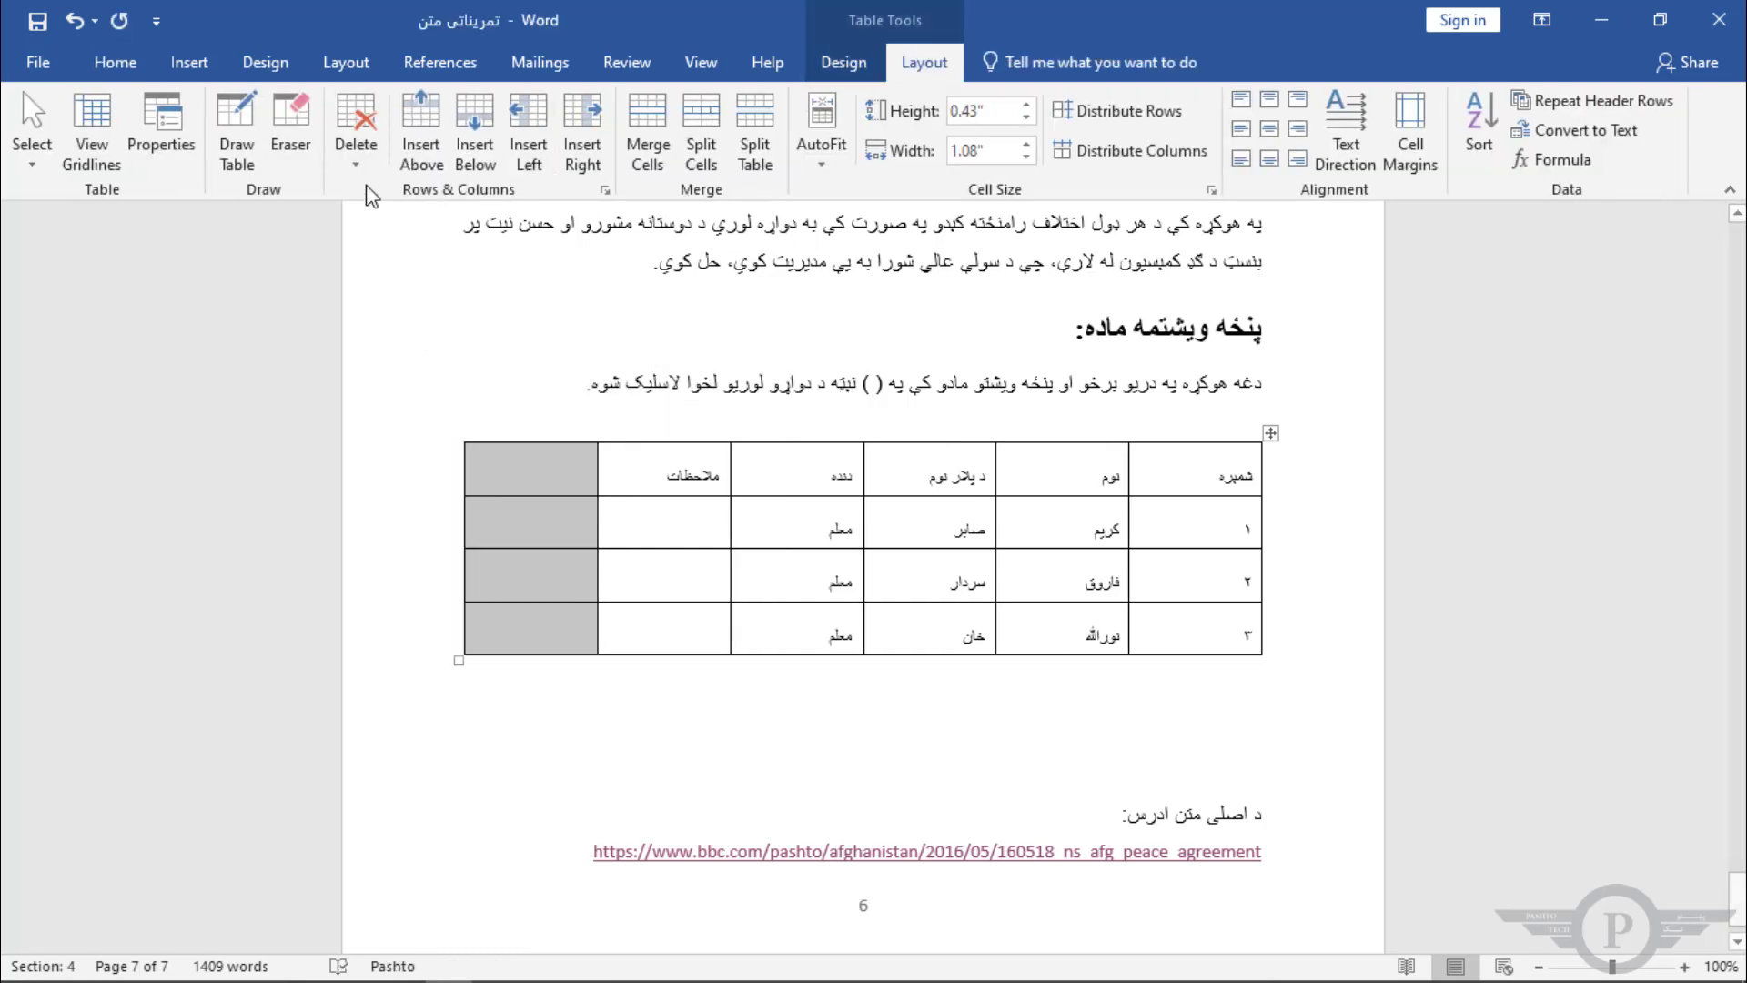
left_click(520, 472)
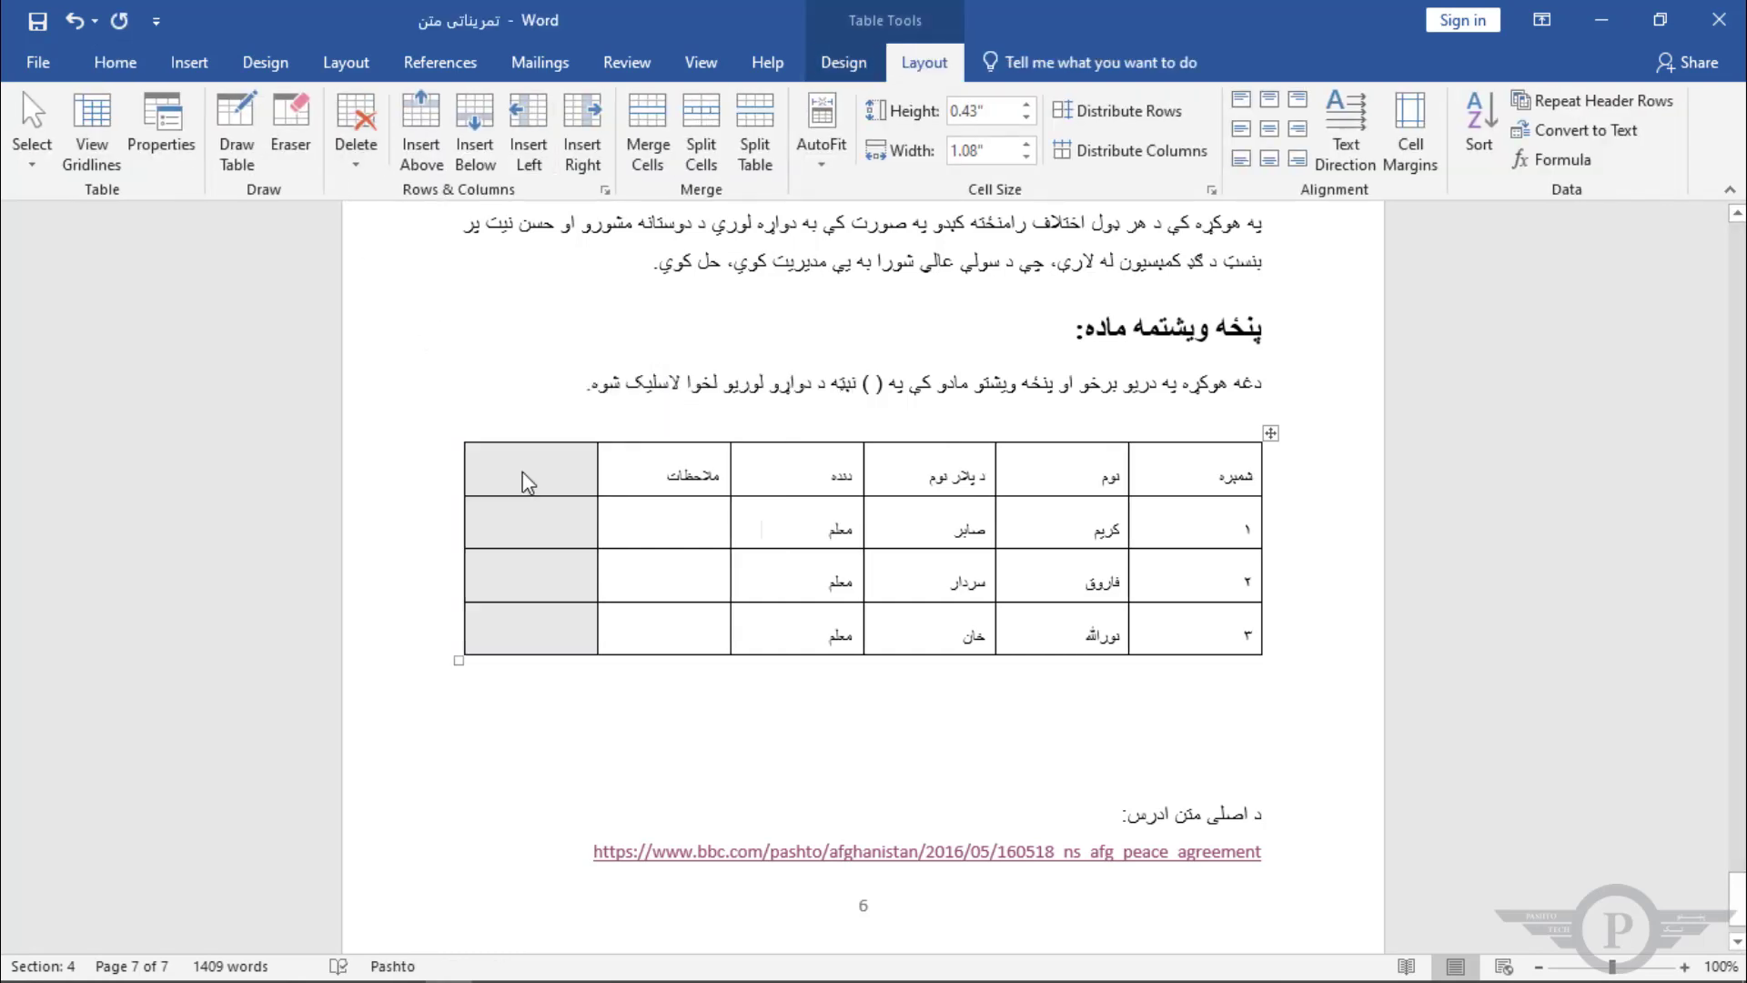
type("A")
left_click(545, 528)
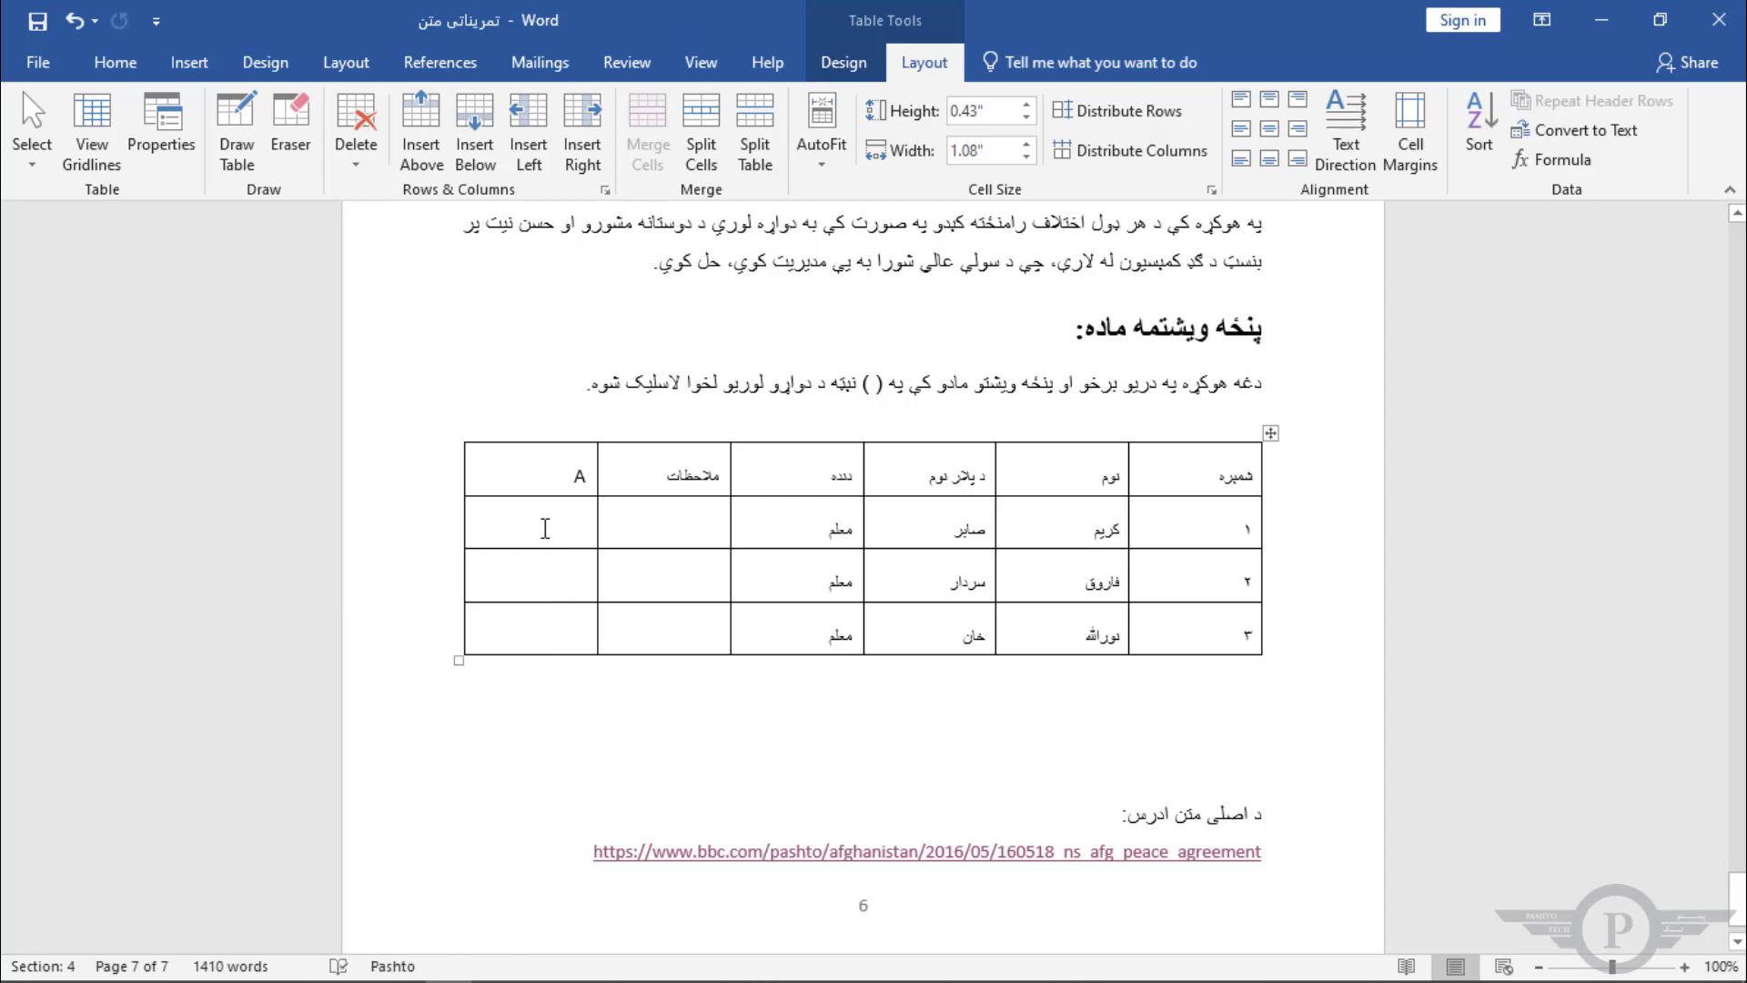
type("B")
key("Down")
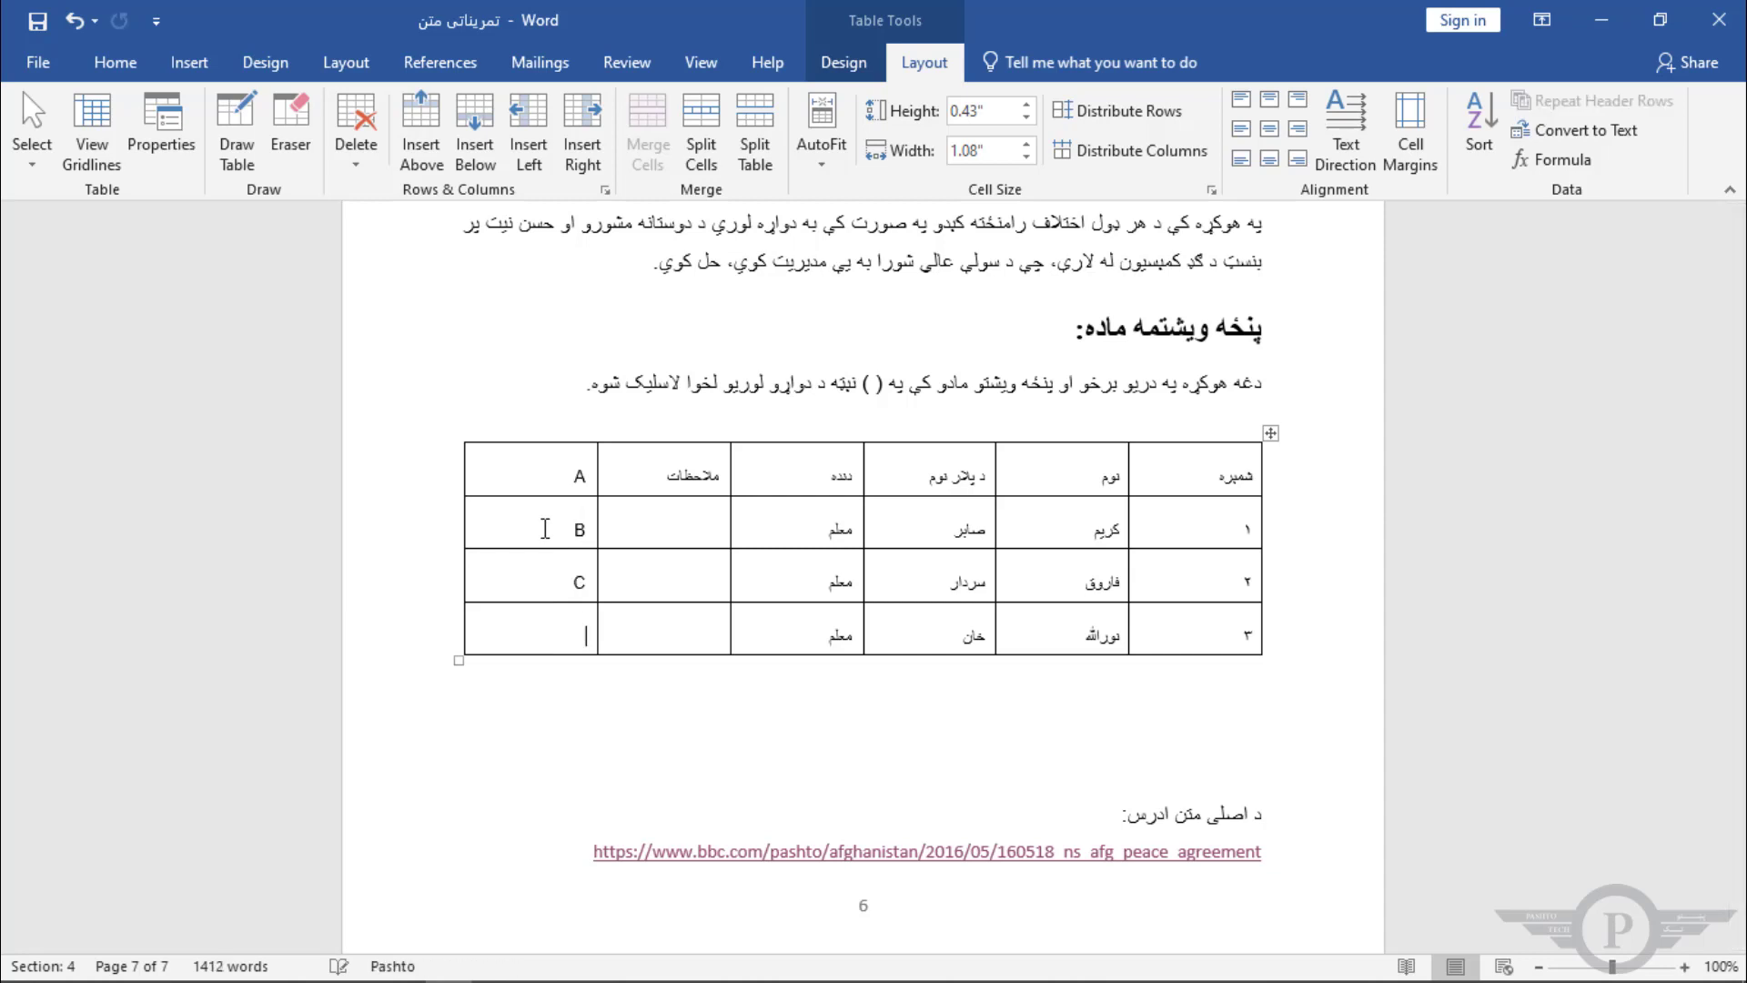
key("Down")
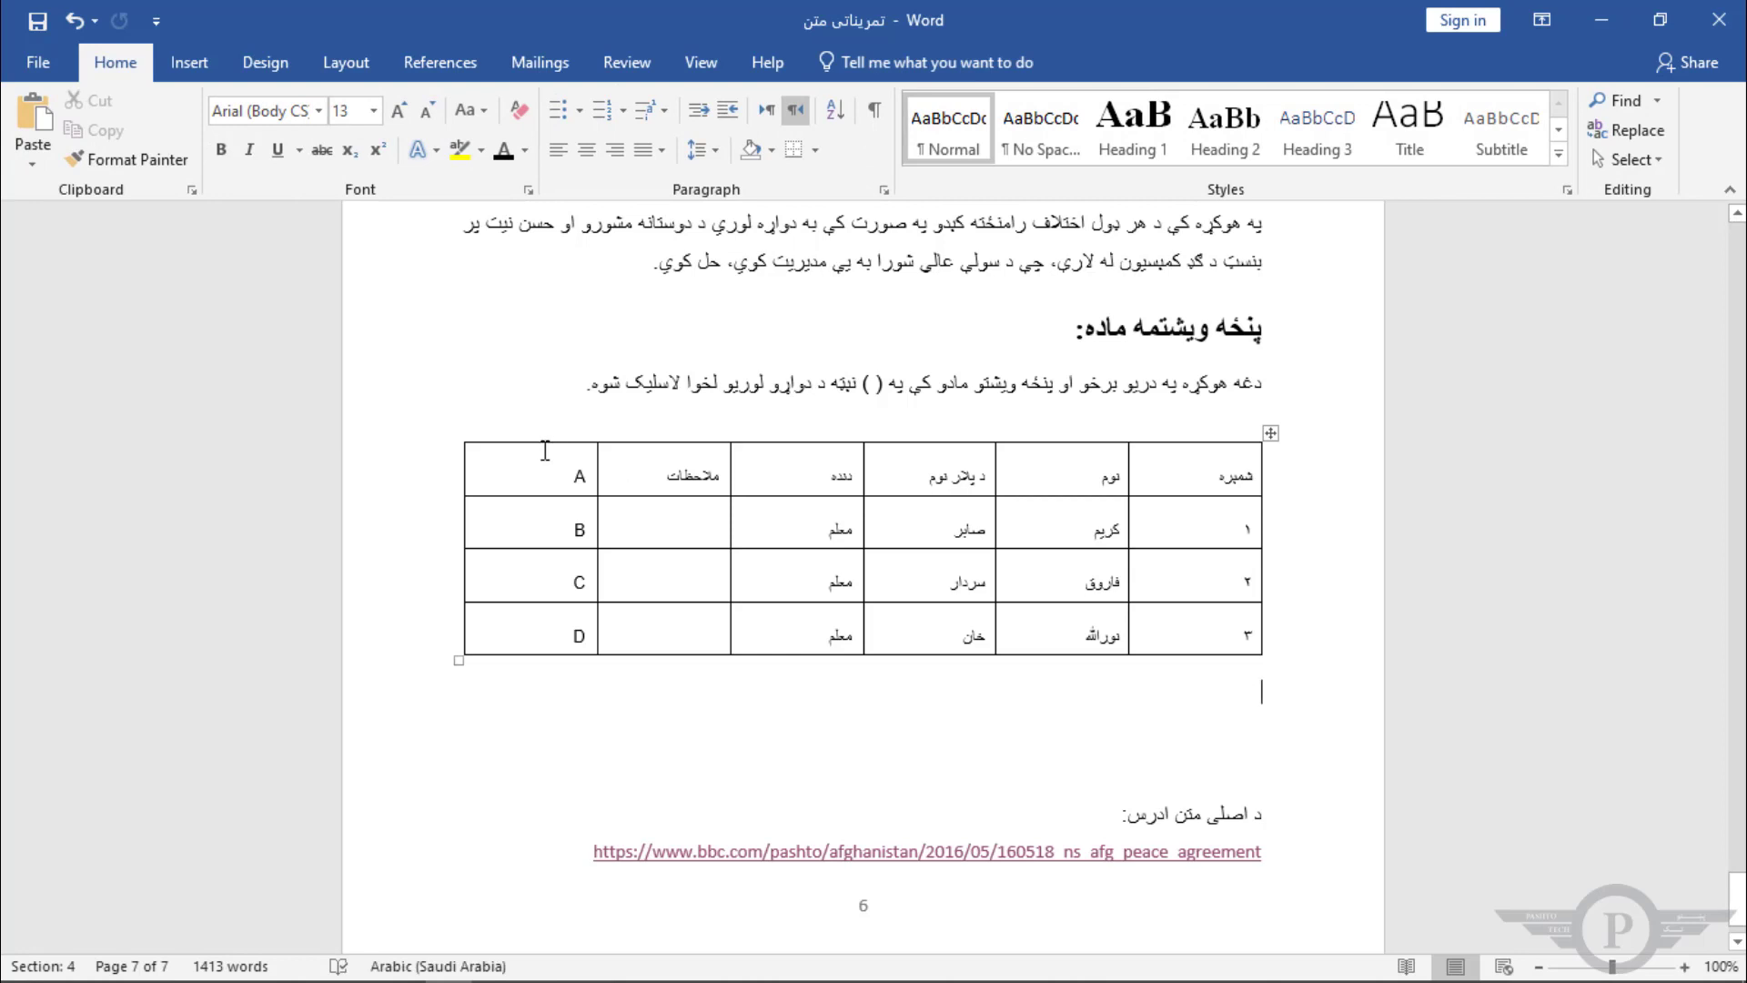
Step: Delete the lettered column and widen the table back to the right page margin
left_click_drag(545, 462, 510, 616)
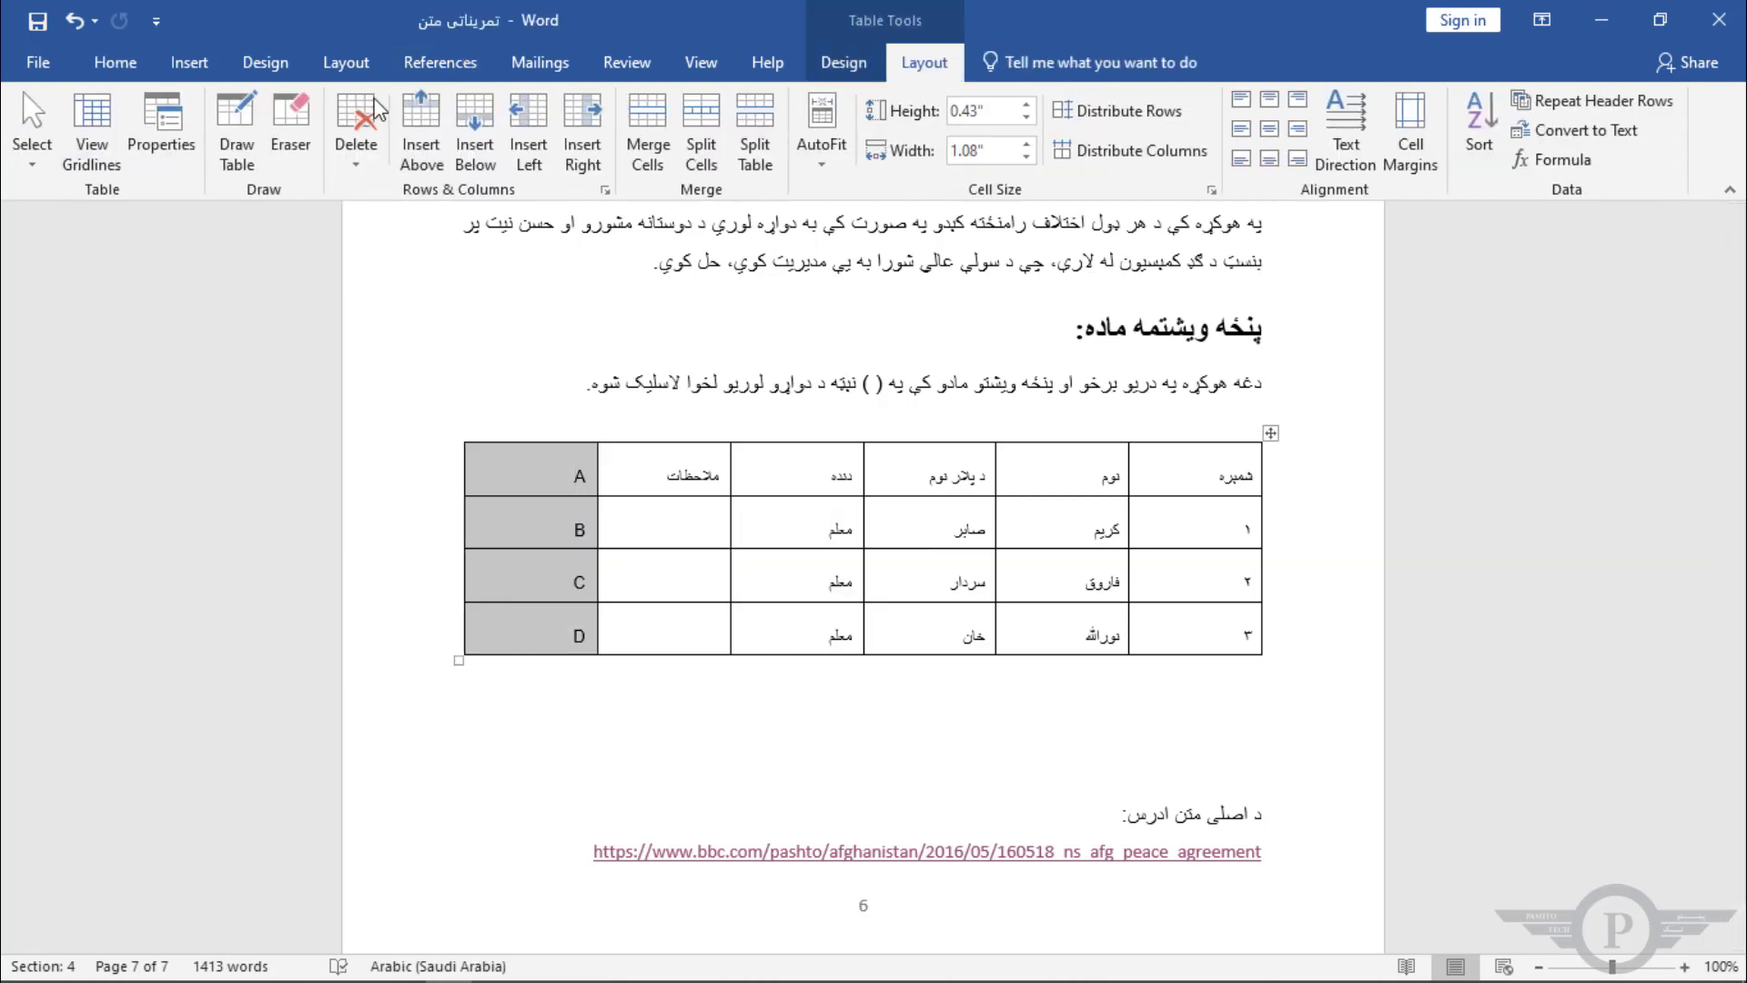
left_click(358, 166)
left_click(405, 226)
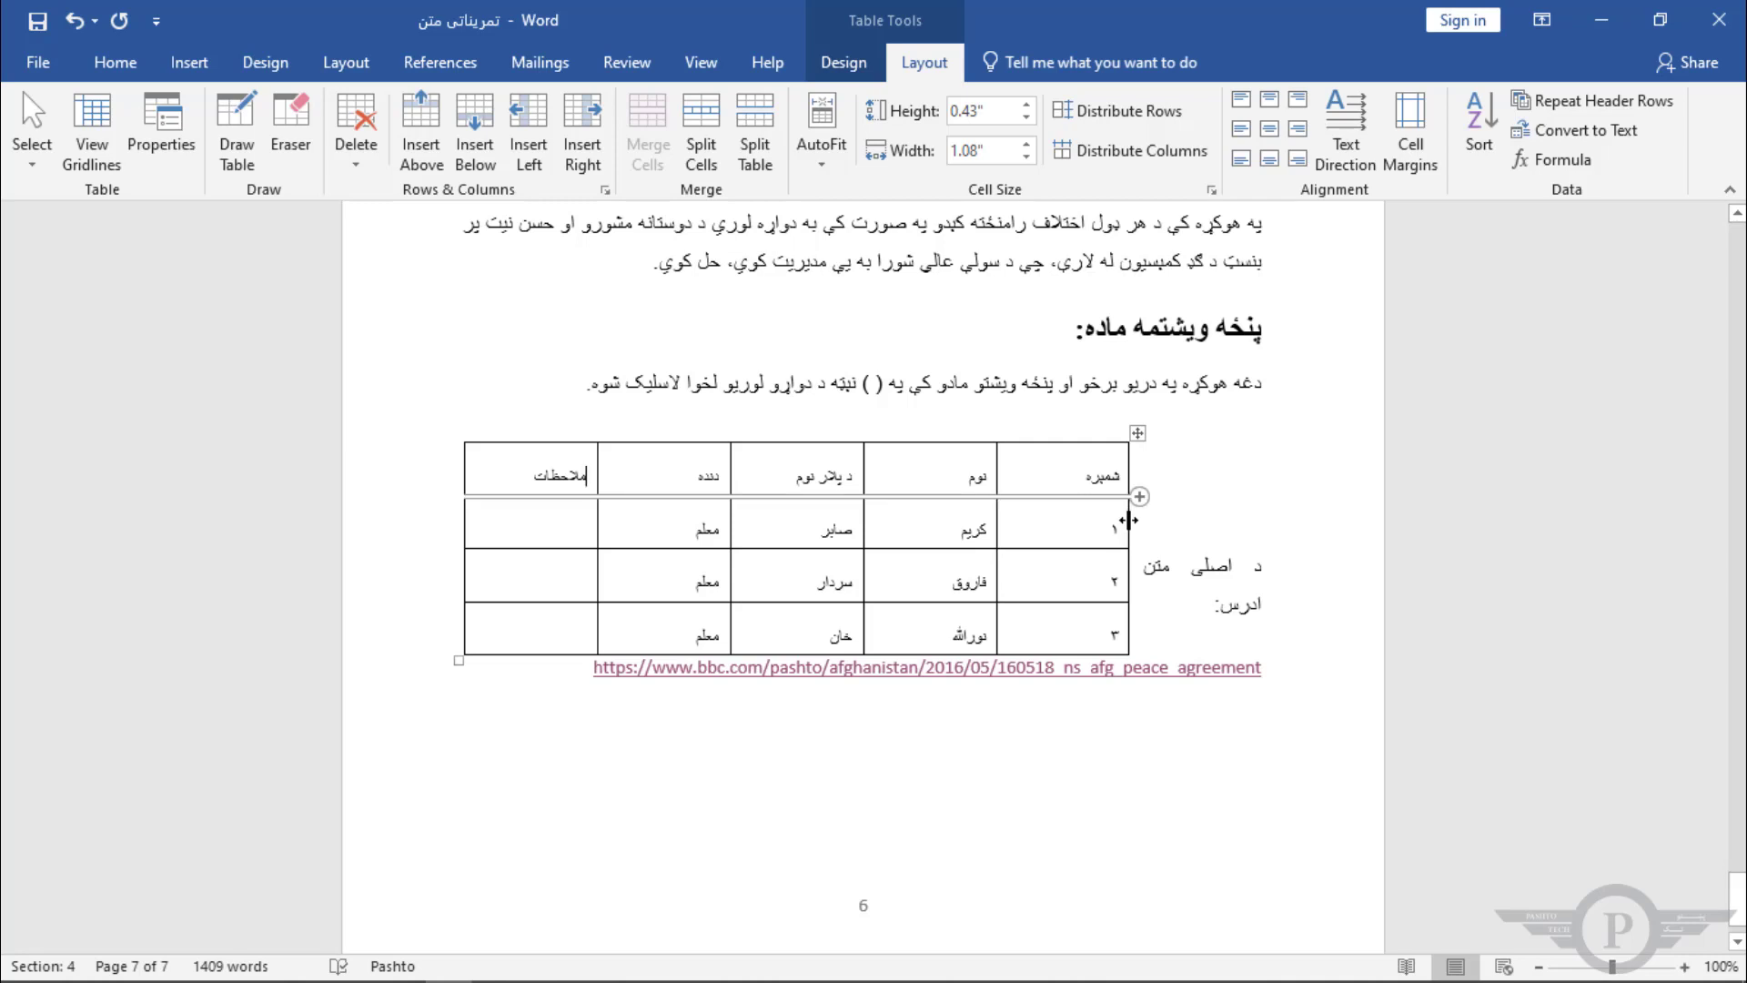
left_click_drag(1129, 514, 1274, 512)
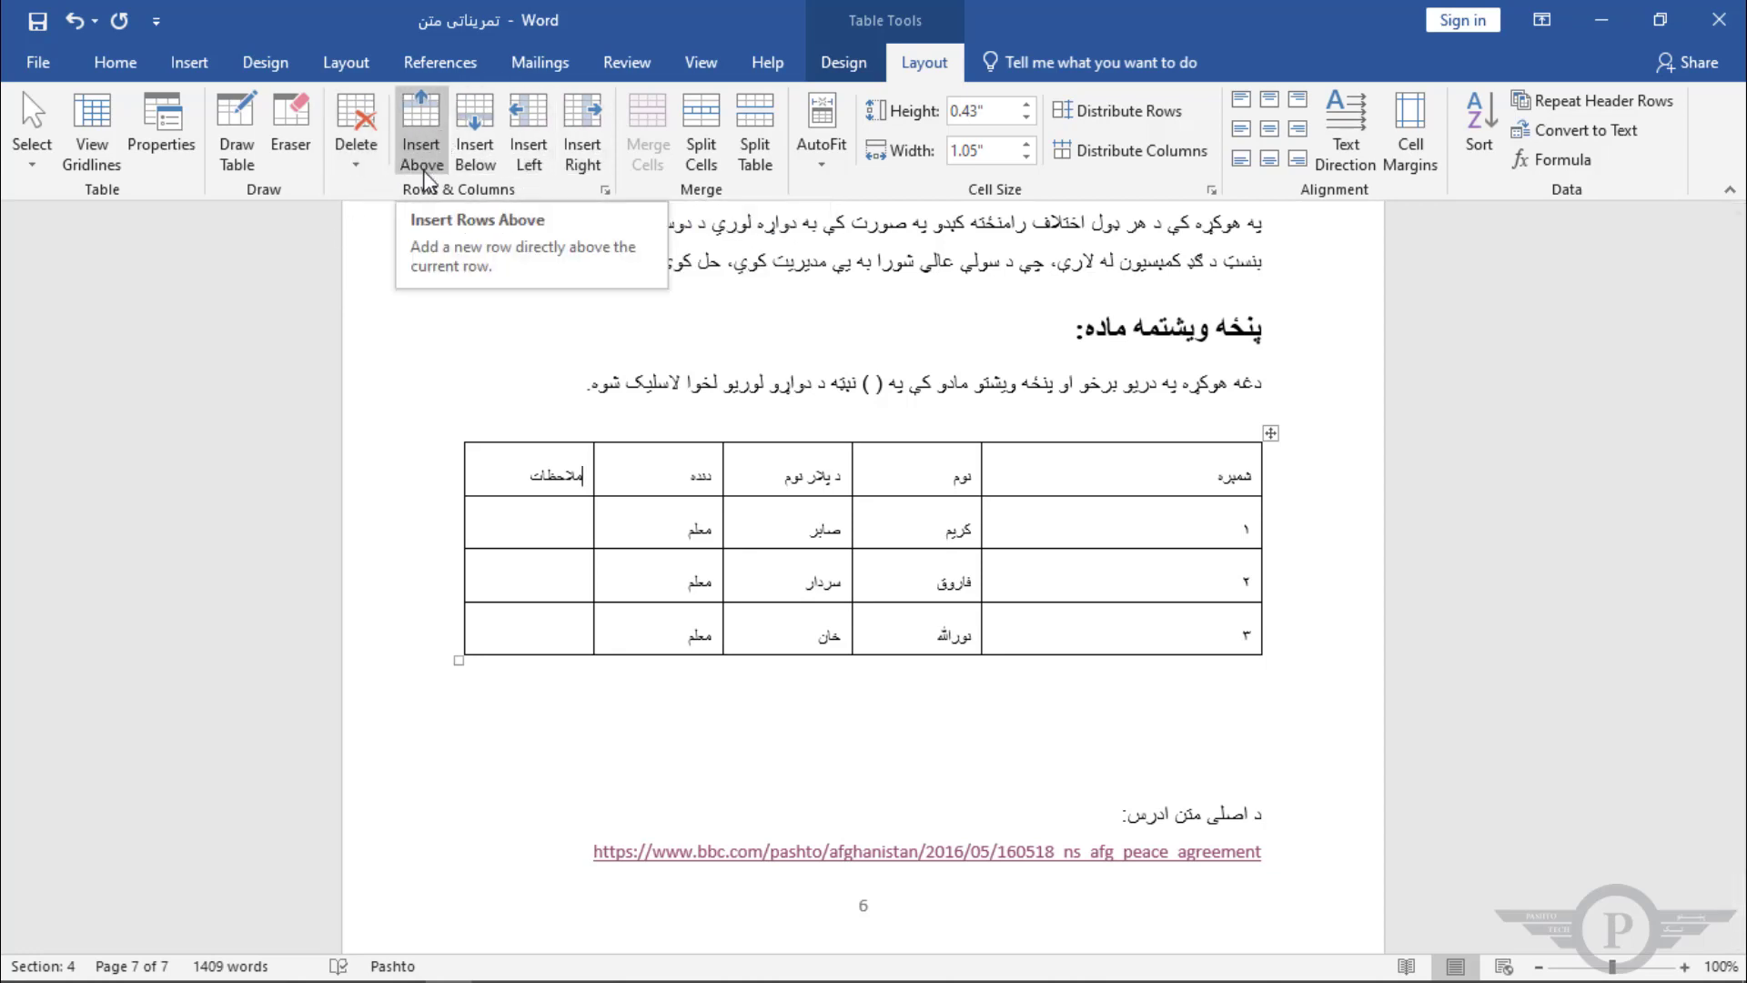
Step: Insert two empty rows above the row numbered 3
left_click(1234, 636)
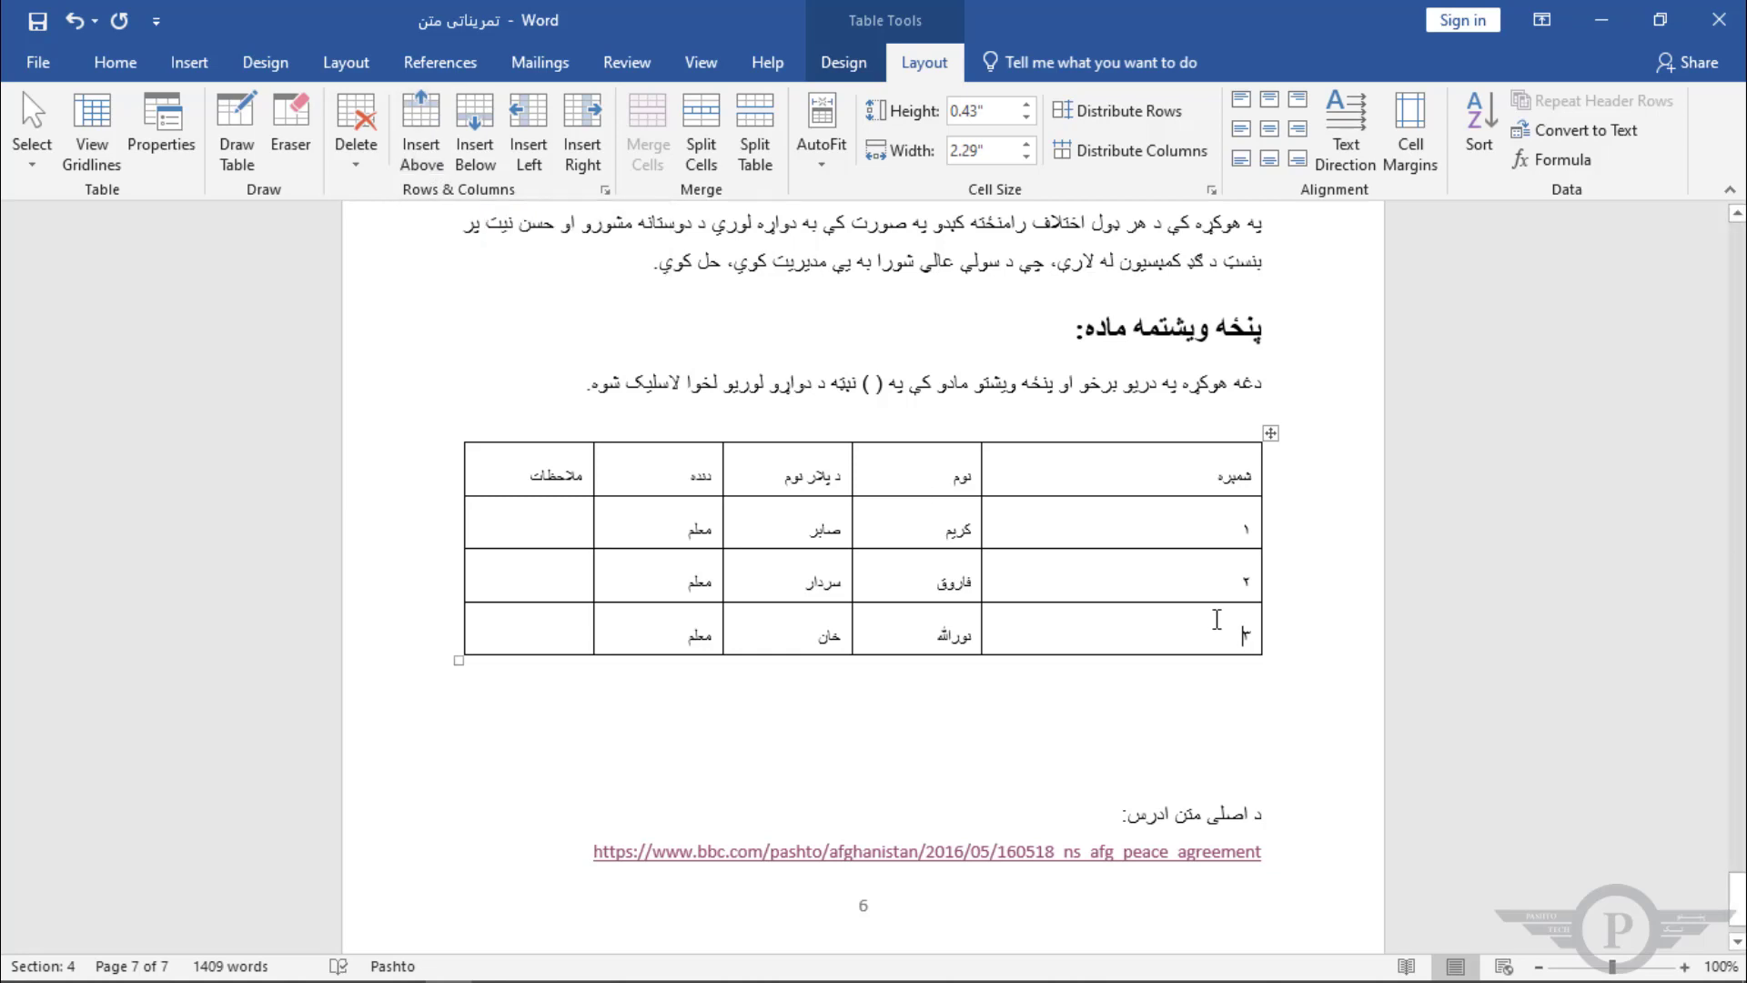
left_click(421, 128)
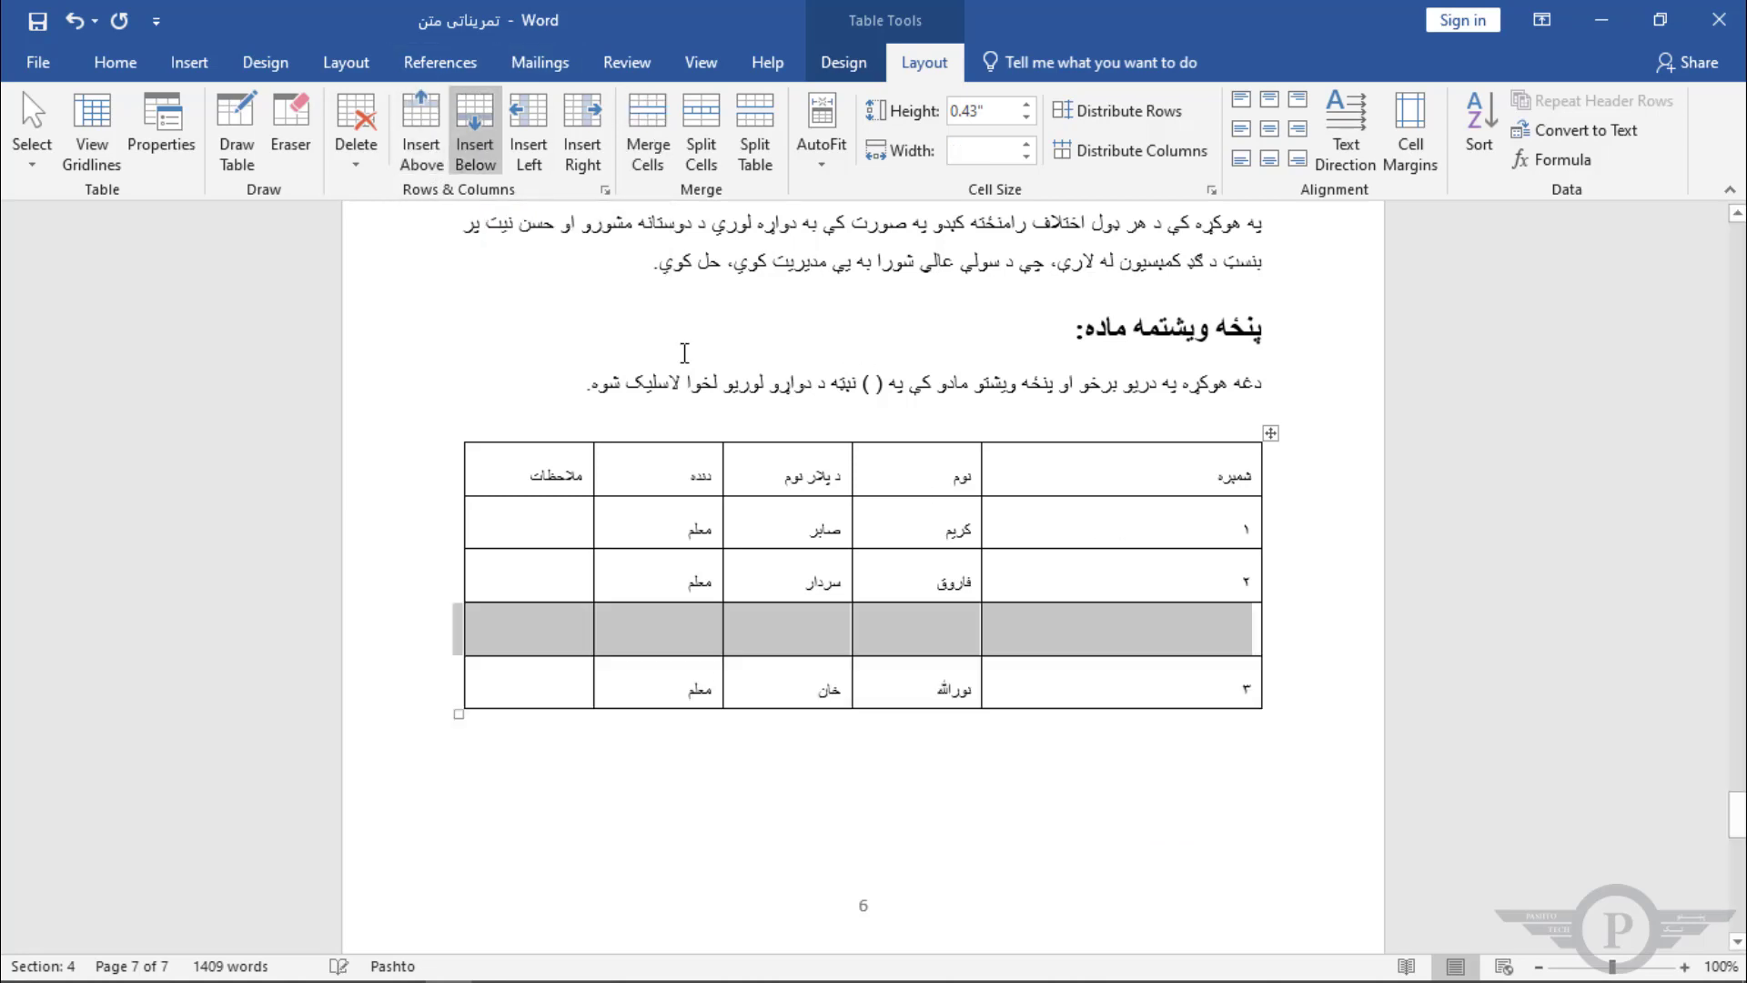
mouse_move(1279, 672)
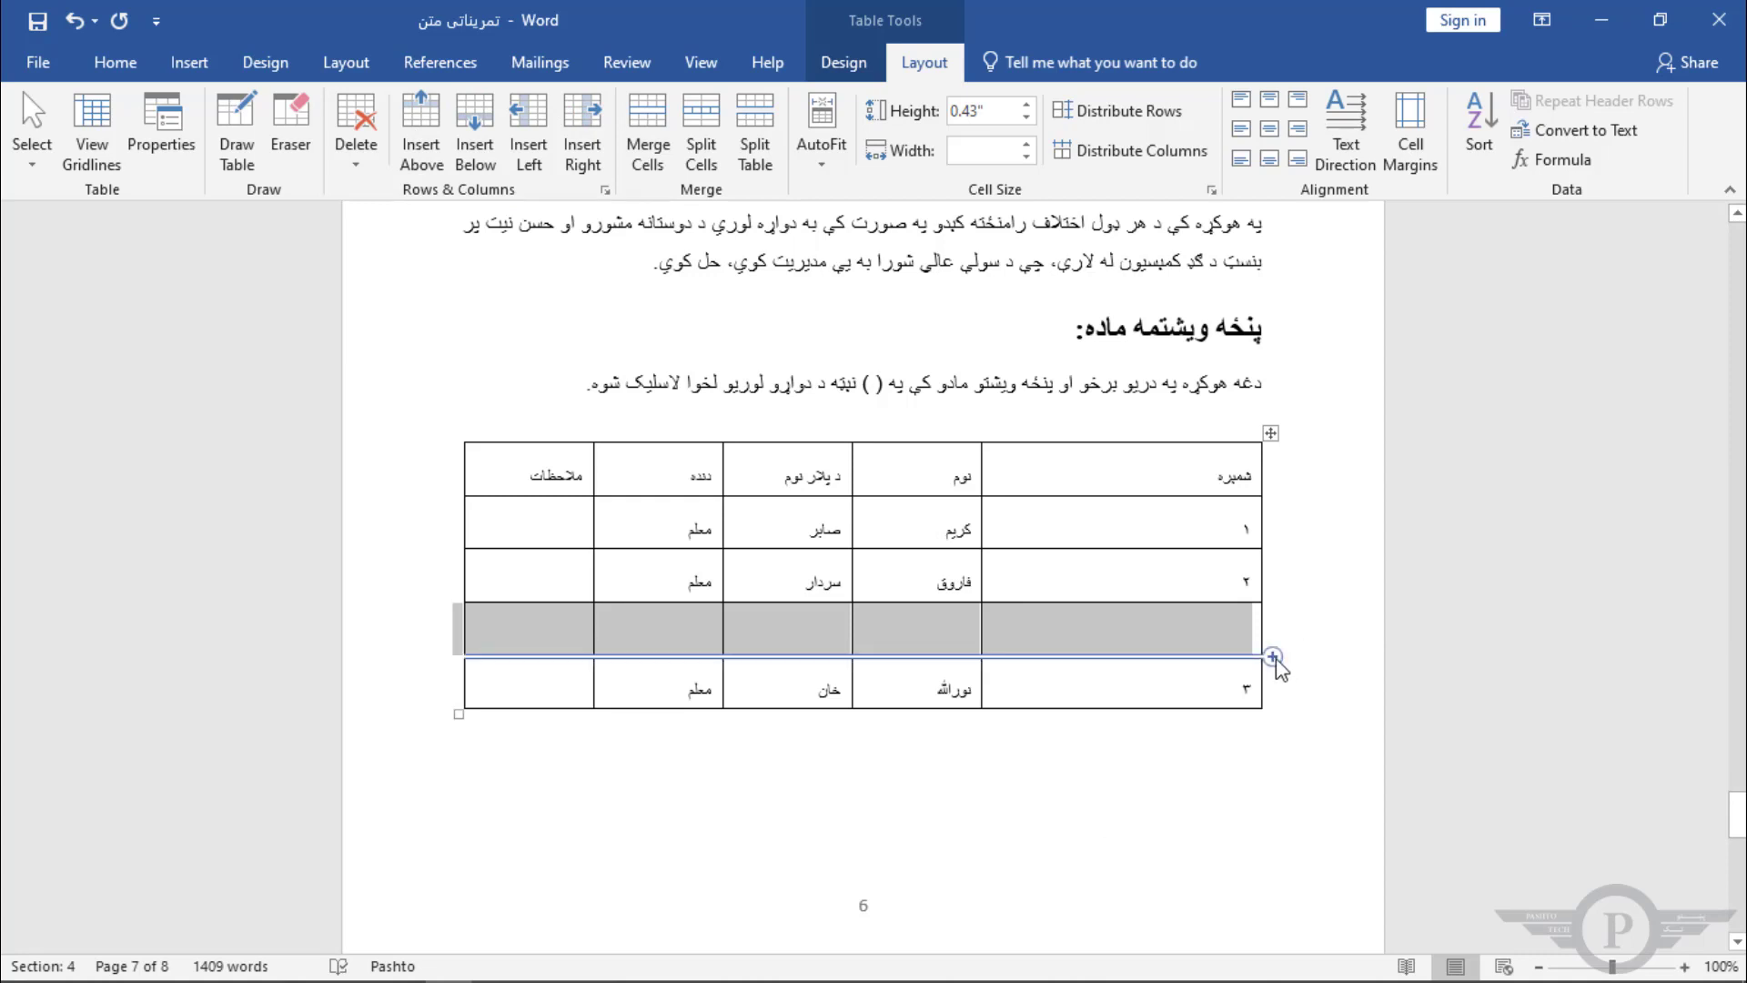
left_click(1273, 656)
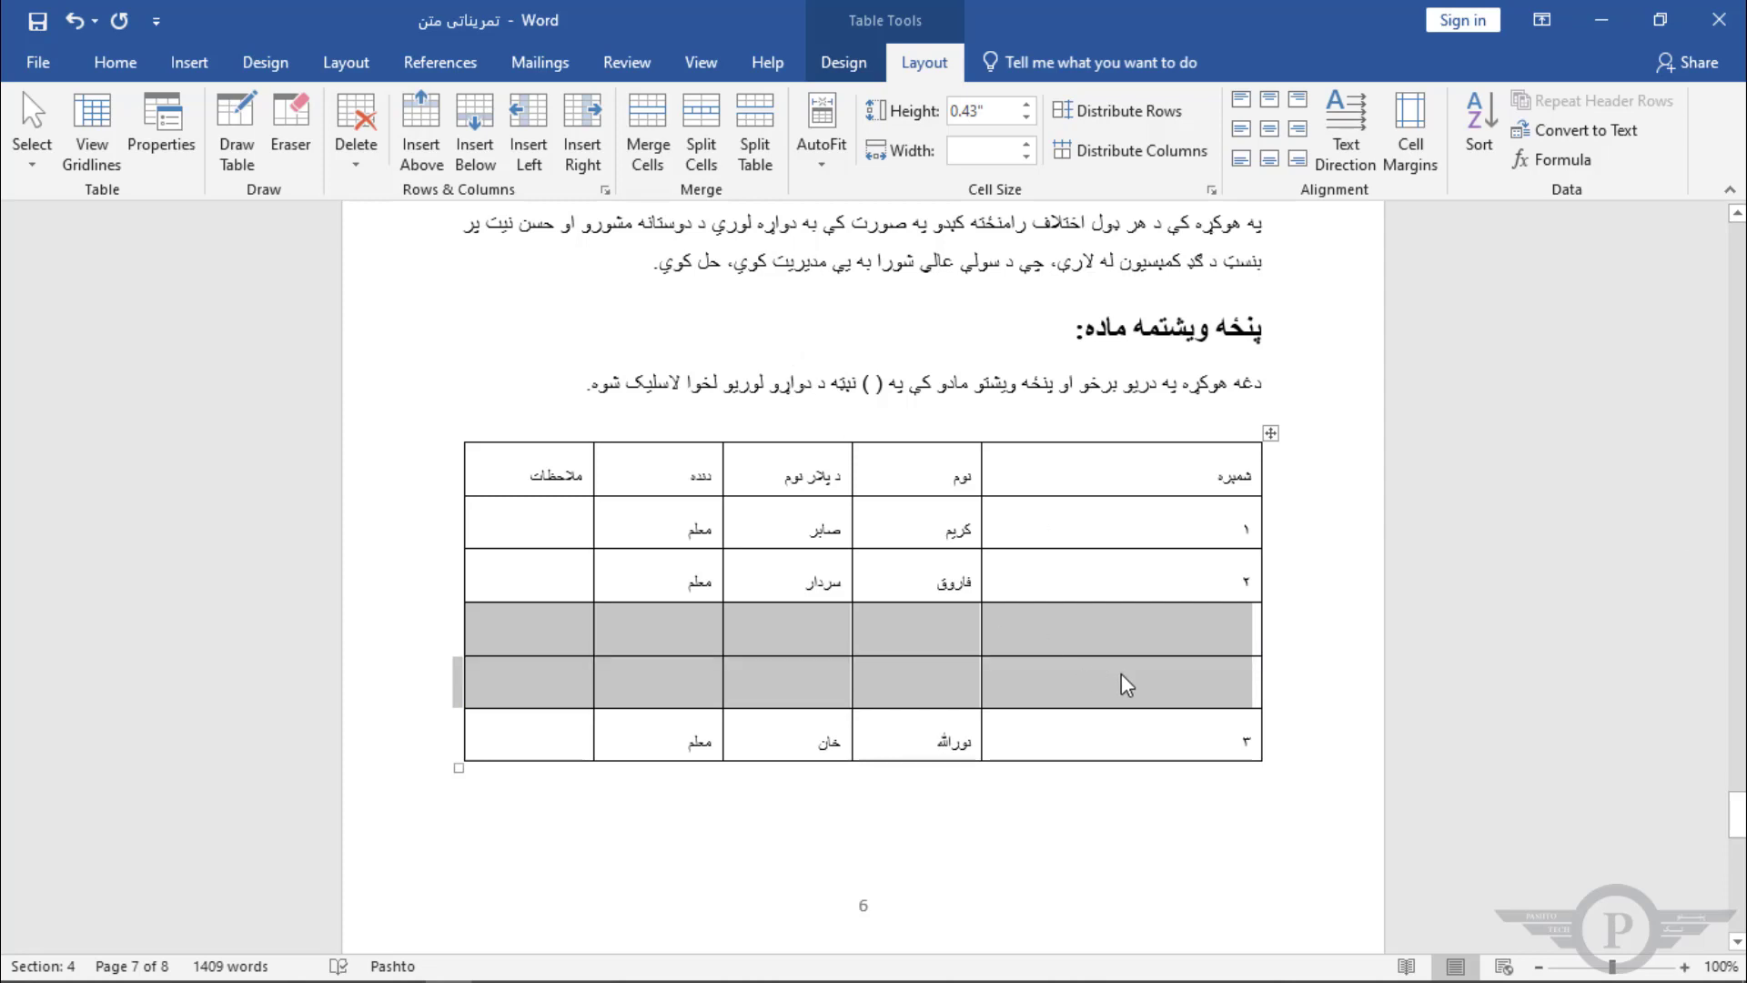
Step: Select the two new empty rows and delete them
left_click_drag(1221, 683, 534, 636)
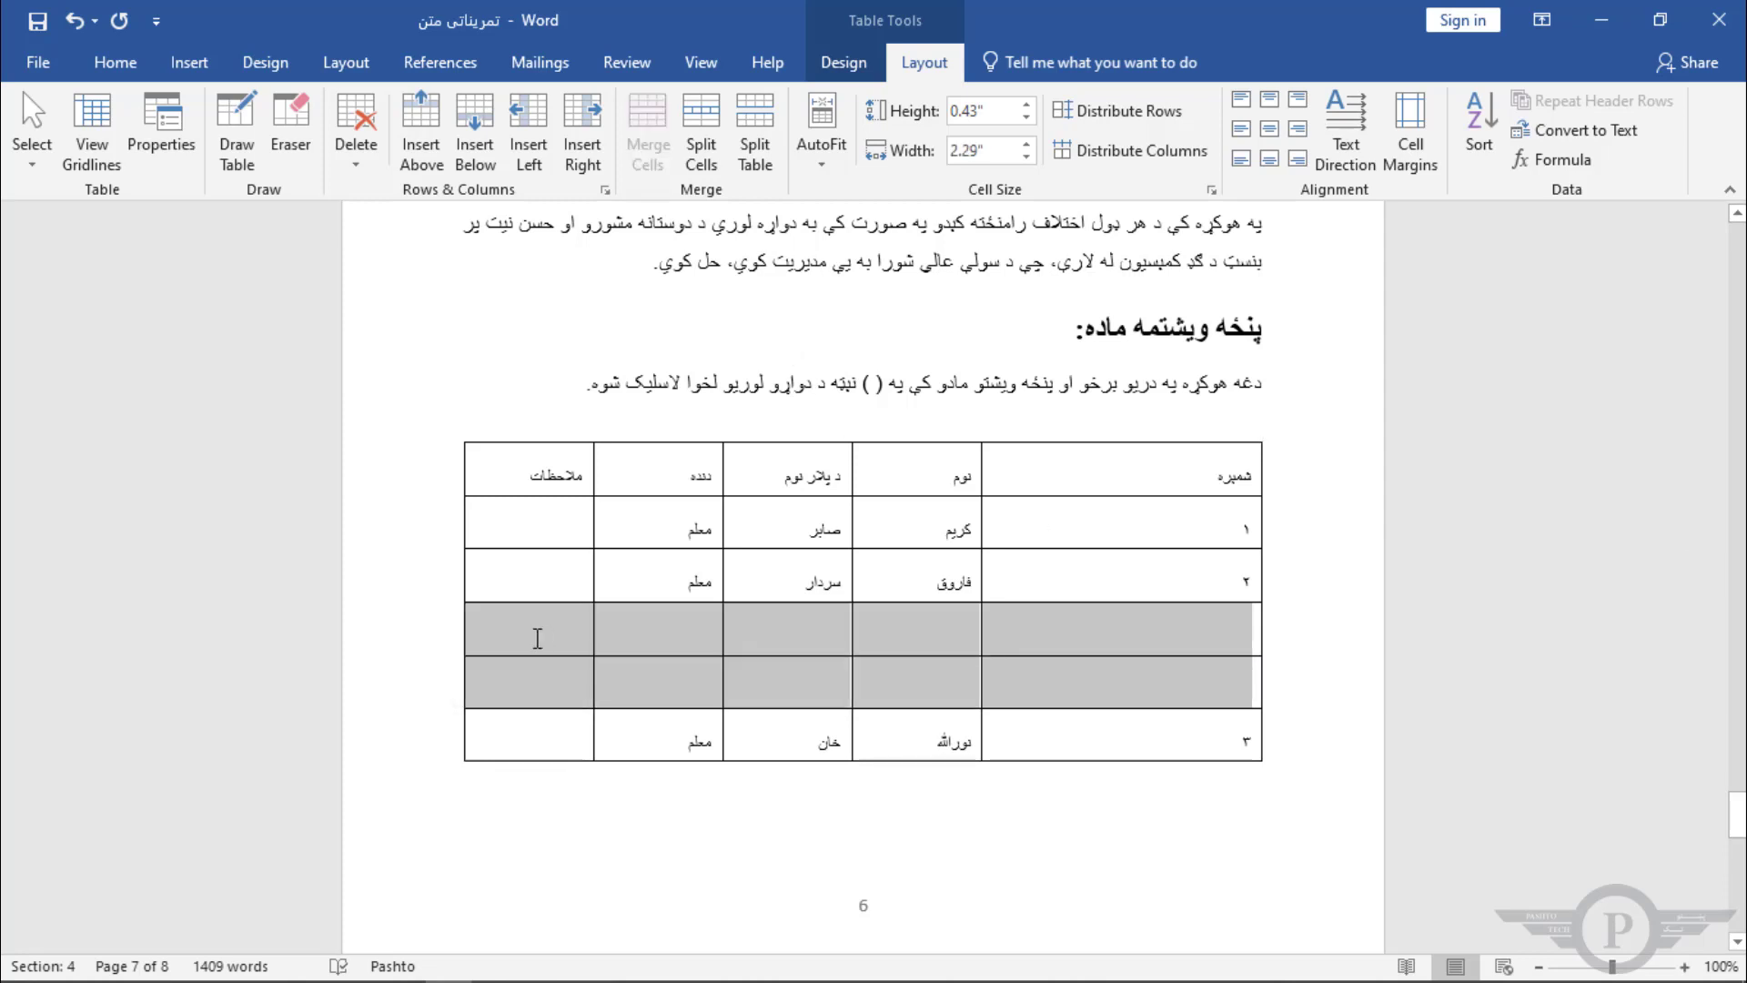
left_click(356, 157)
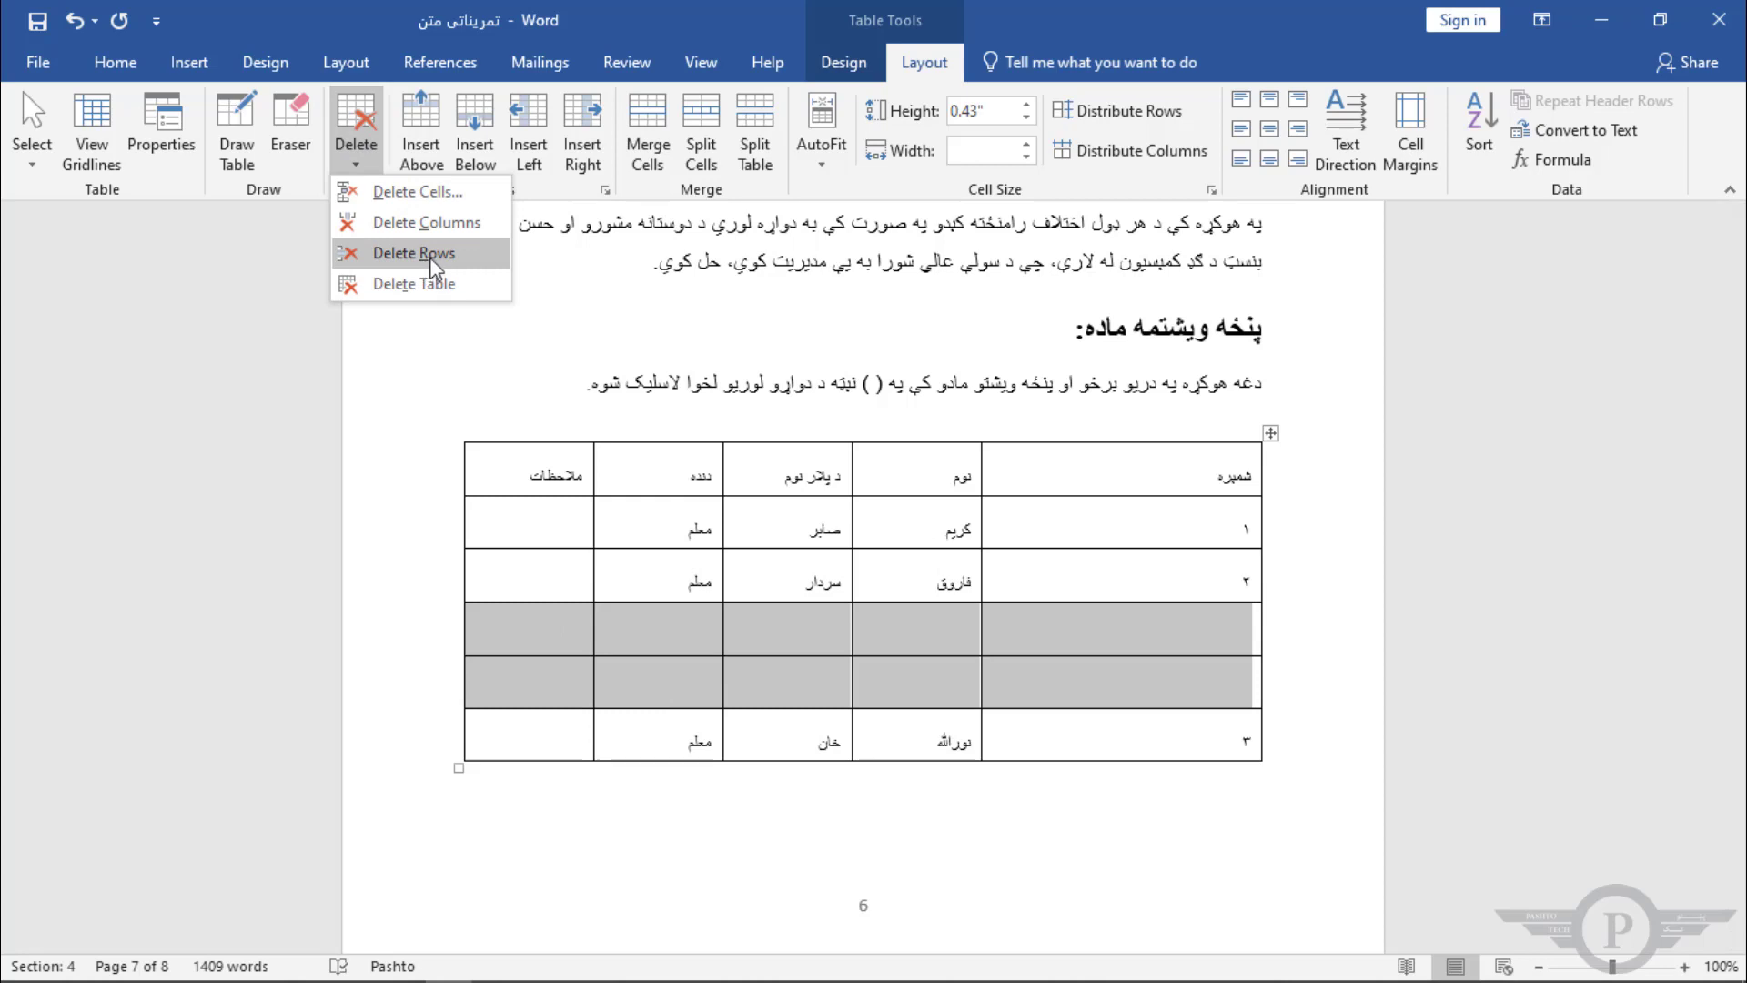
left_click(433, 255)
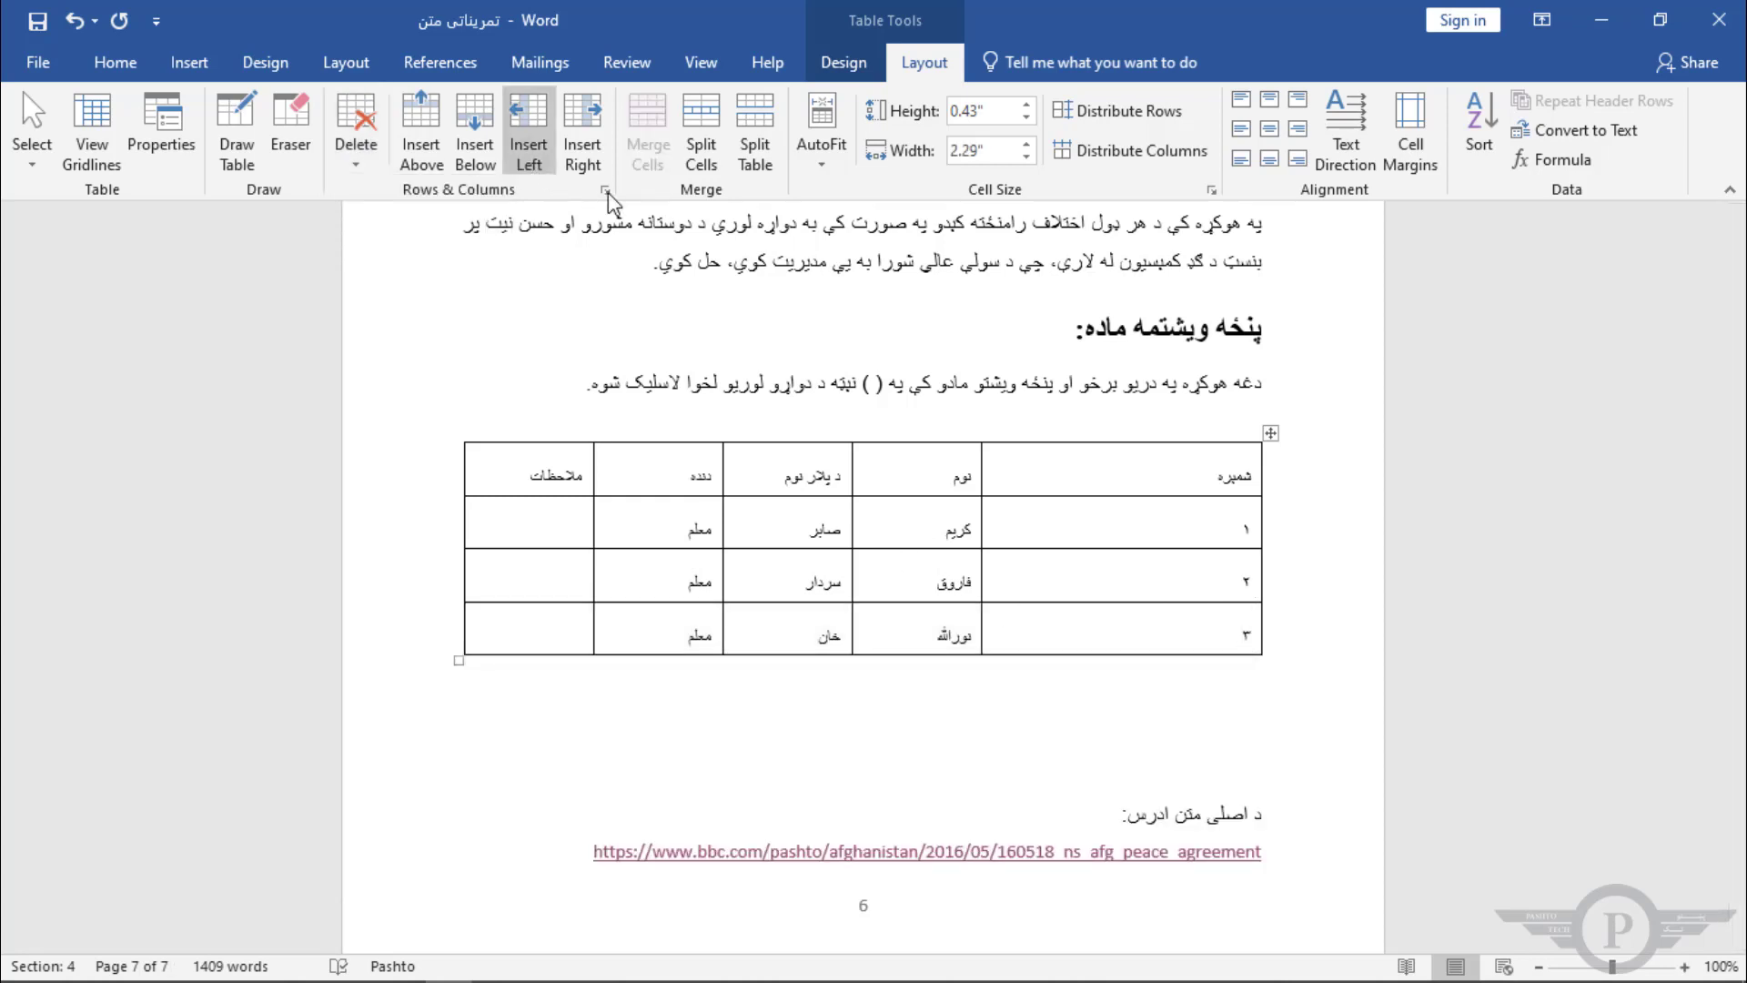
left_click(1220, 534)
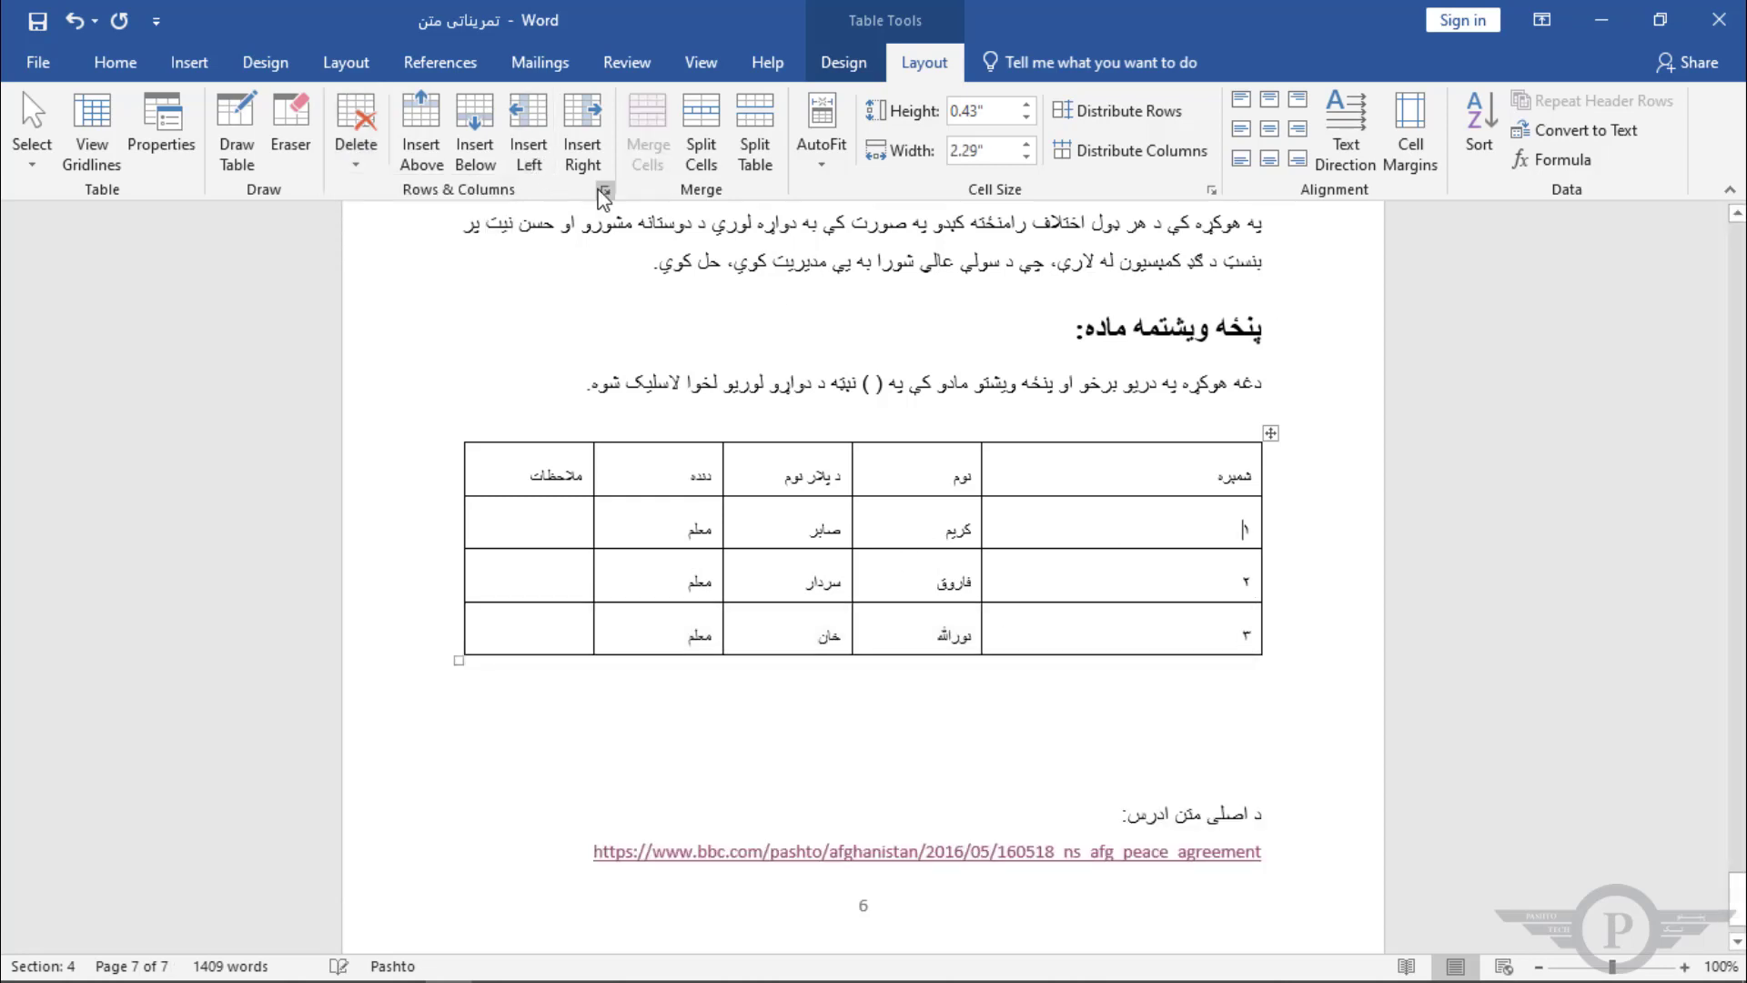
Step: Insert an empty row below the row numbered 1, select it and delete it again
left_click(488, 165)
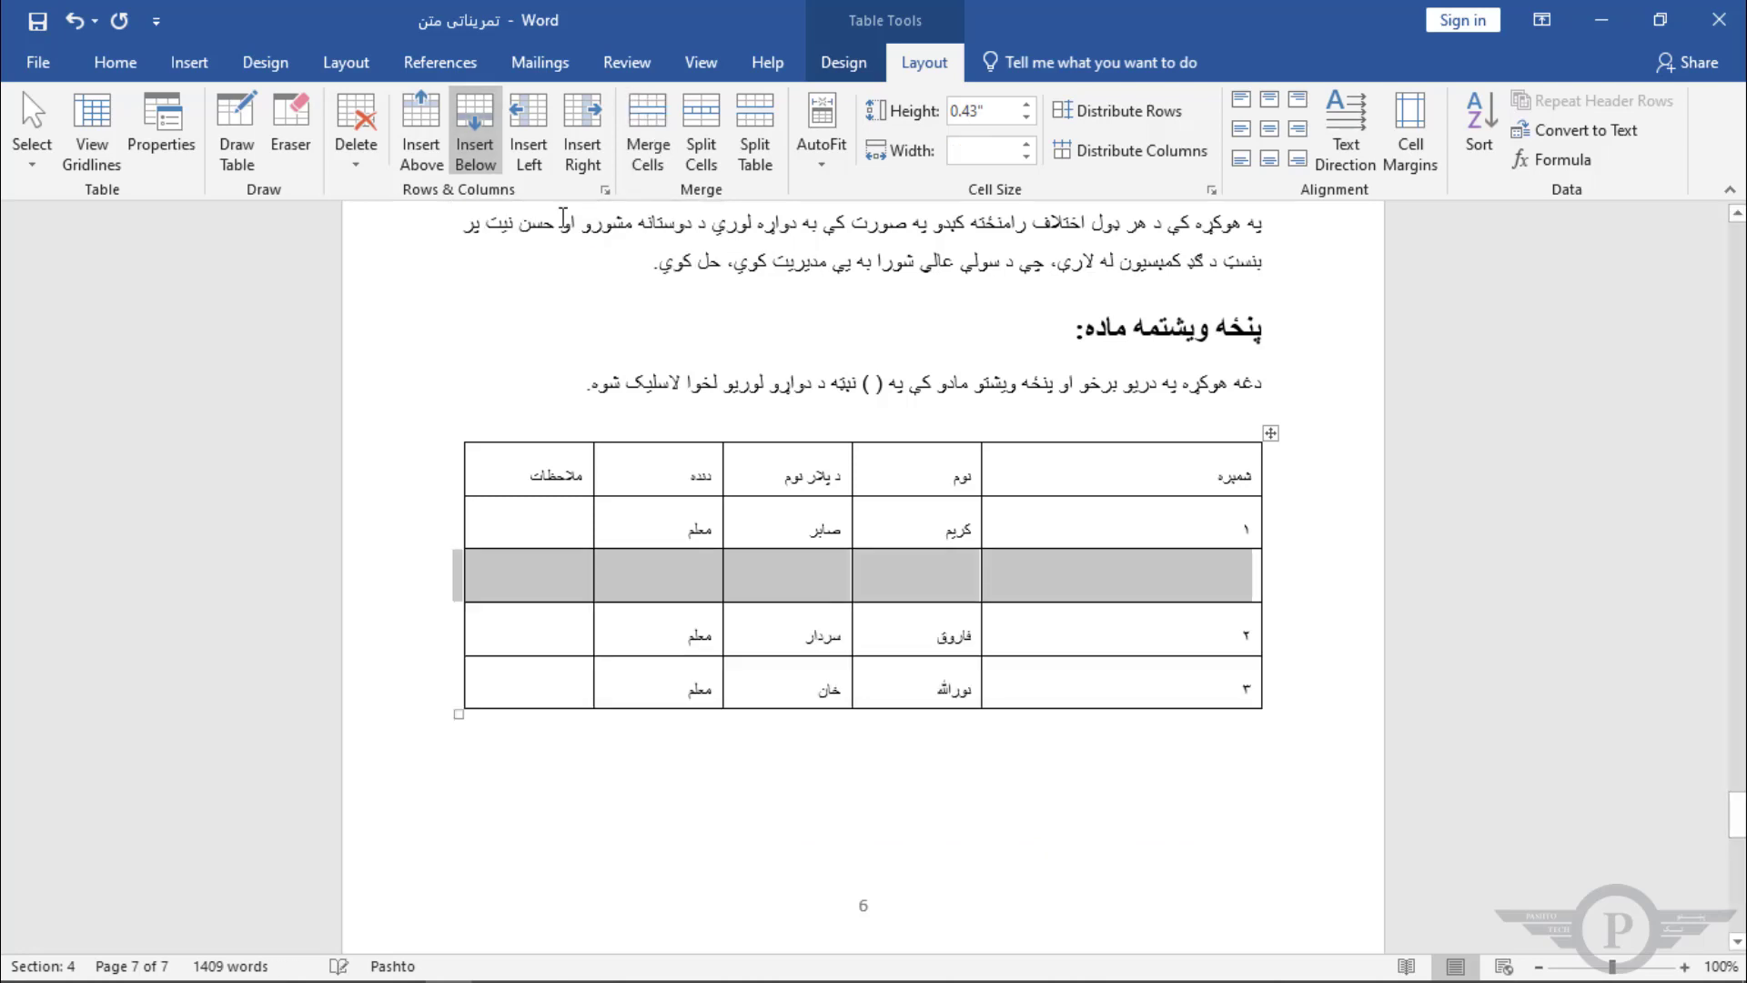
left_click(1259, 582)
left_click(1266, 578)
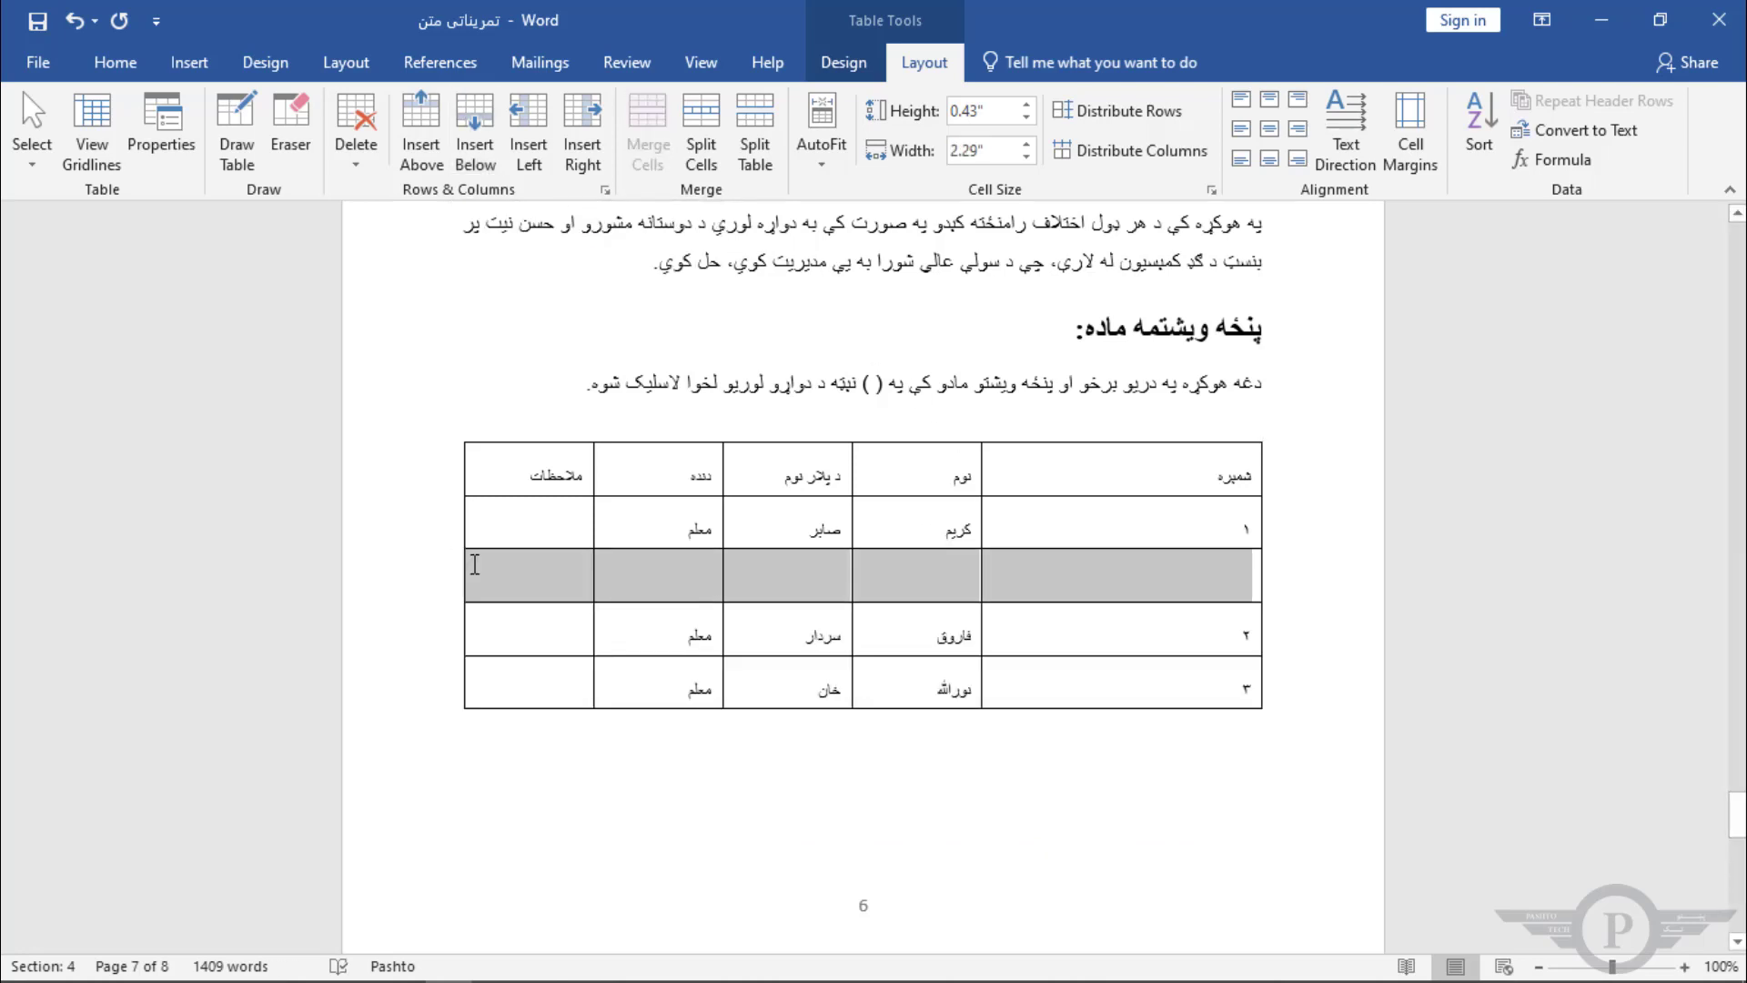
left_click(356, 127)
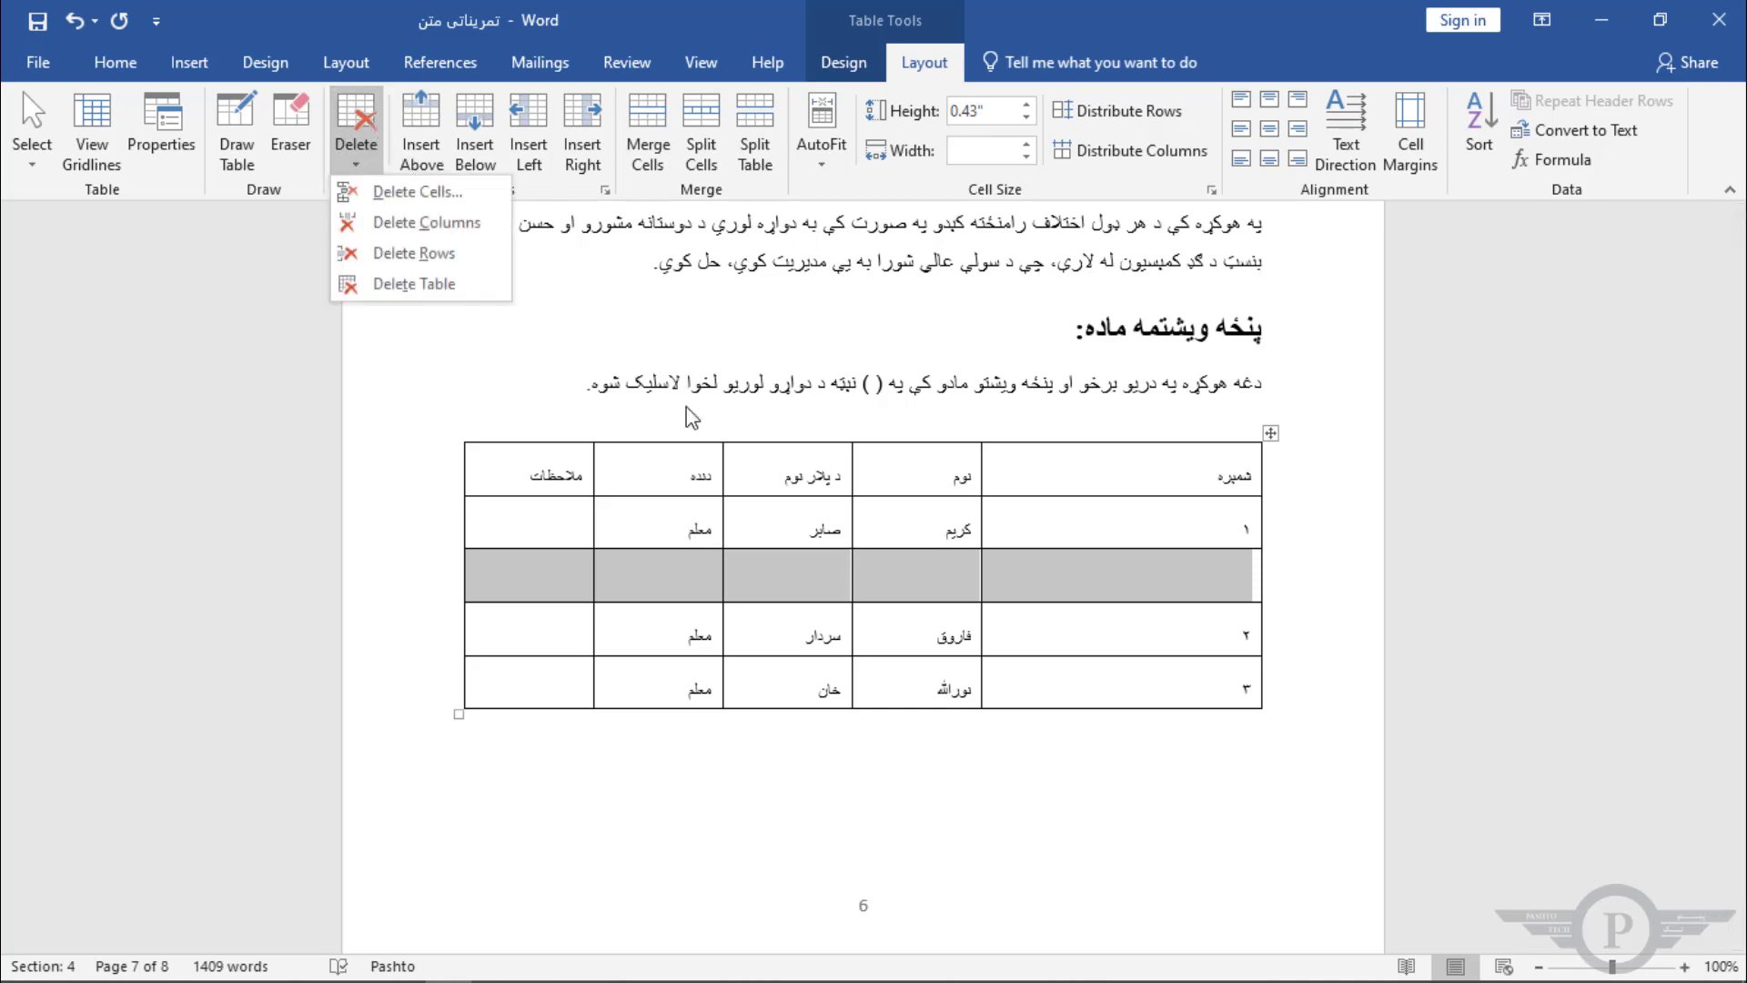
left_click(431, 253)
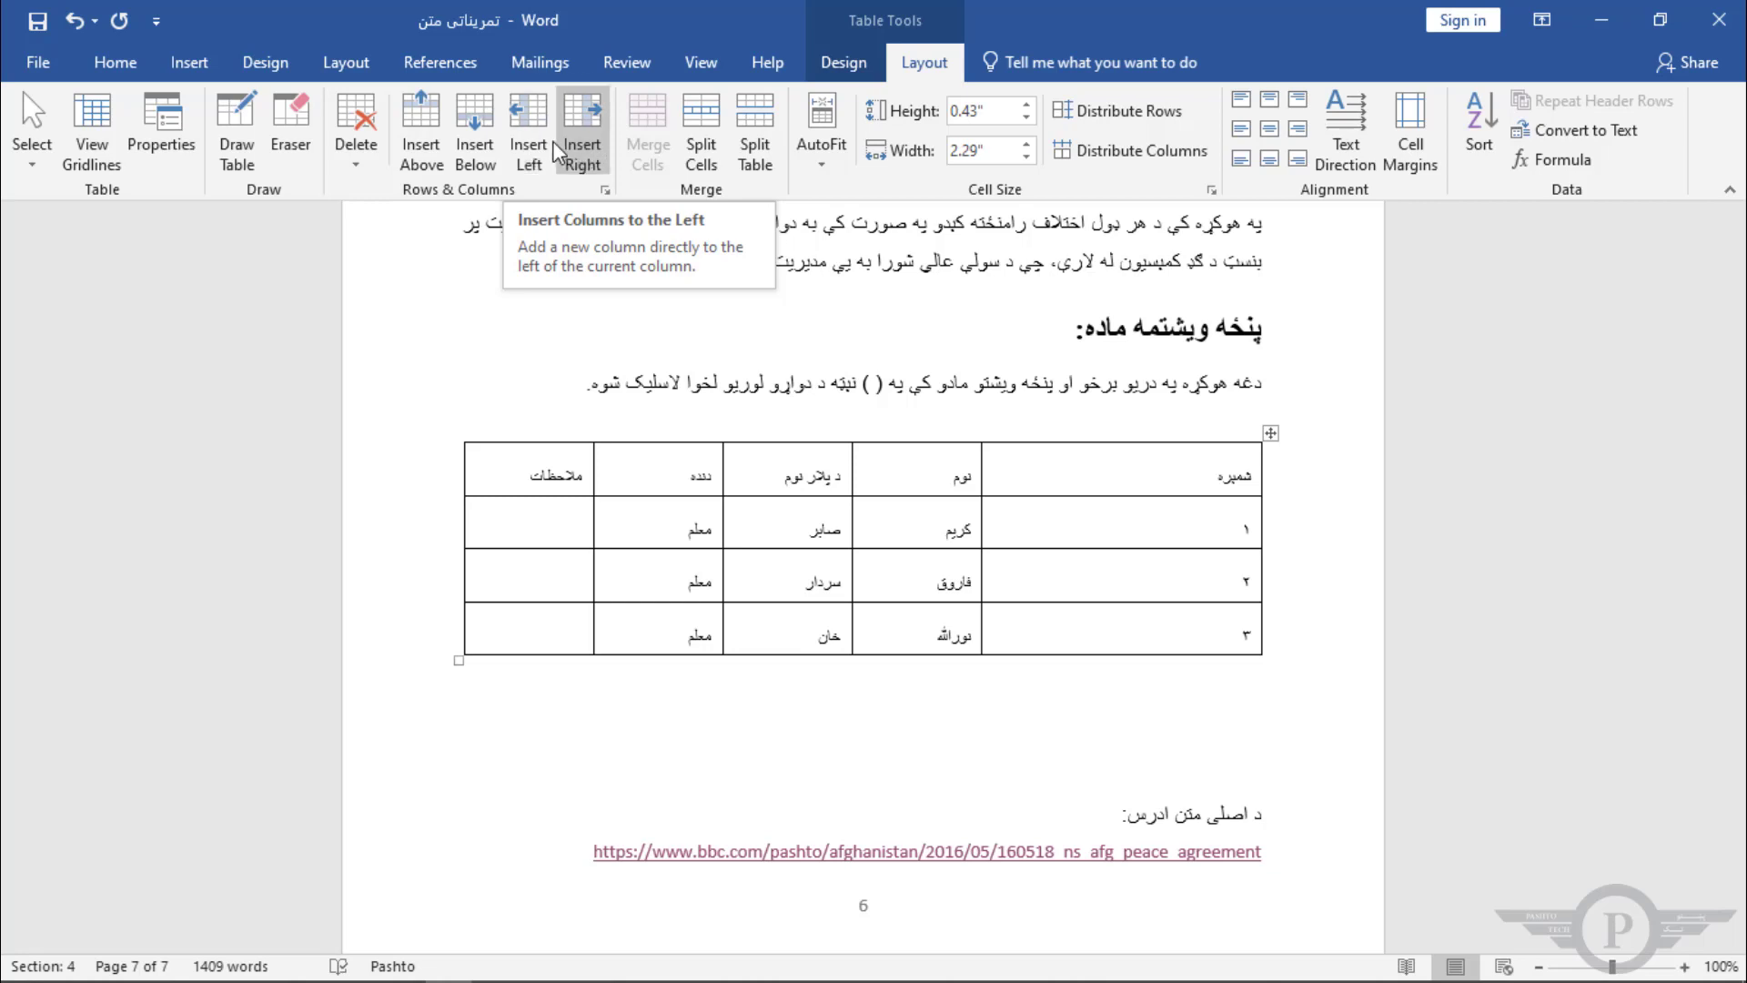
Step: Insert a new empty column beside the numbering column
left_click(520, 116)
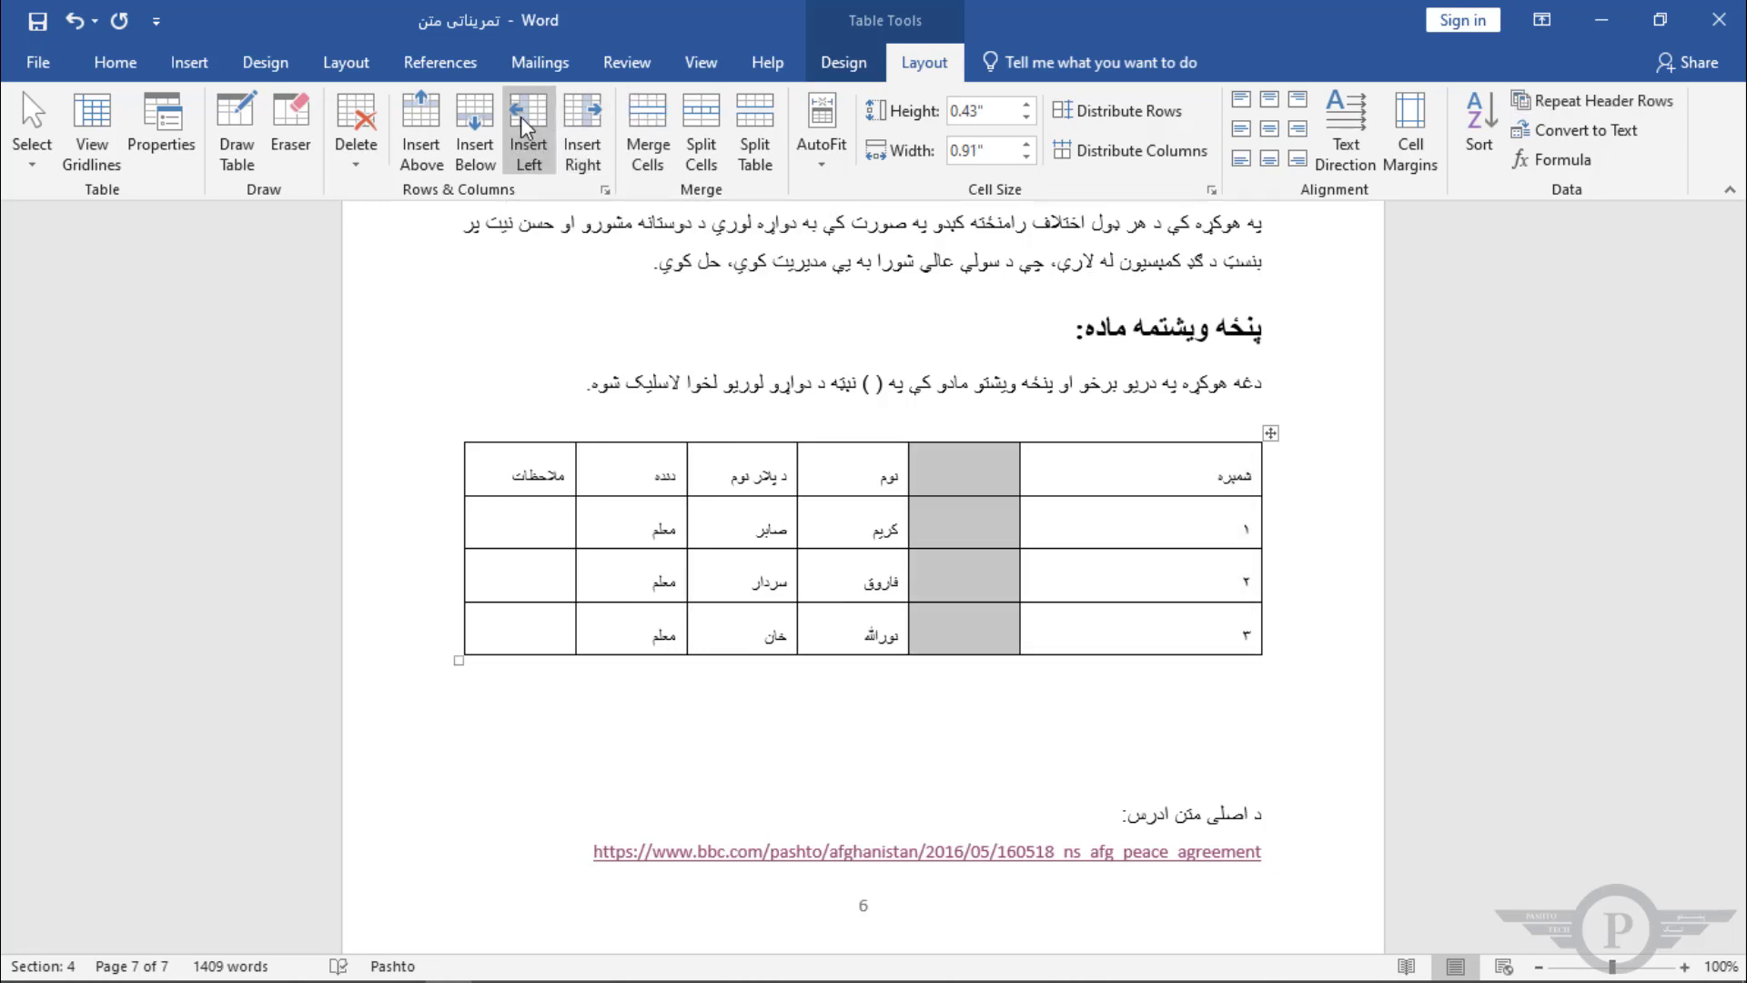
key("ctrl+z")
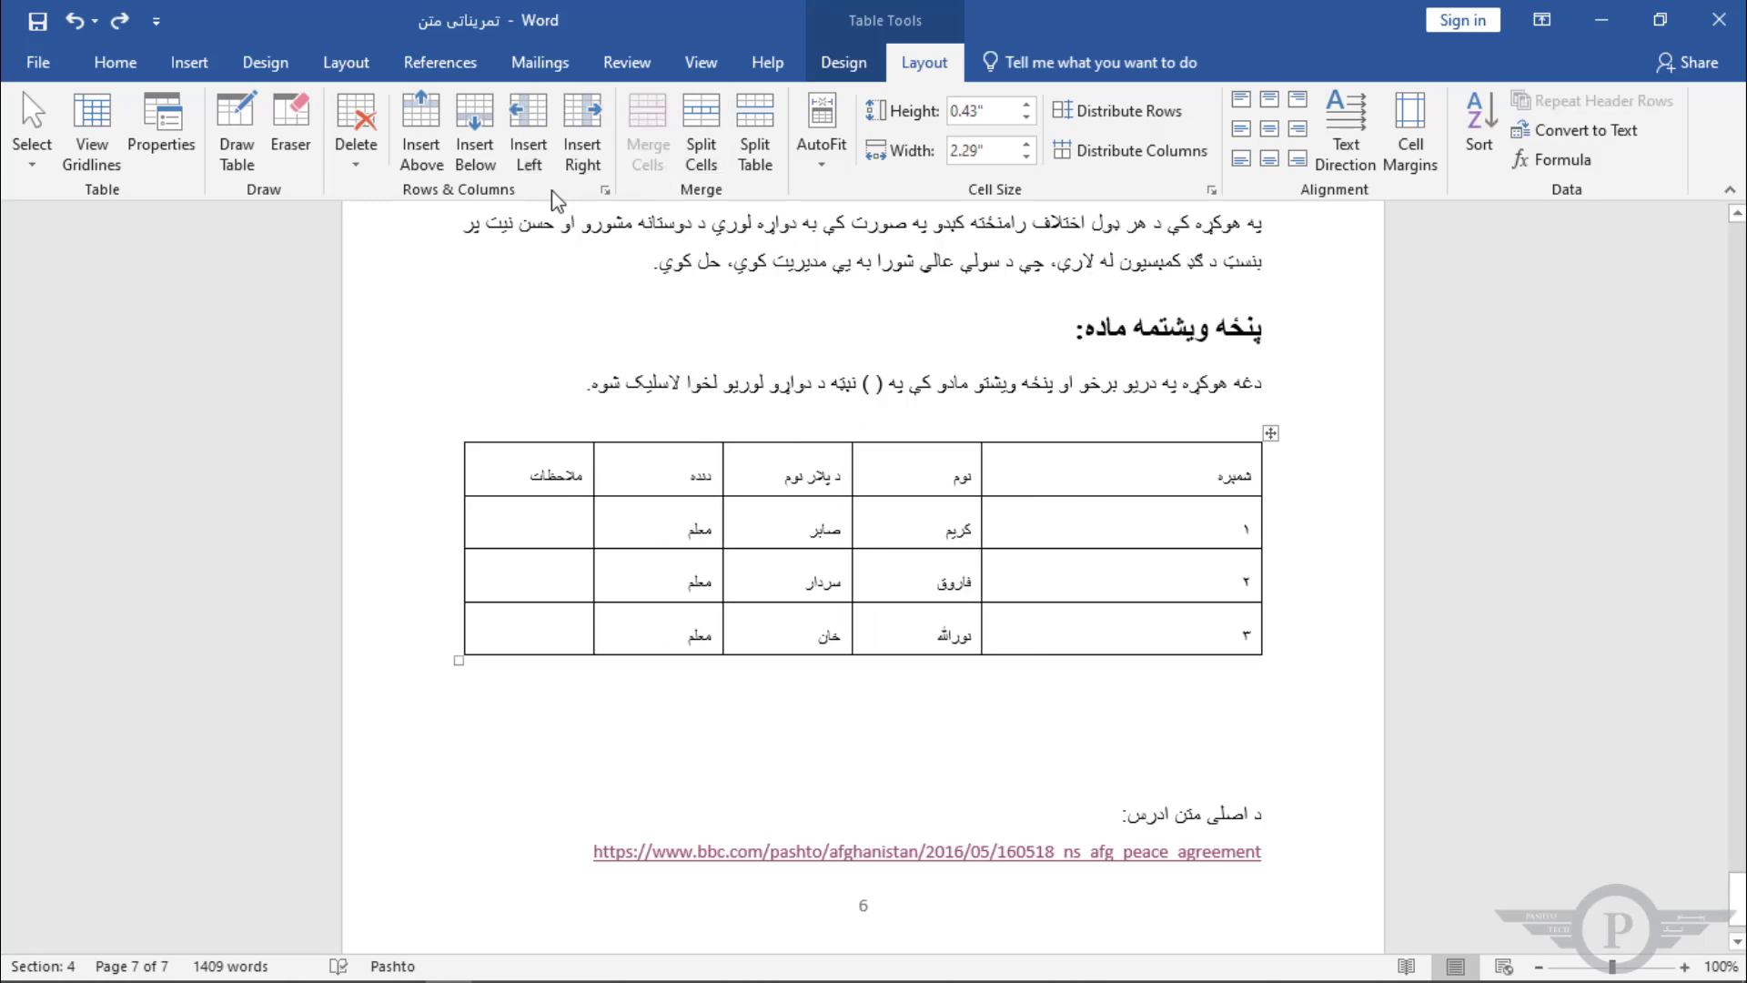
left_click(533, 127)
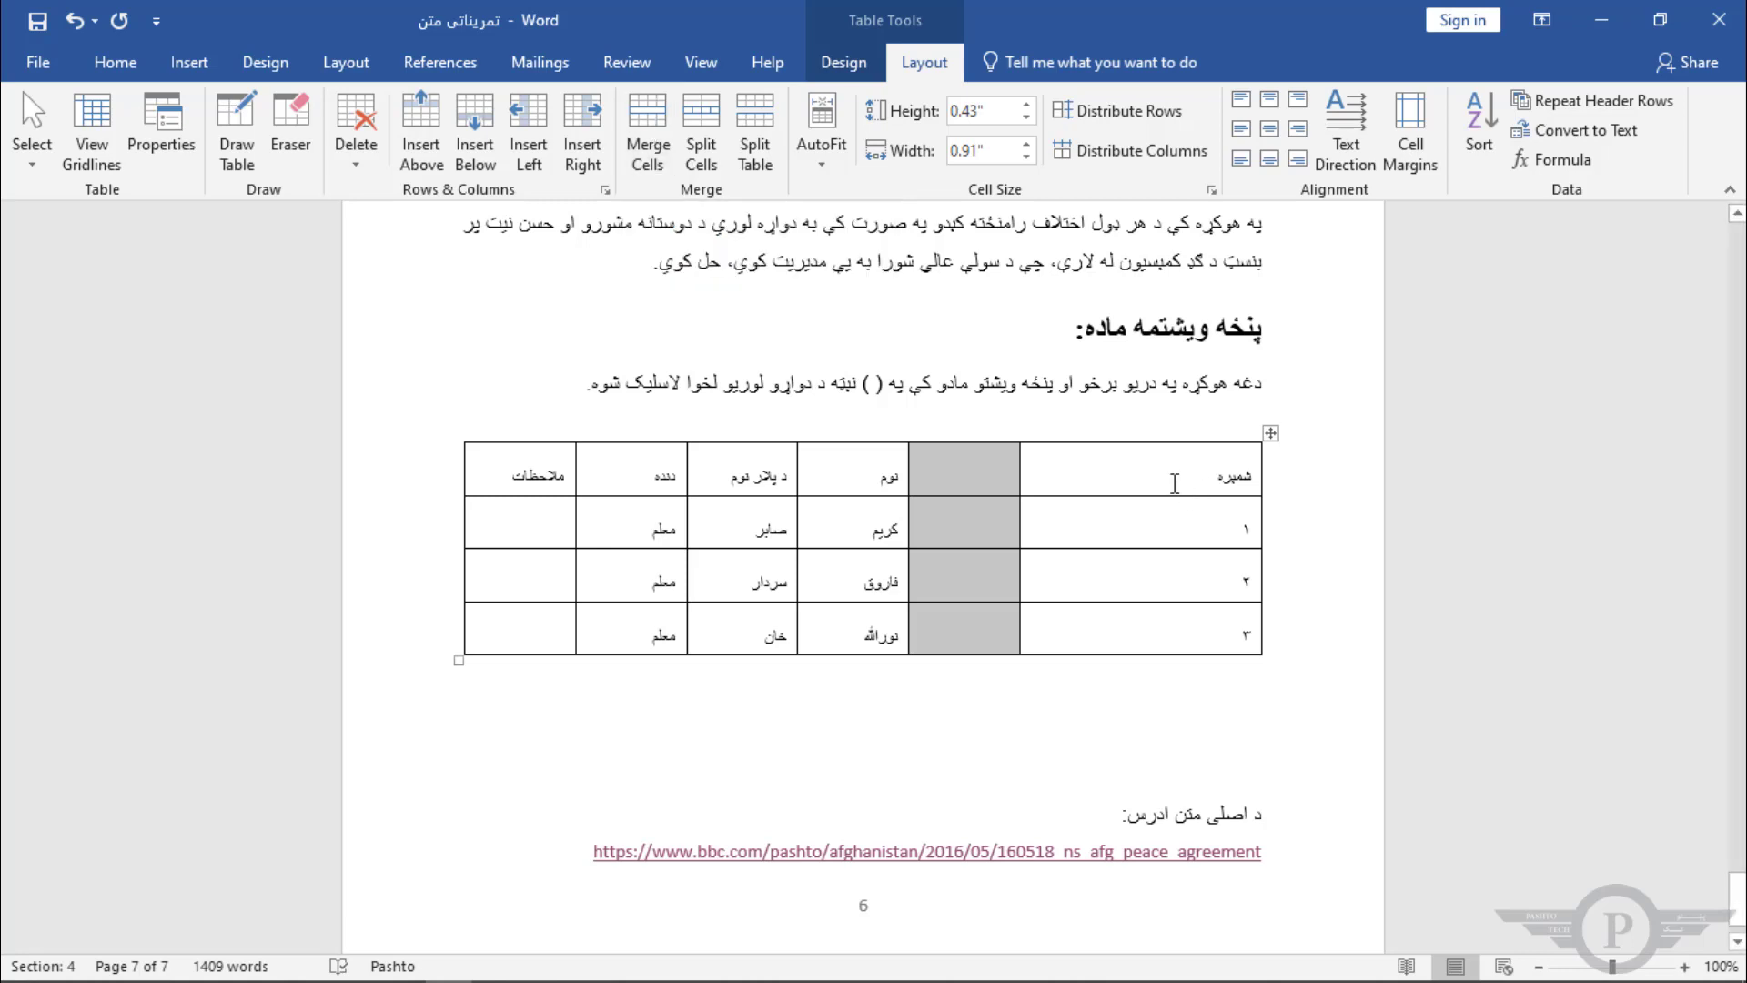
Step: Insert a second empty column next to it and merge the header cells of the two new columns
key("Right")
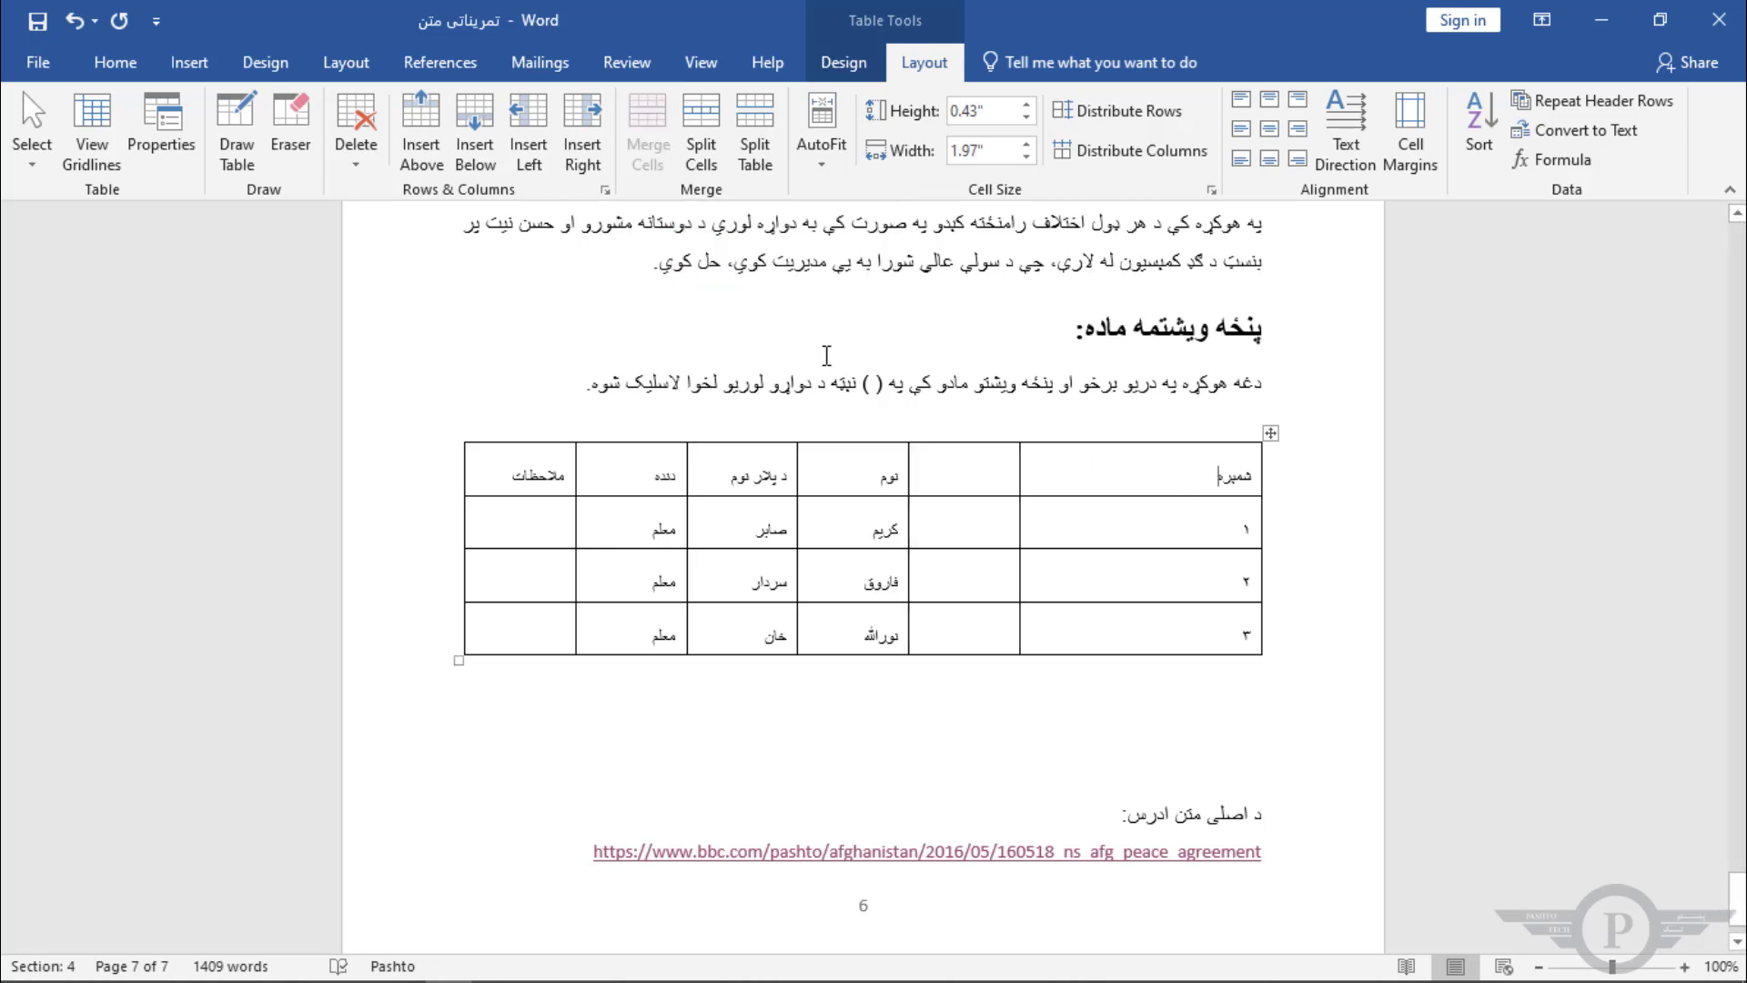
left_click(575, 122)
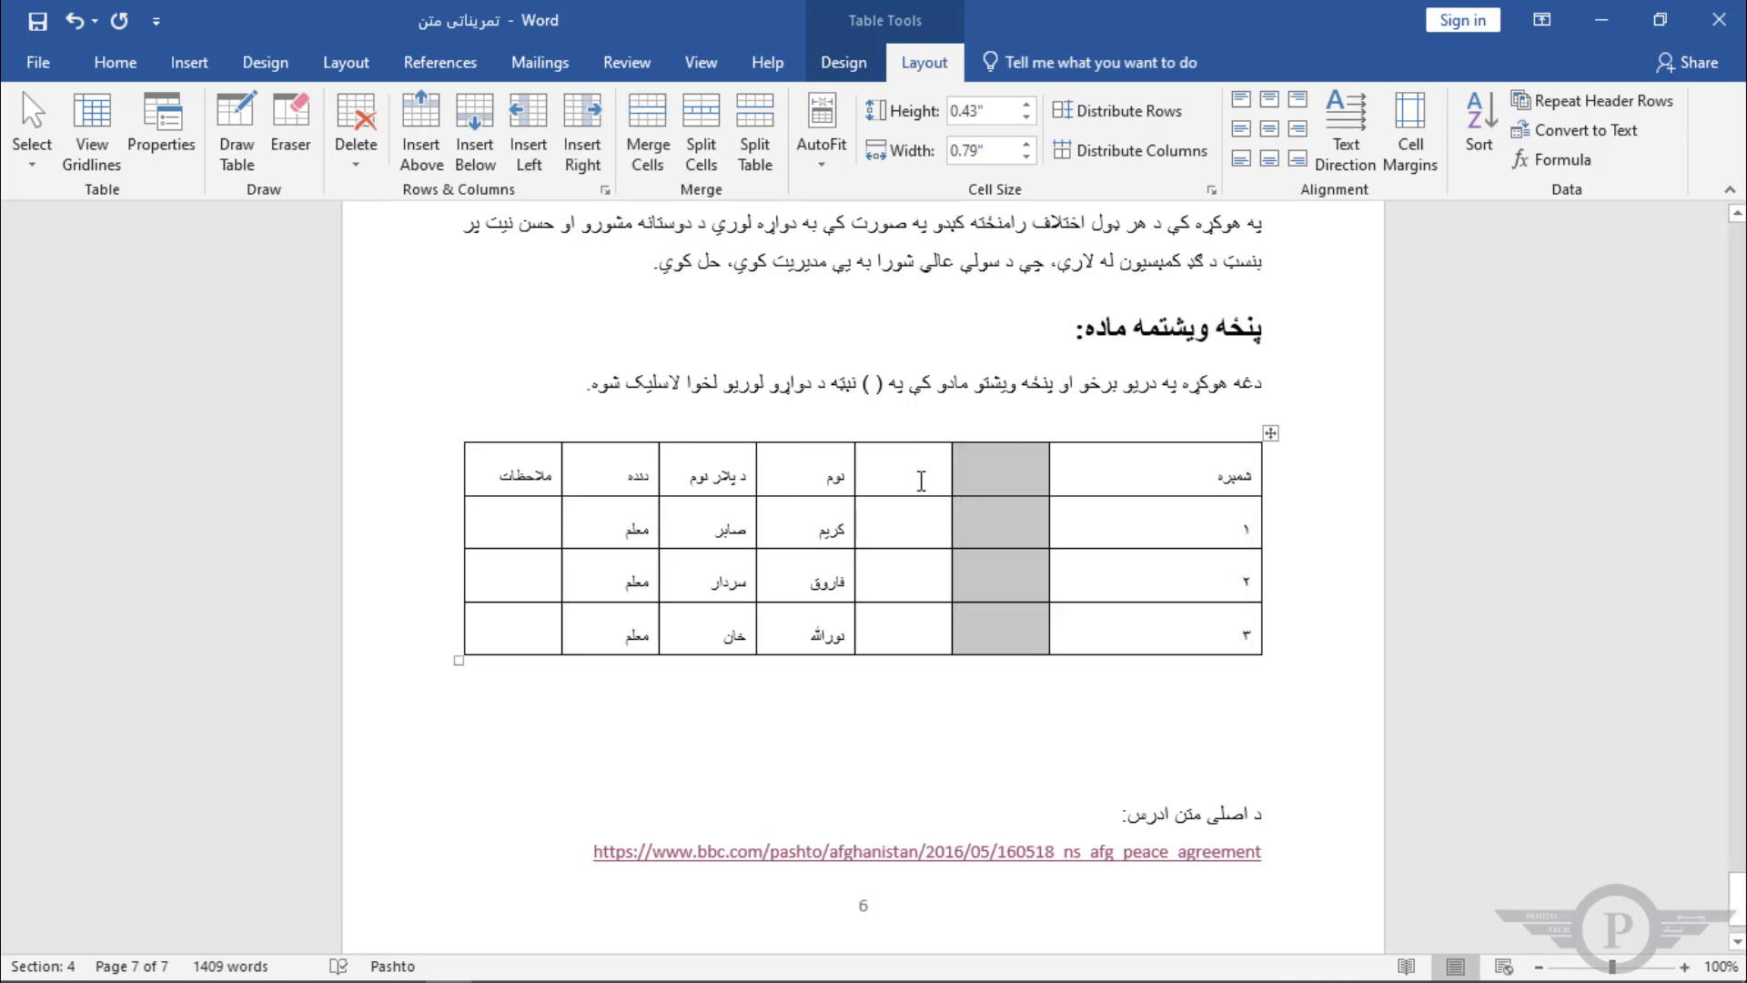
left_click_drag(928, 470, 983, 470)
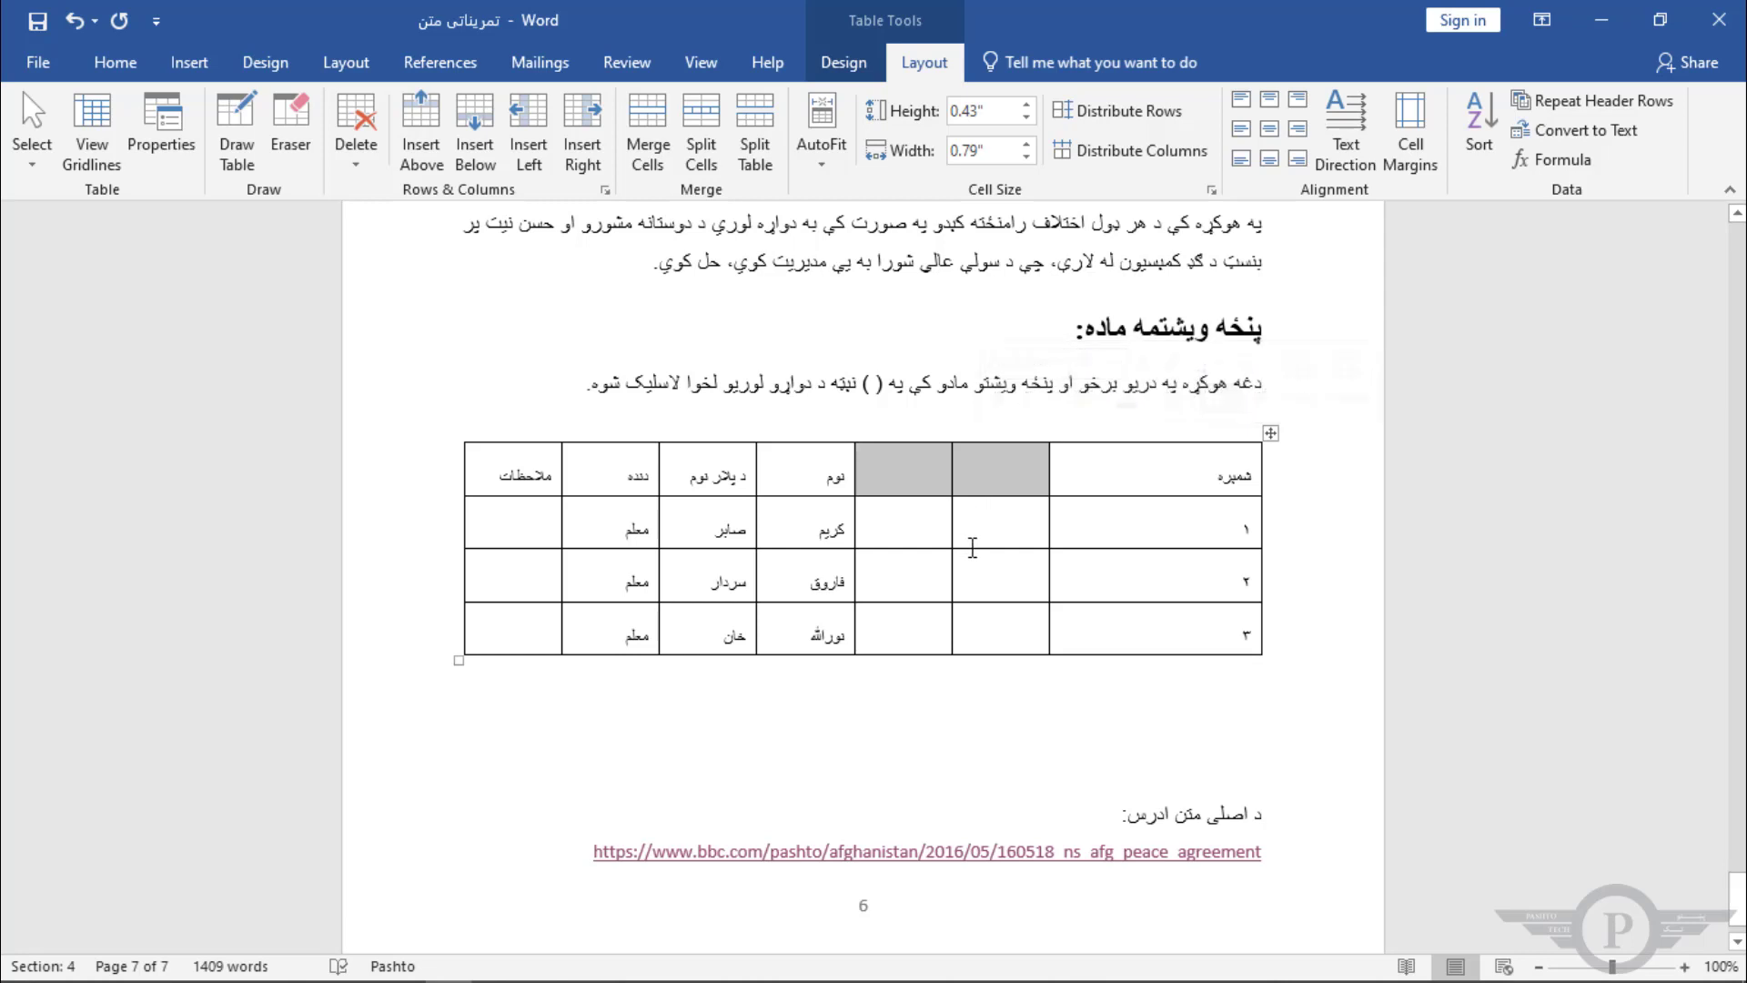
left_click(644, 129)
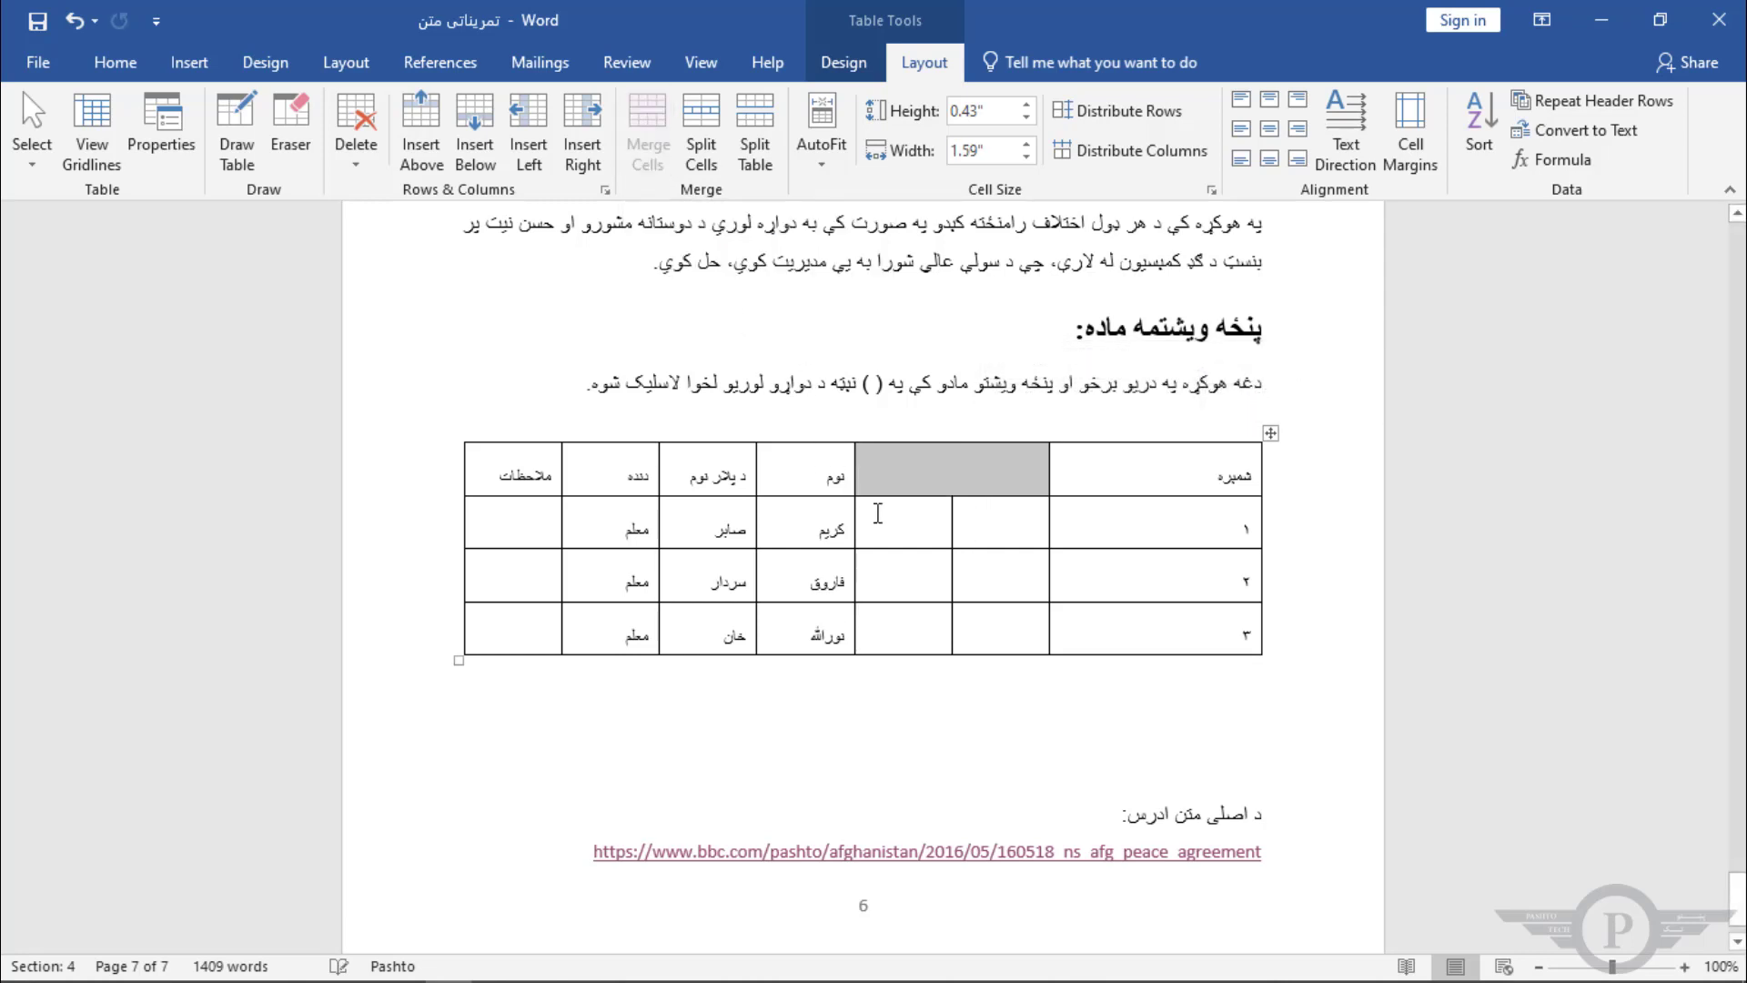
Step: Split the merged header cell into 3 columns and 1 row
left_click(939, 470)
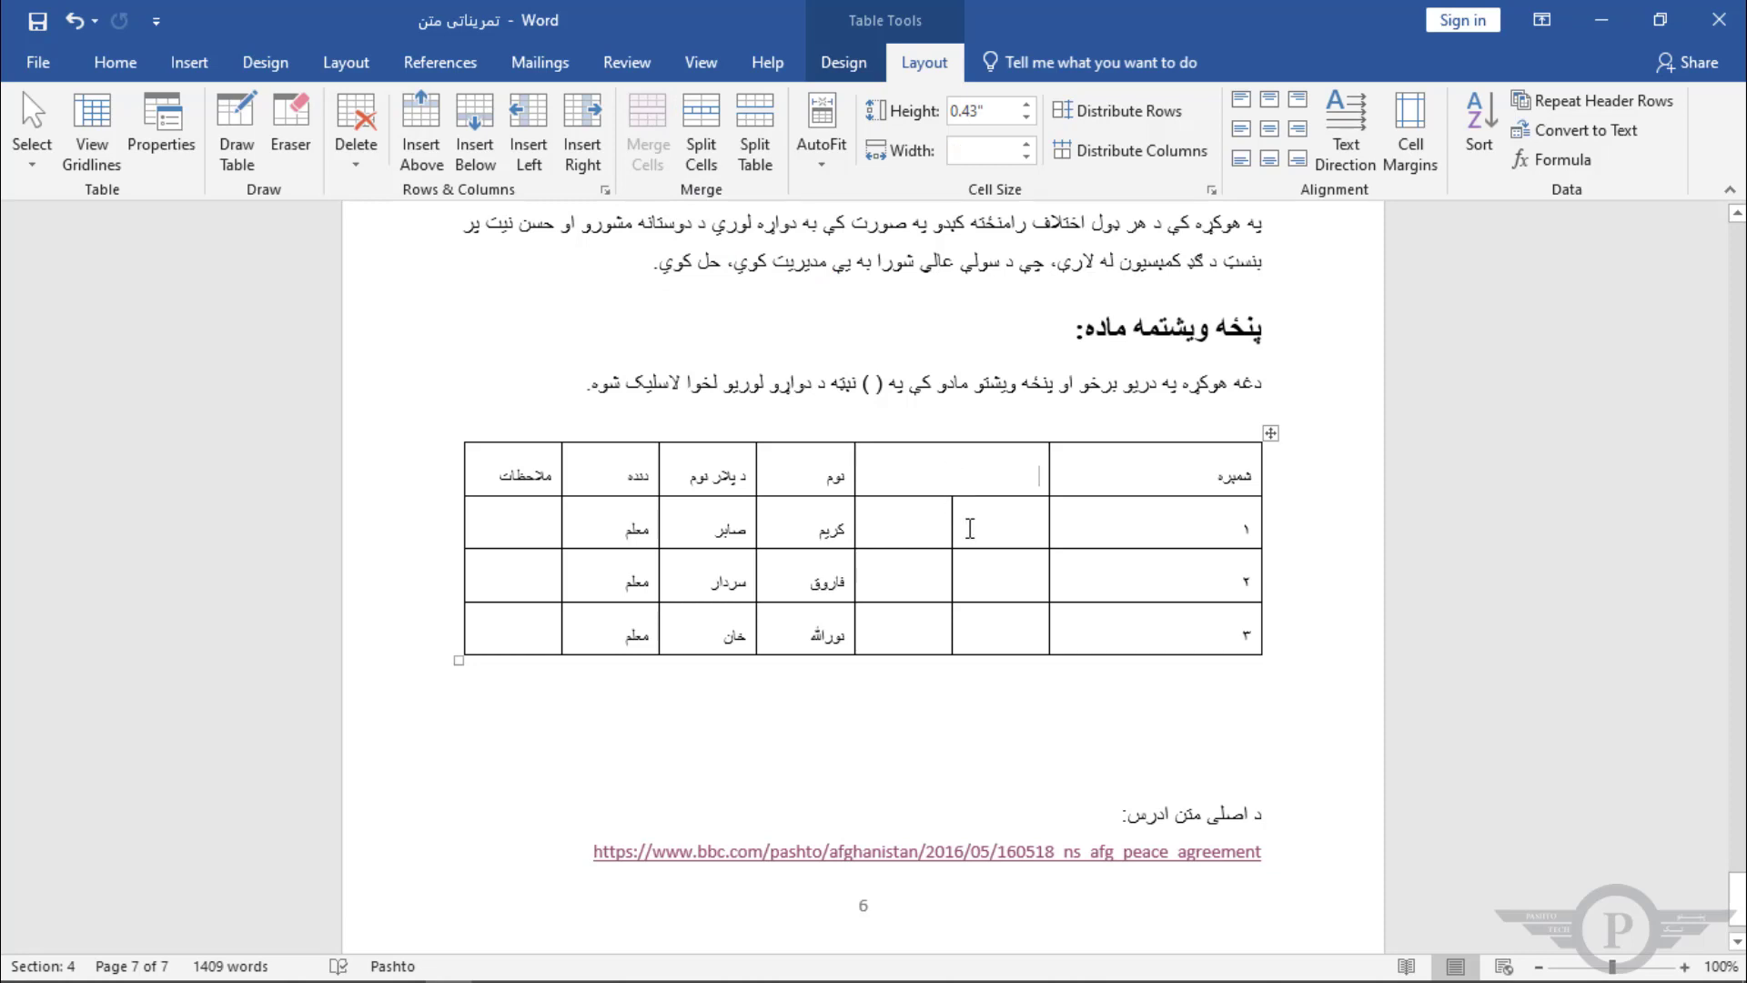
left_click(702, 117)
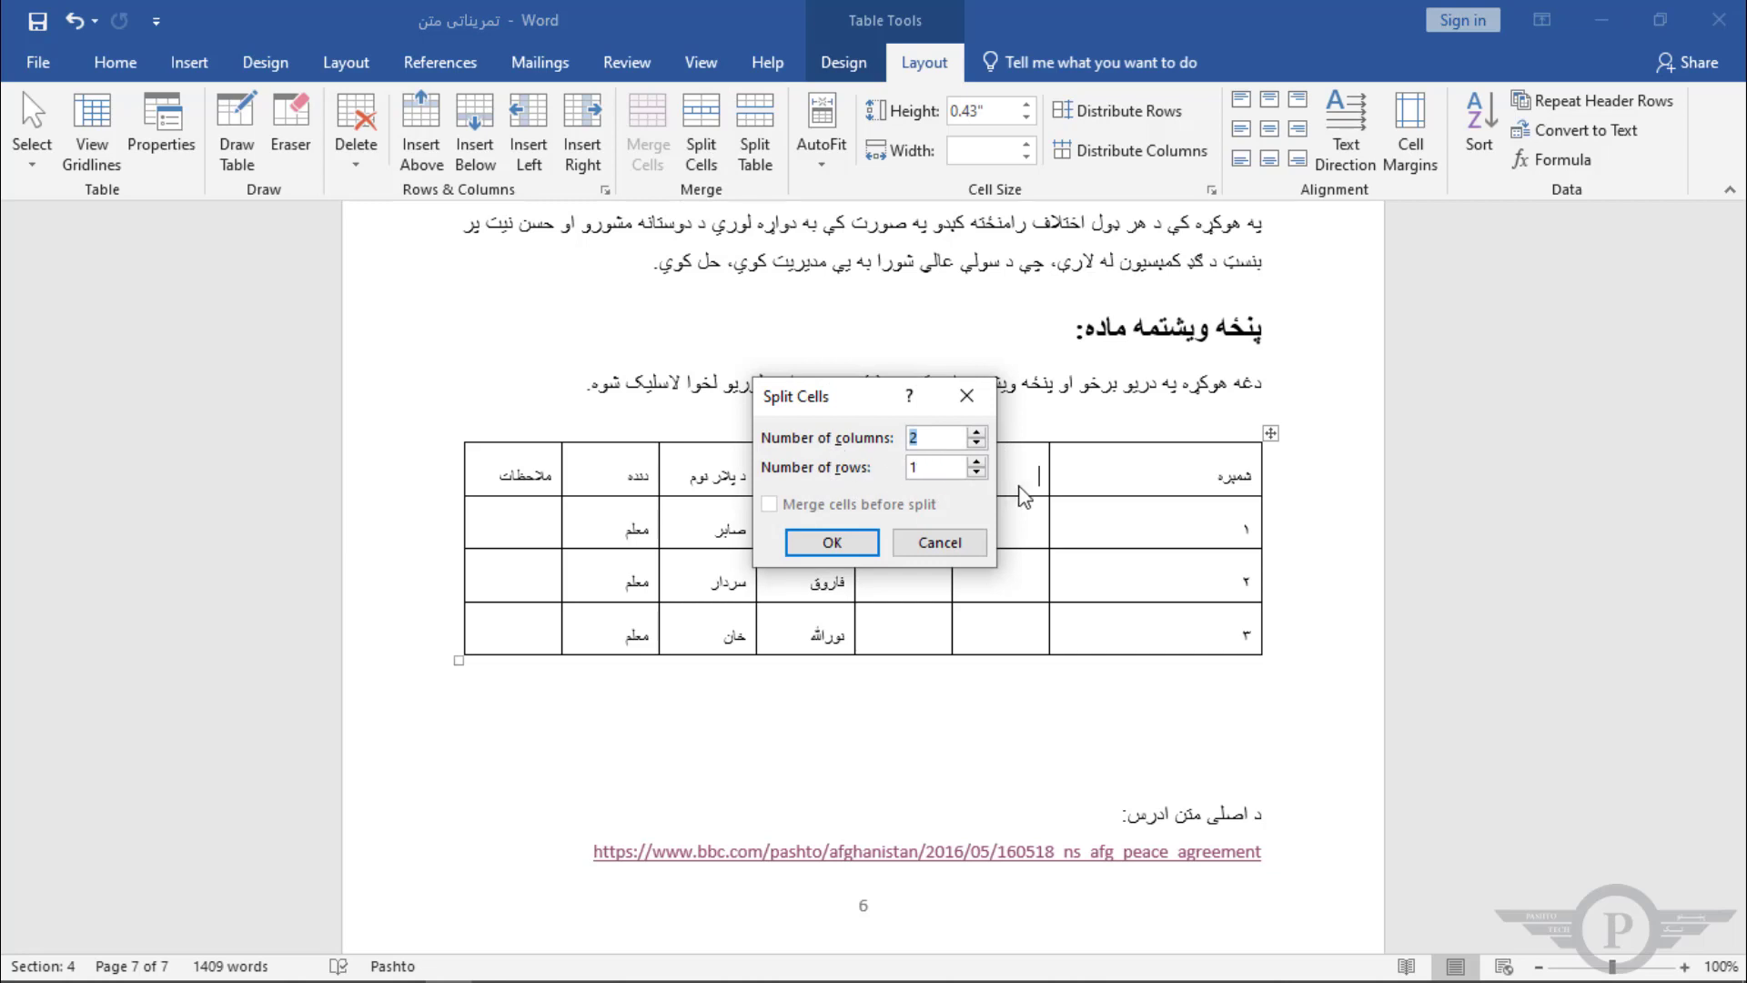
left_click(975, 433)
left_click(852, 544)
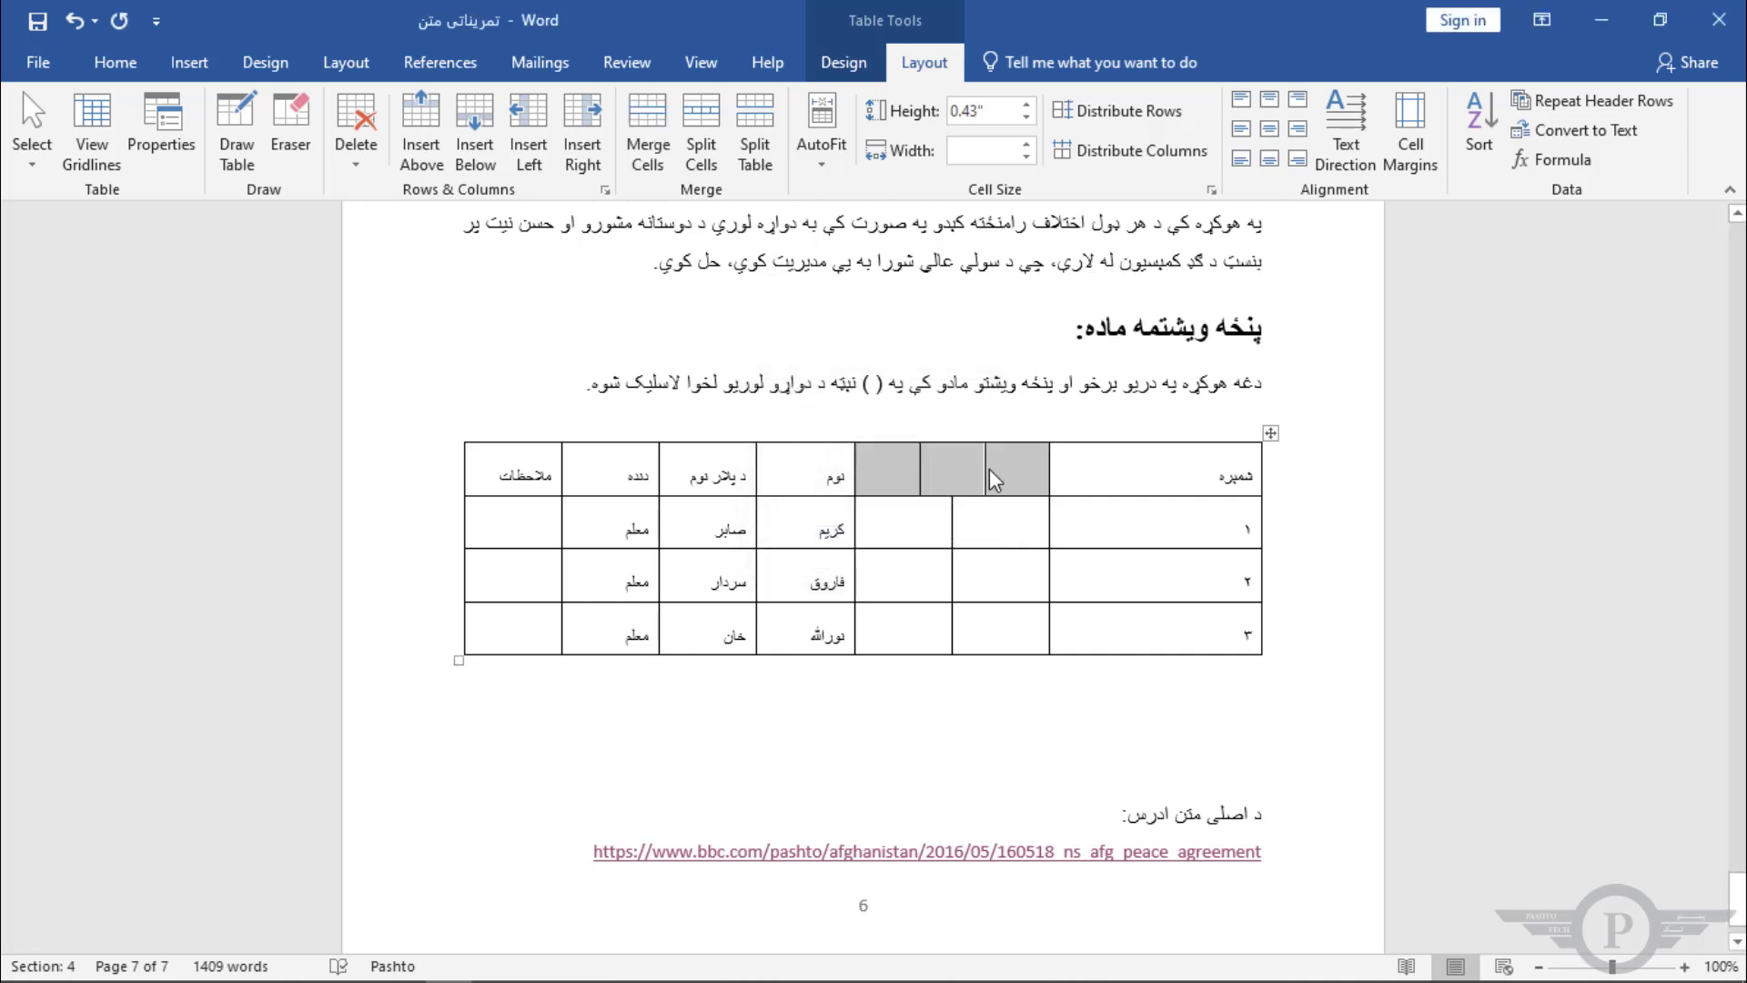
Step: Try to split the table by dragging the rows numbered 2 and 3 away, then undo both changes
left_click(1255, 564)
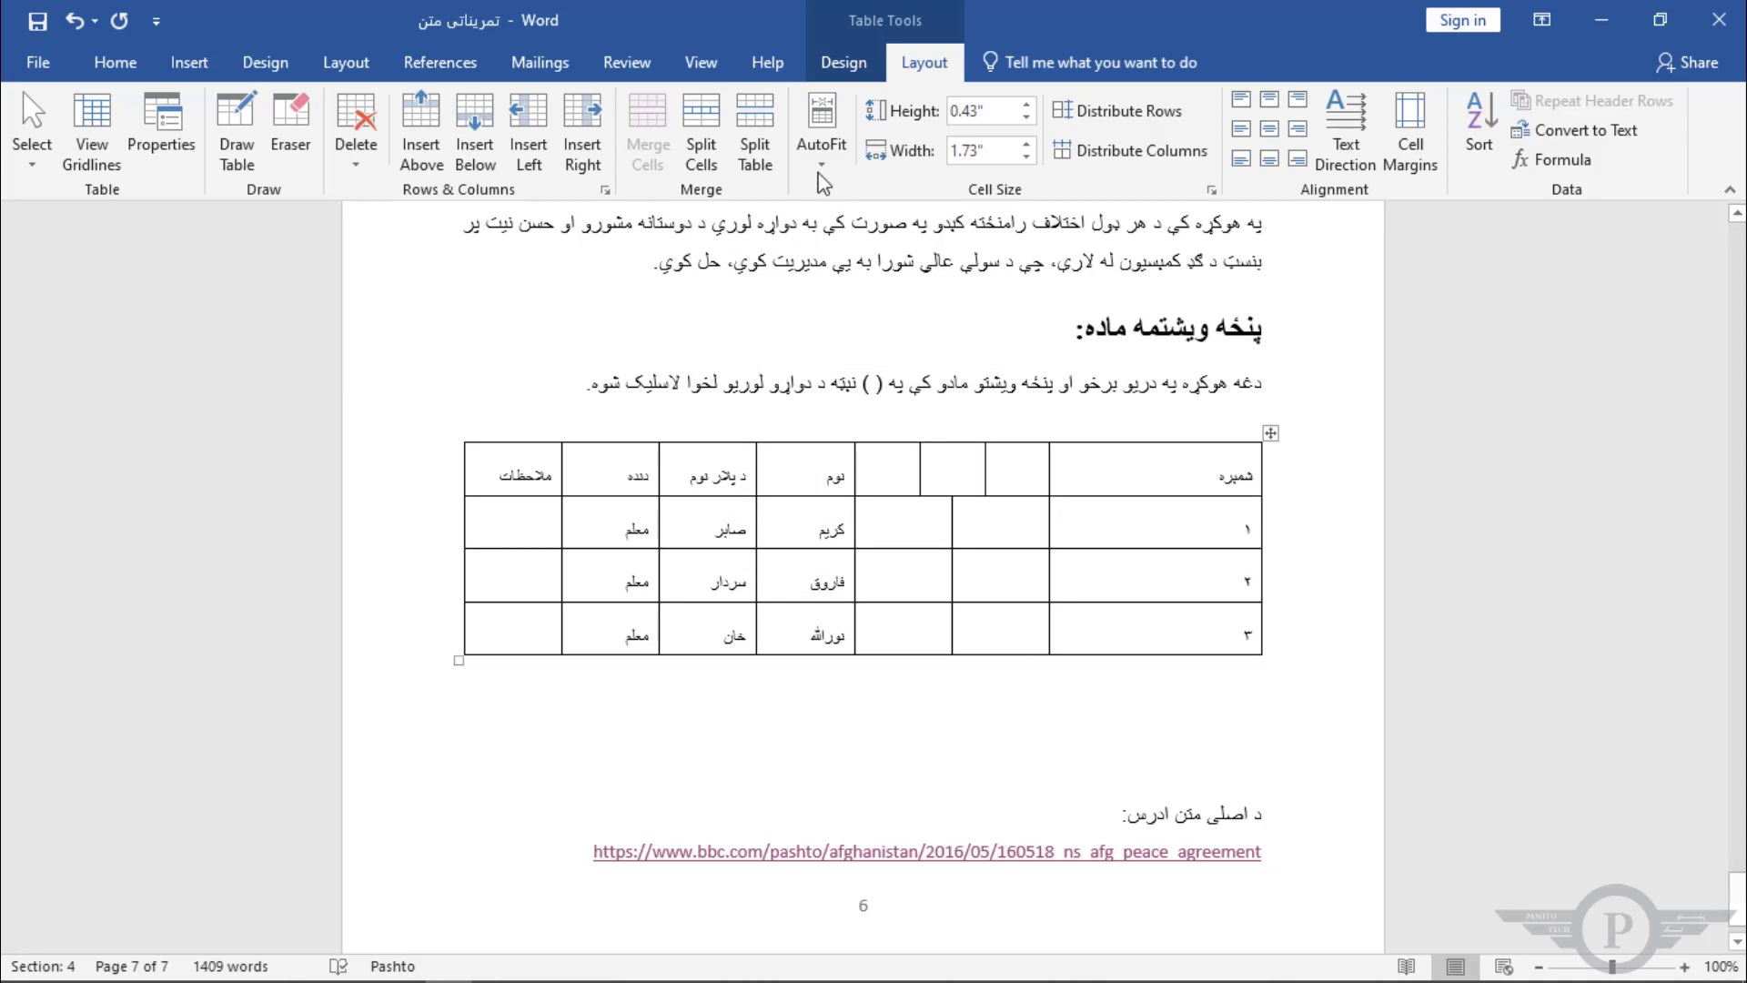
left_click(755, 136)
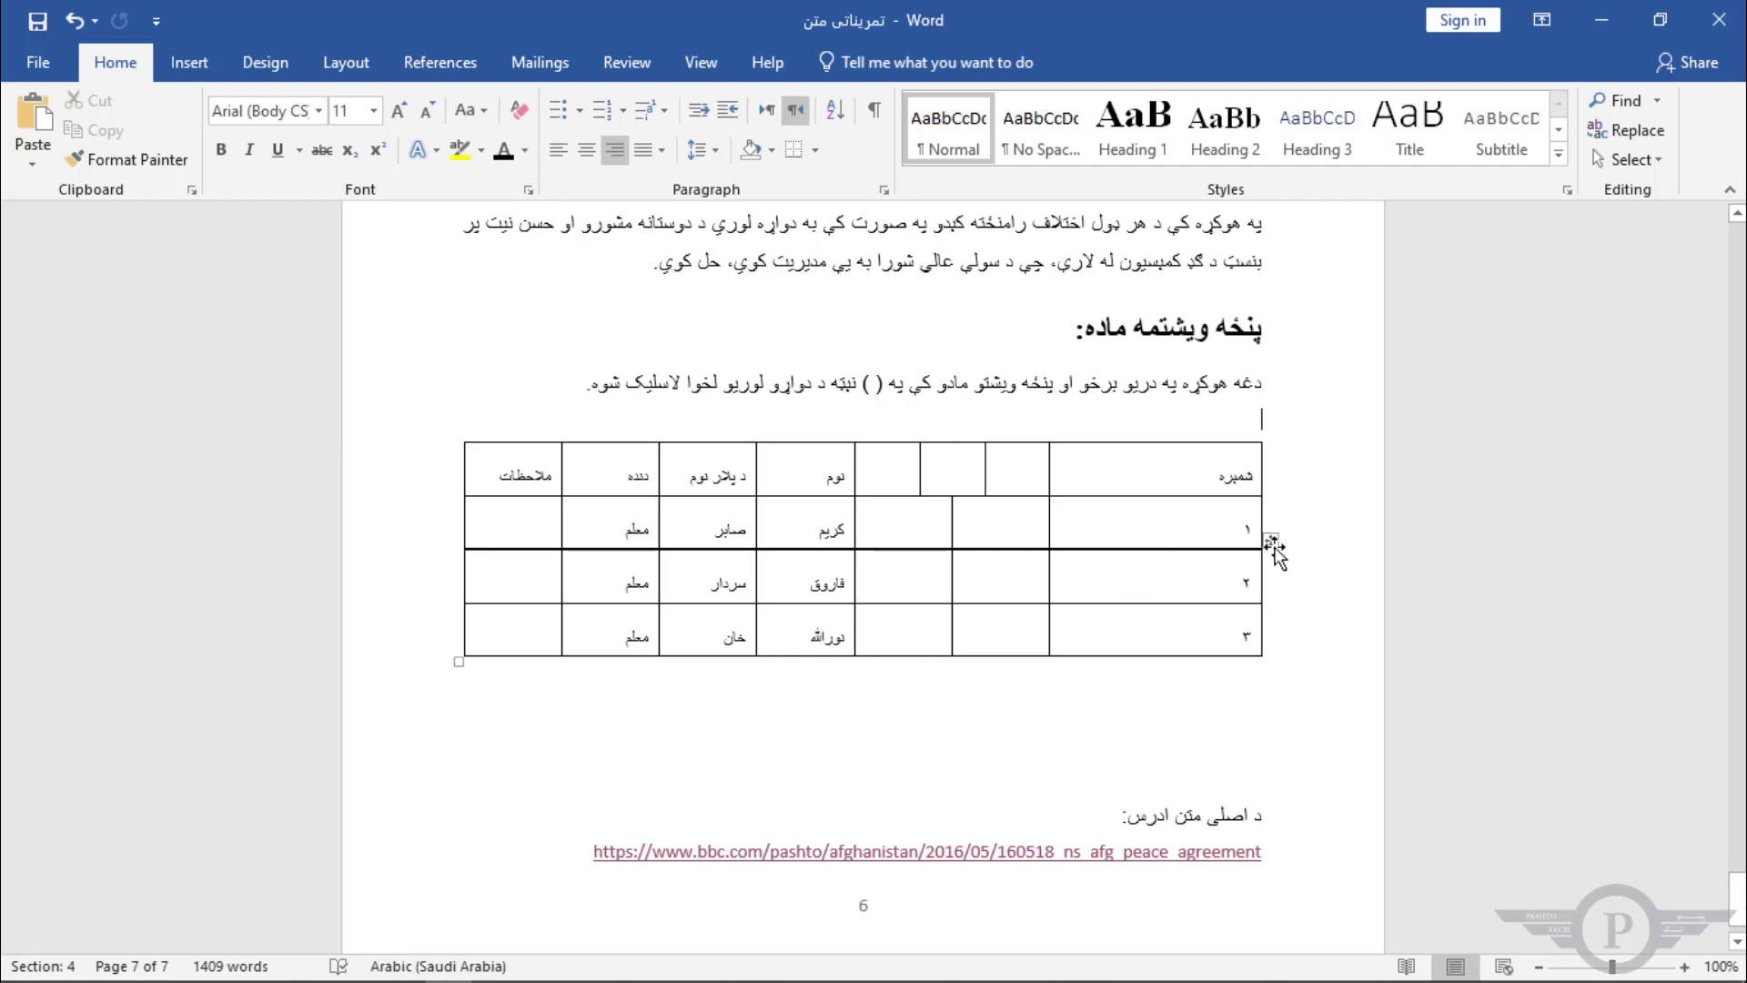
left_click(1276, 601)
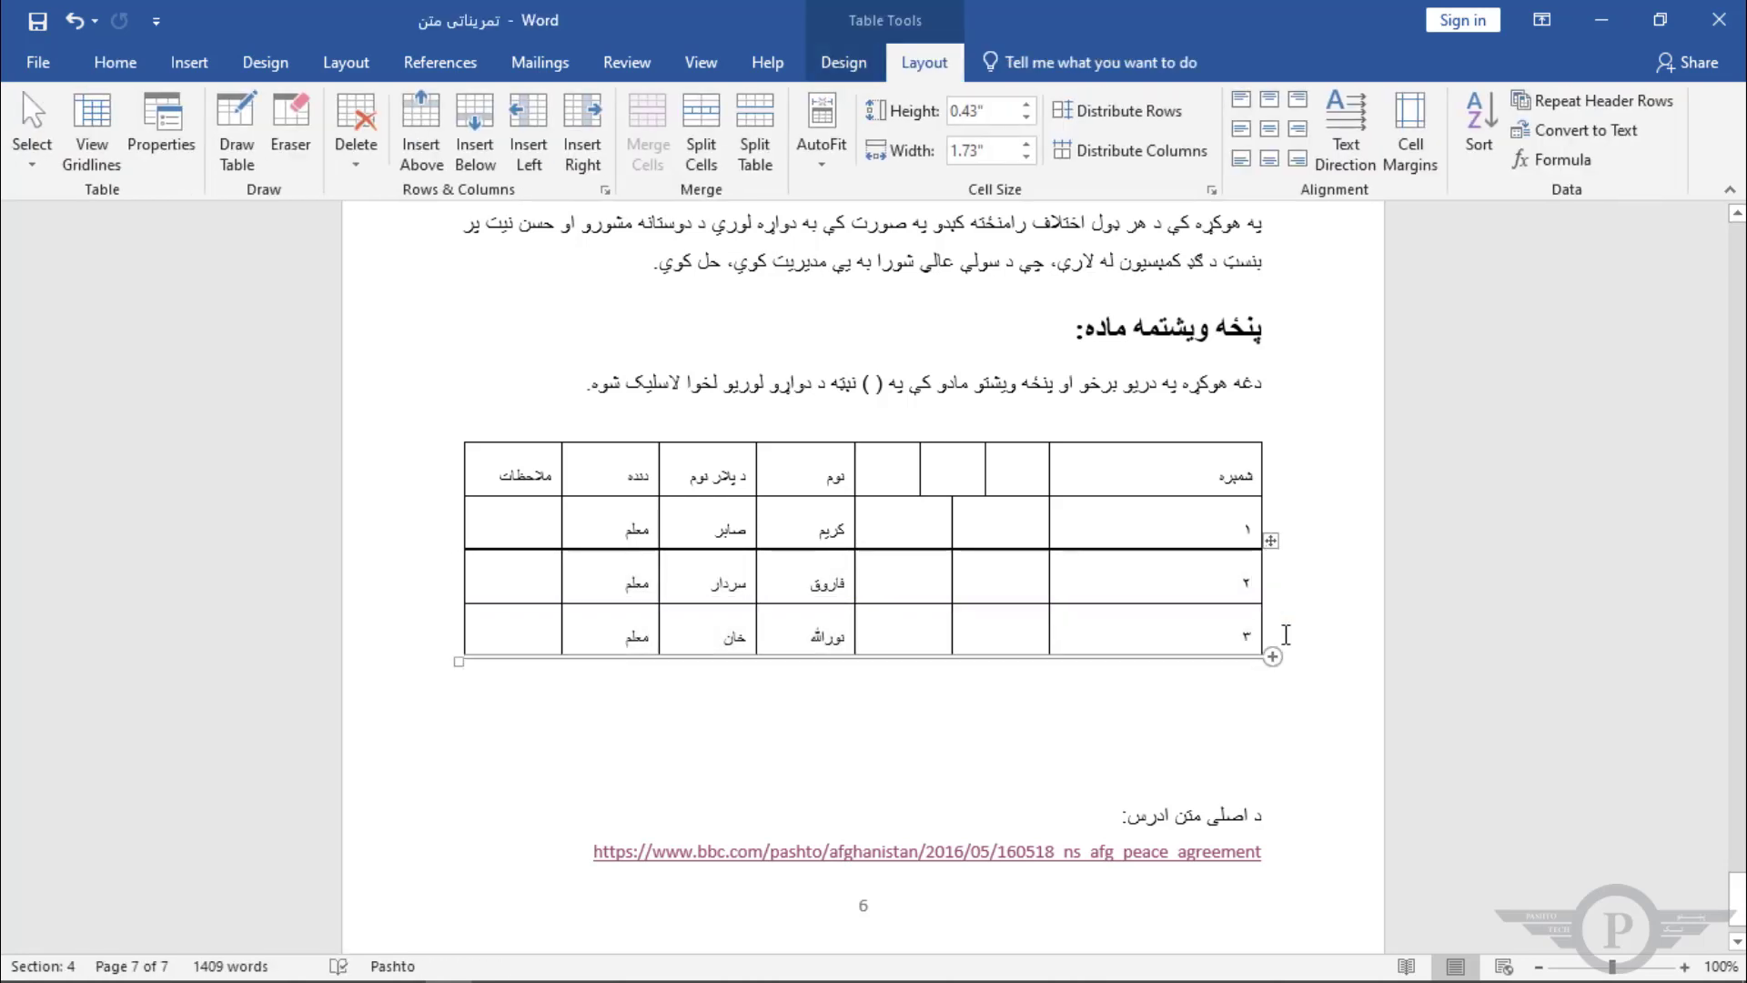
left_click_drag(1286, 635, 1283, 592)
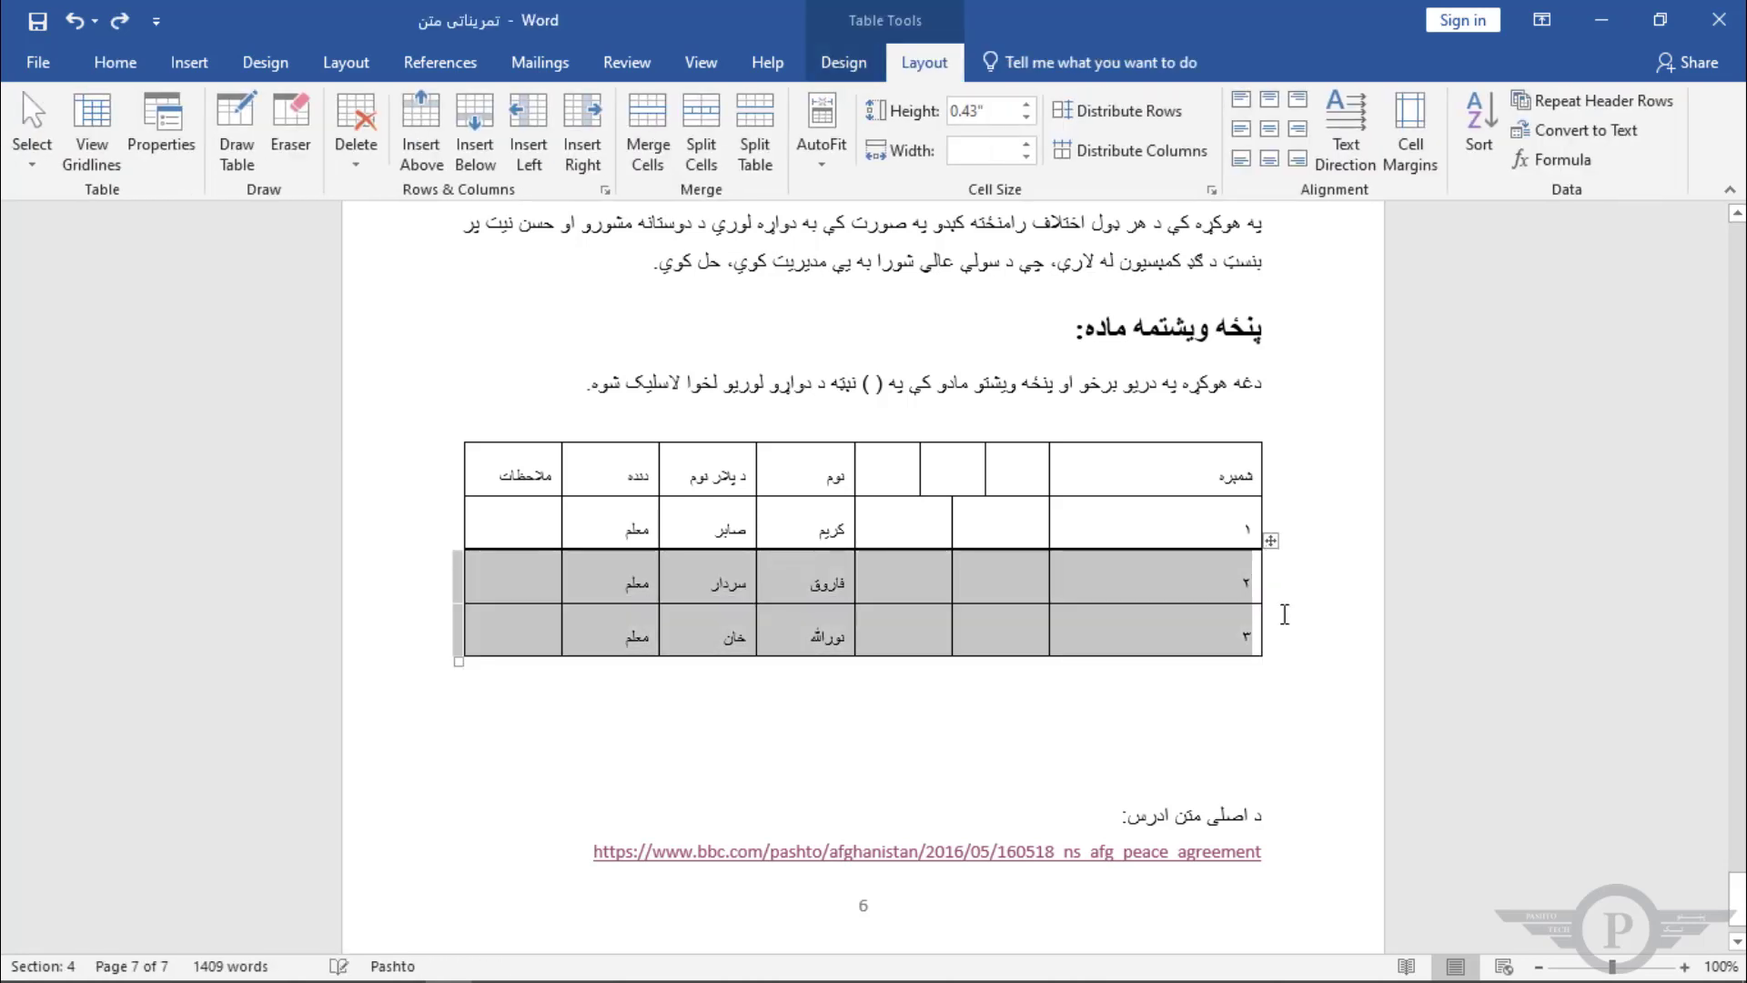
left_click(1245, 460)
left_click_drag(1267, 441, 1276, 543)
left_click(1273, 541)
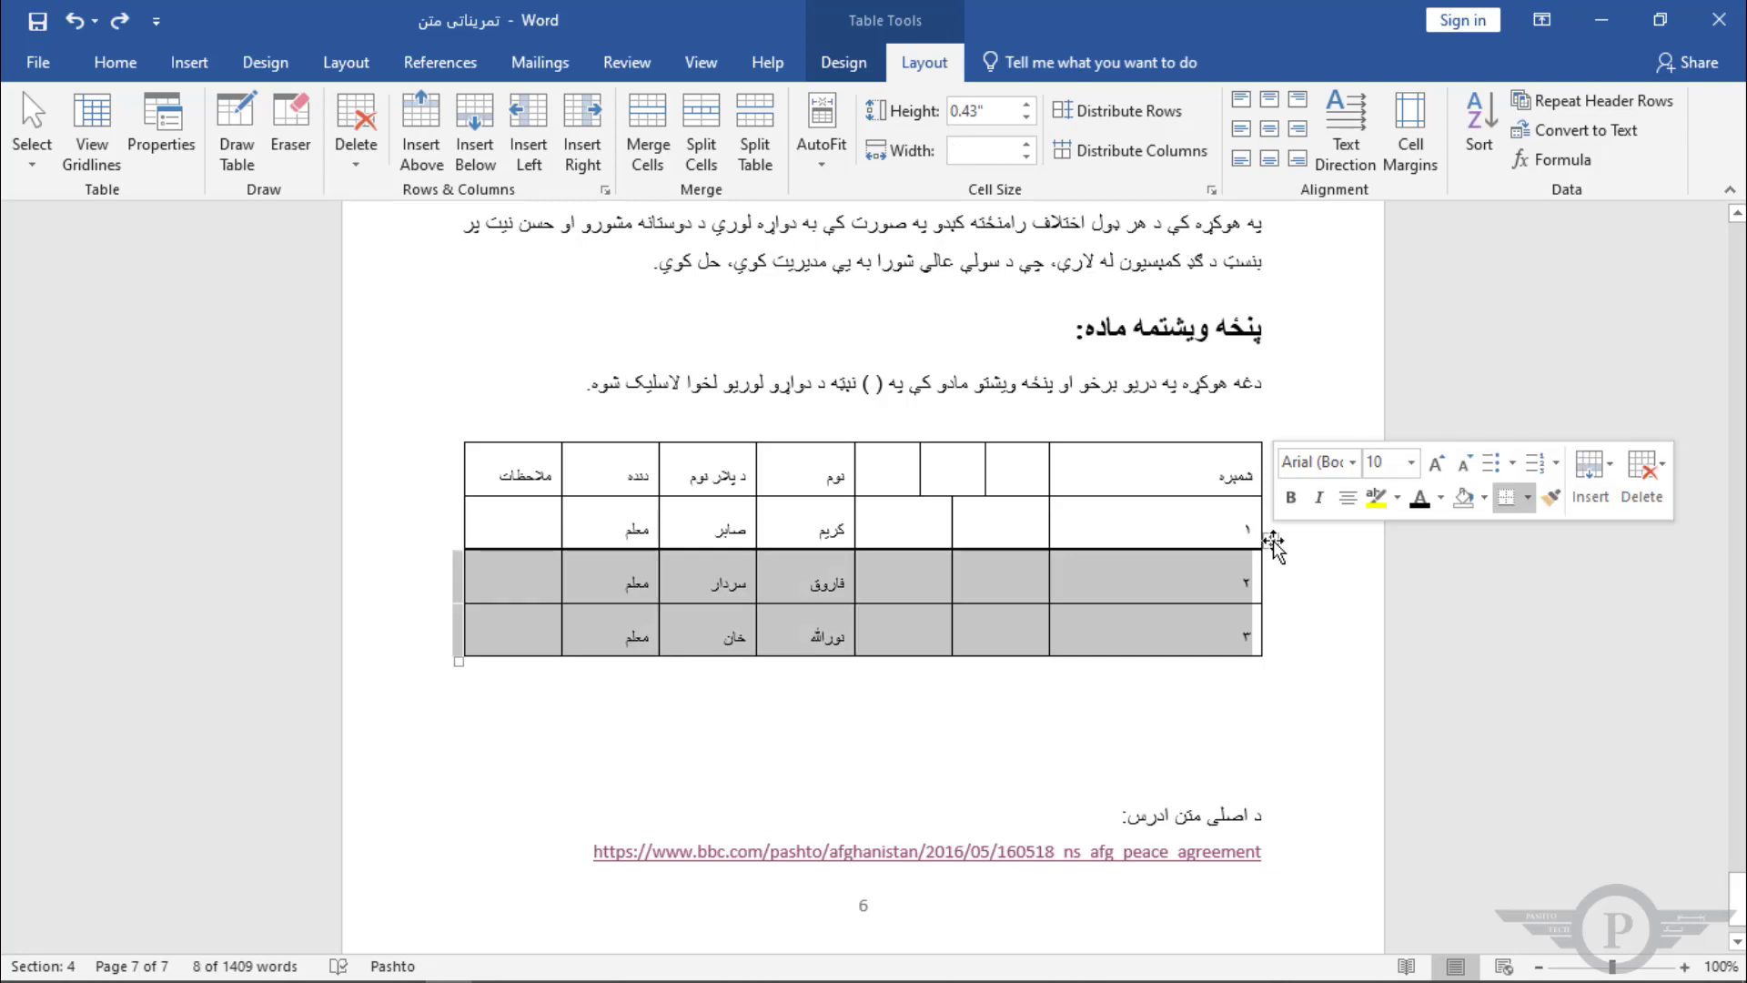
left_click_drag(1272, 544, 1265, 644)
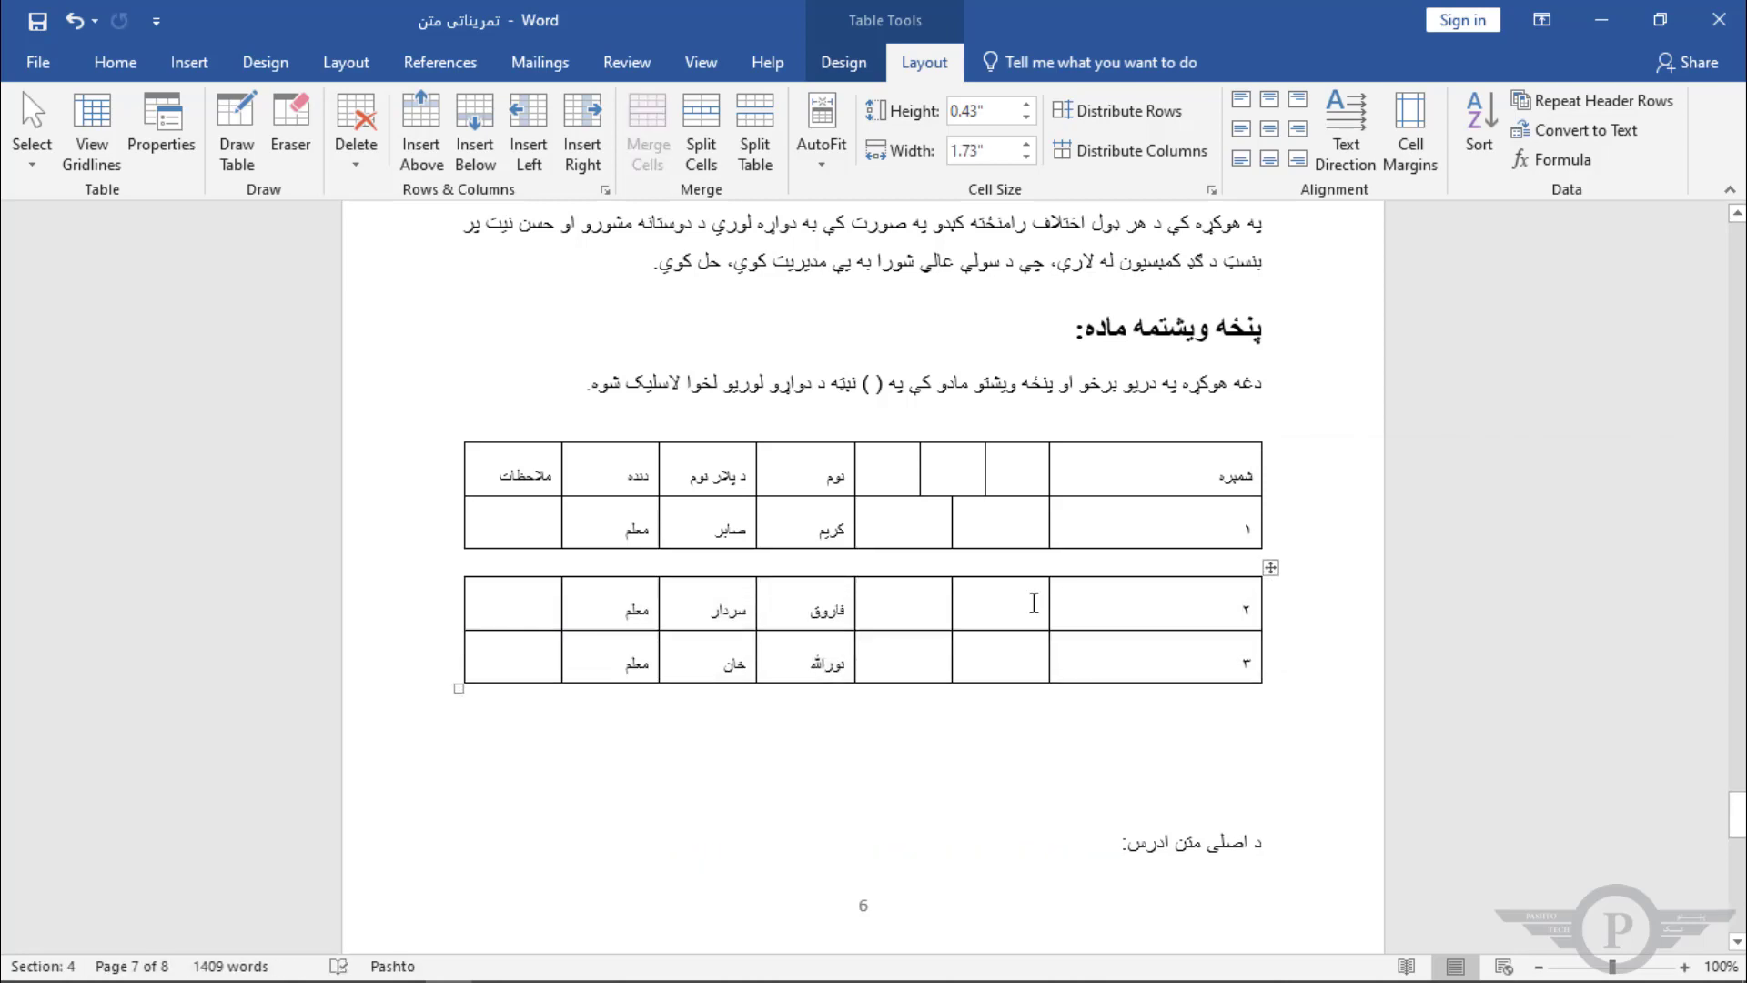
key("ctrl+z")
key("ctrl+z")
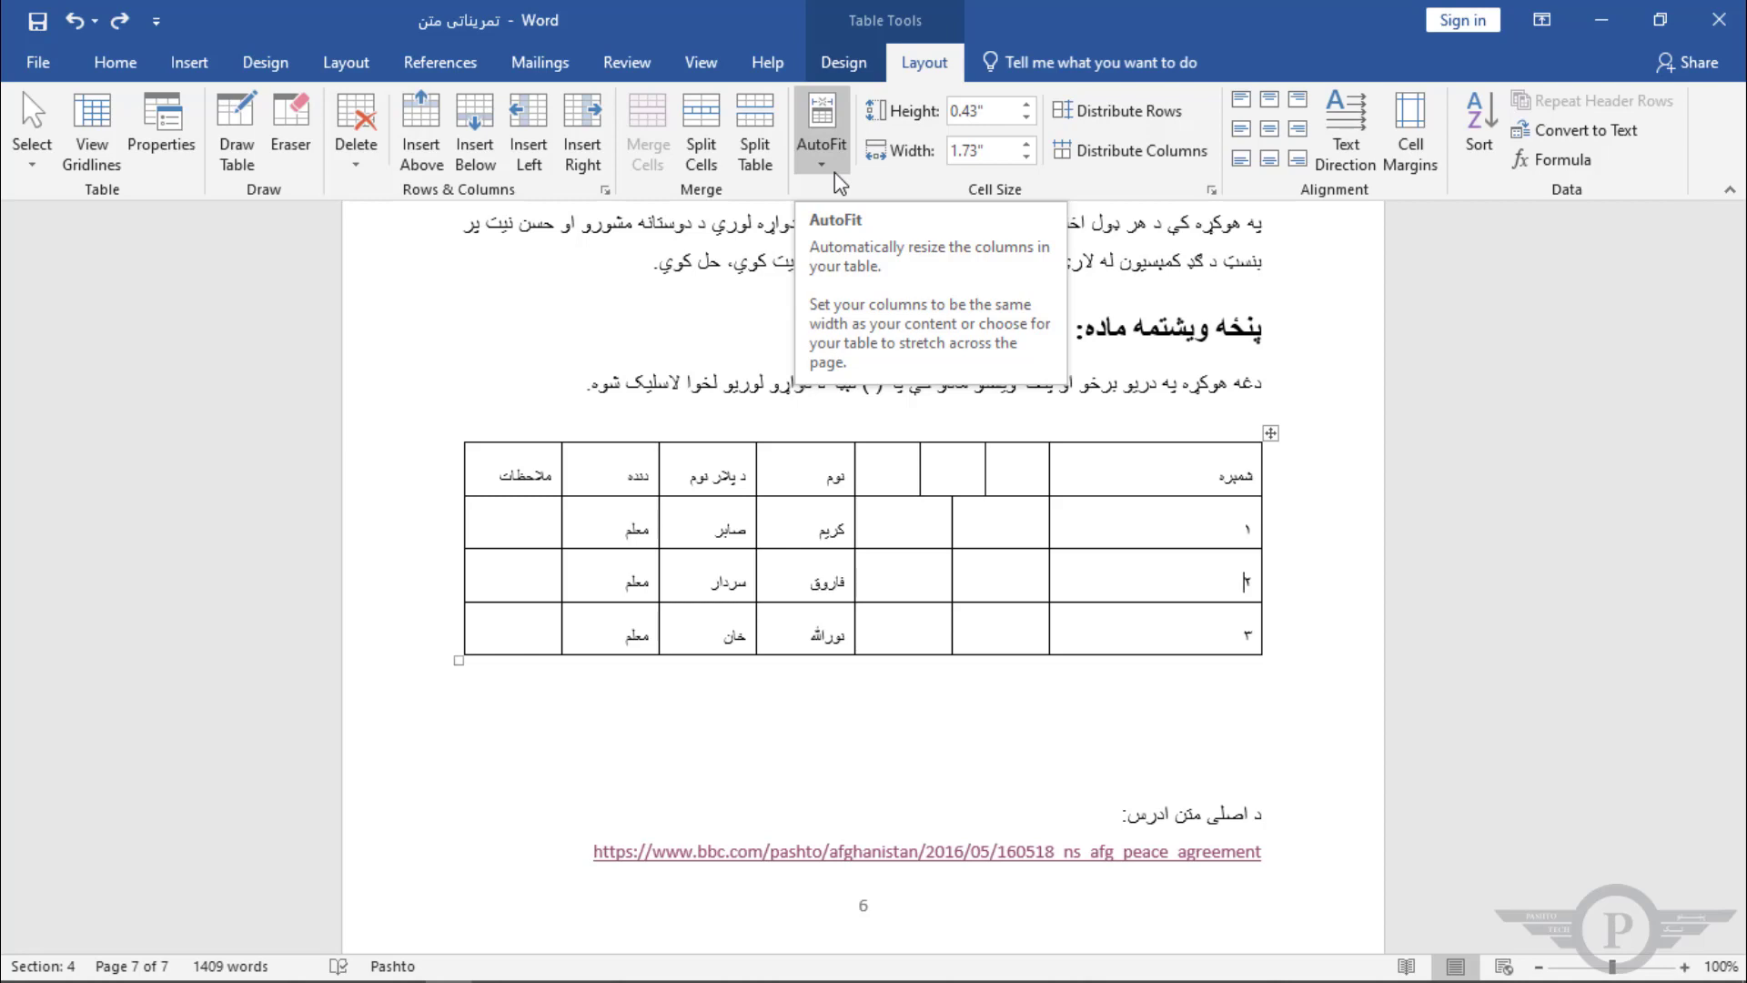
Step: Apply AutoFit Contents and AutoFit Window to the table in turn
left_click(1170, 468)
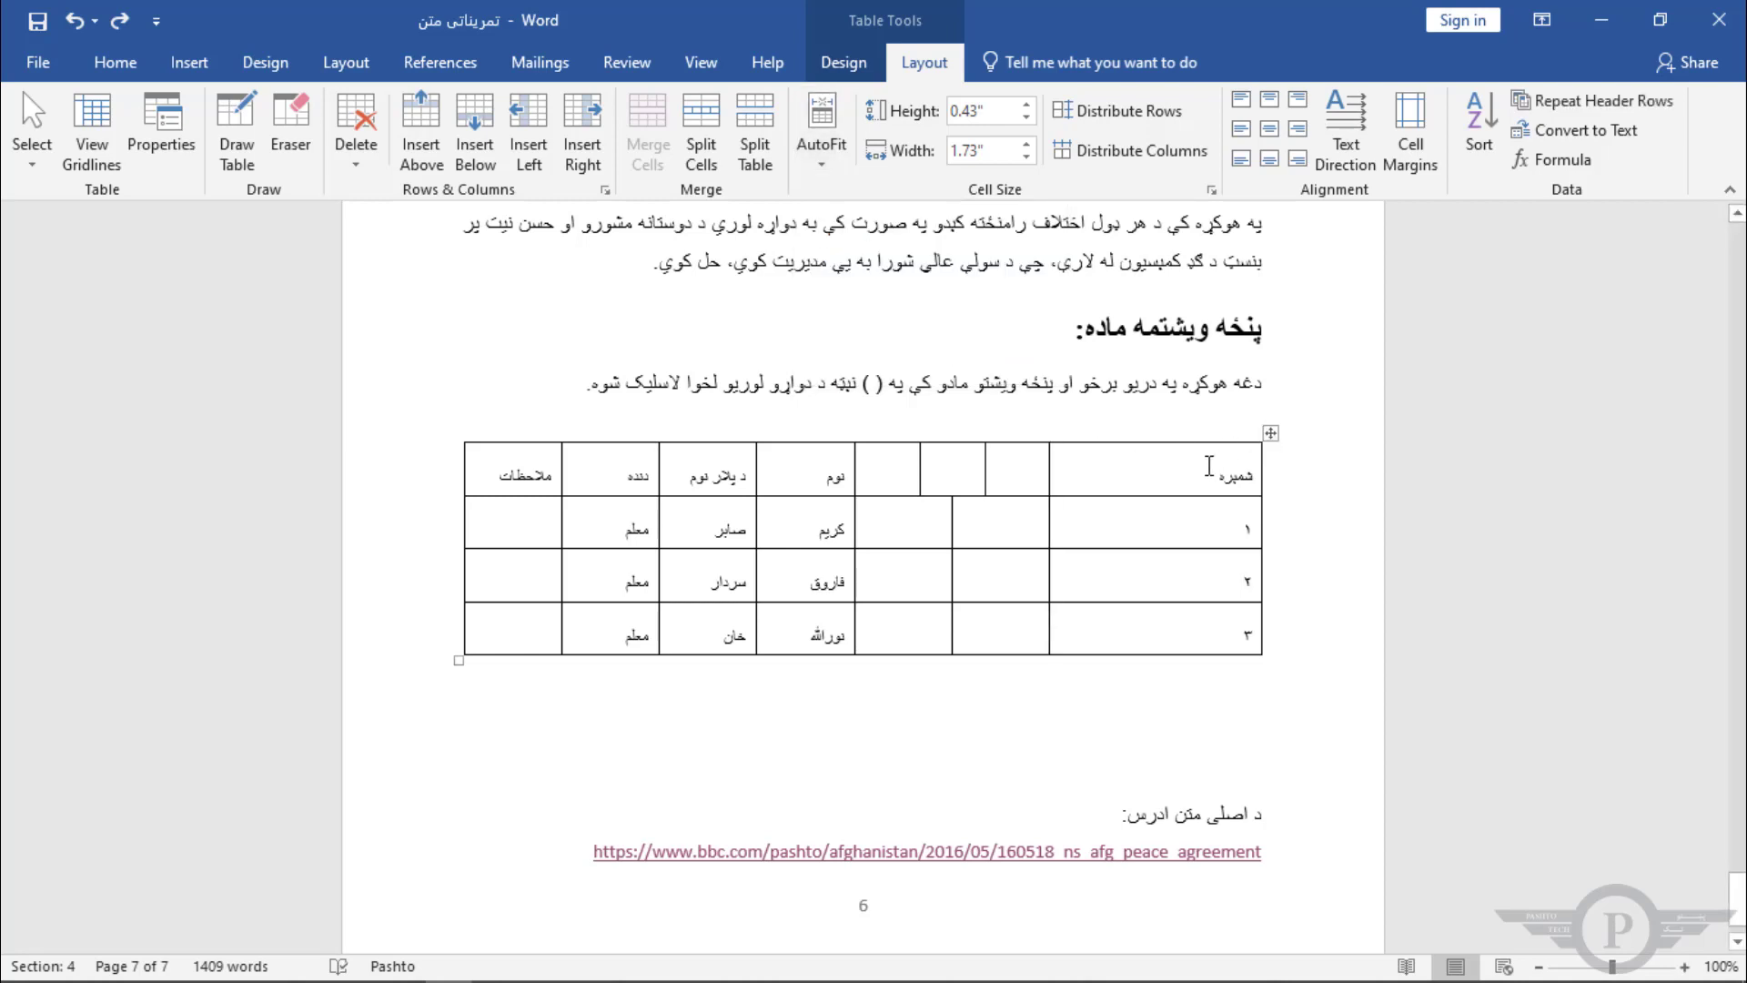
left_click(828, 165)
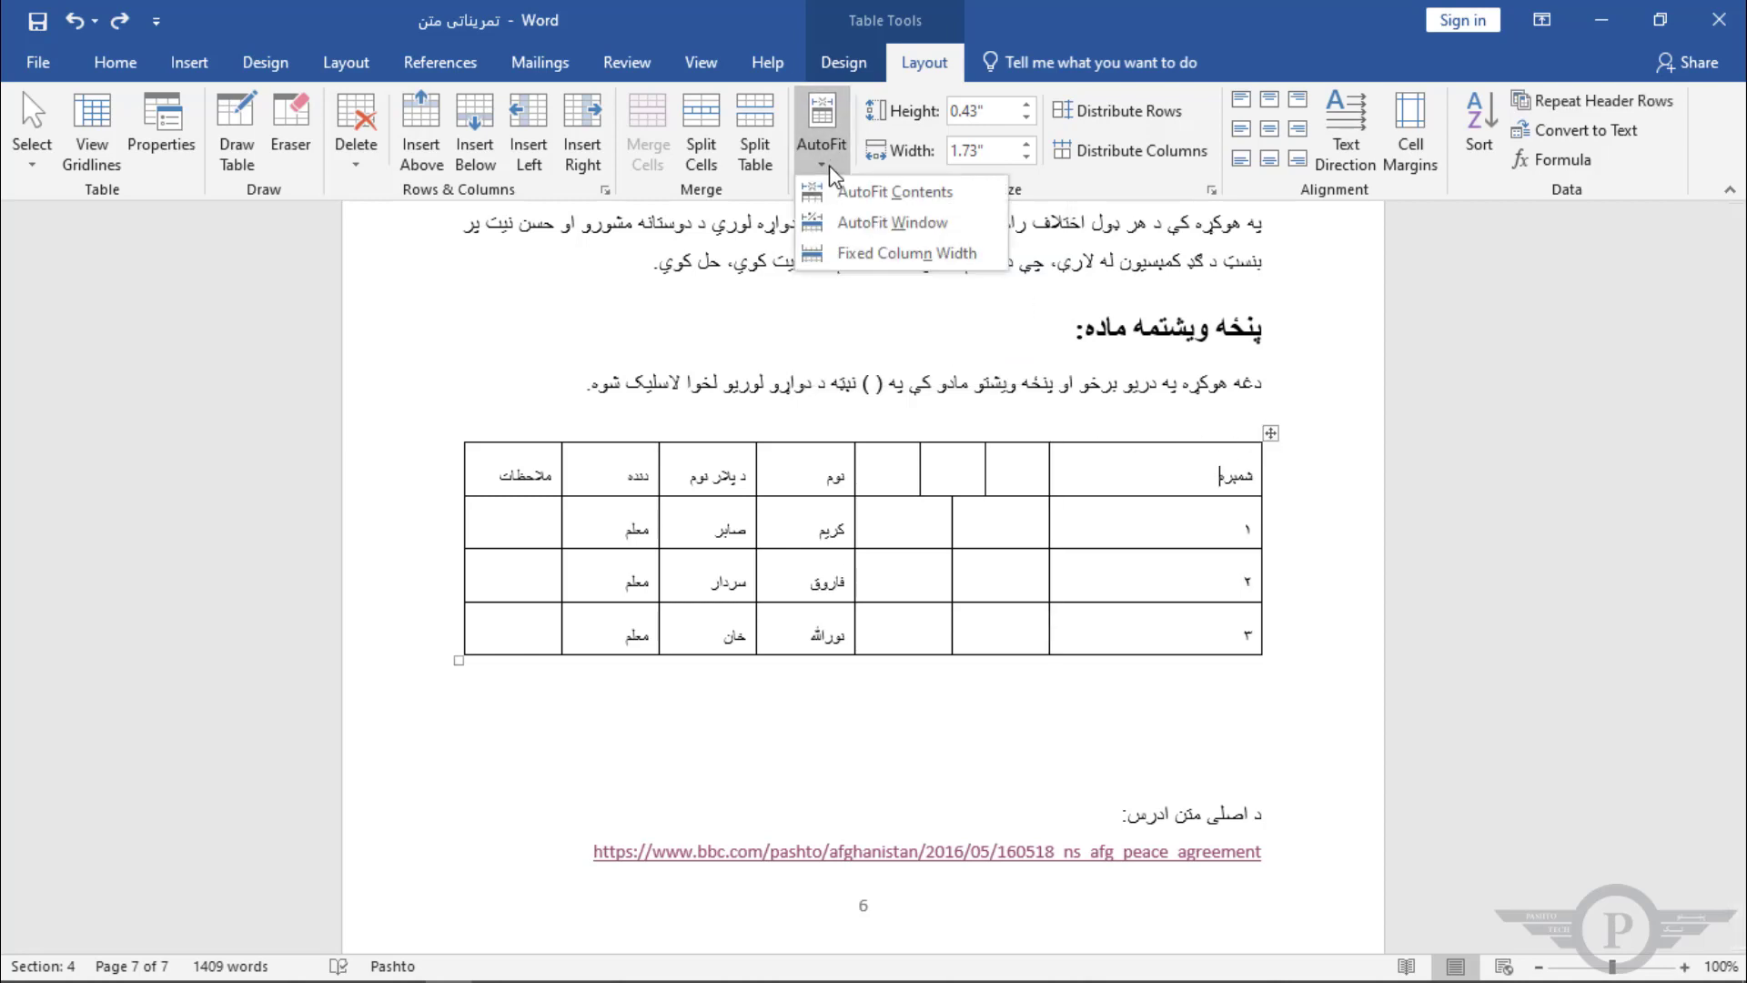
left_click(892, 202)
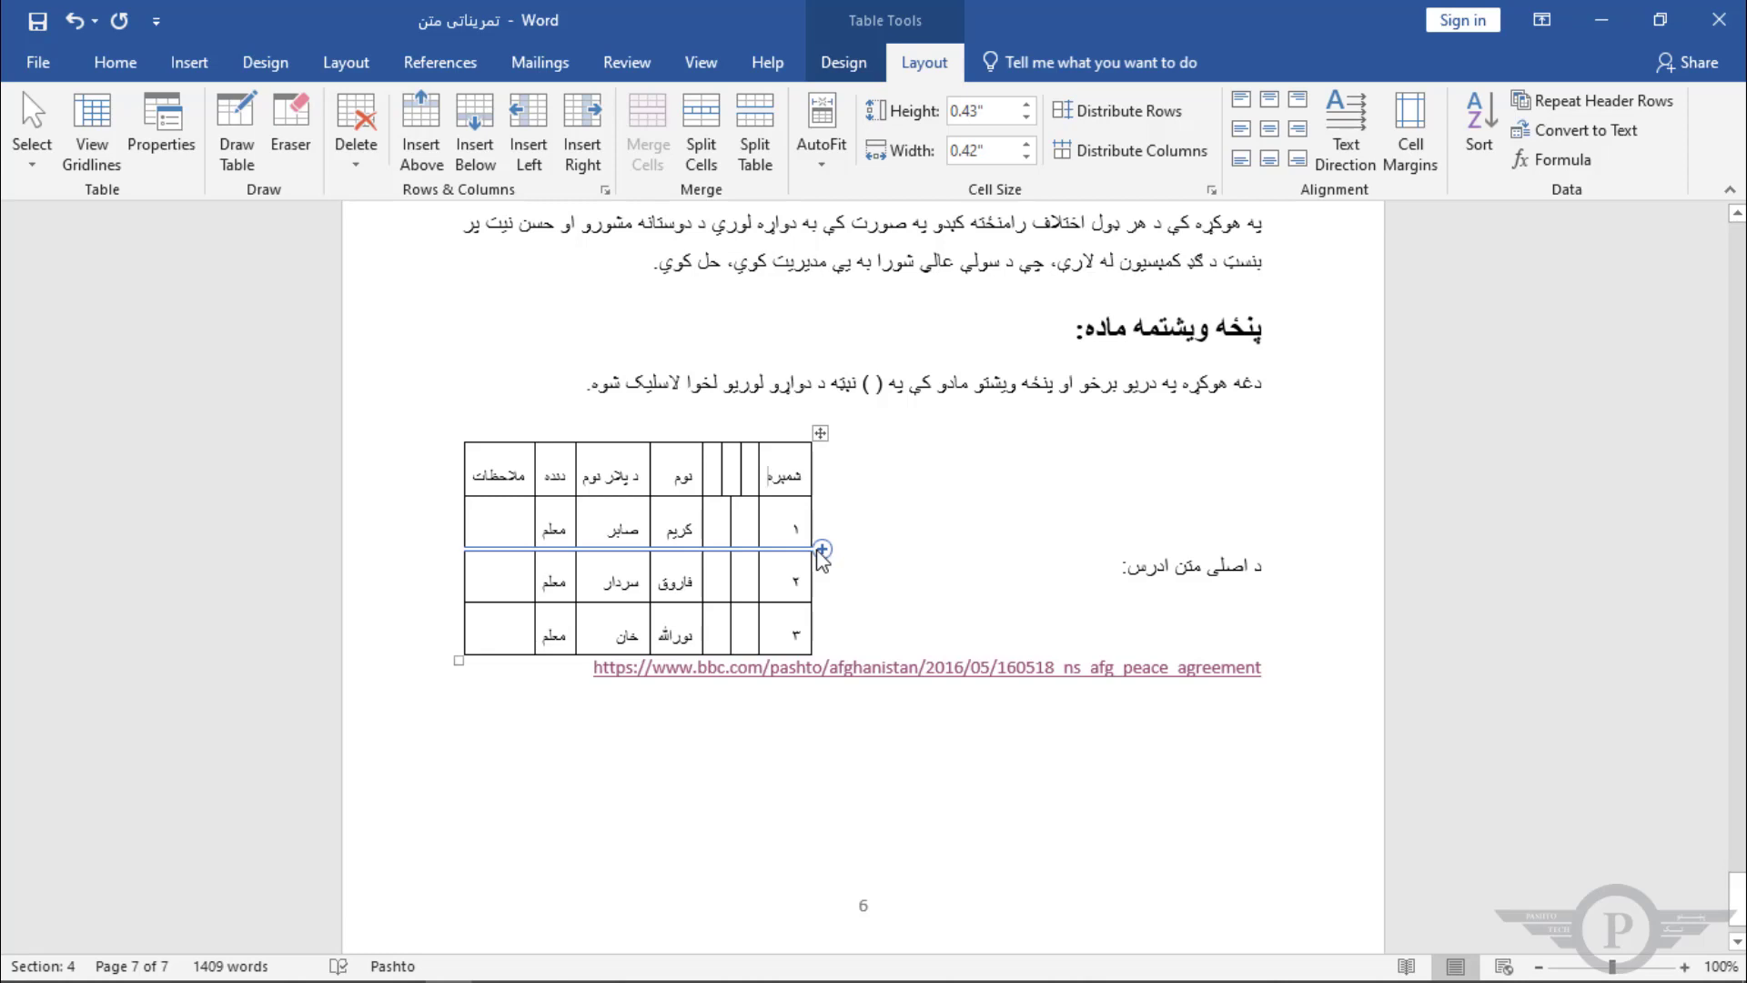
left_click(829, 176)
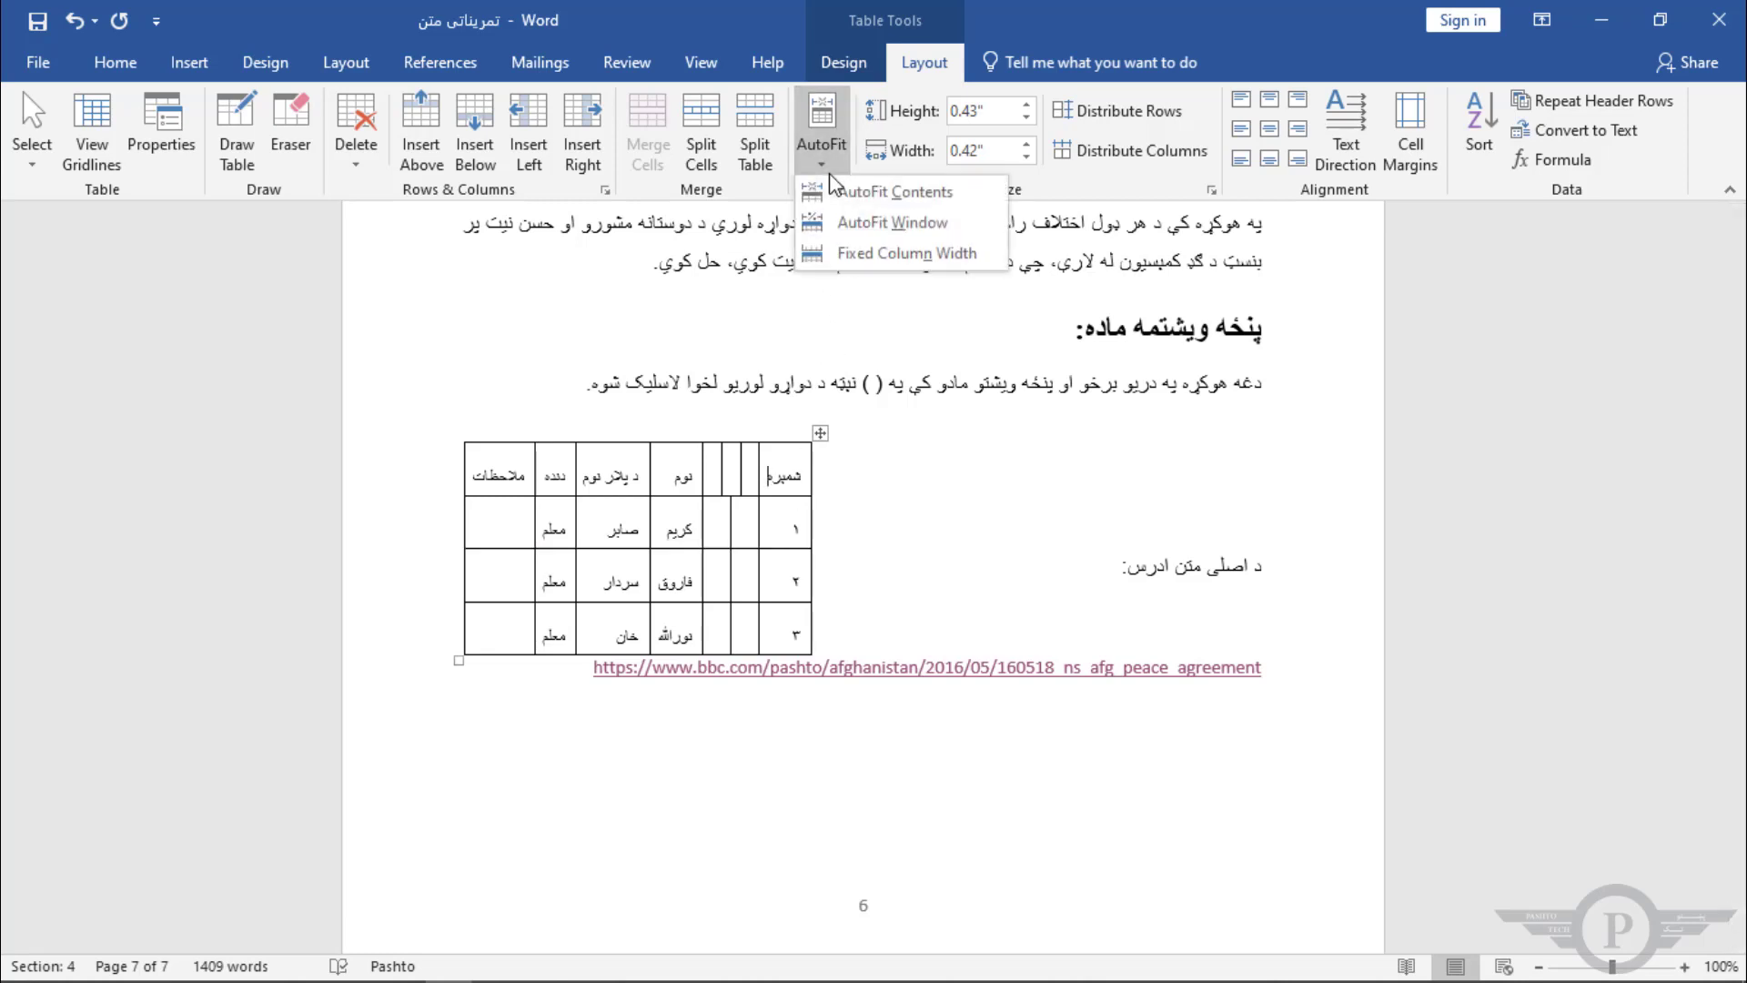
left_click(916, 228)
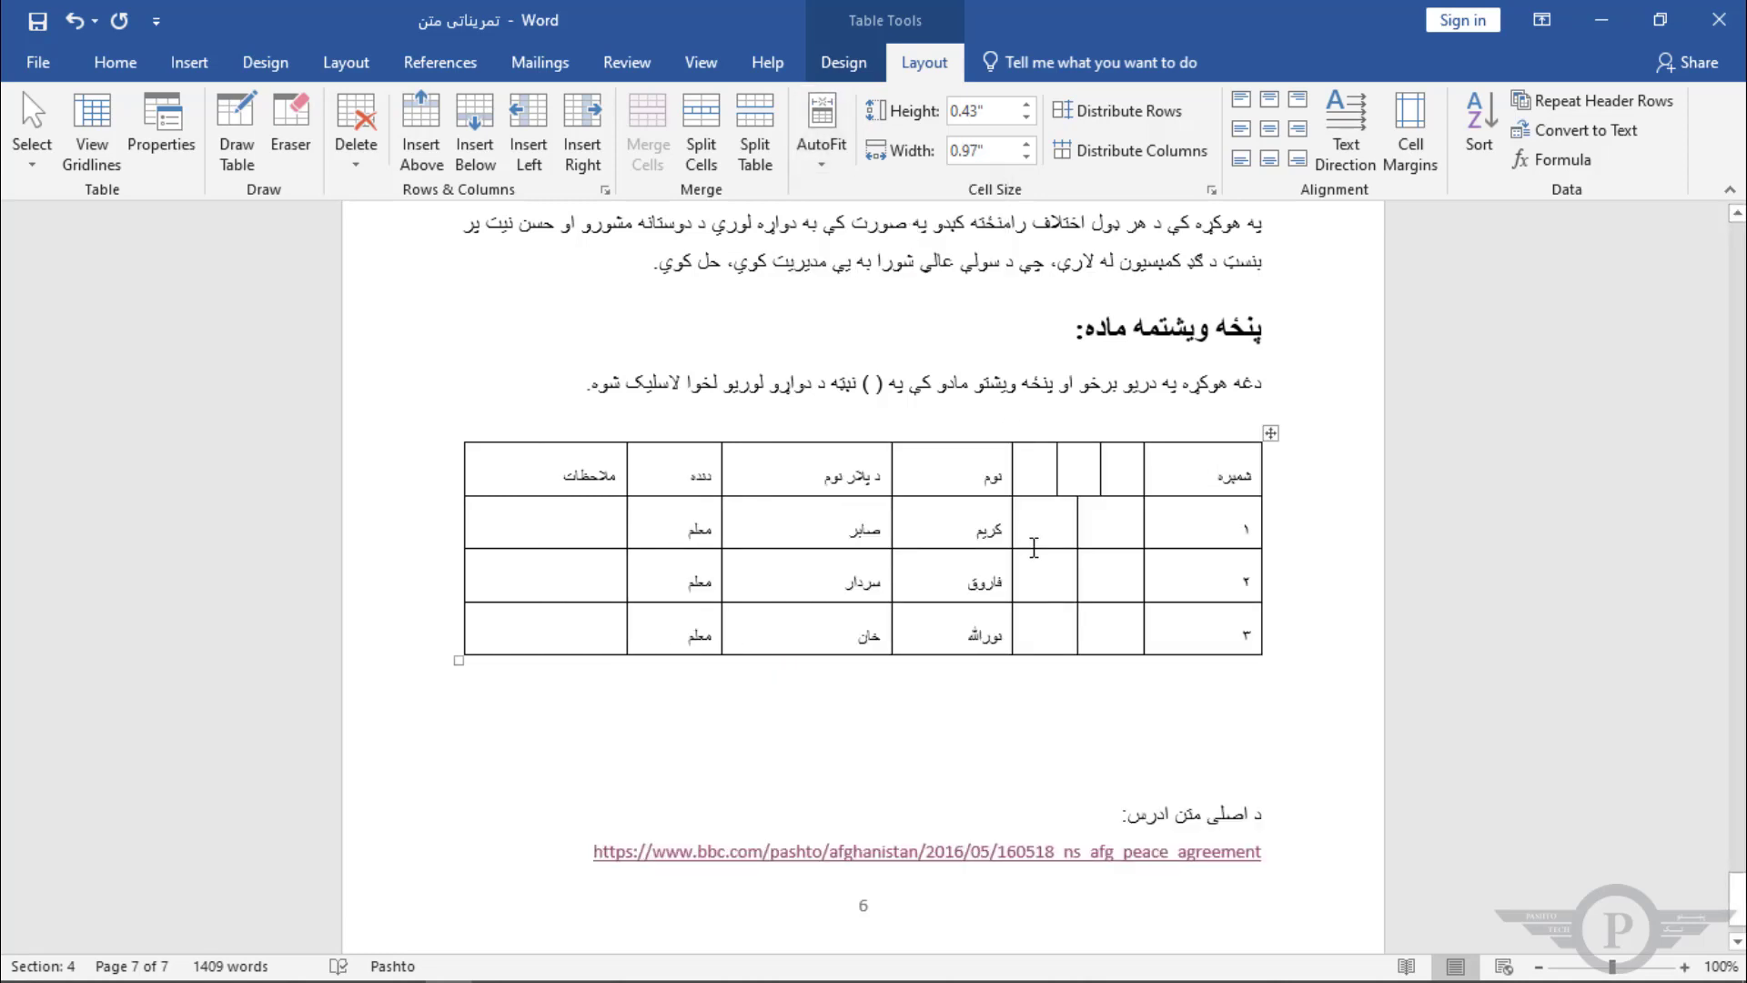
Step: Type a long run of a's into the numbering column's header cell to test resizing, and delete it
type("aaaaaaaaaaaaaaaaaaaaaaaaaaaaaaaa")
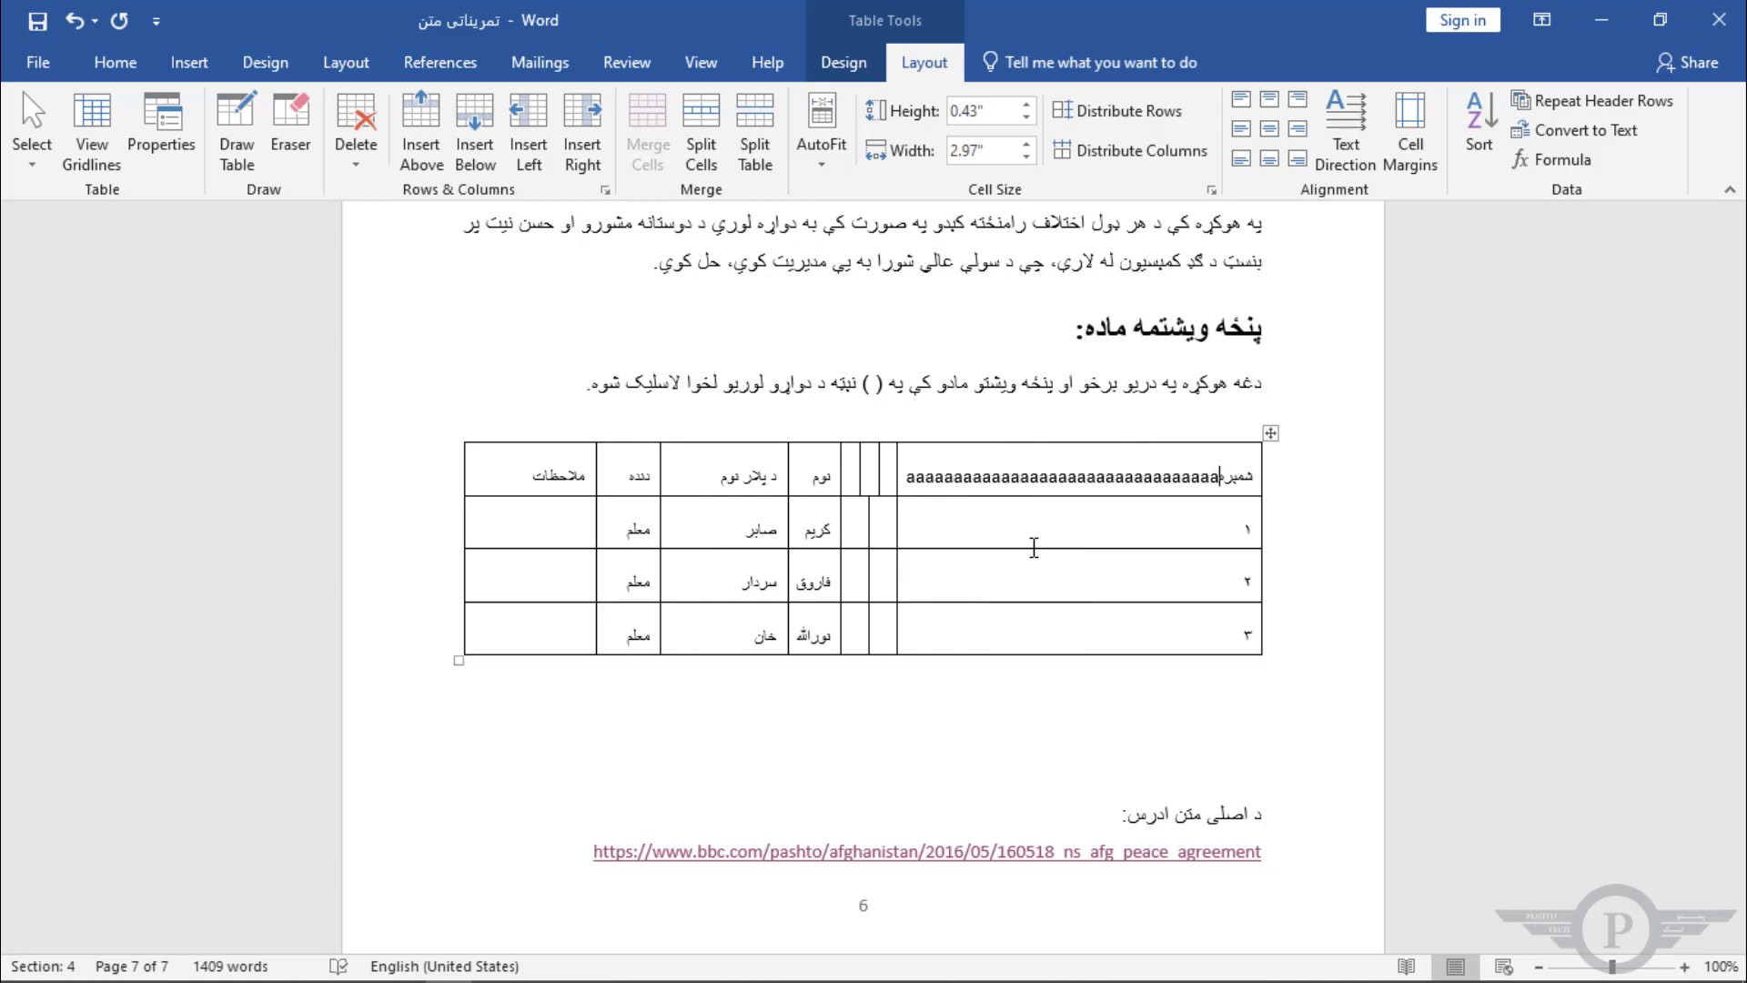
key("BackSpace")
key("BackSpace")
key("BackSpace")
key("BackSpace")
key("BackSpace")
key("BackSpace")
key("BackSpace")
key("BackSpace")
key("BackSpace")
key("BackSpace")
key("BackSpace")
key("BackSpace")
key("BackSpace")
key("BackSpace")
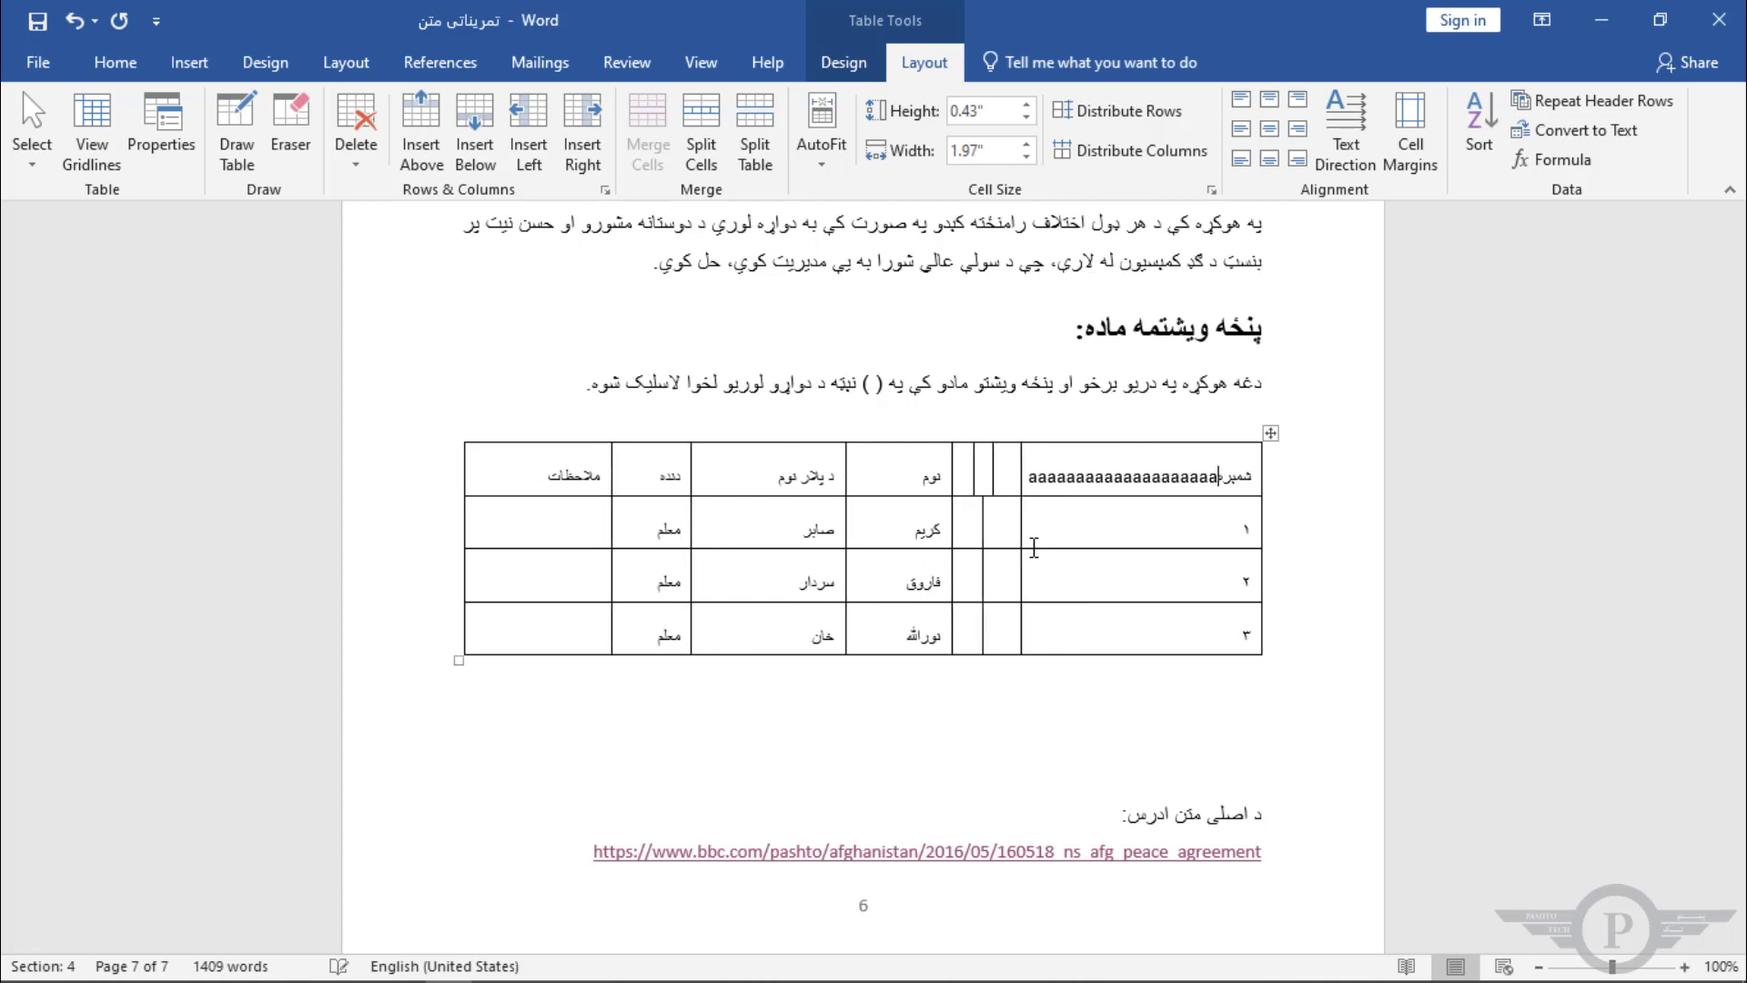
key("BackSpace")
key("BackSpace")
key("BackSpace")
key("BackSpace")
key("BackSpace")
key("BackSpace")
key("BackSpace")
key("BackSpace")
key("BackSpace")
key("BackSpace")
key("BackSpace")
key("BackSpace")
key("BackSpace")
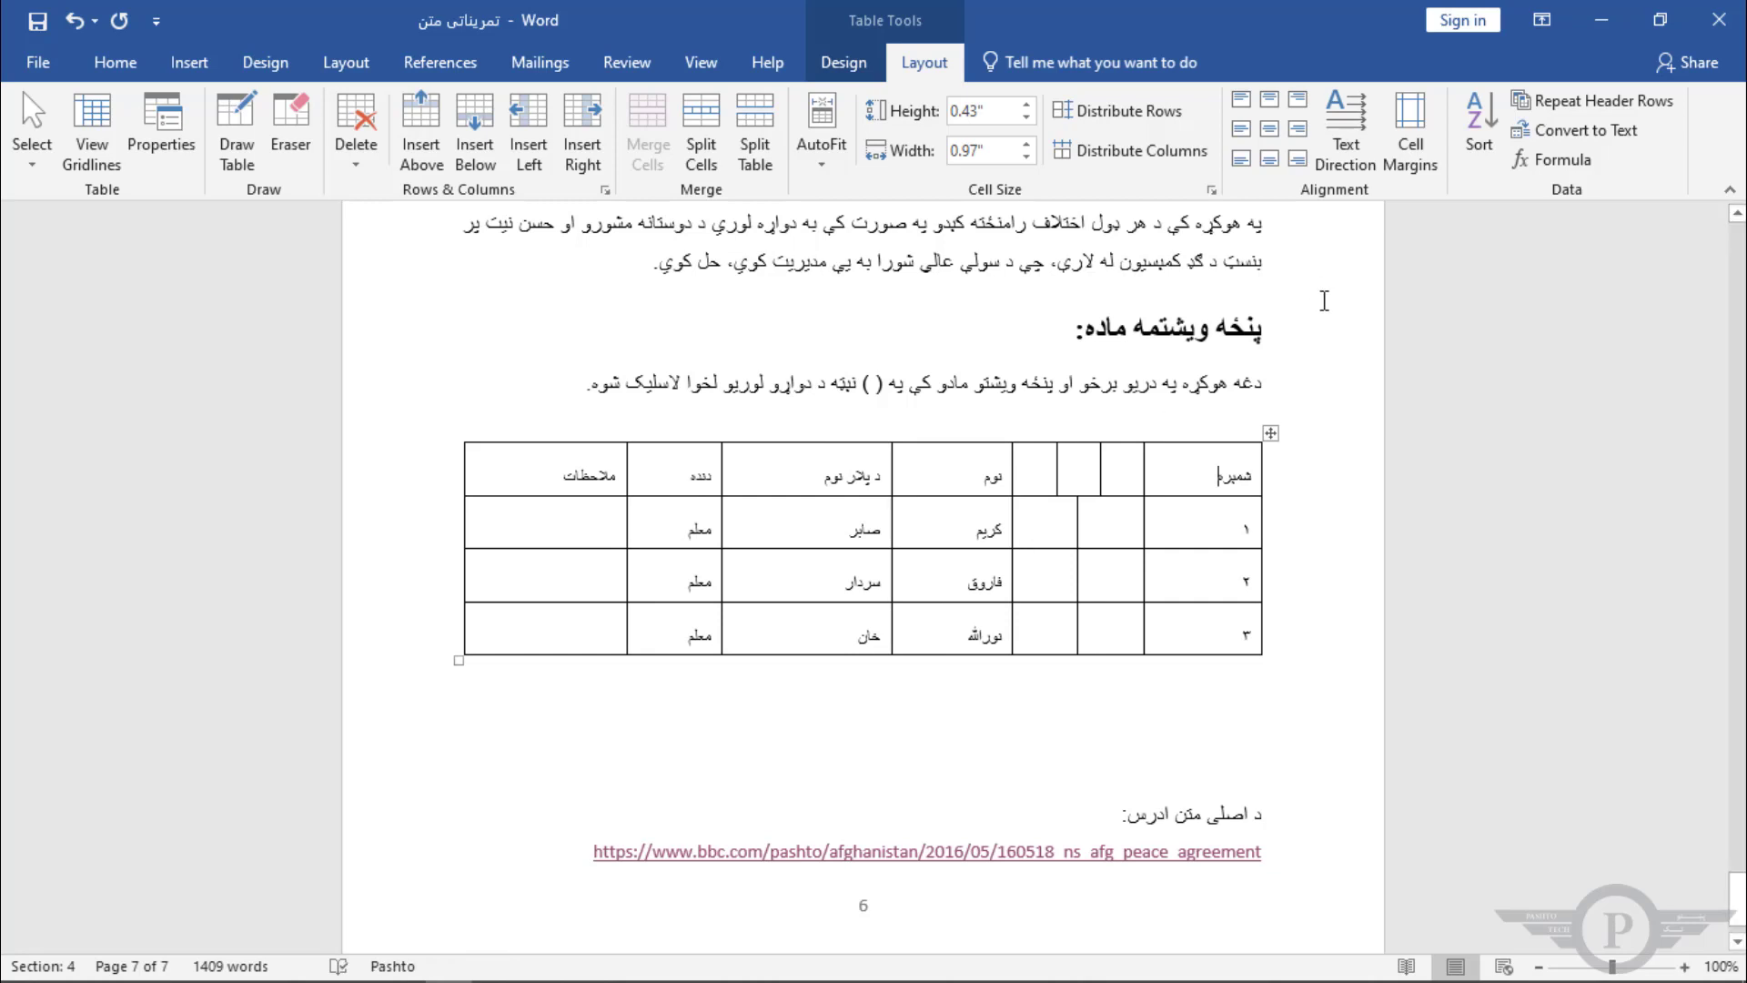
Step: Select the whole table and set it to Fixed Column Width
left_click(1271, 434)
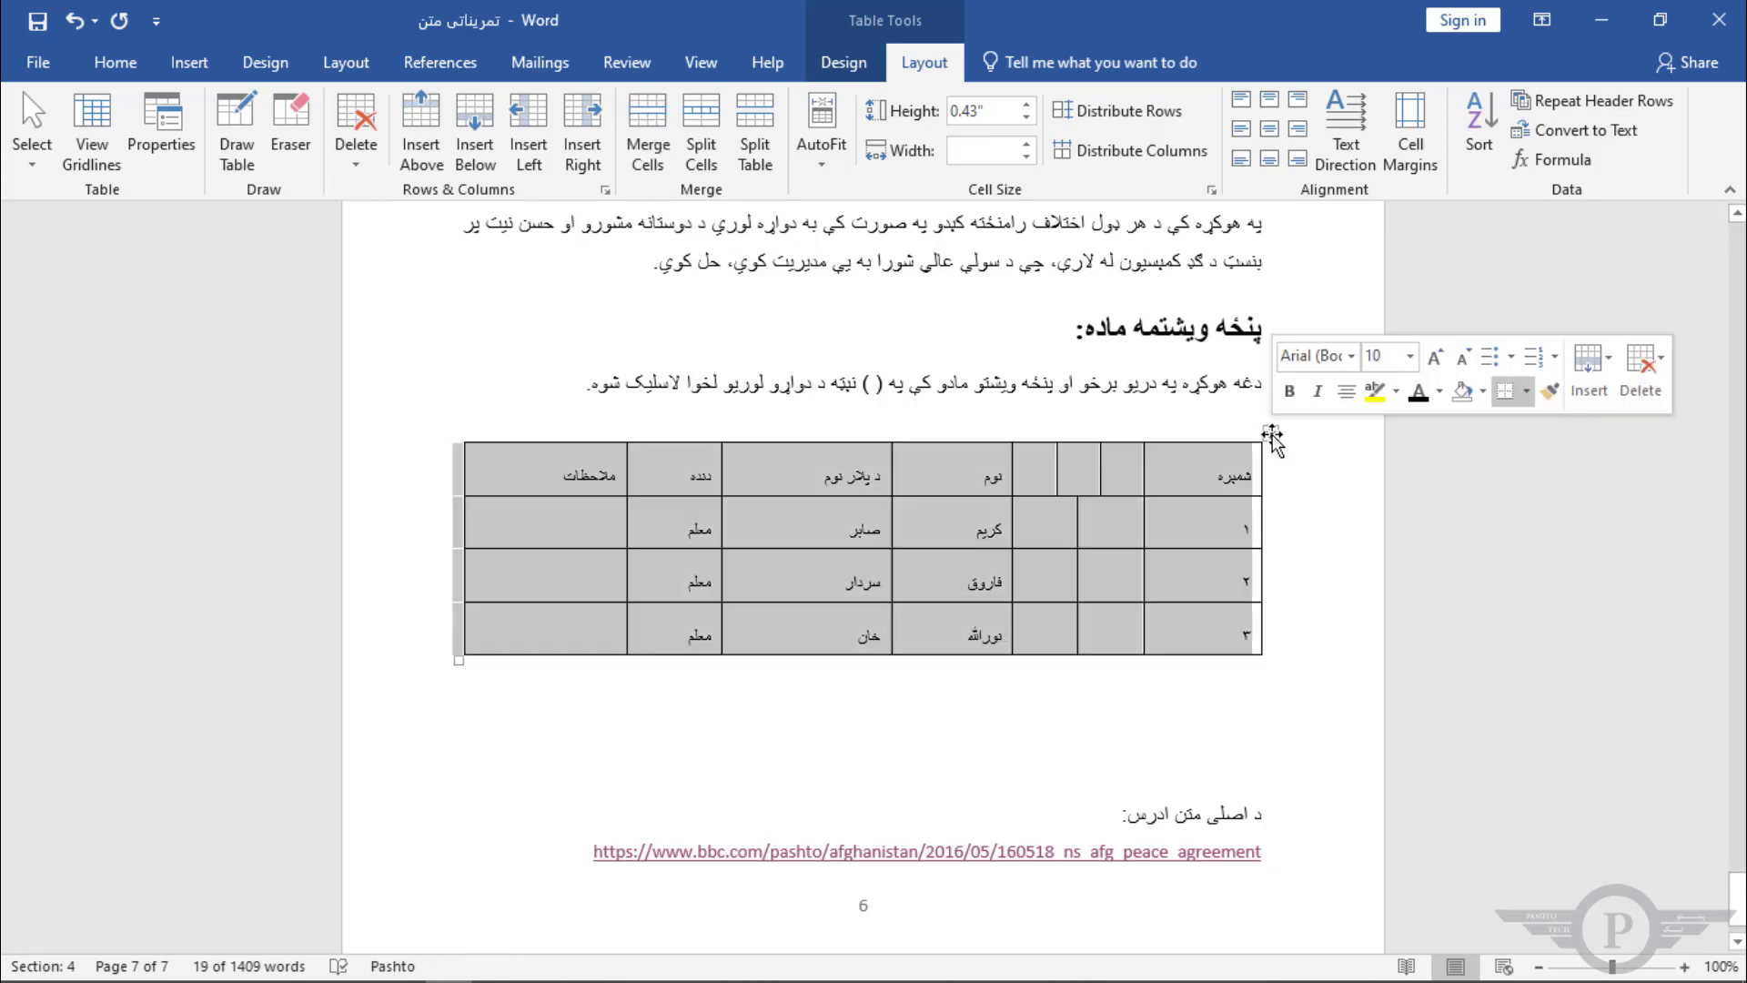
left_click(829, 168)
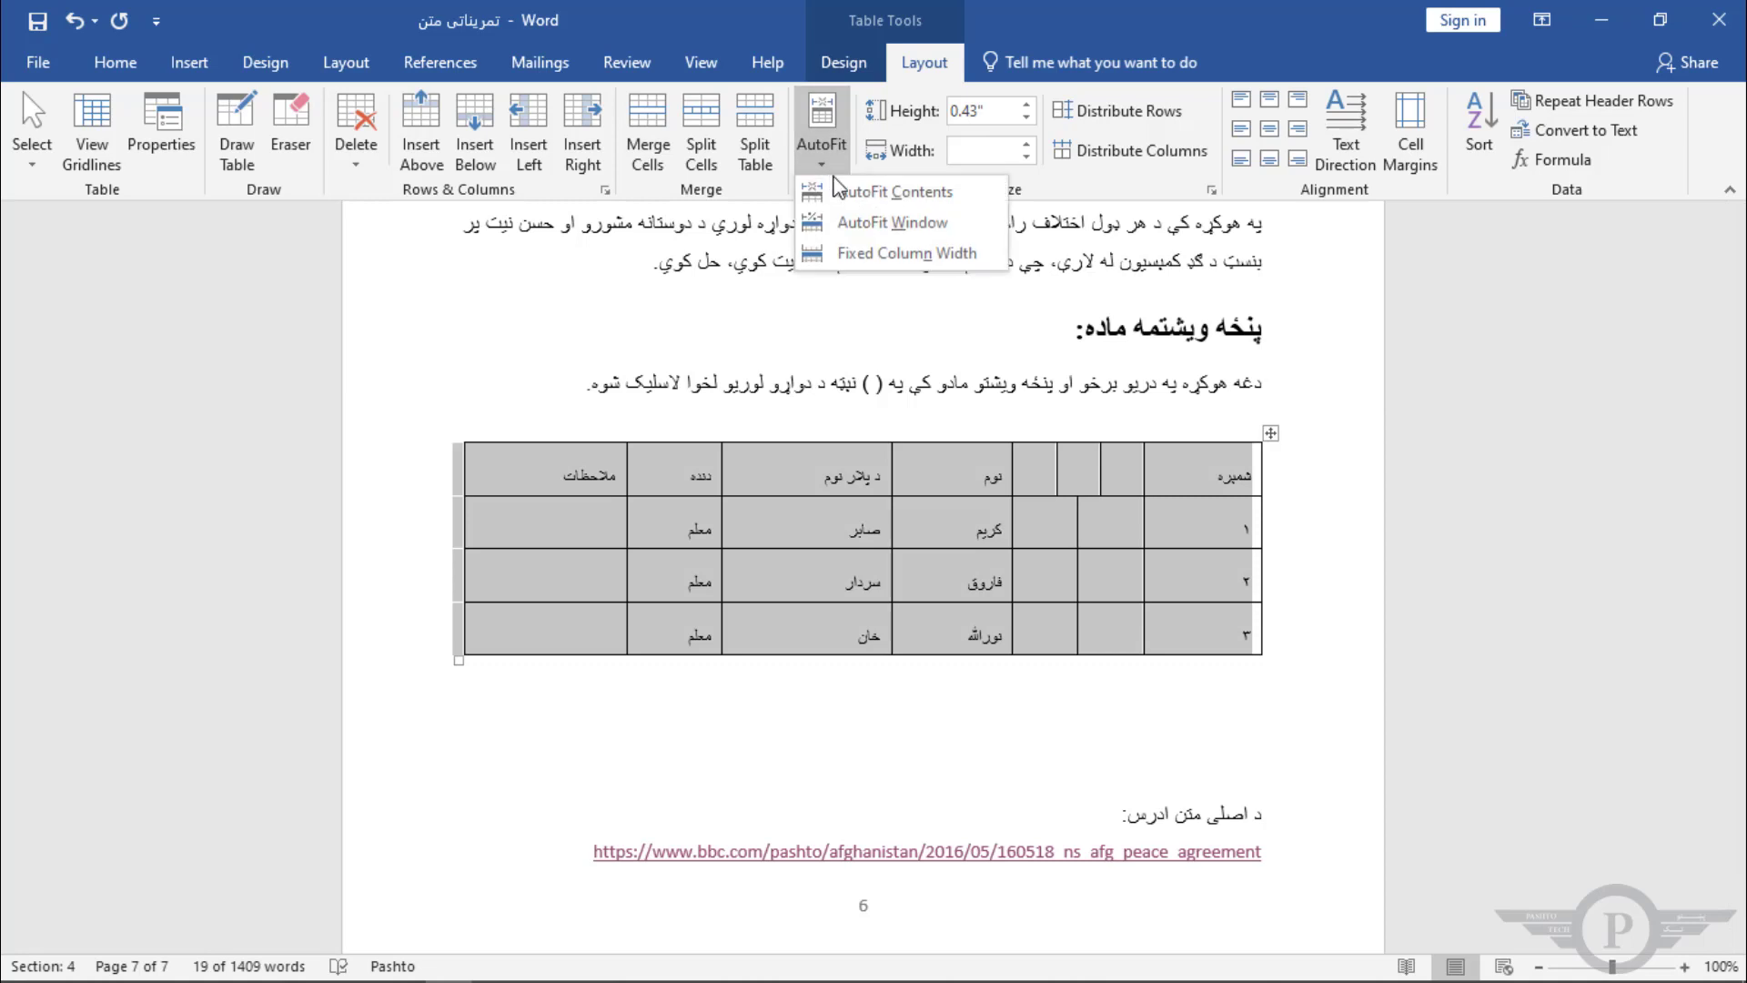
left_click(889, 254)
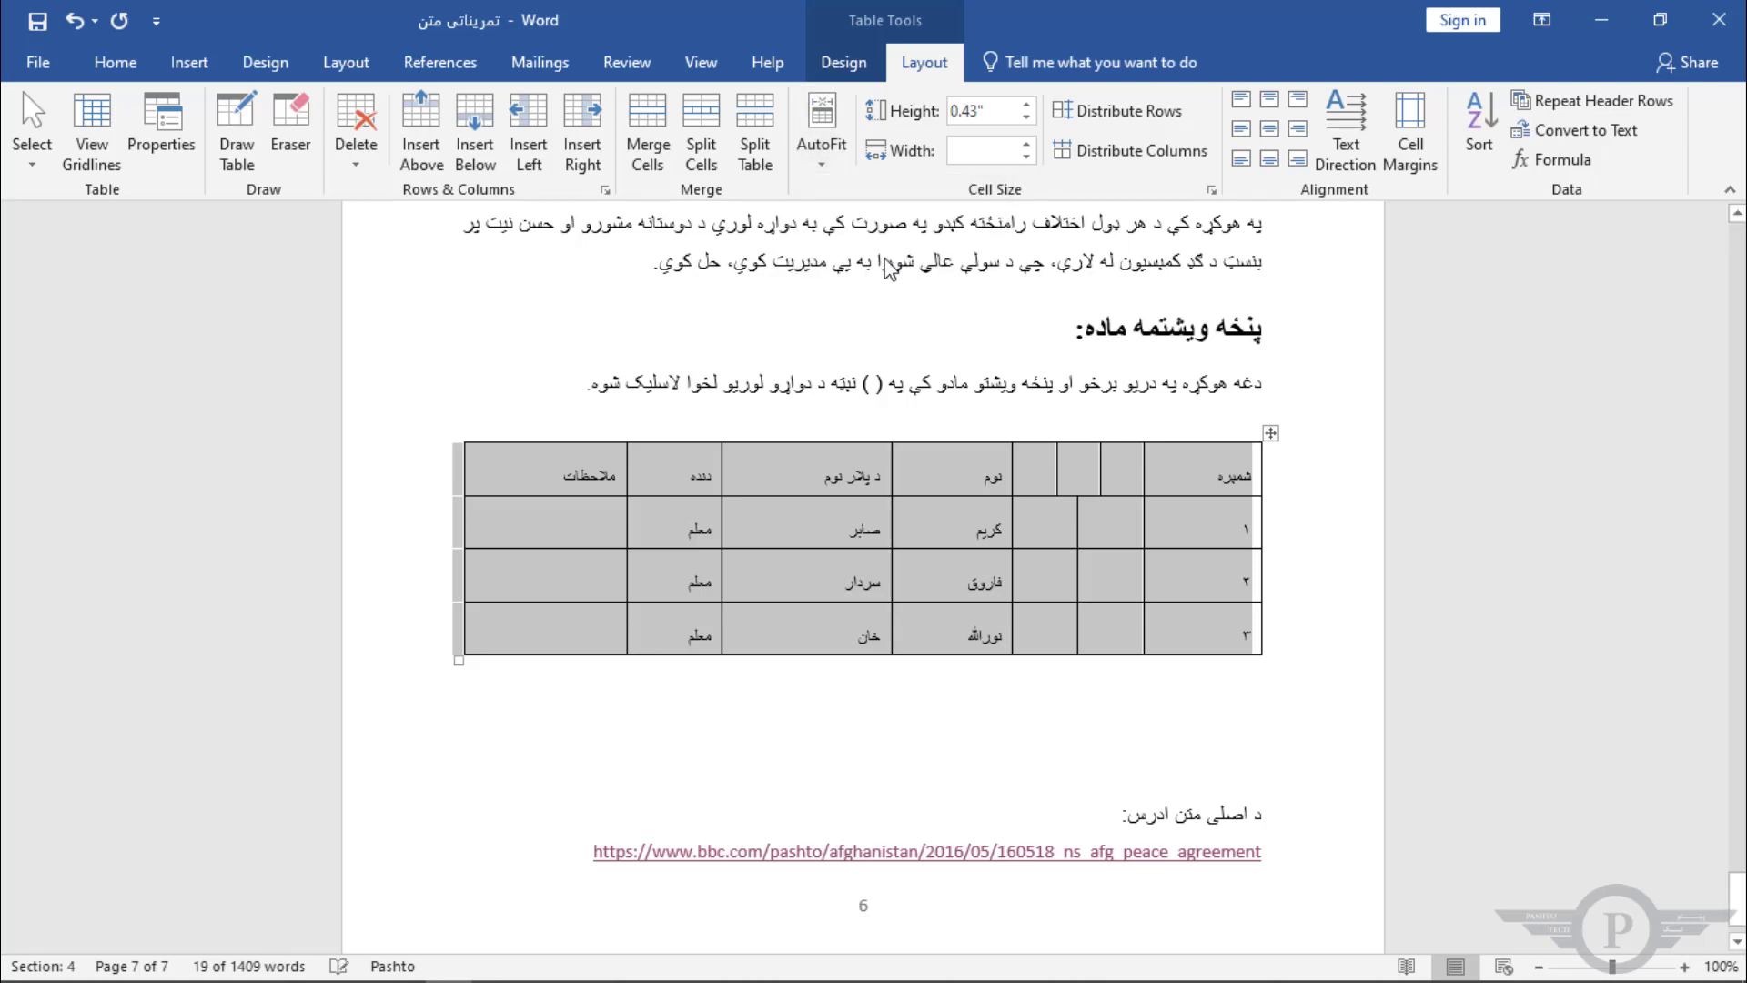
Step: Type a long run of v's into the numbering column's header cell and delete the wrapped part
left_click(1198, 480)
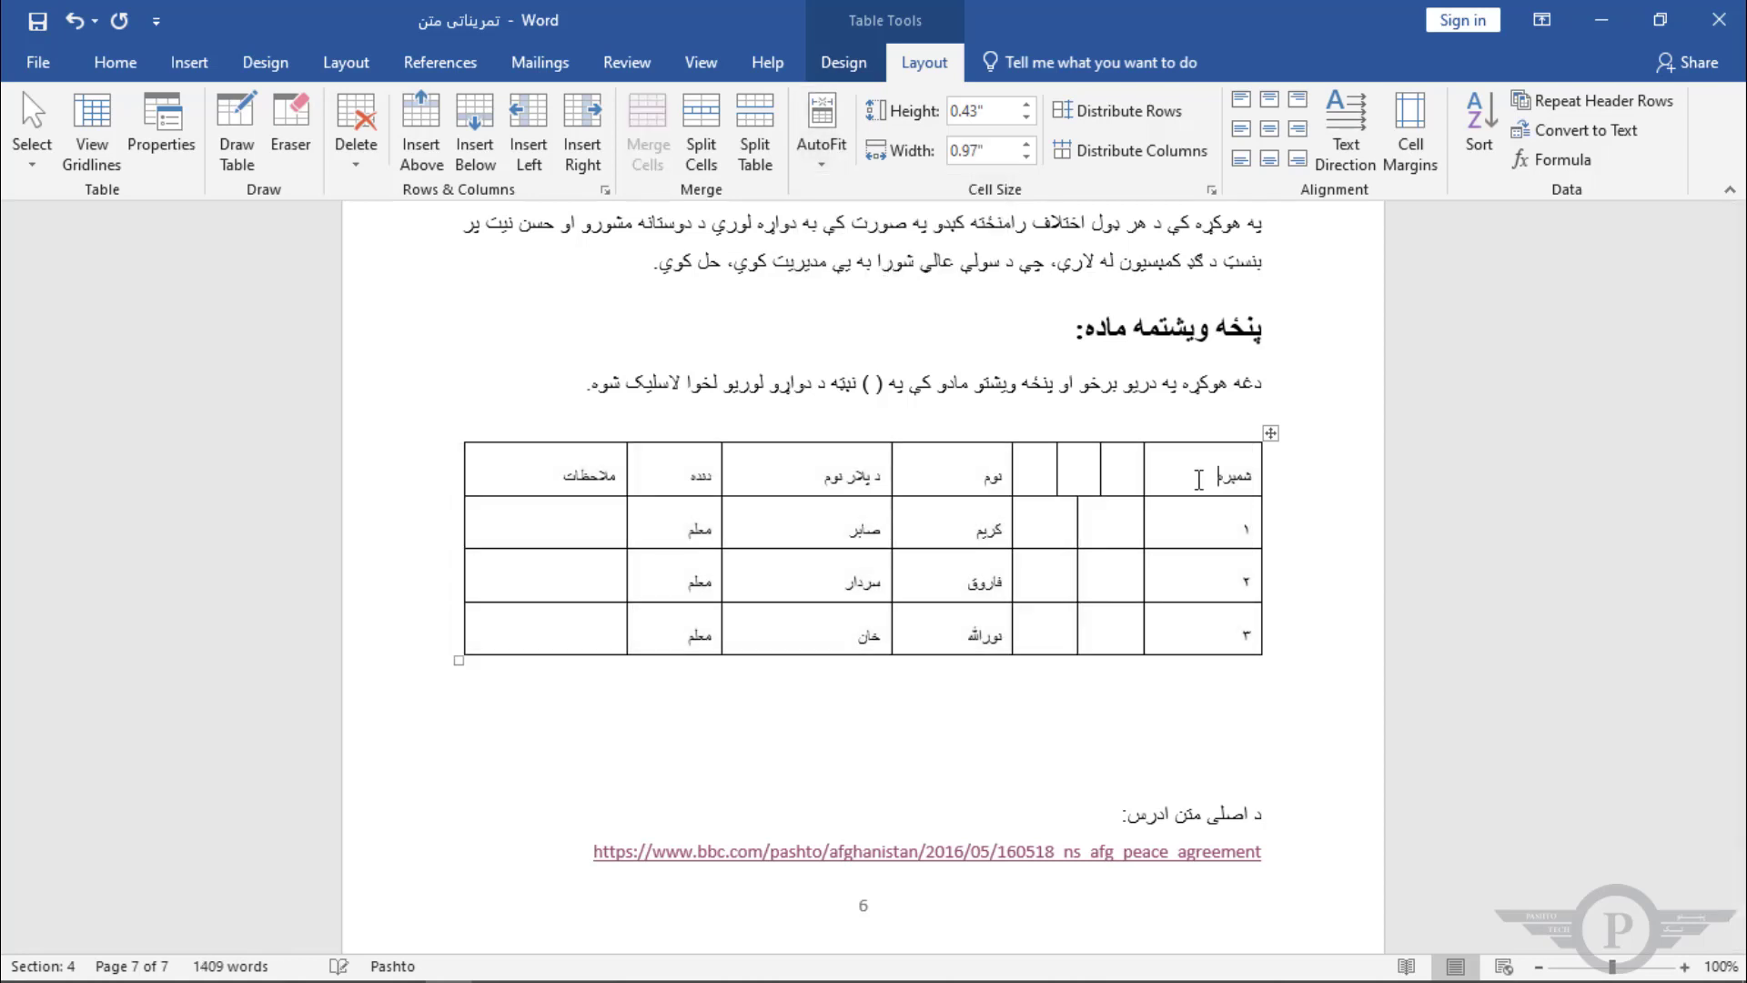
type("vvvvvvvvvvvvvvvvvvvvvvvvvvvvvvvvvvvv")
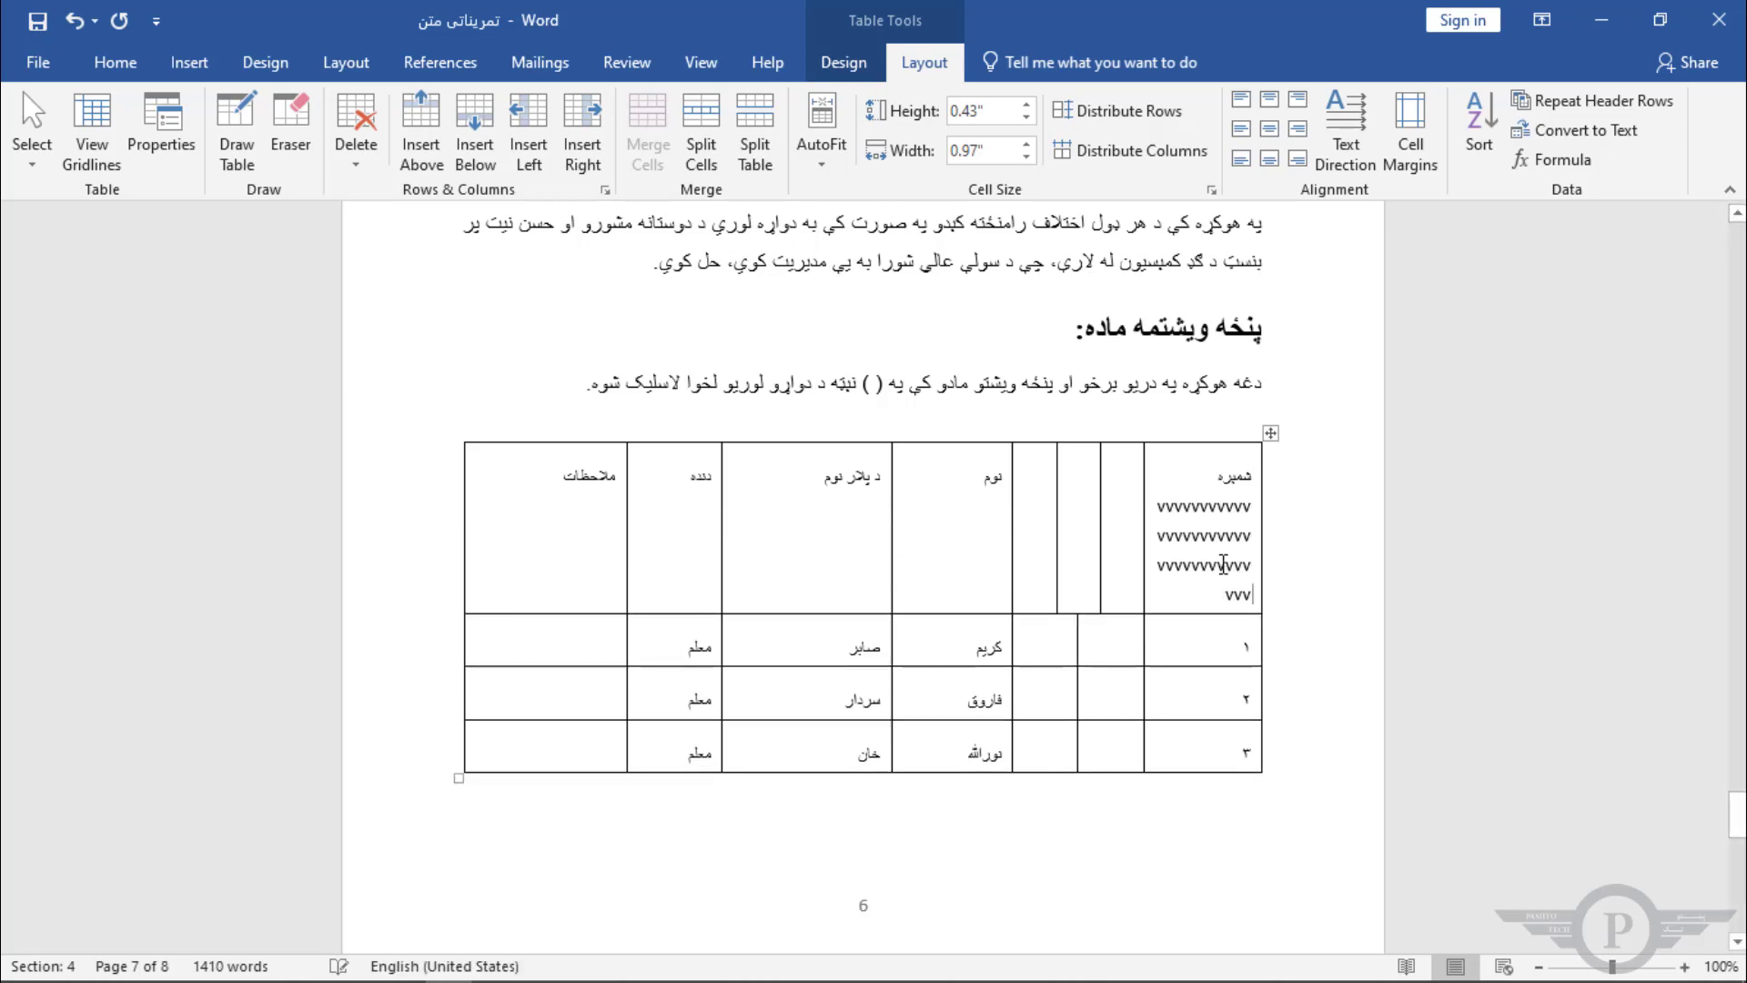
left_click_drag(1243, 587, 1249, 515)
key("Delete")
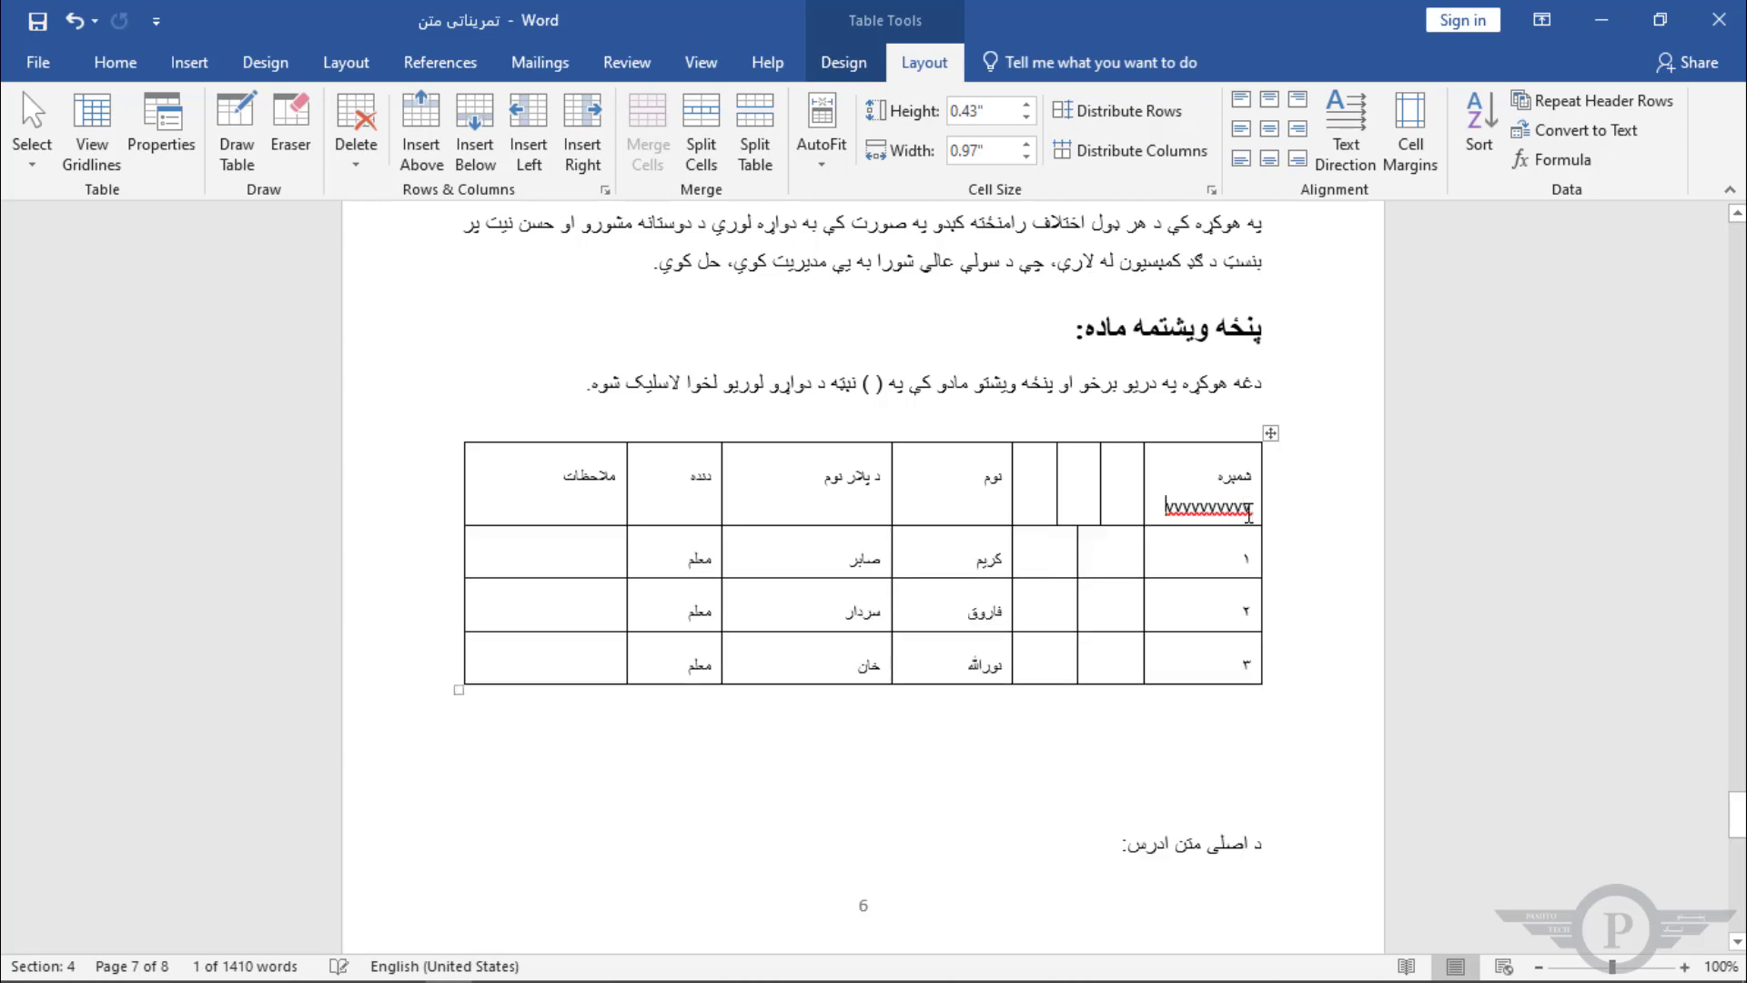
Step: Undo the typed v's and select the numbering column's header cell
key("ctrl+z")
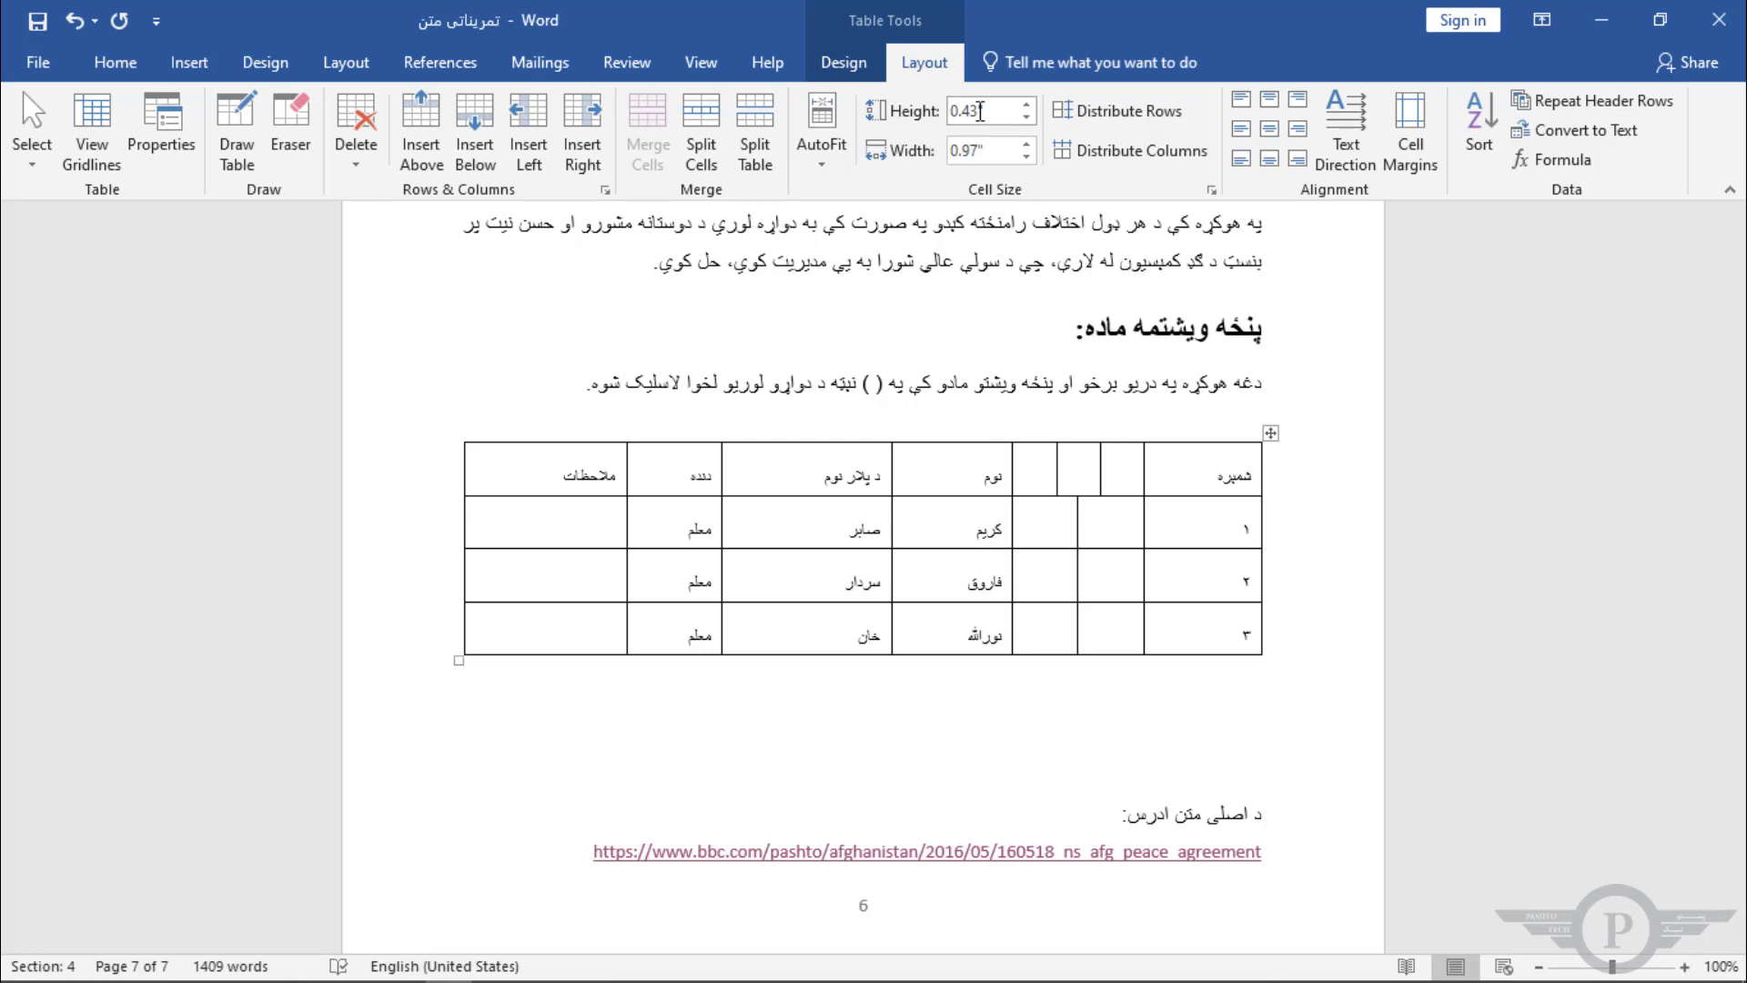
left_click(1197, 475)
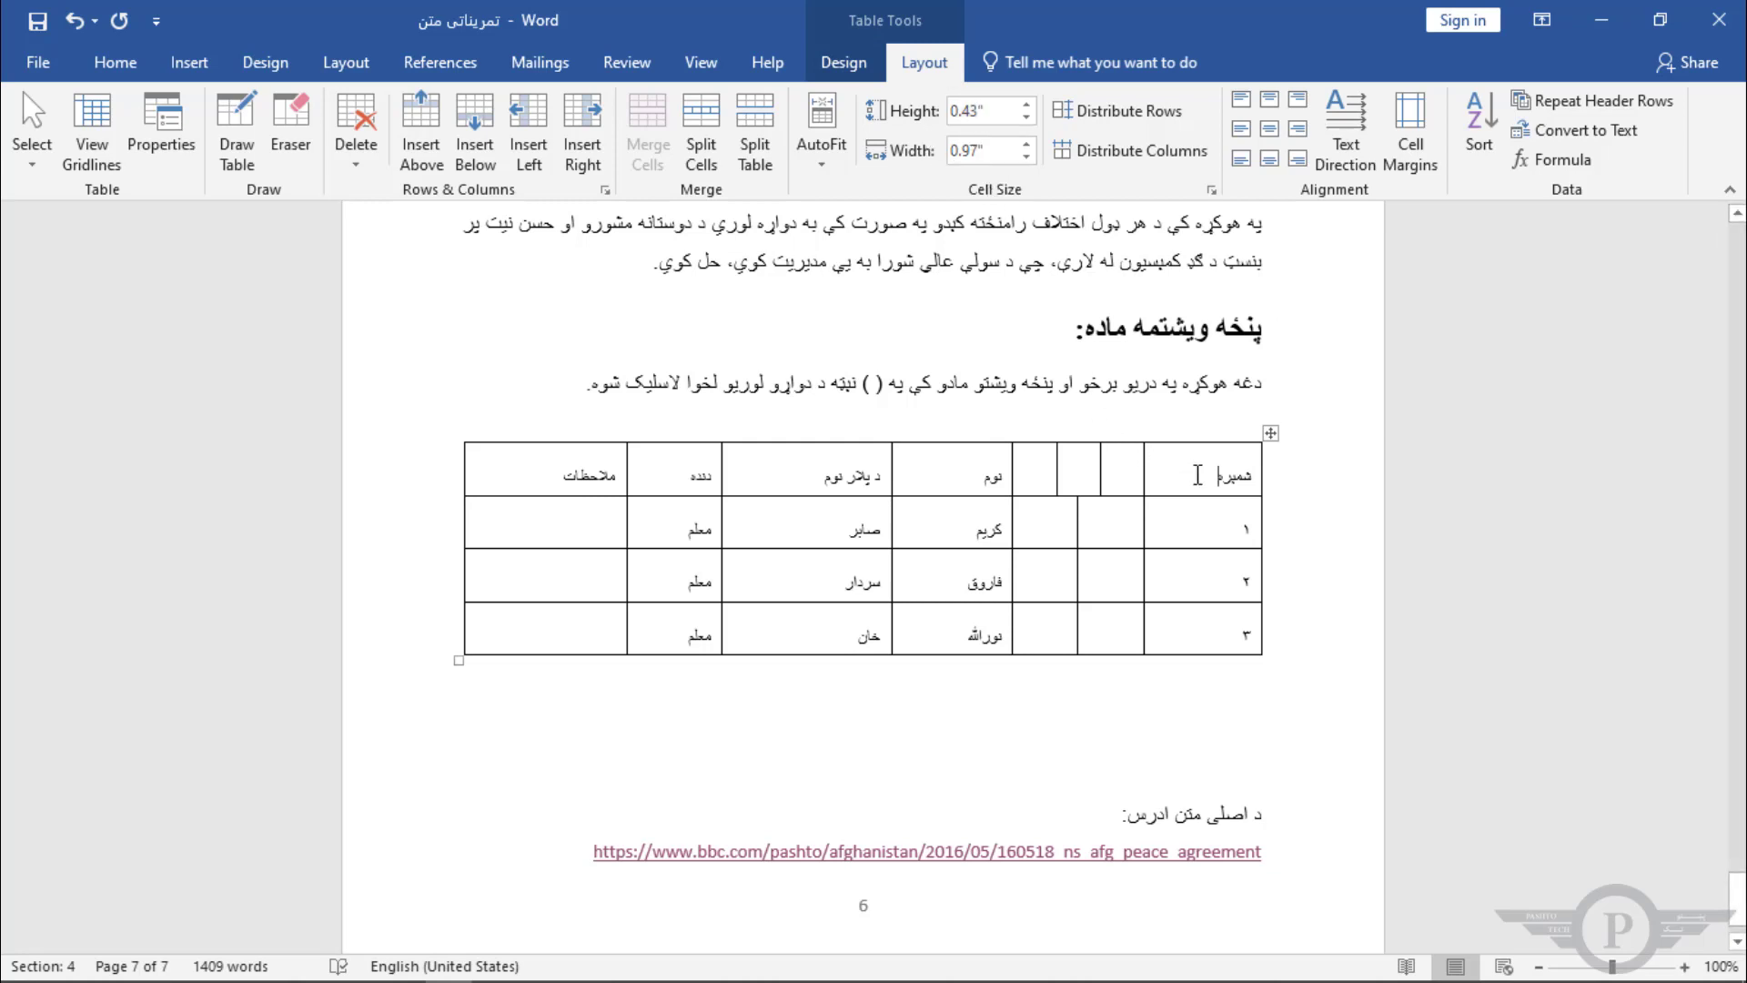
left_click_drag(1197, 475, 1248, 509)
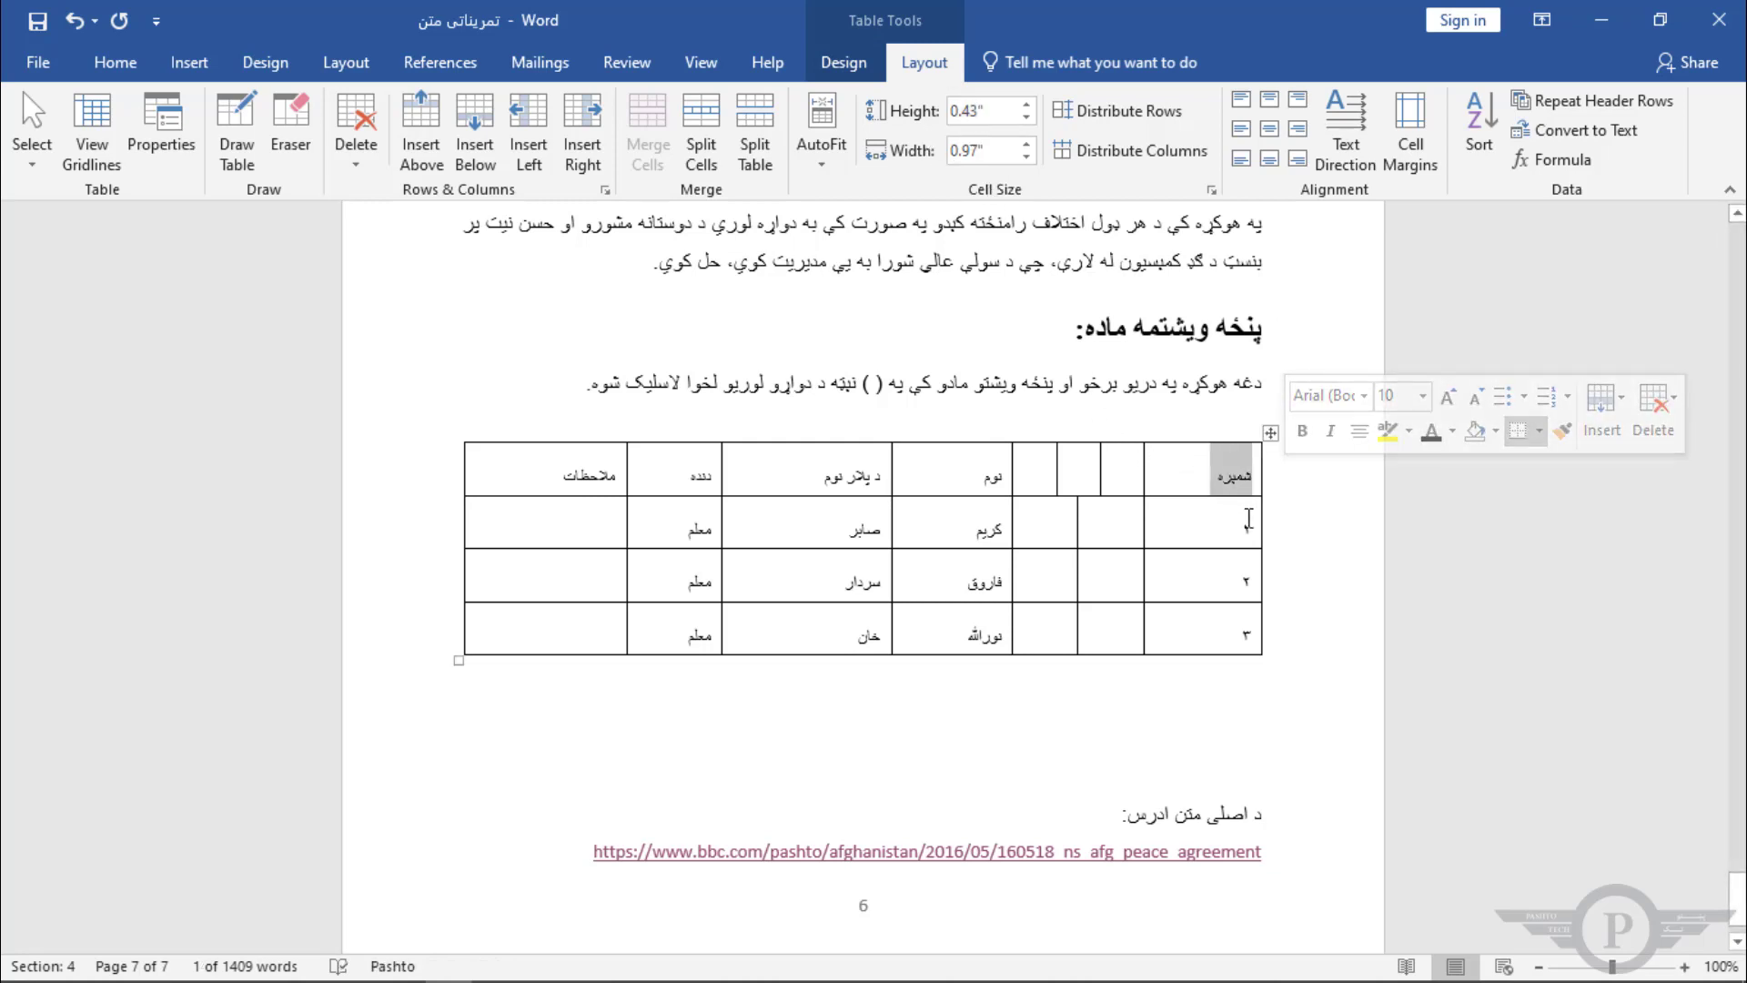
Step: Set the width of the narrow empty header cell to 0.4 inches
left_click(1090, 475)
left_click(1027, 153)
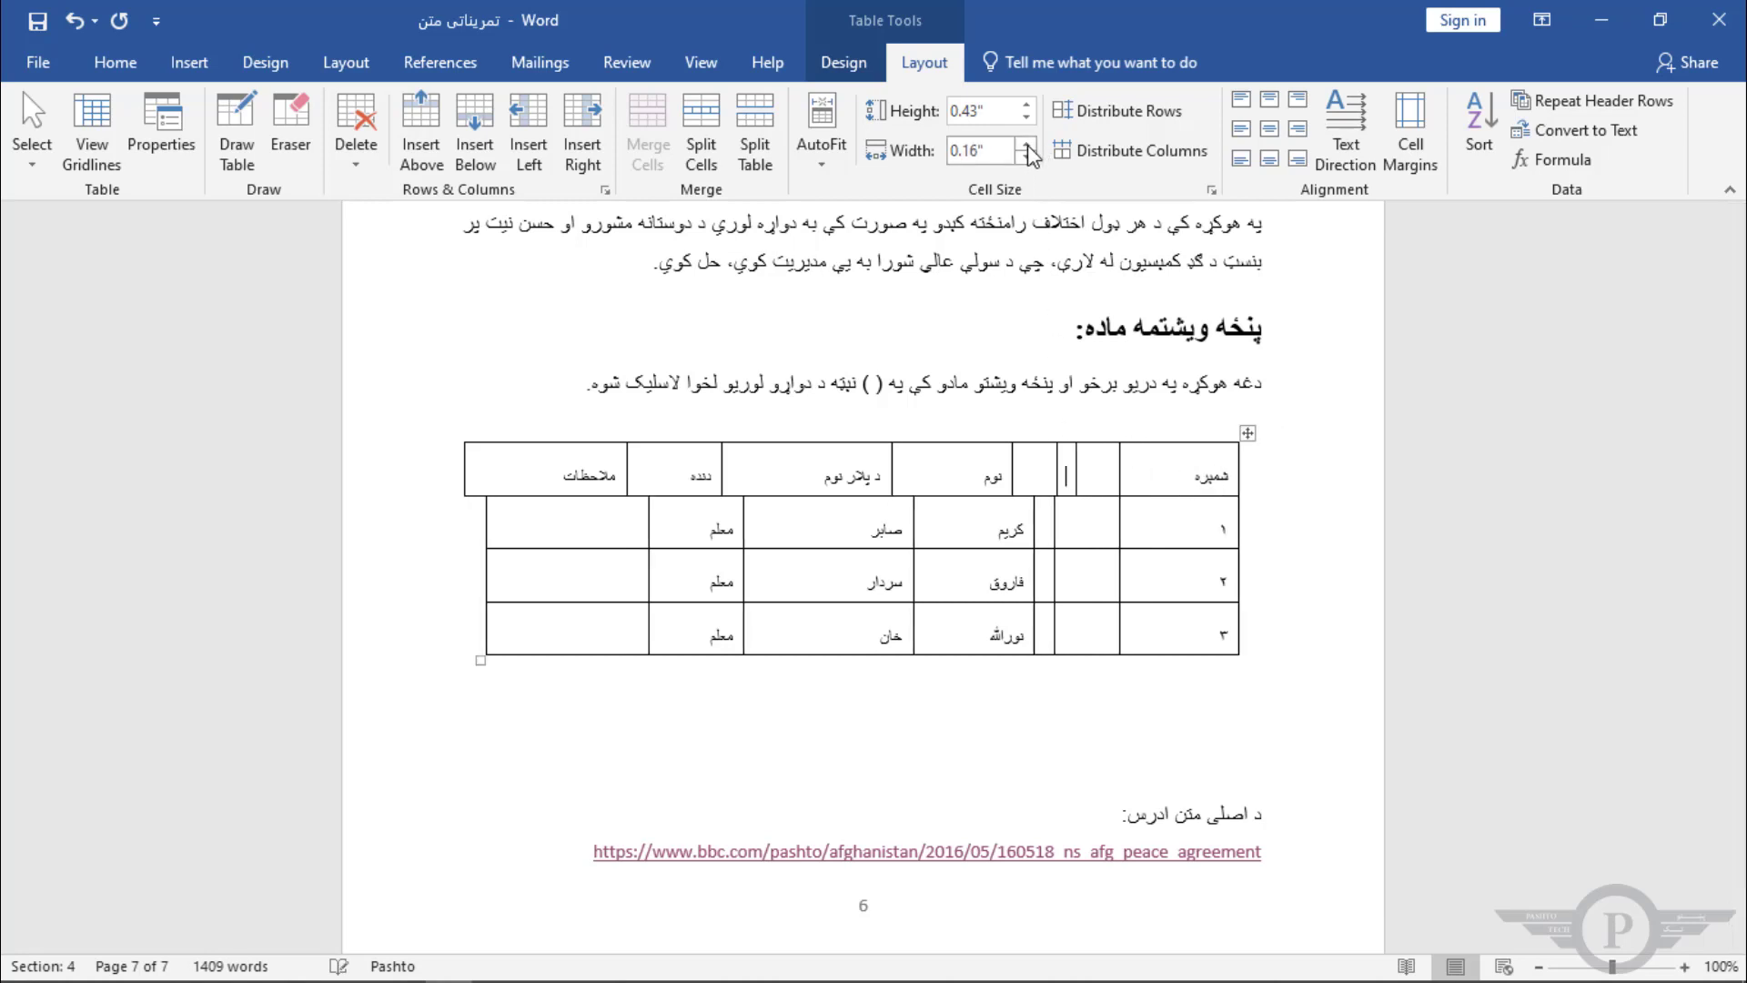
left_click(1027, 152)
left_click(1027, 146)
left_click(1027, 147)
left_click(1026, 146)
left_click(1027, 147)
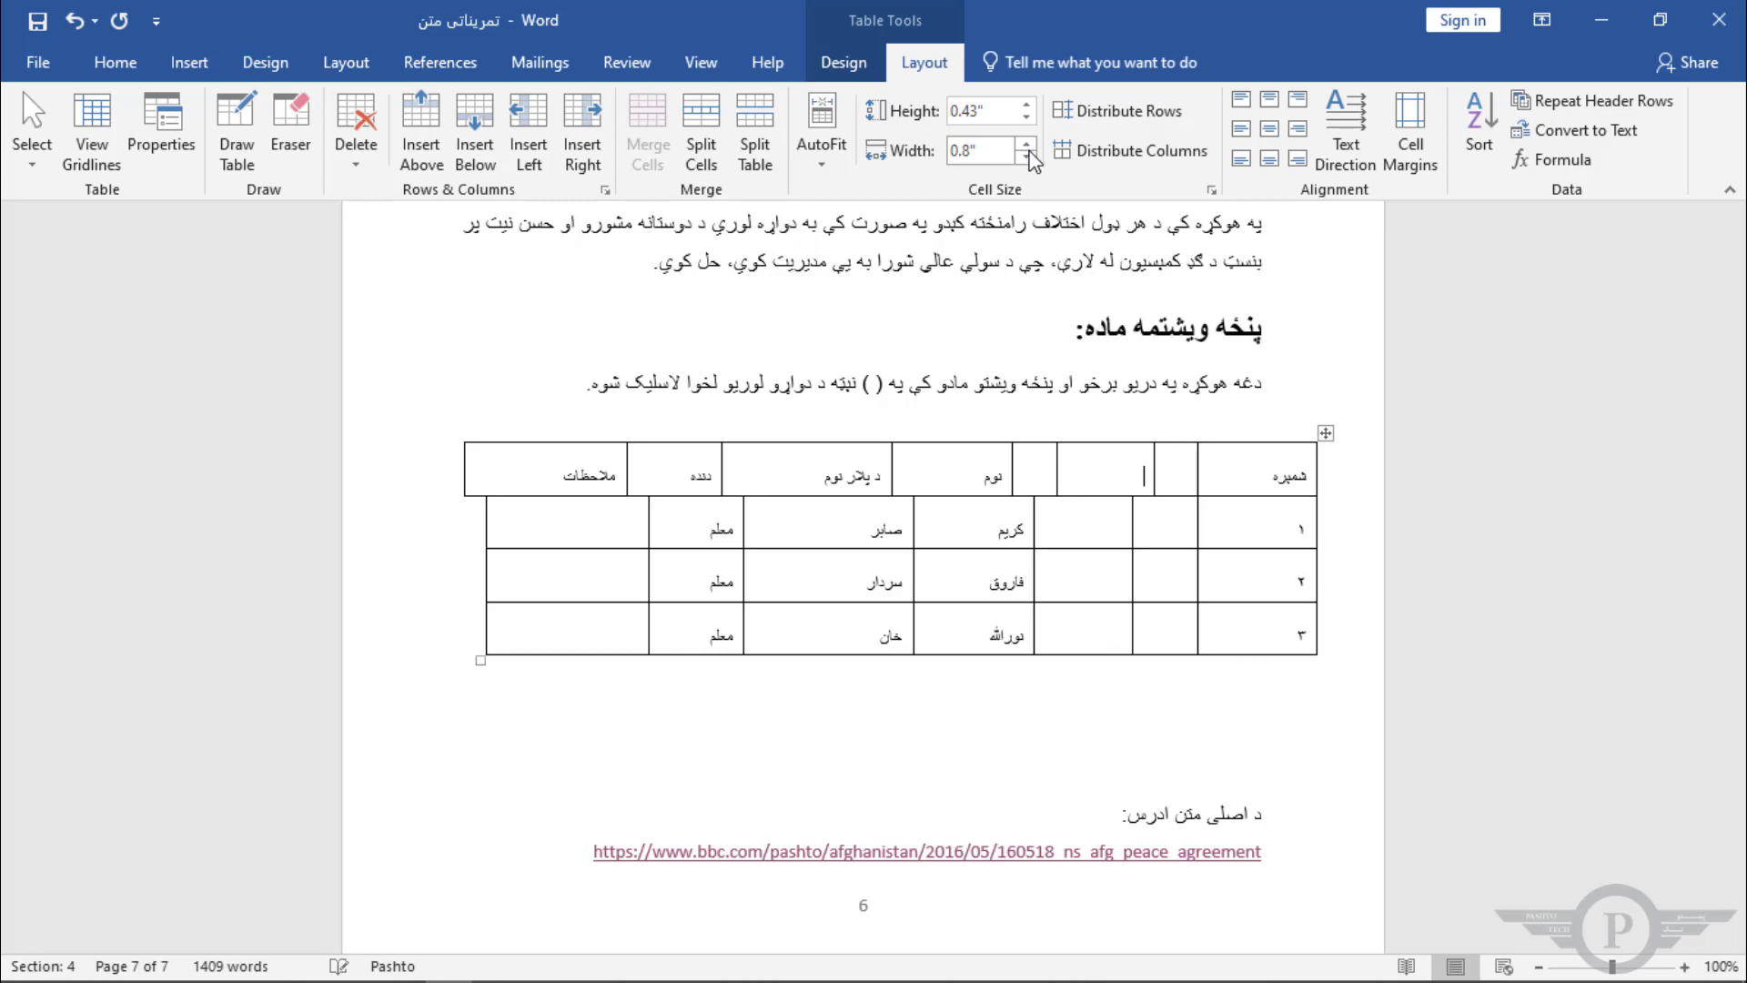
left_click(1027, 158)
left_click(1028, 157)
left_click(1026, 157)
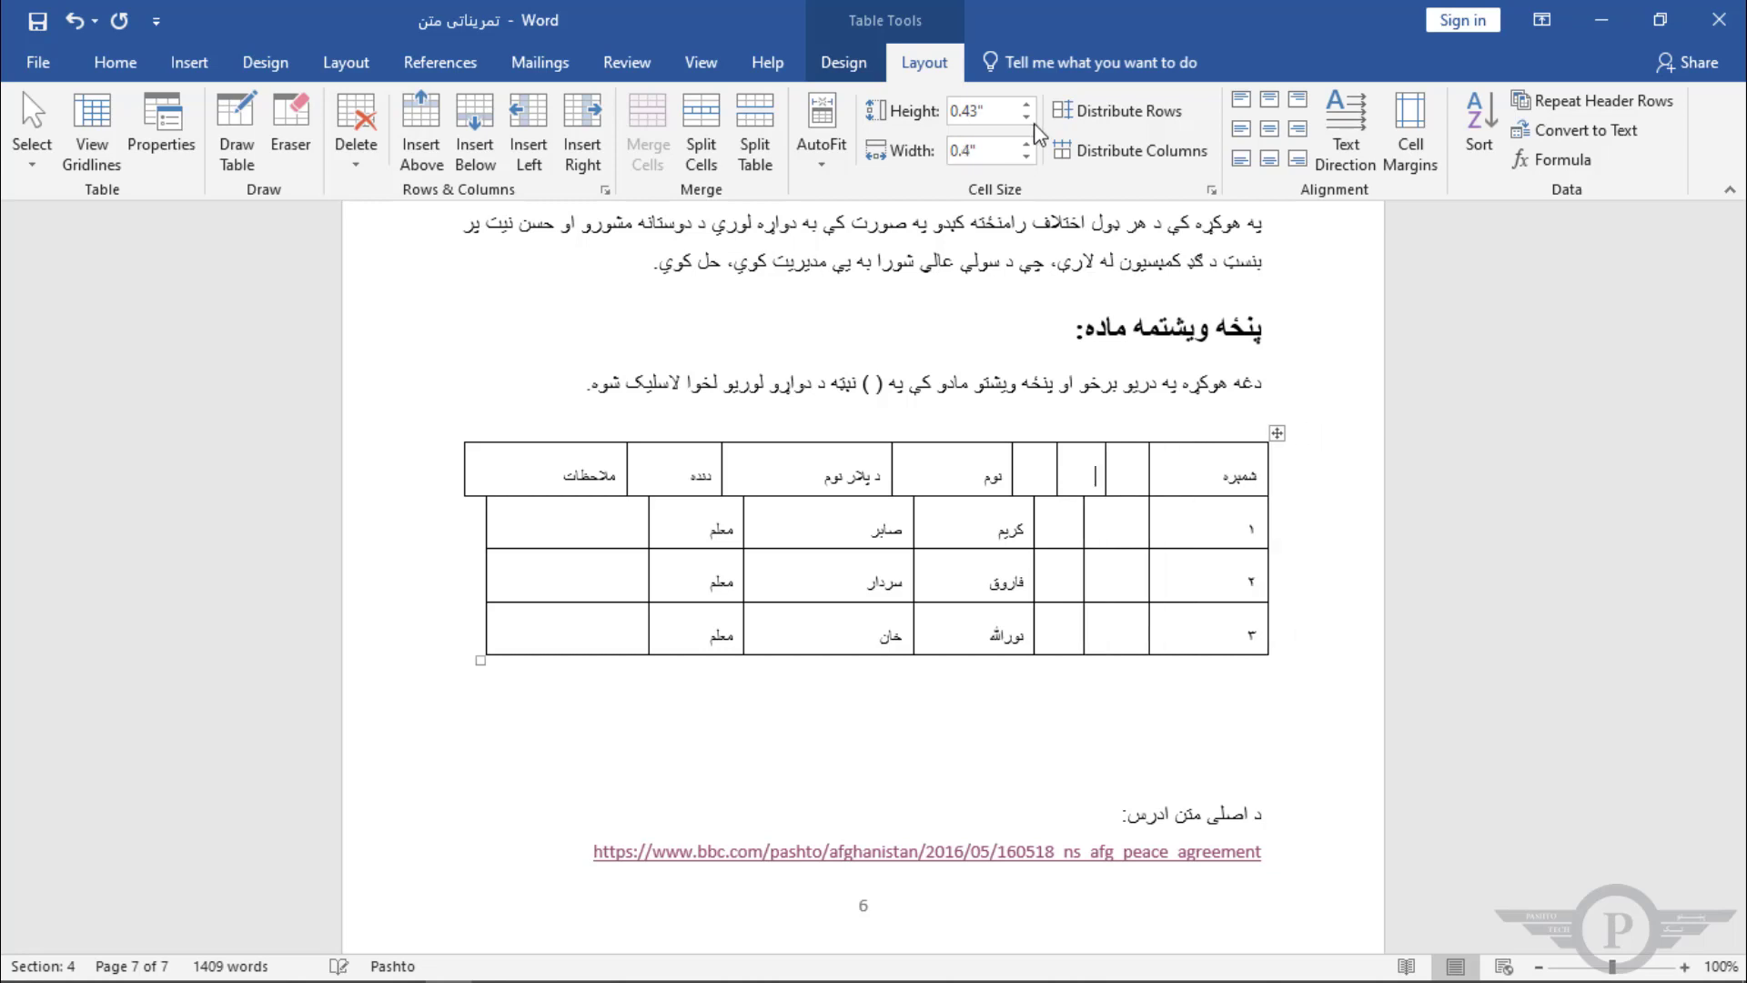
Step: Increase the header row's height to 0.8 inches
left_click(1032, 106)
left_click(1032, 106)
left_click(1032, 107)
left_click(1032, 107)
left_click(1032, 106)
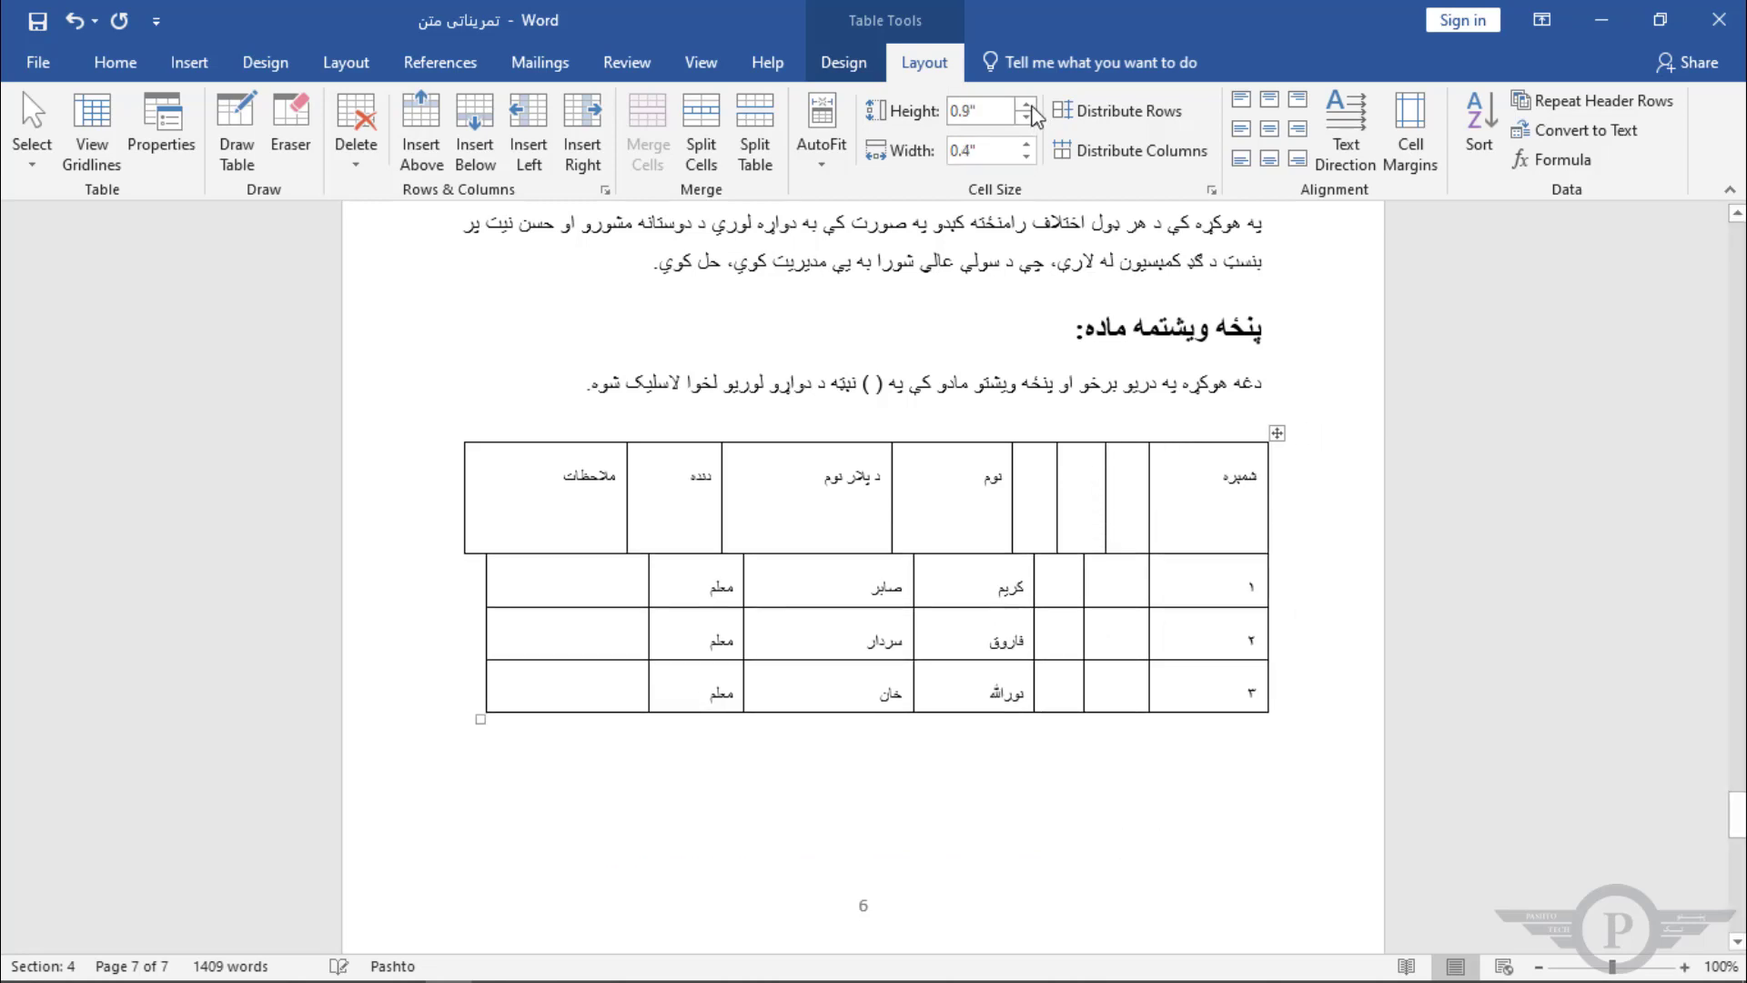
left_click(1028, 120)
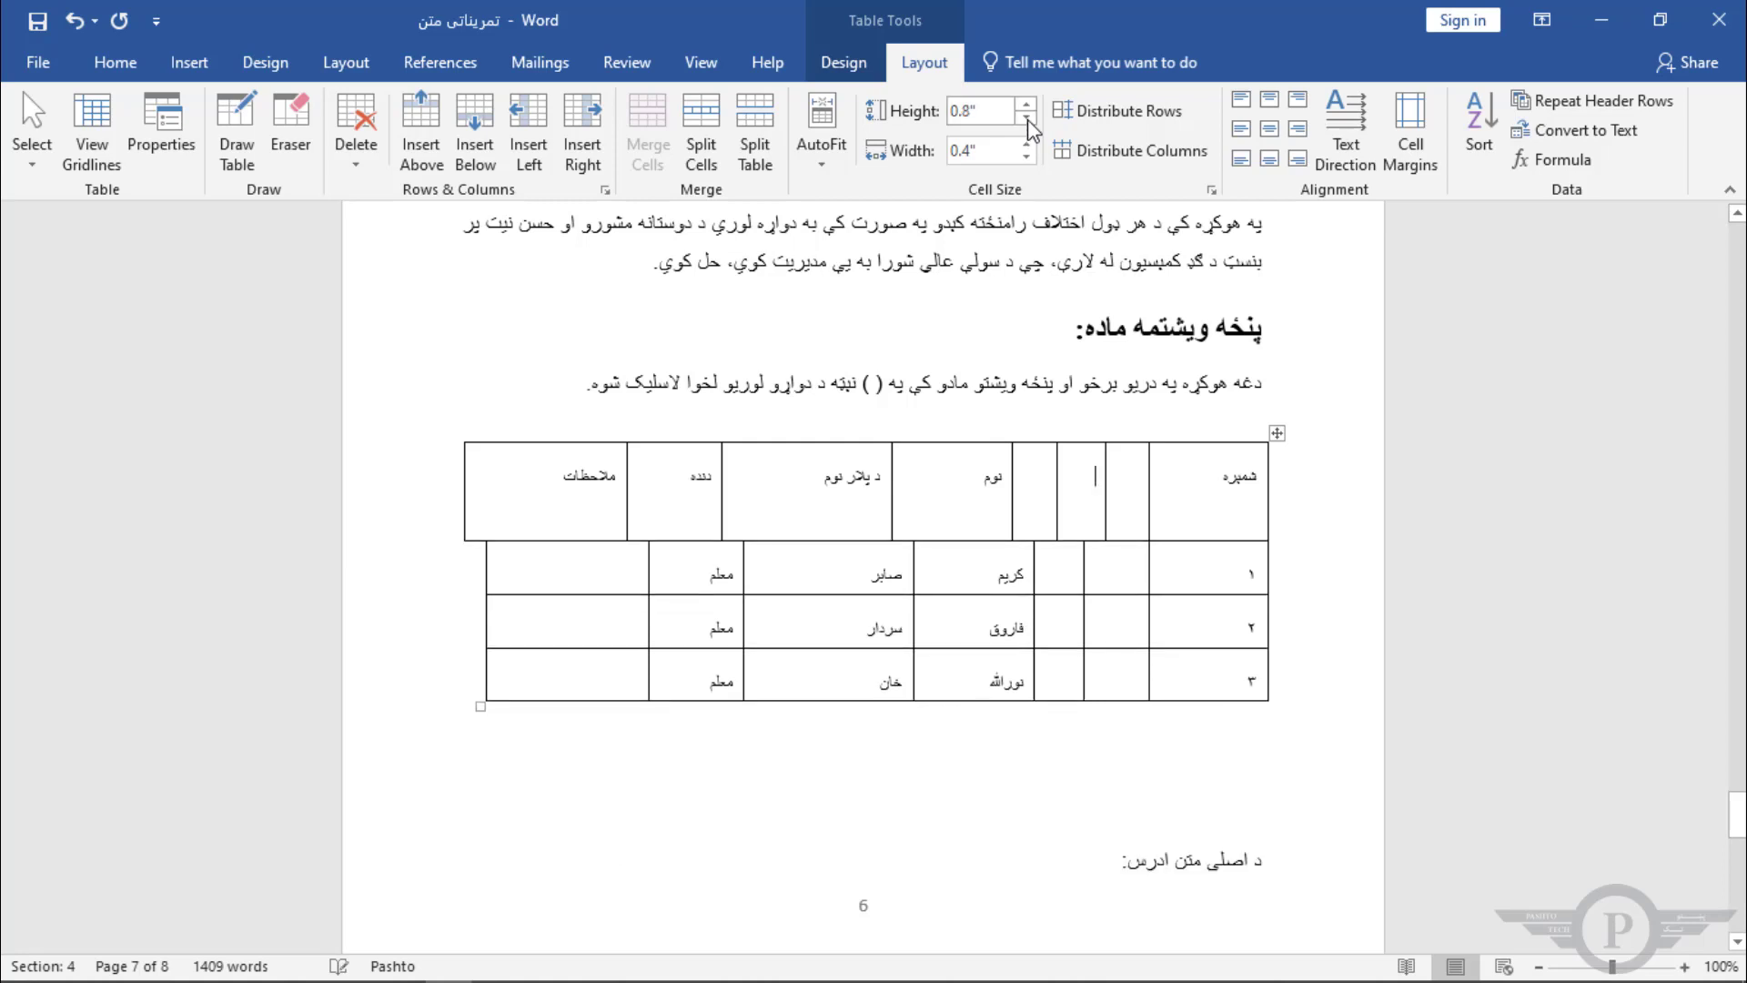
left_click(1028, 118)
left_click(1028, 118)
left_click(1028, 118)
left_click(1028, 118)
Step: Select the whole table and set all row heights to 0.4 inches
left_click_drag(1183, 625, 568, 497)
left_click(1028, 116)
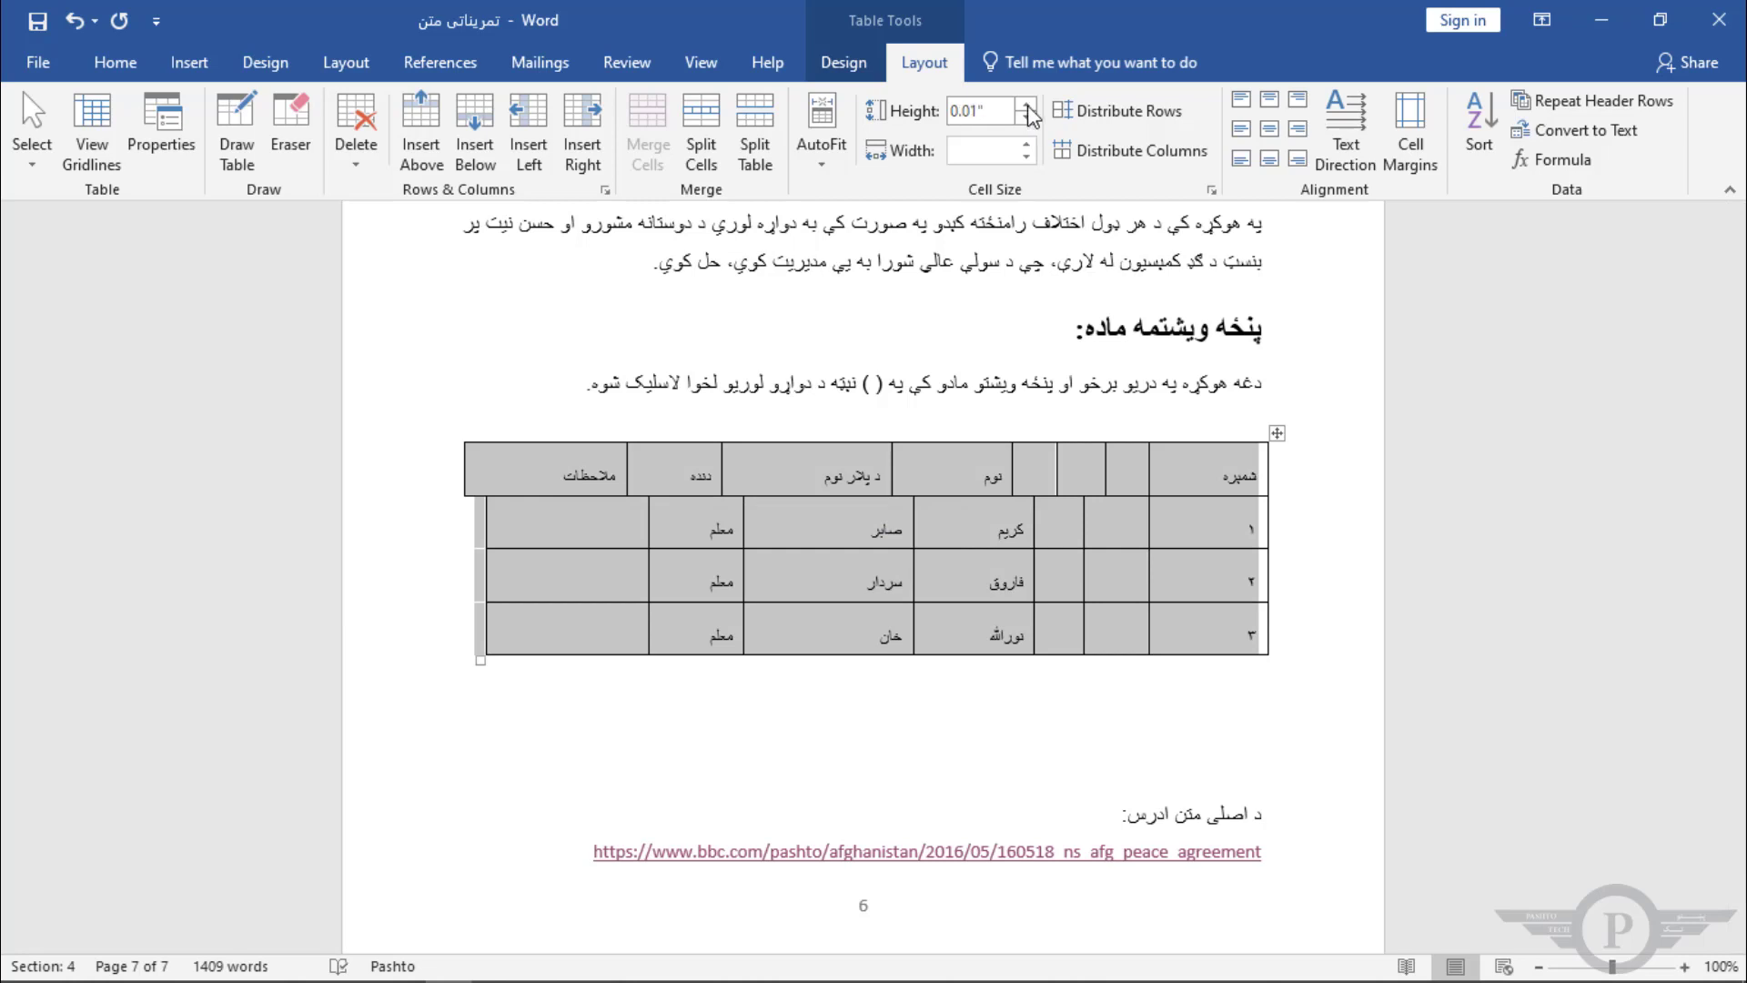
left_click(1031, 115)
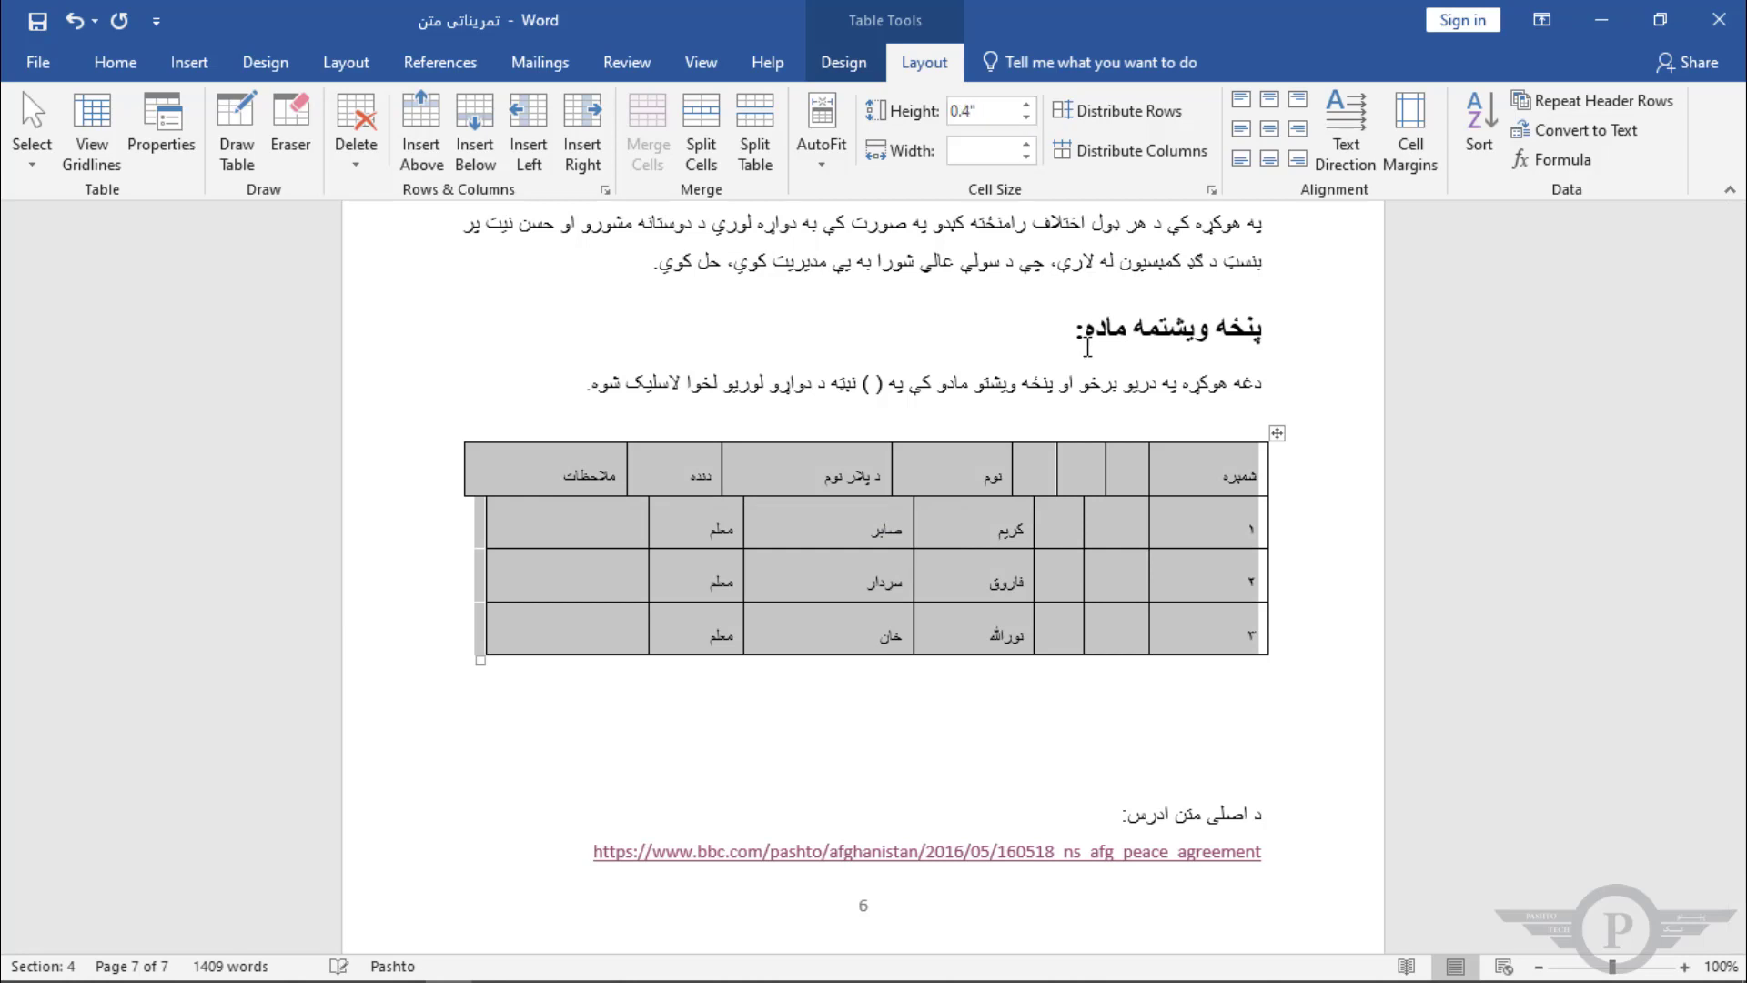
Step: Try distributing the whole table's columns evenly, then undo it
left_click(1217, 483)
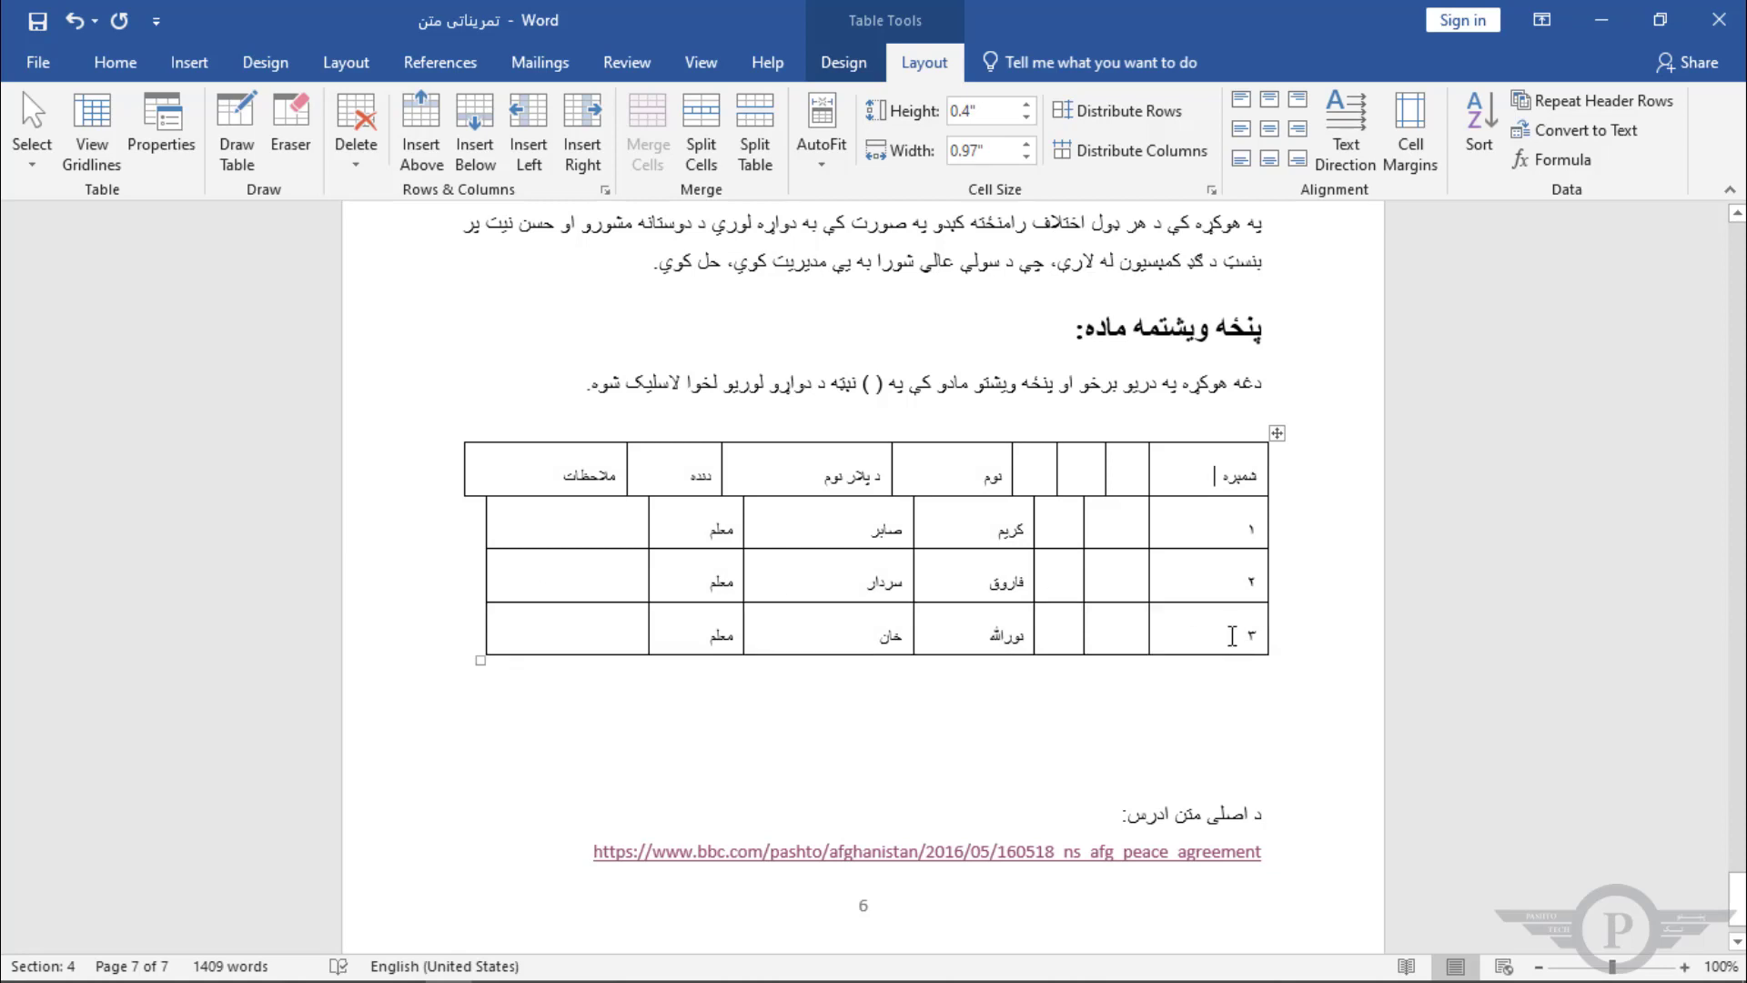
left_click_drag(1232, 635, 437, 487)
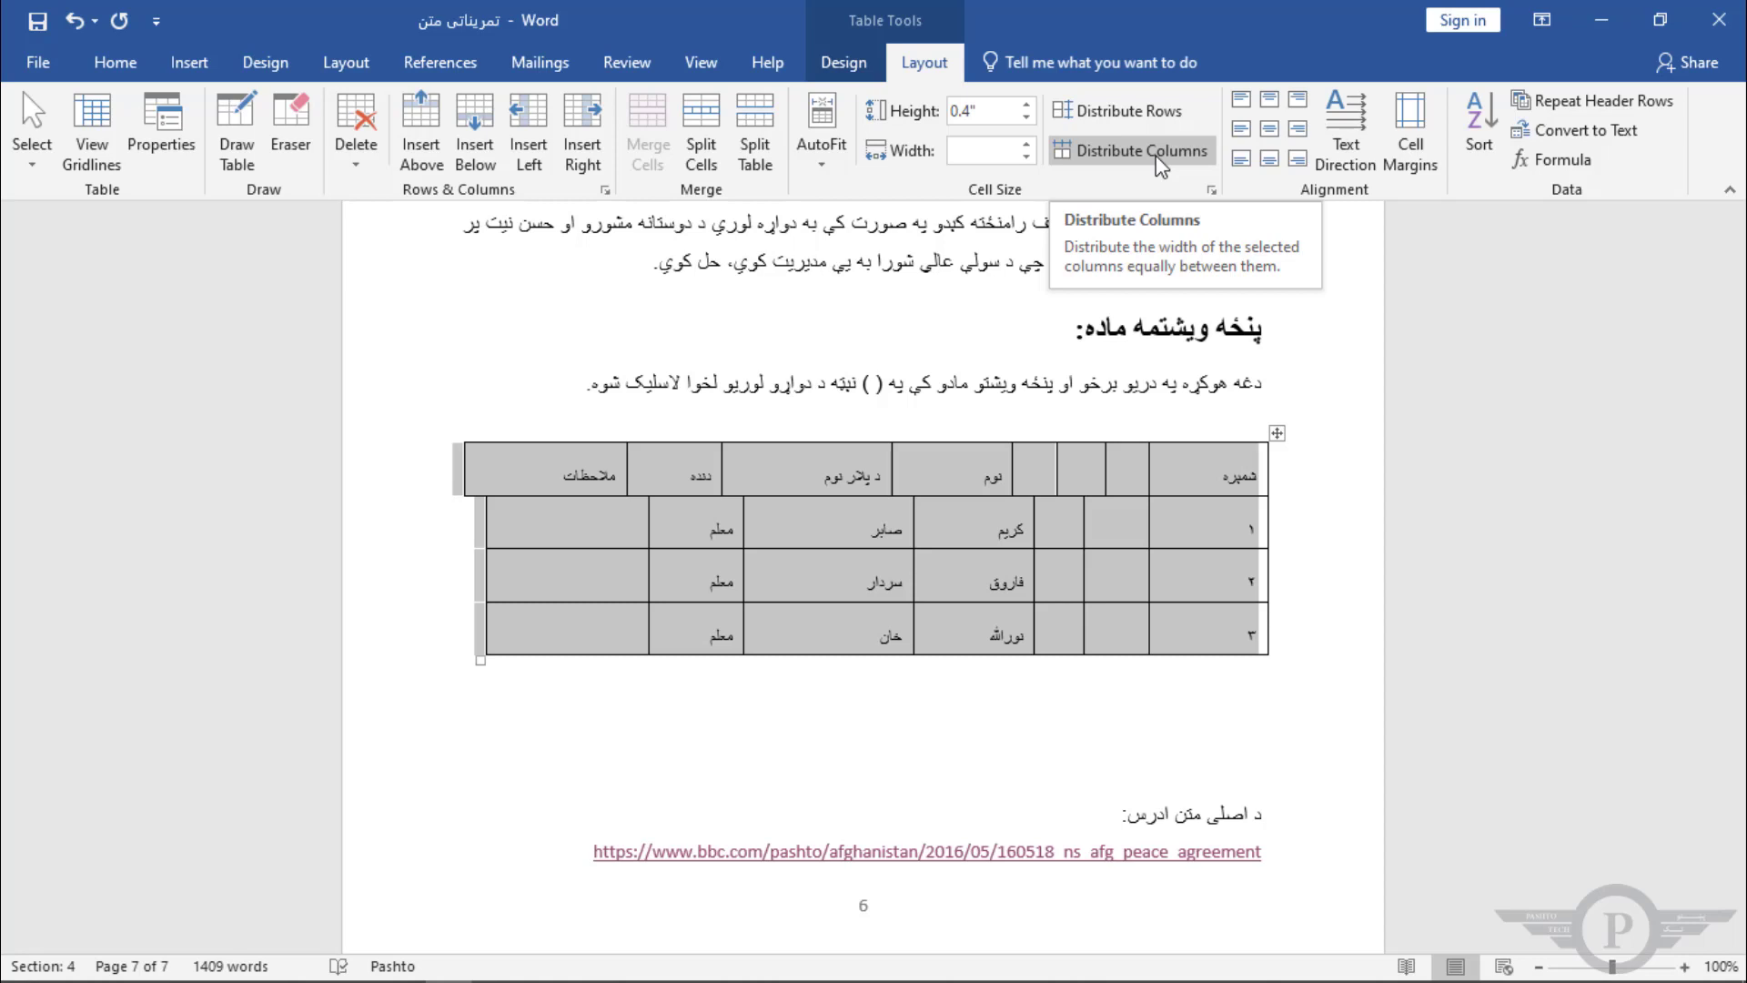
left_click(1155, 155)
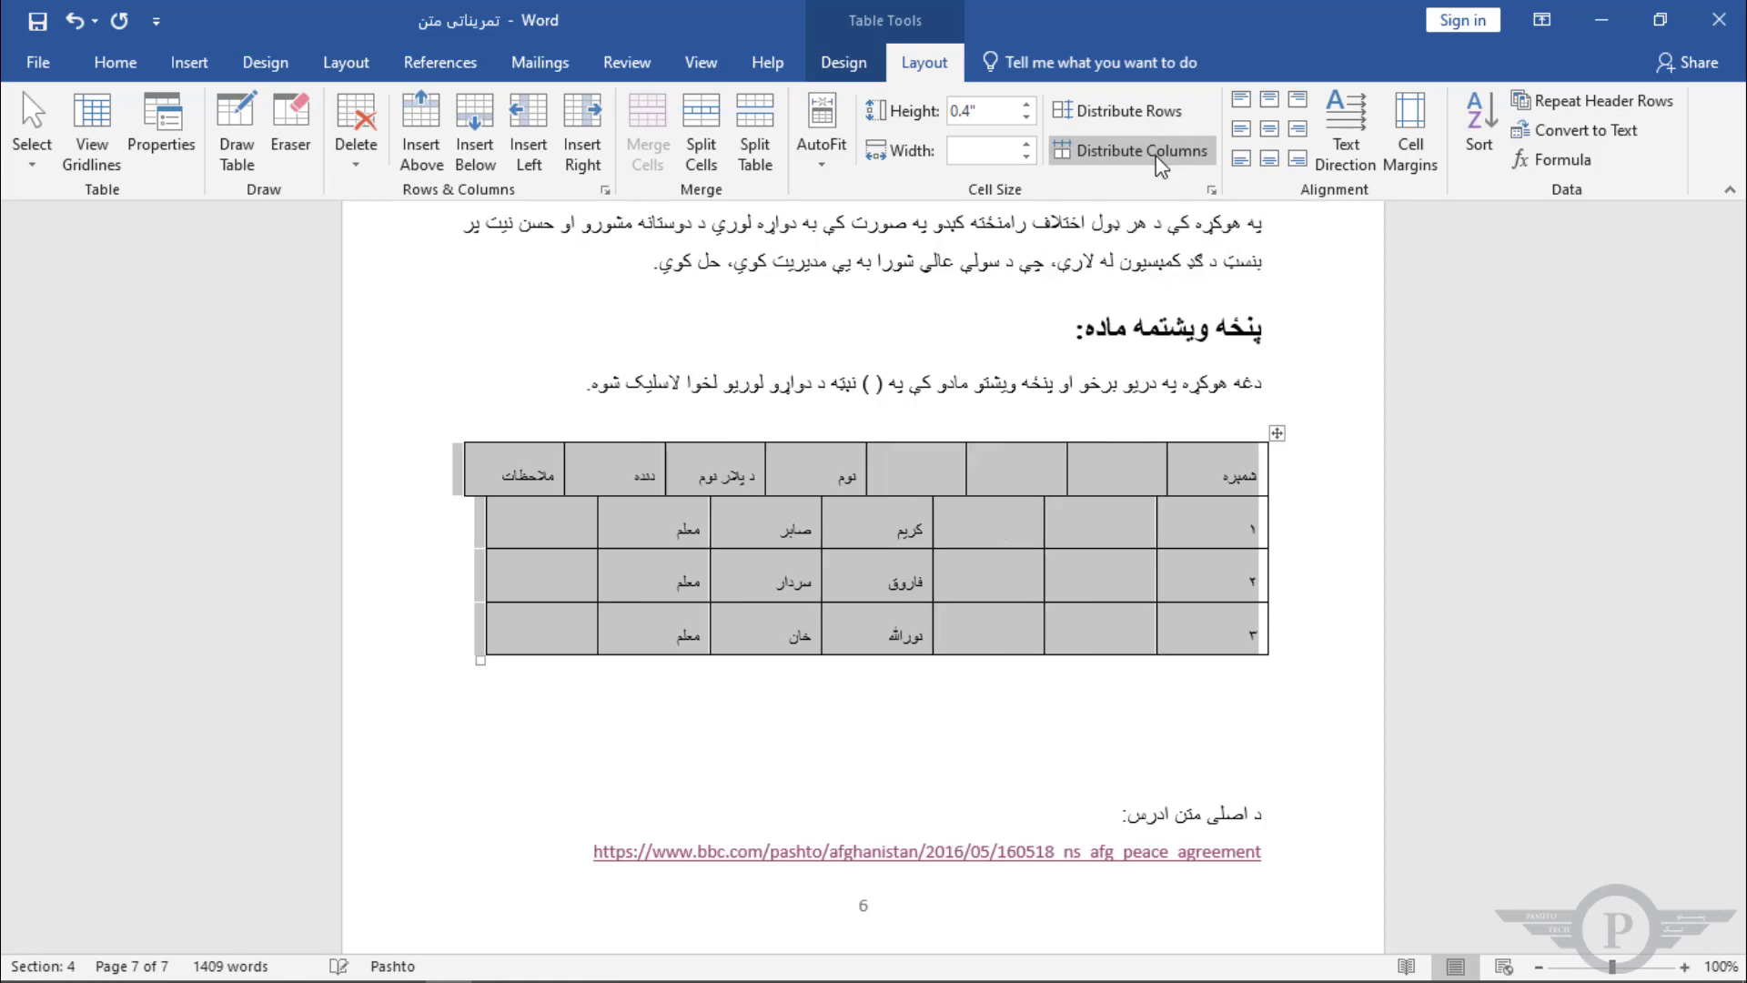
left_click(1088, 541)
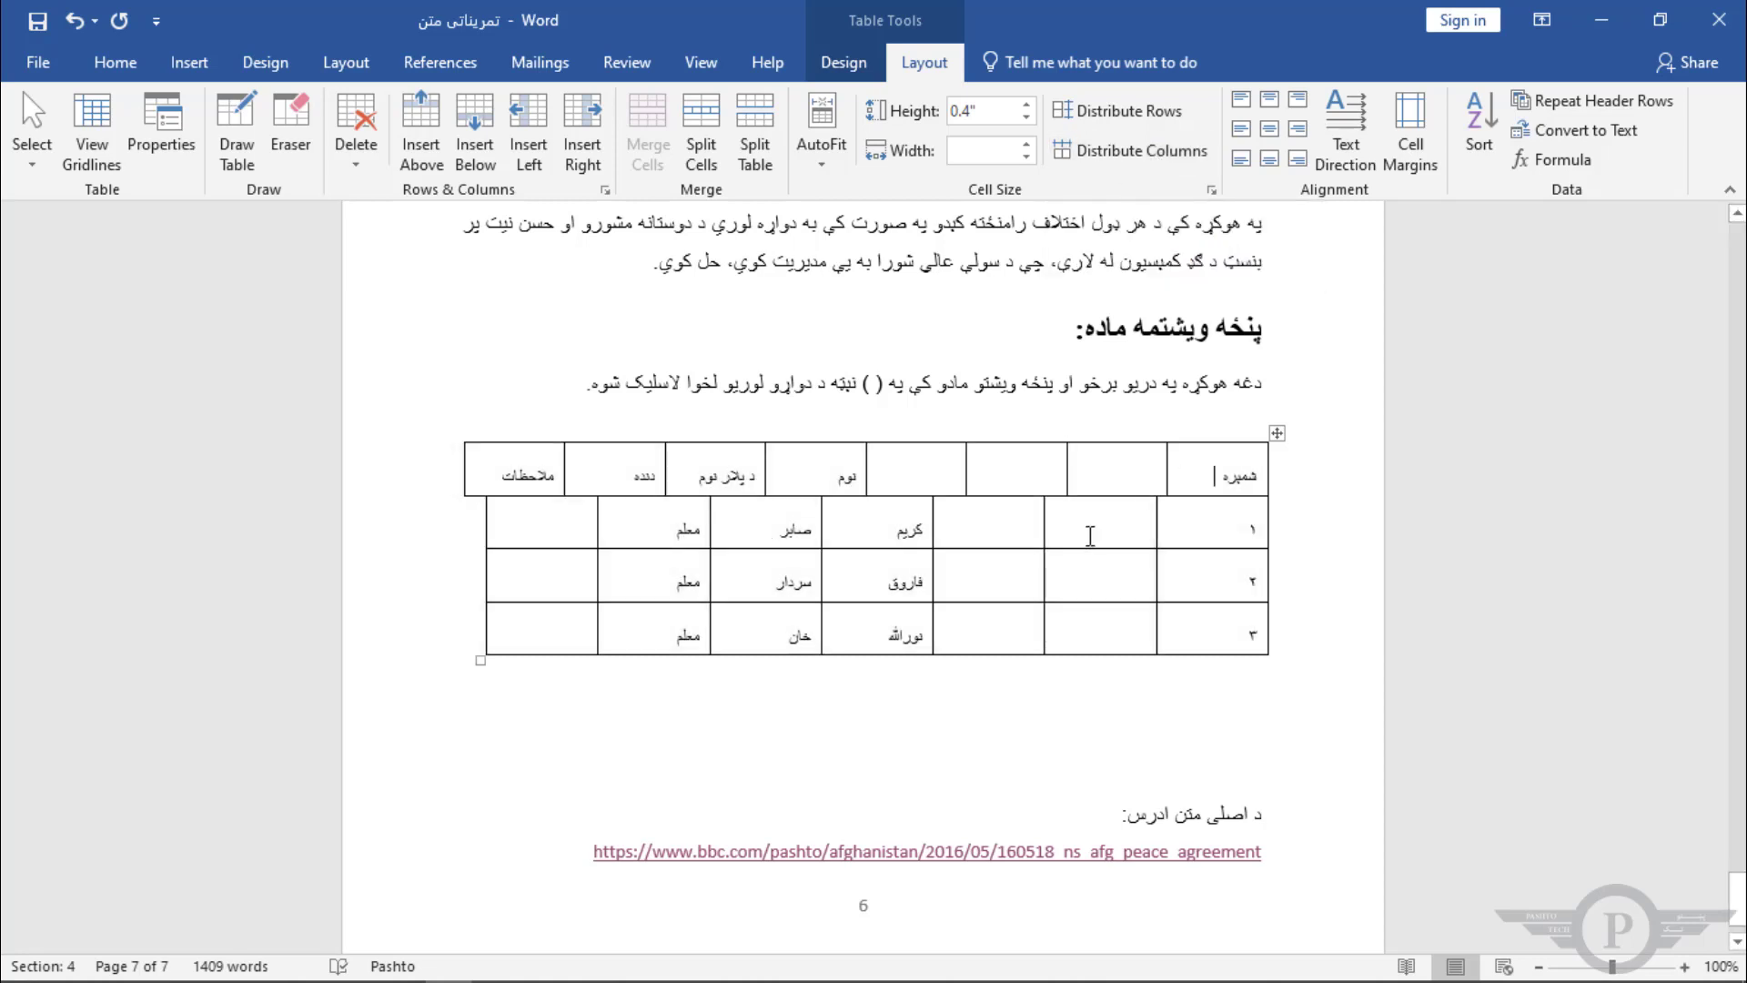
key("ctrl+z")
left_click(1102, 539)
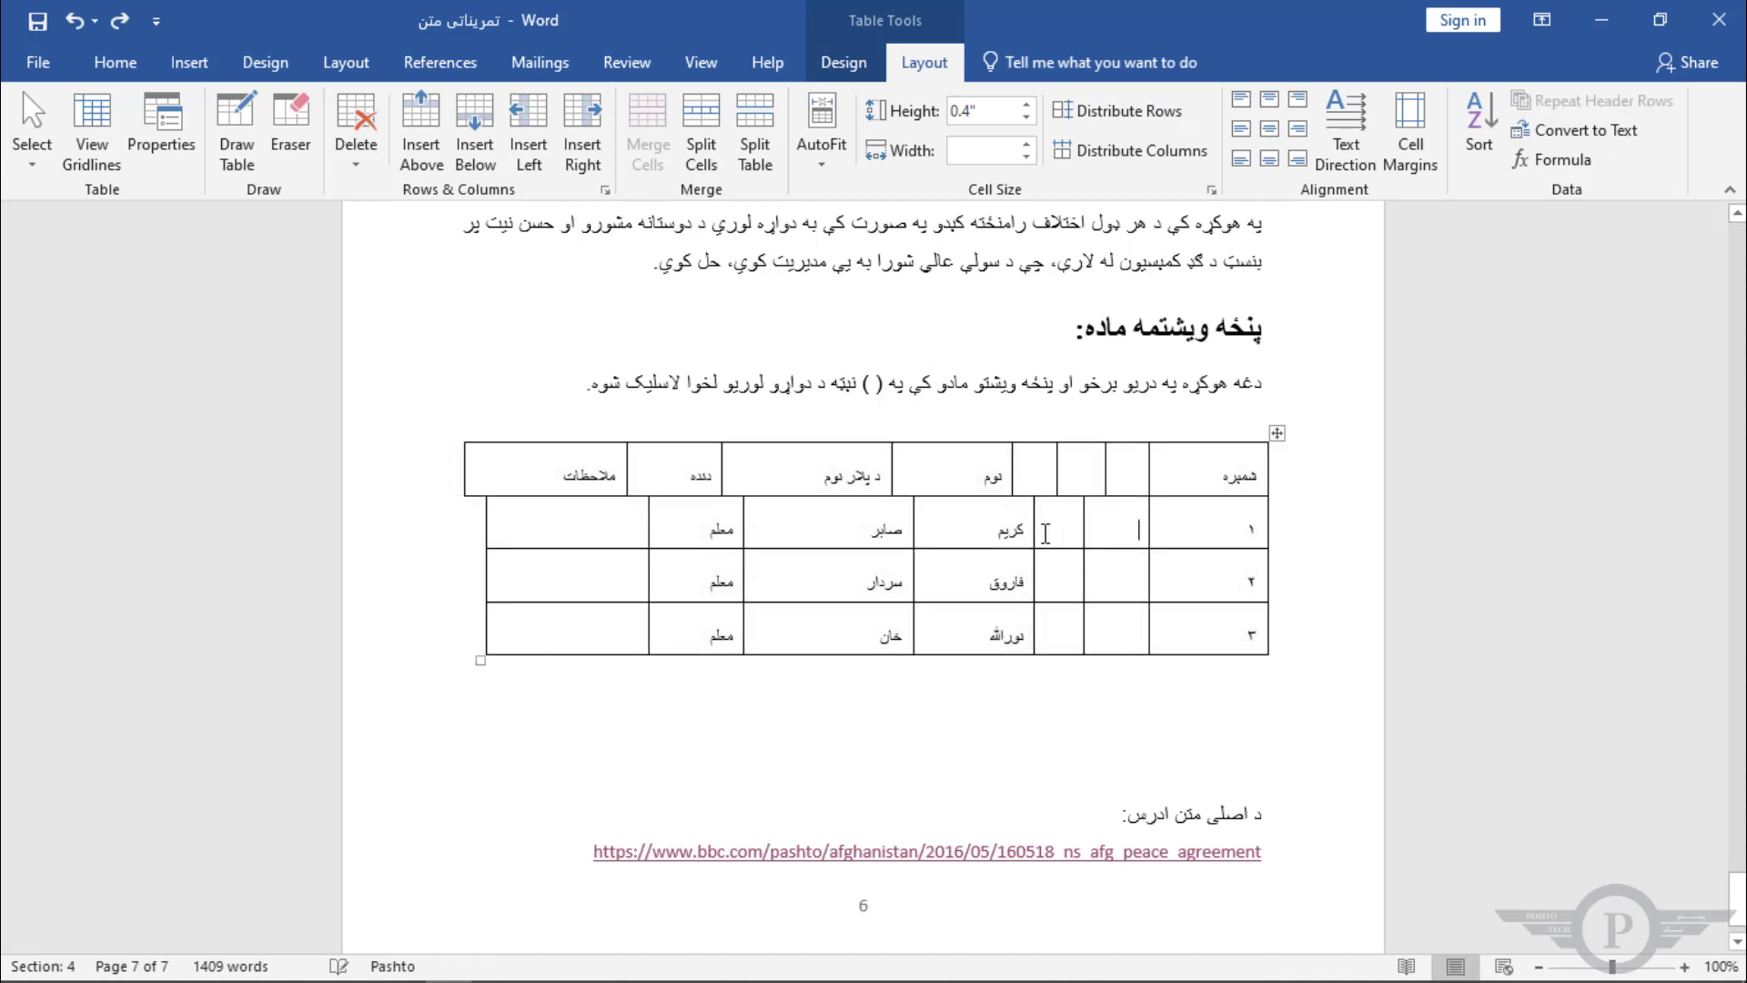
Step: Align the body rows' left edge with the header row and distribute the body rows' columns evenly
left_click_drag(483, 517, 465, 526)
left_click_drag(574, 628, 1223, 540)
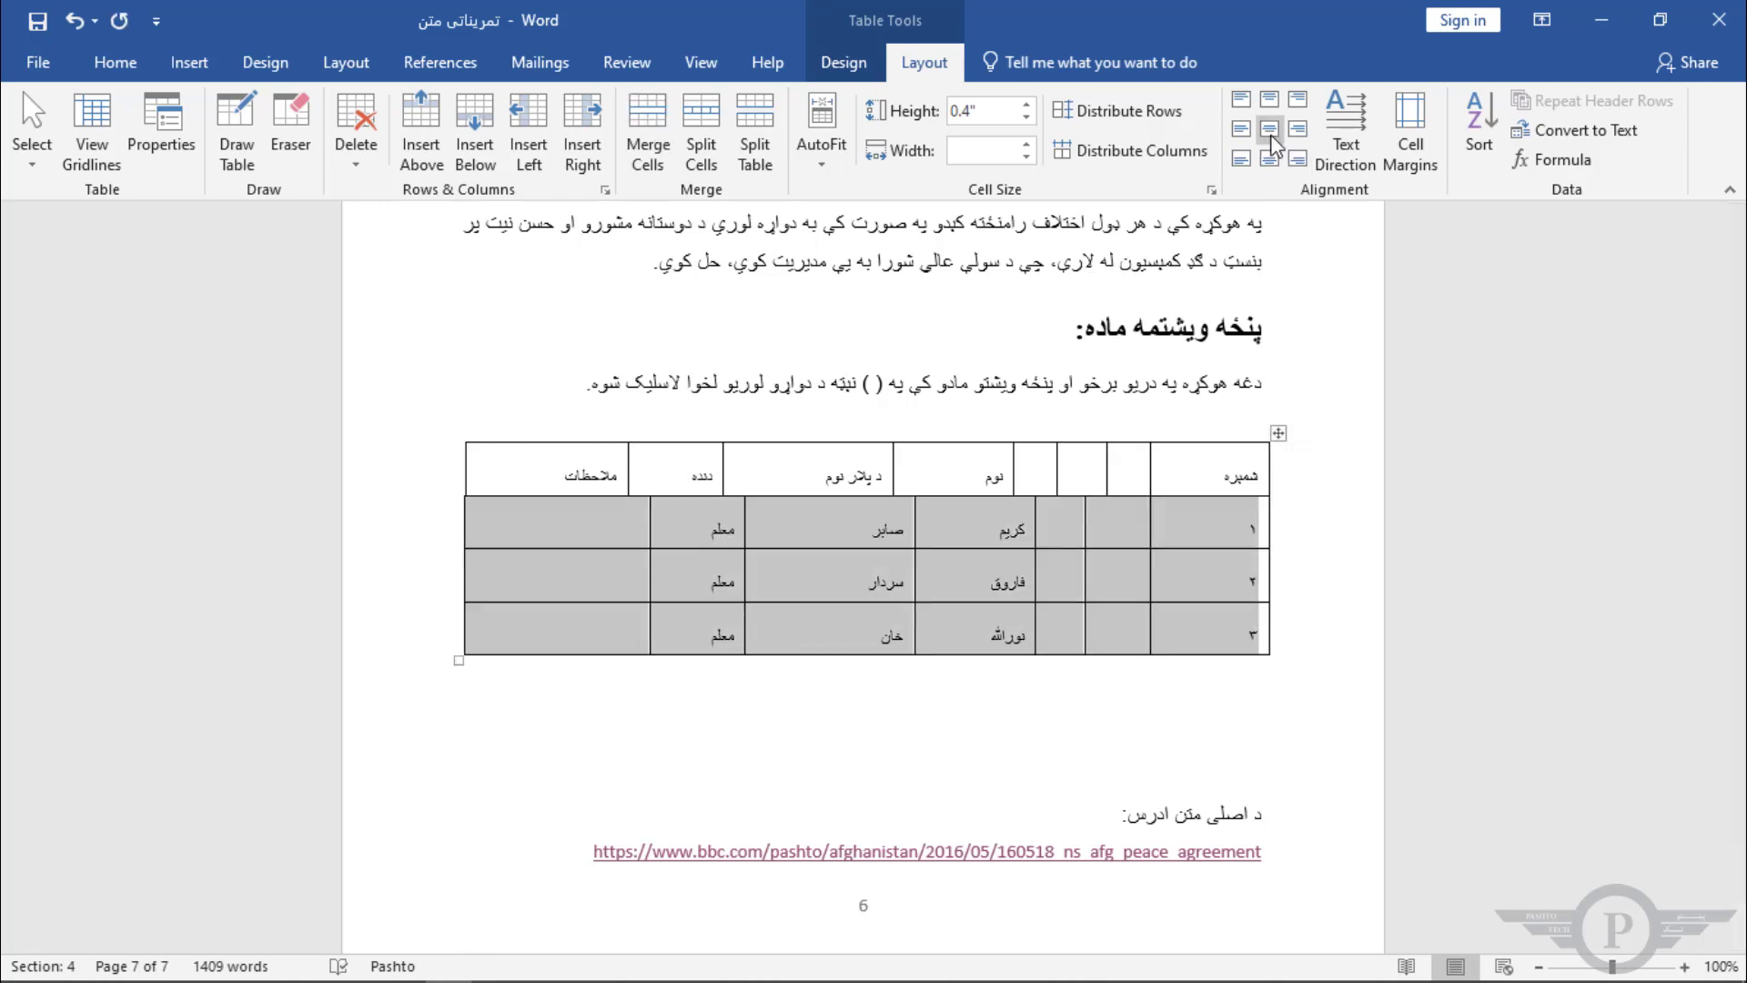
left_click(1128, 150)
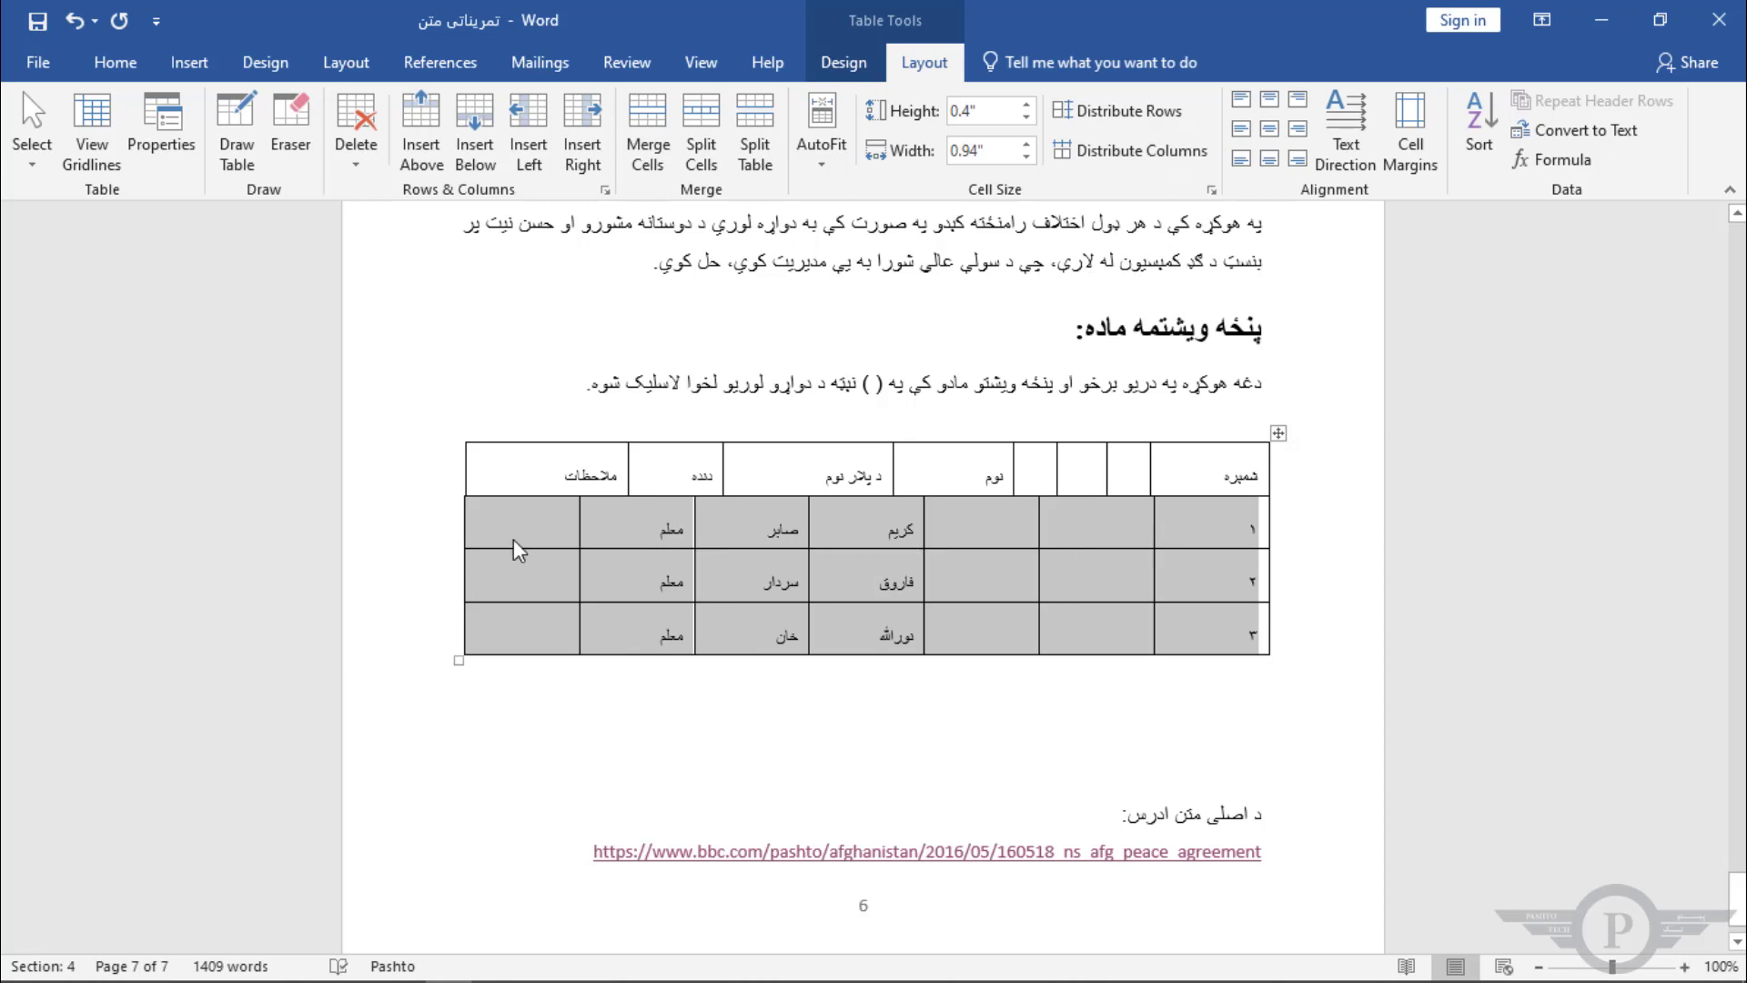
Step: Distribute the header cells from نوم to ملاحظات evenly
left_click(1136, 472)
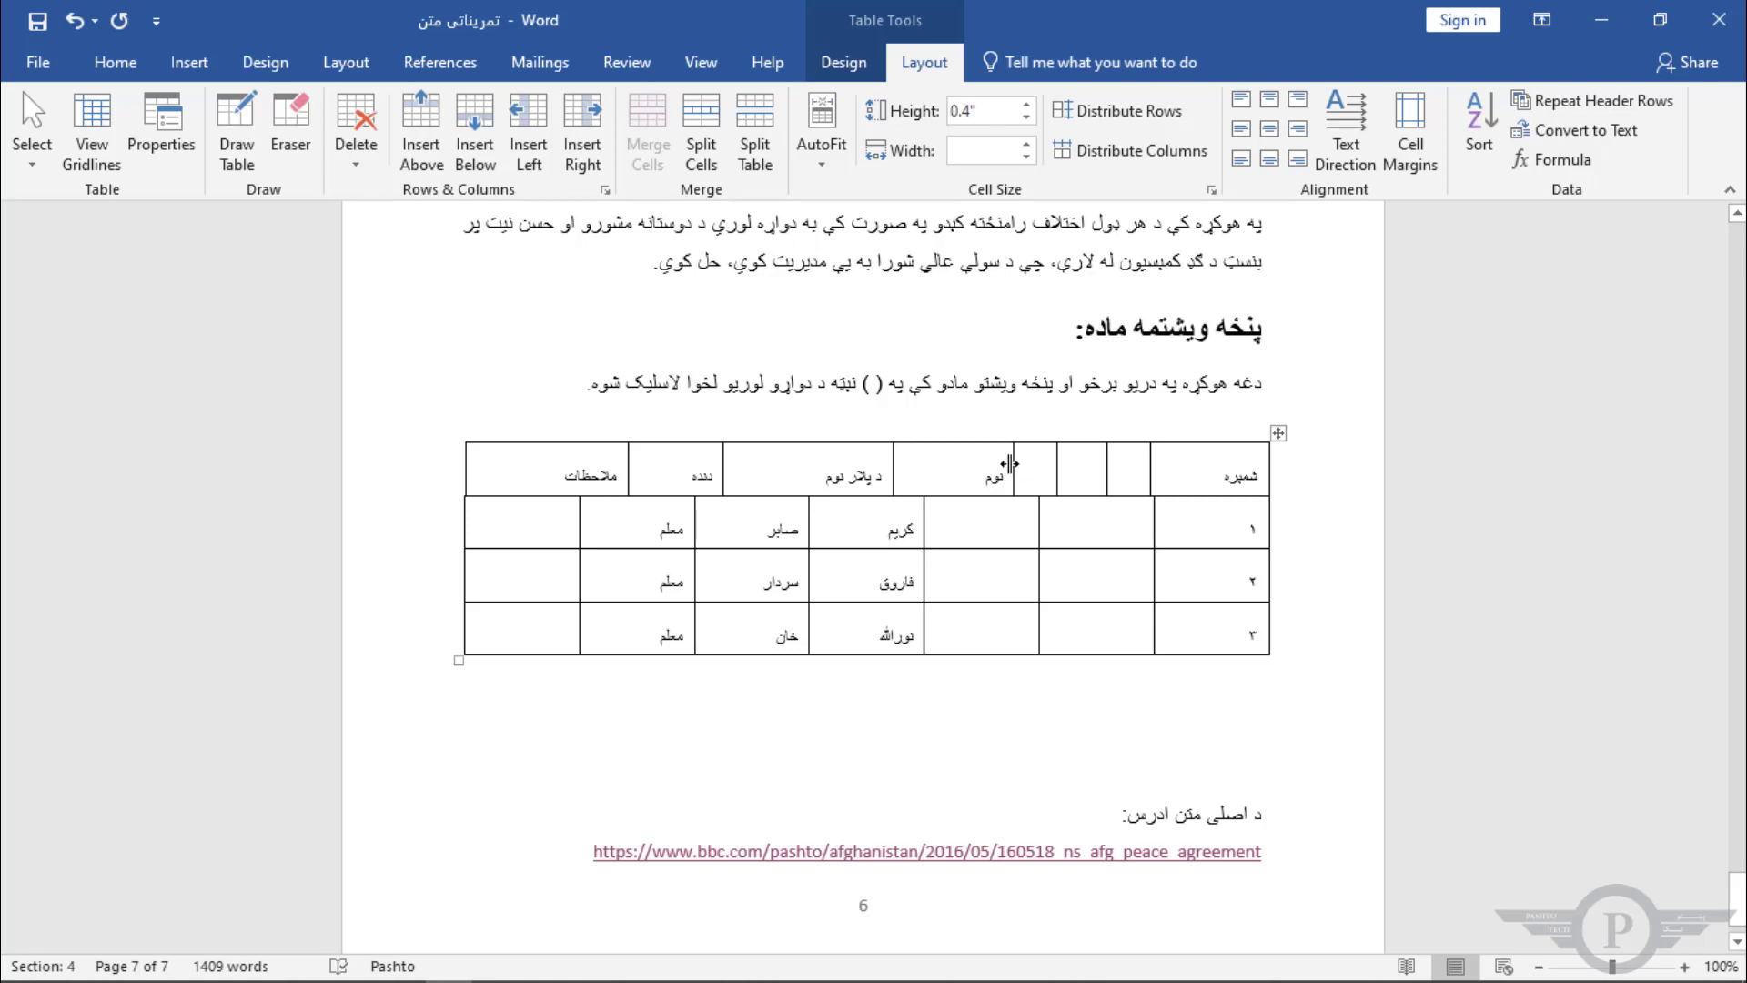
left_click_drag(1013, 464, 574, 466)
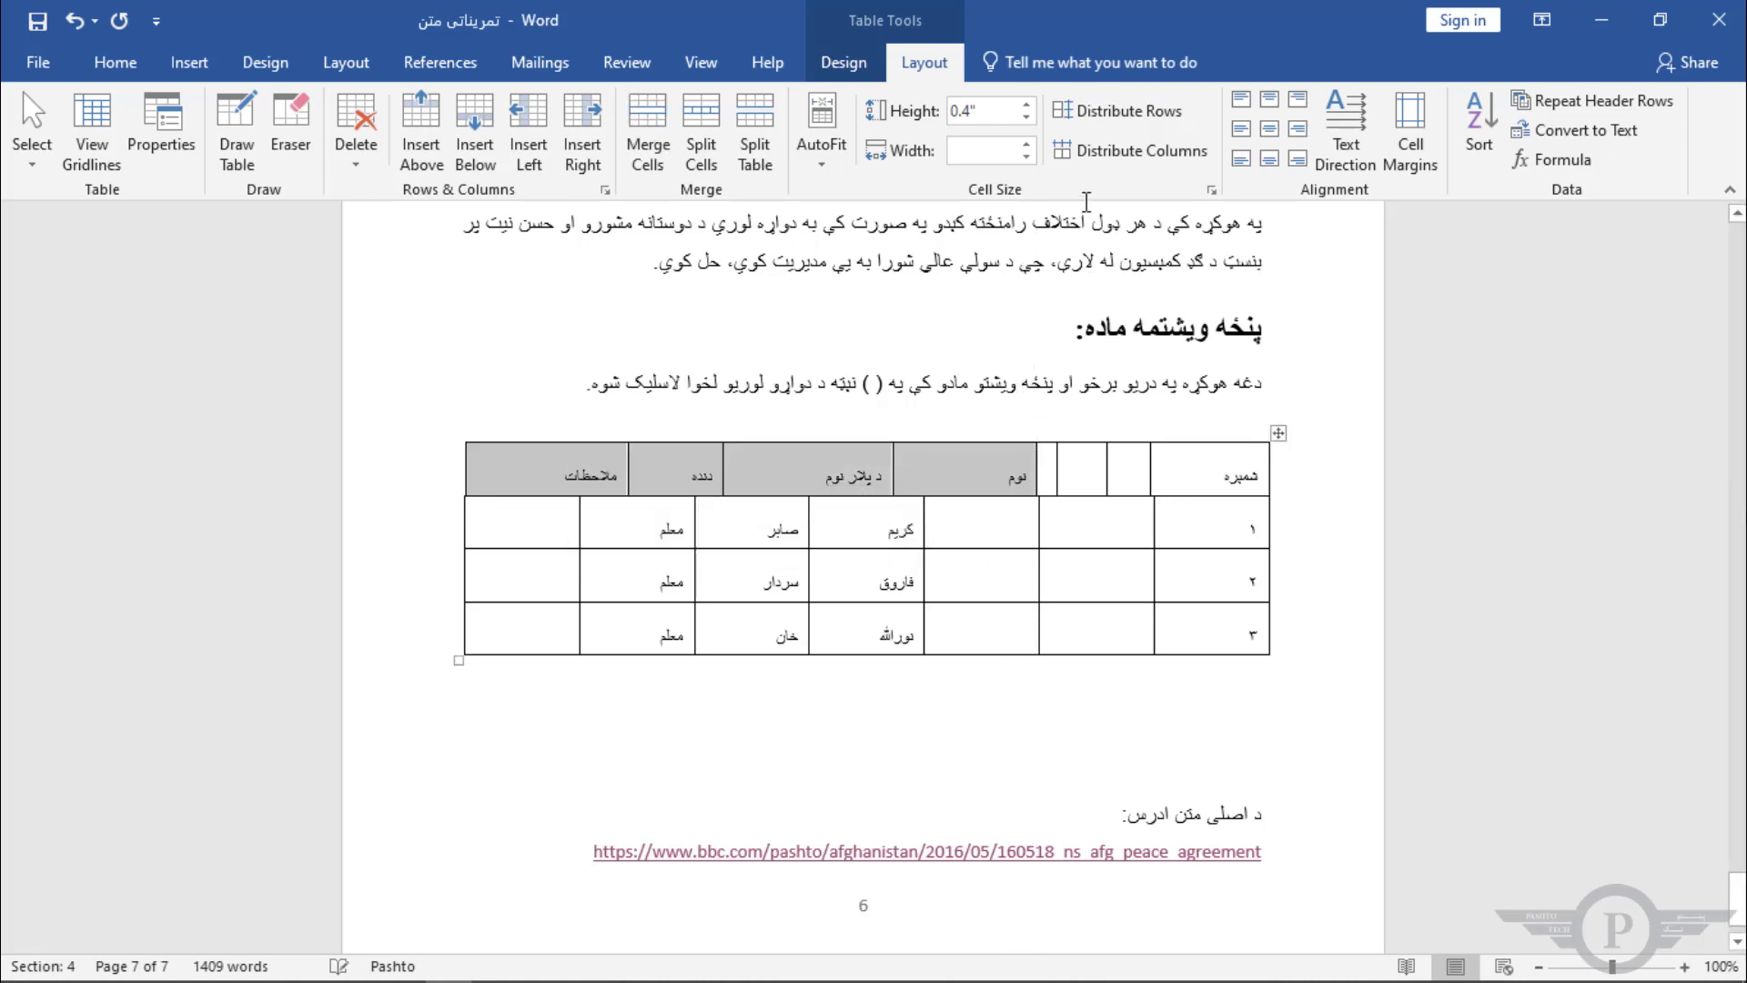
left_click(1083, 152)
left_click(1004, 510)
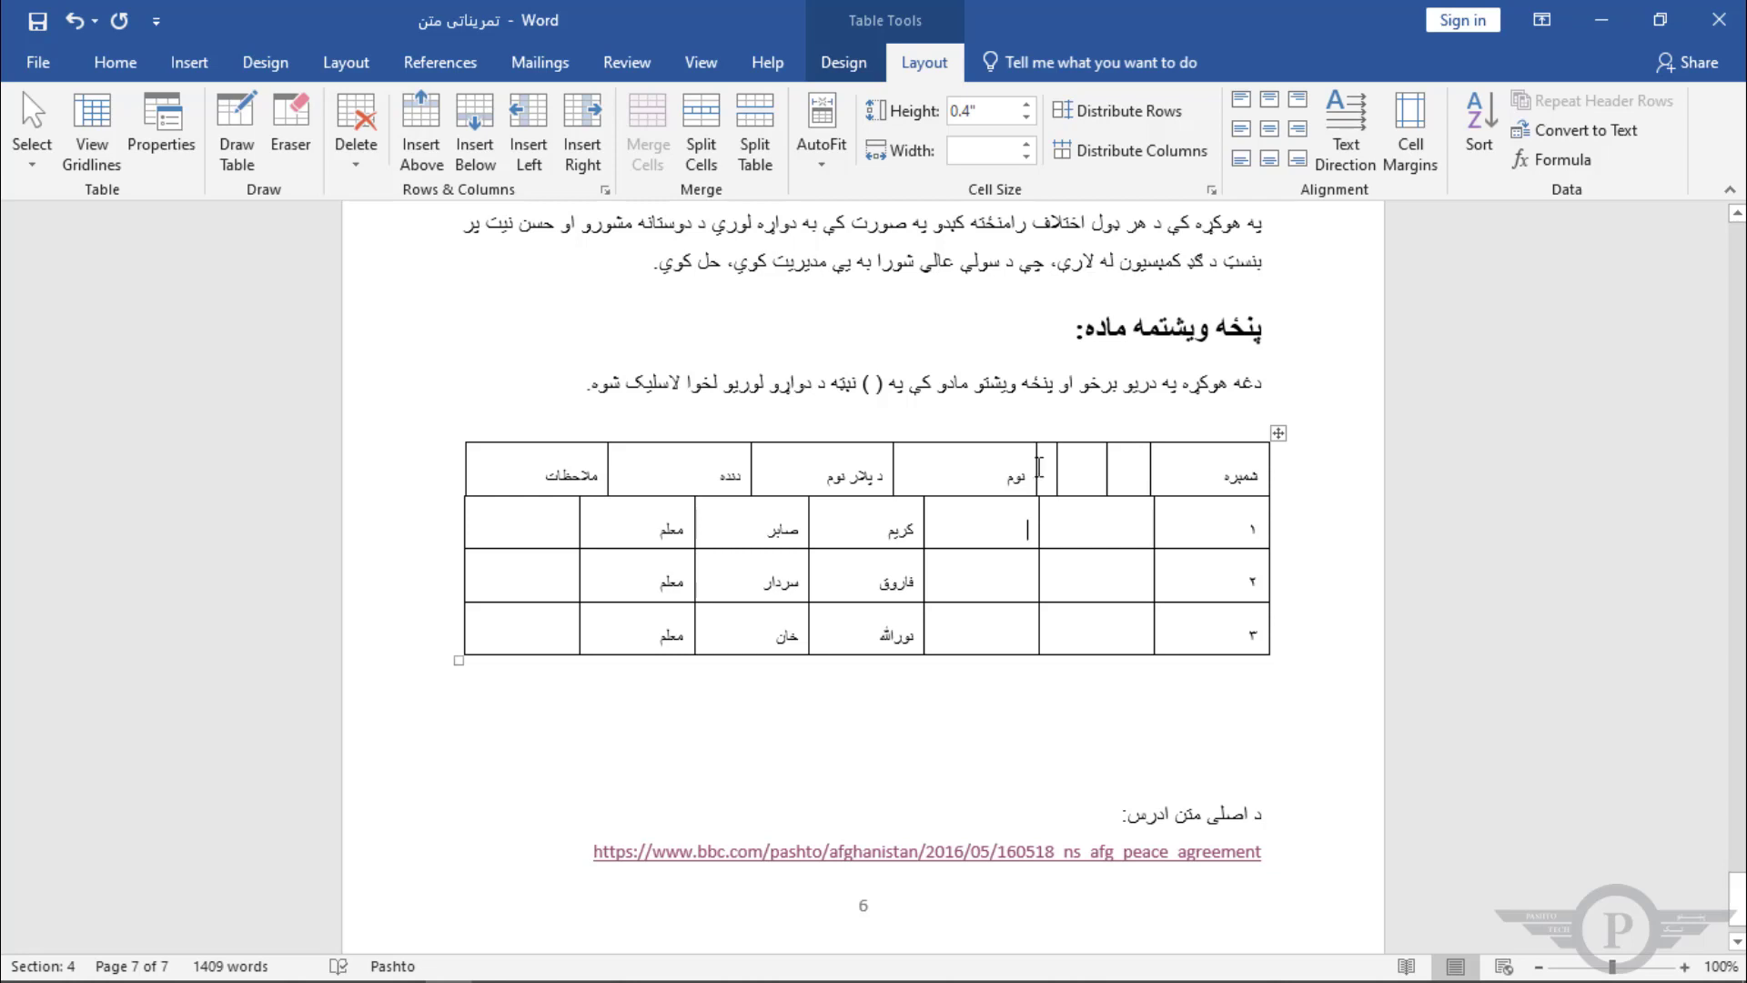
Step: Narrow the empty header cell beside نوم and split the نوم header cell into two columns
left_click_drag(1038, 466, 978, 466)
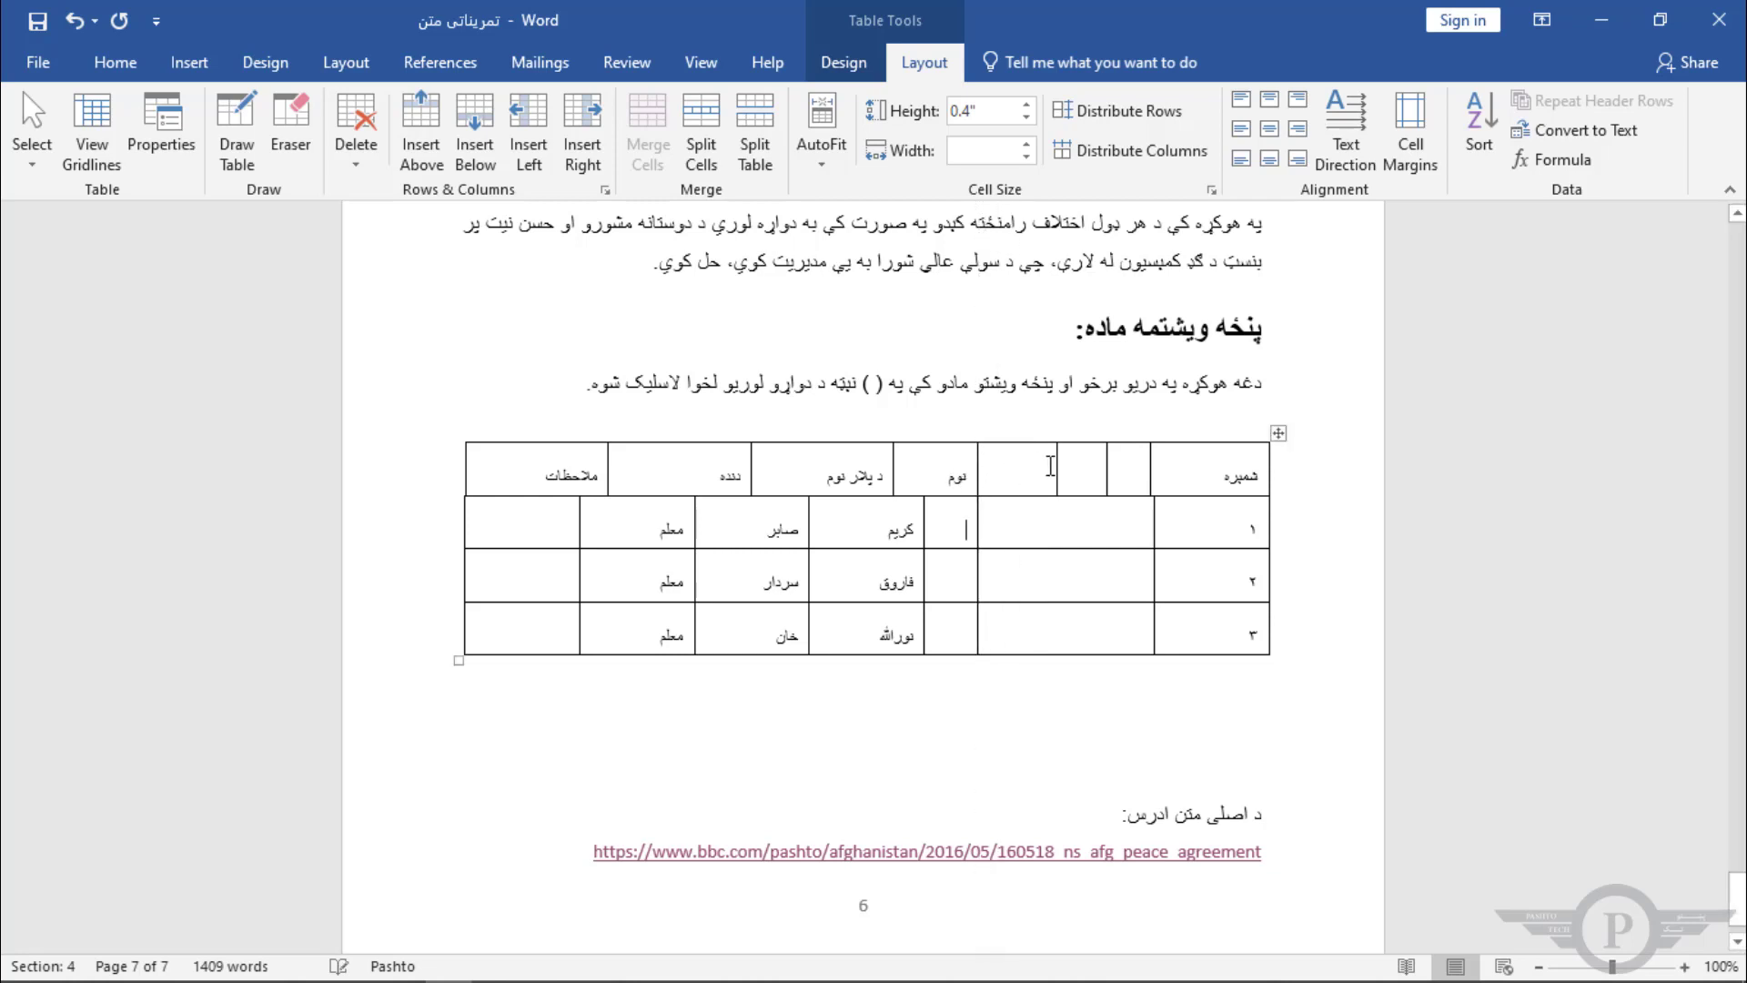
left_click(938, 465)
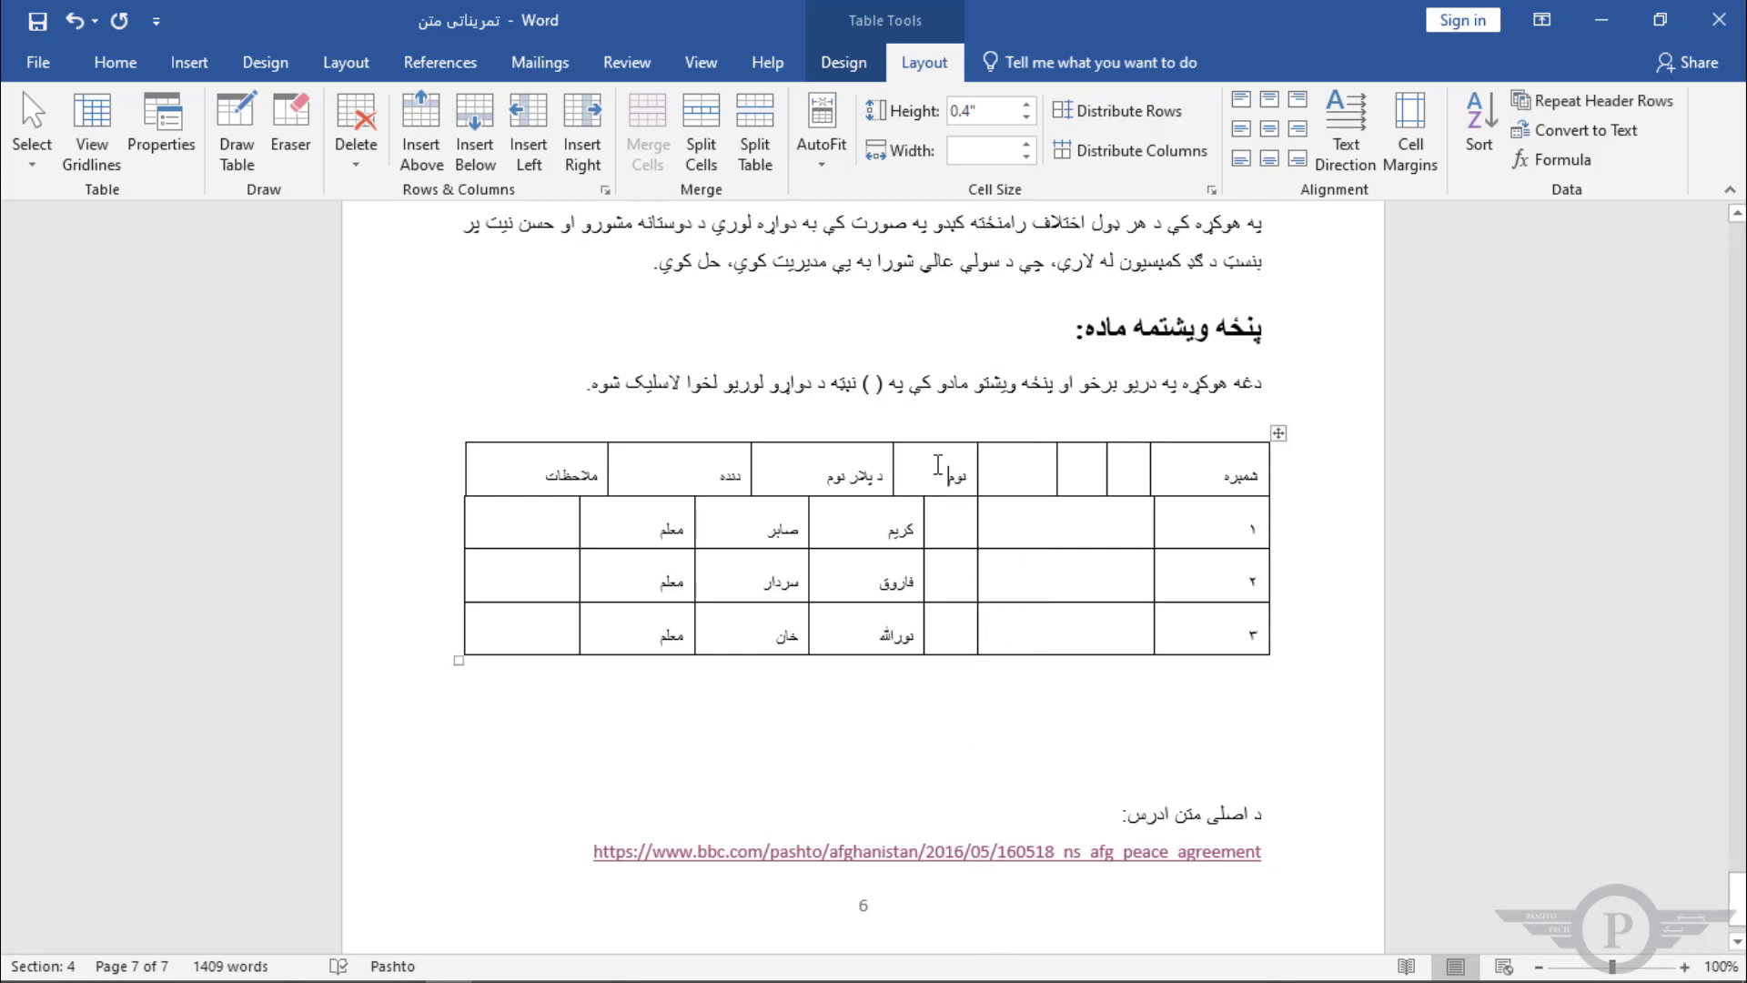
left_click(708, 113)
left_click(845, 542)
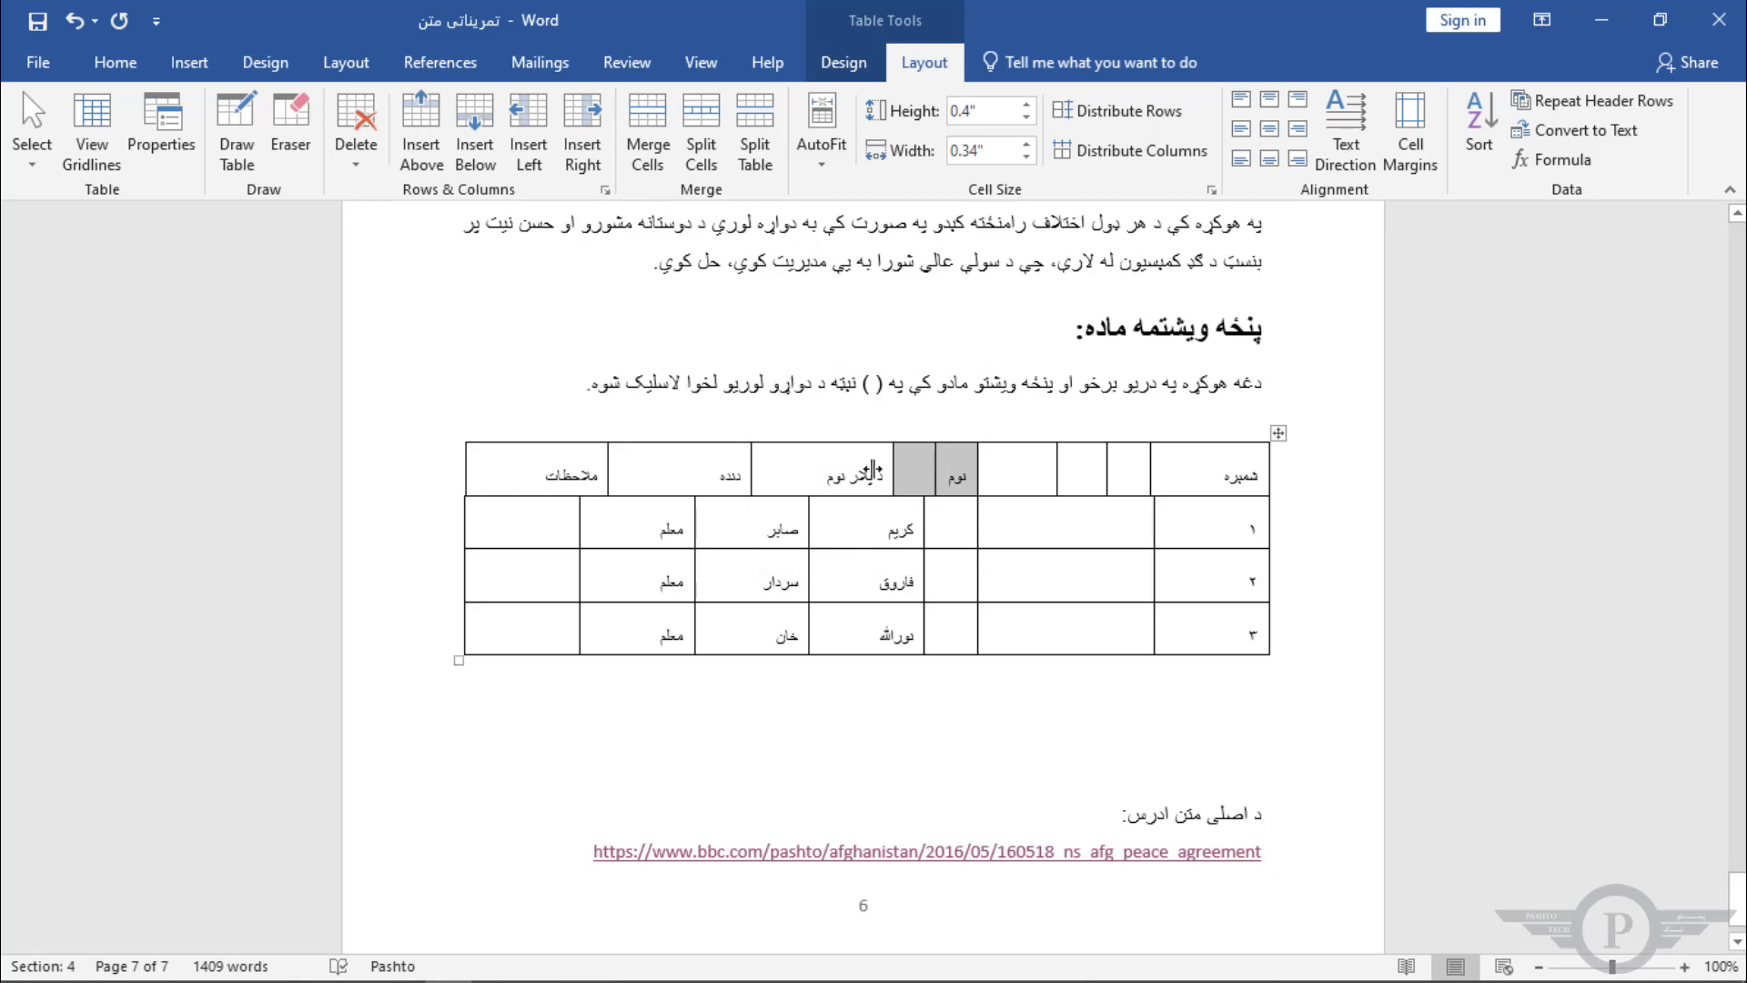
Step: Evenly distribute the header cells from ملاحظات through the new split cell
left_click_drag(573, 465, 928, 471)
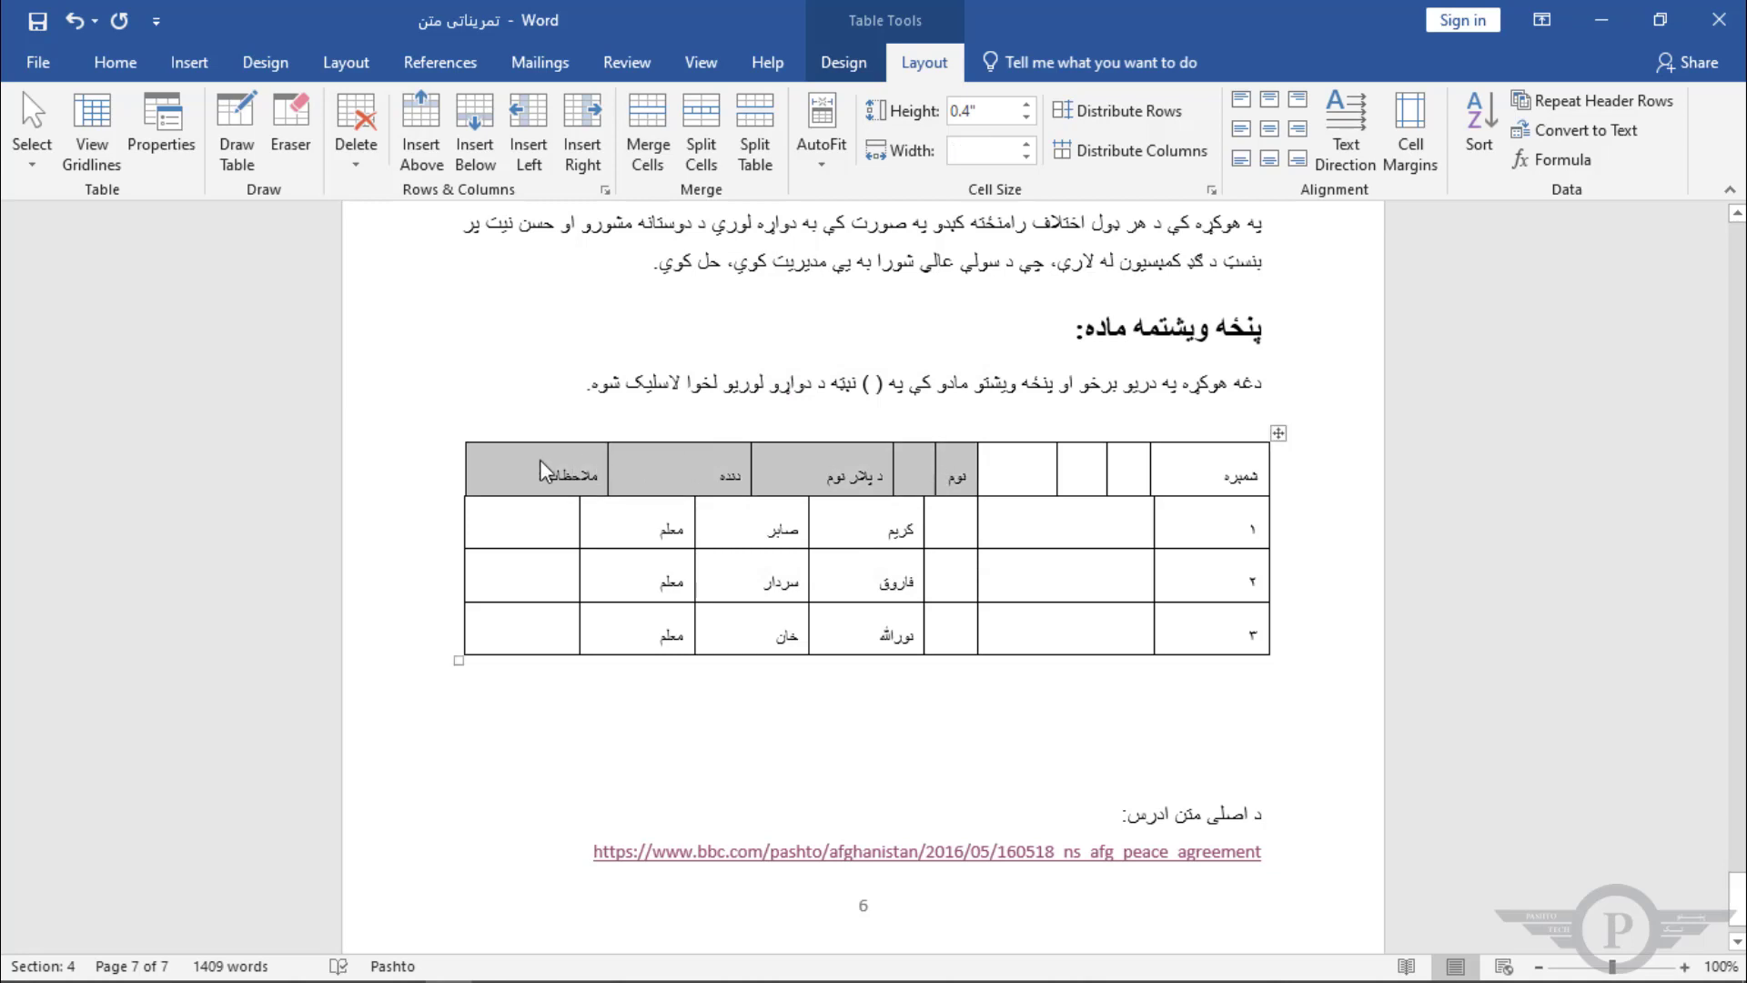
left_click(460, 471)
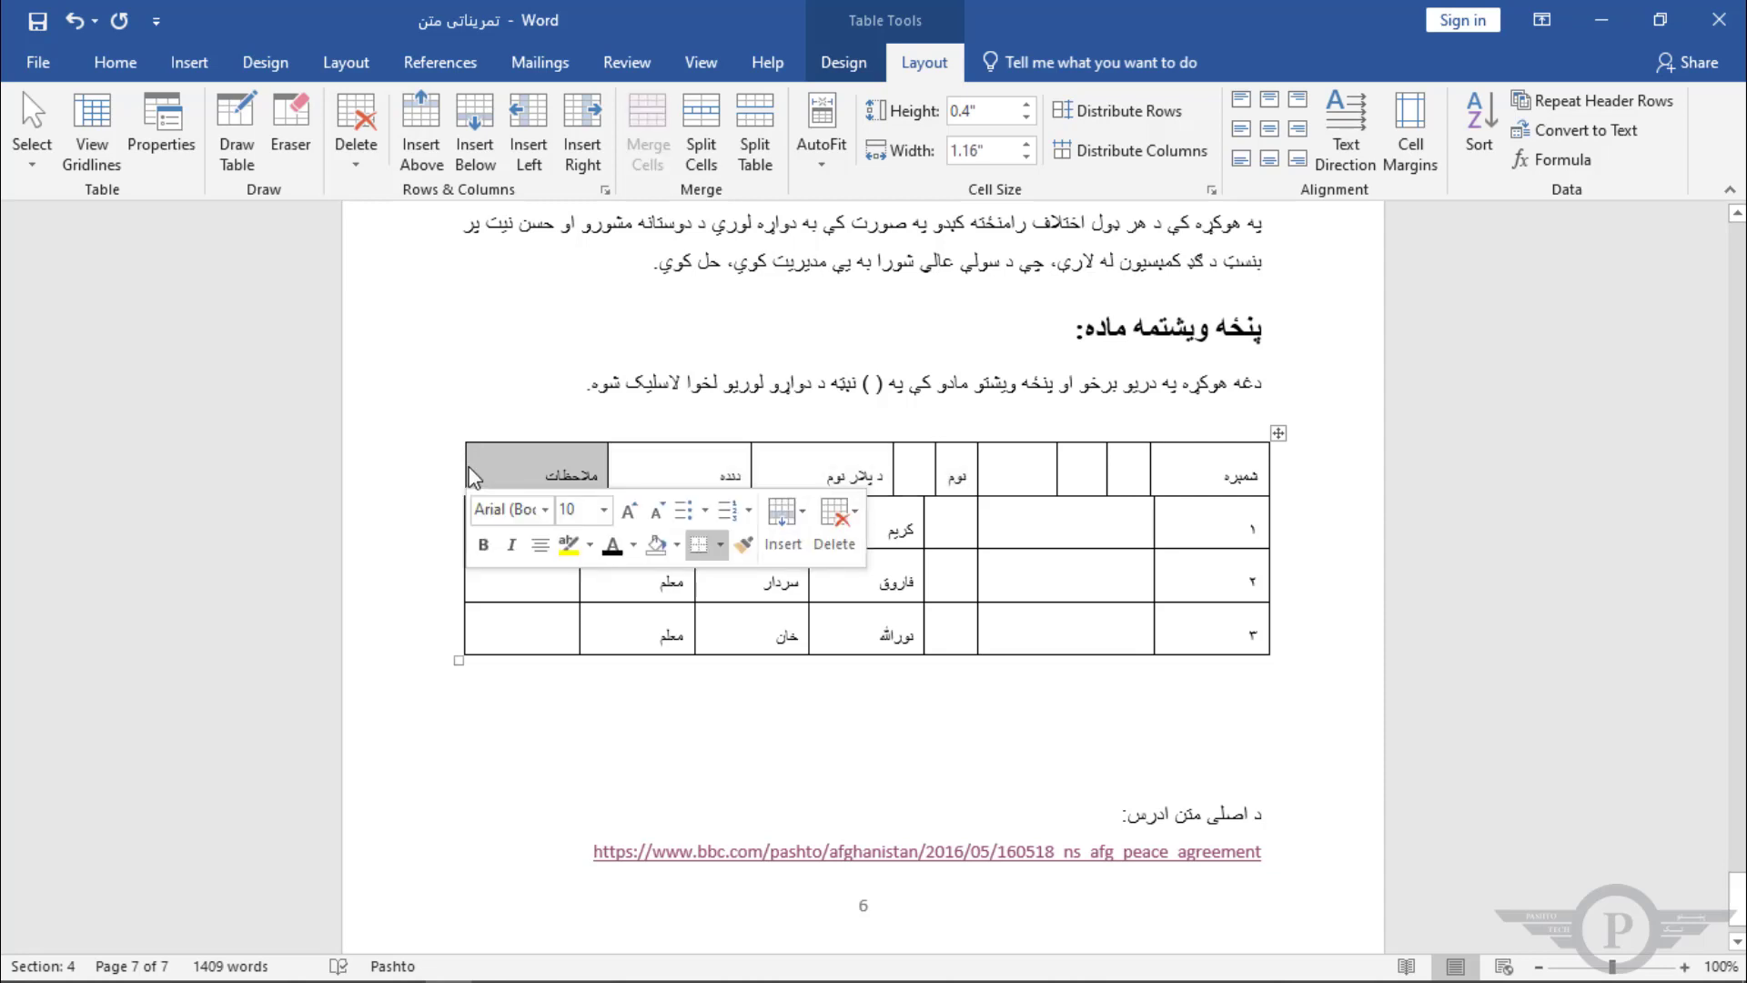
left_click_drag(462, 471, 464, 488)
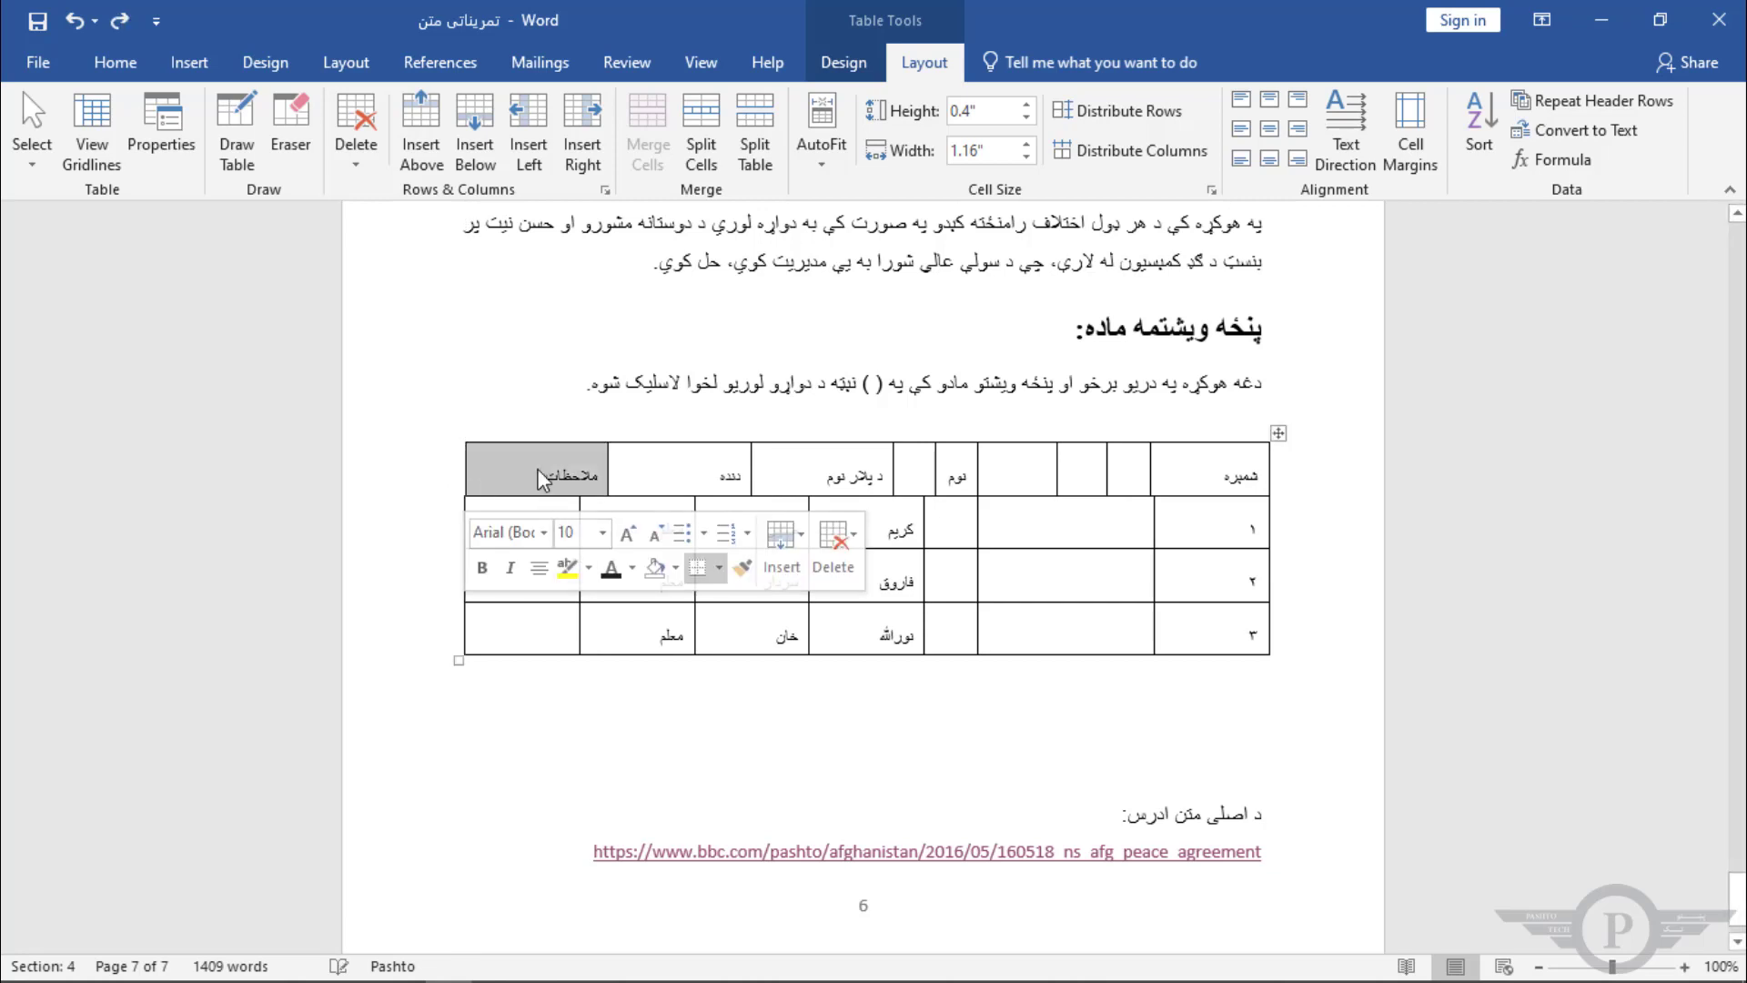
left_click(566, 460)
left_click_drag(566, 460, 951, 476)
left_click(1129, 150)
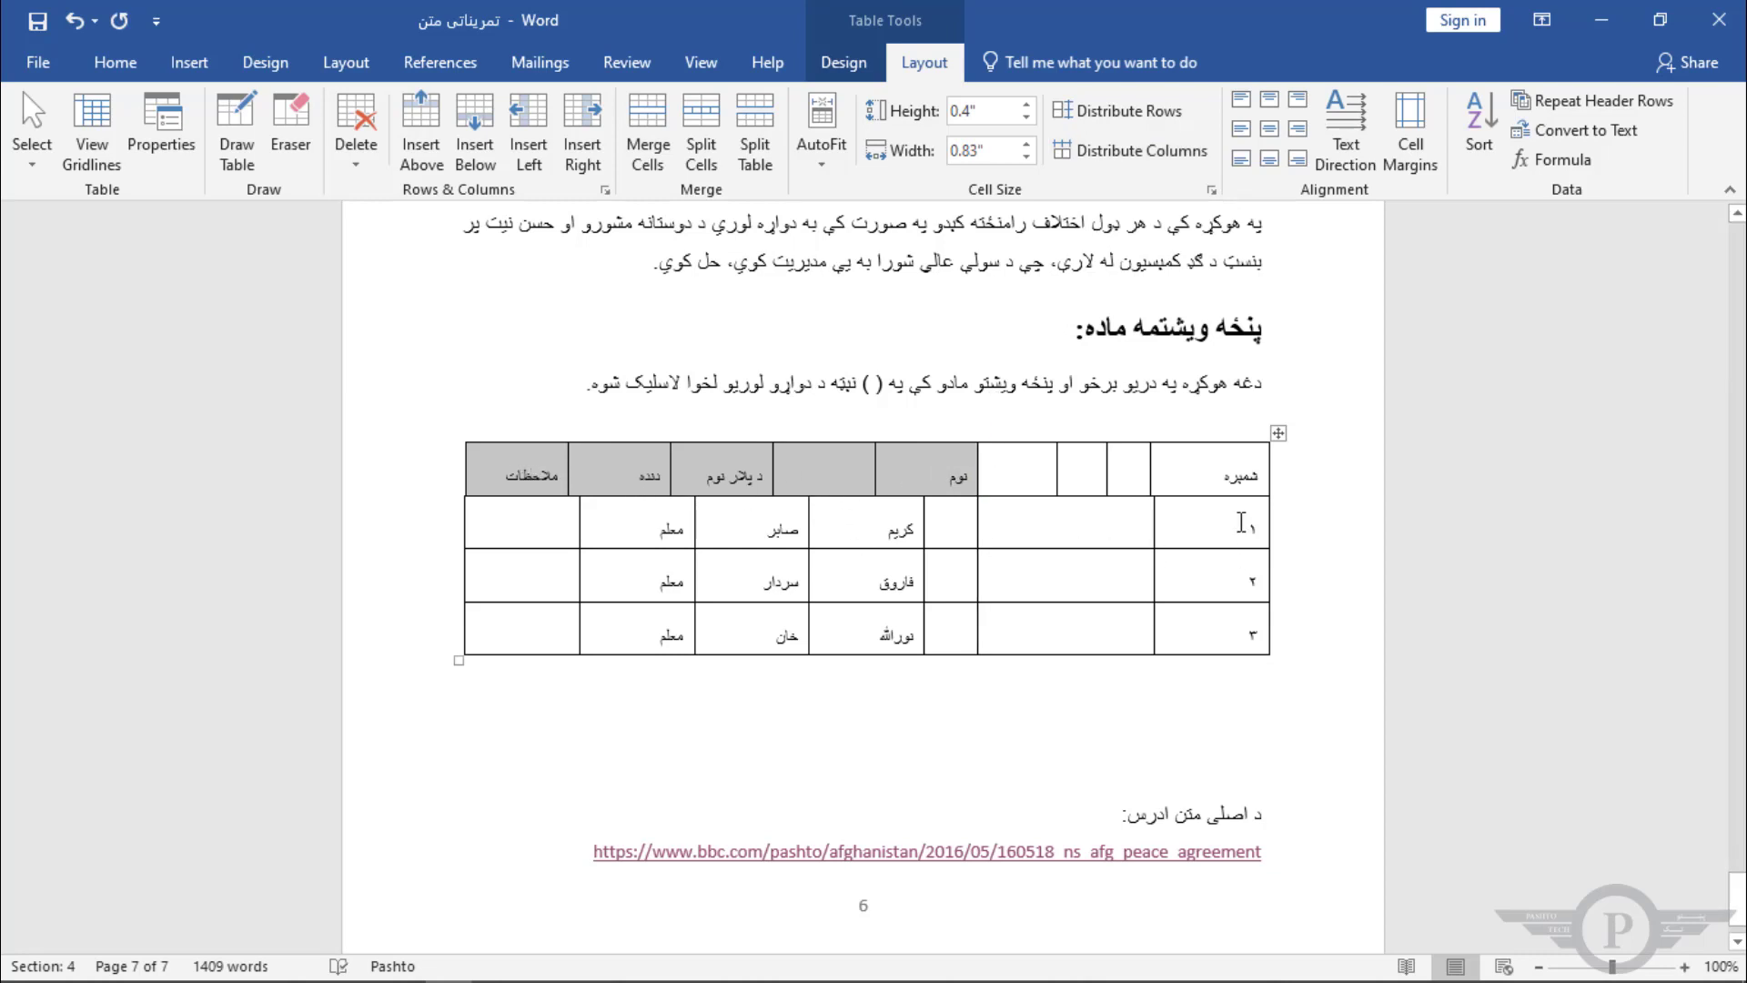
Step: Select the numbering cells of the three body rows and distribute the rows' heights evenly
left_click_drag(1241, 523, 1174, 671)
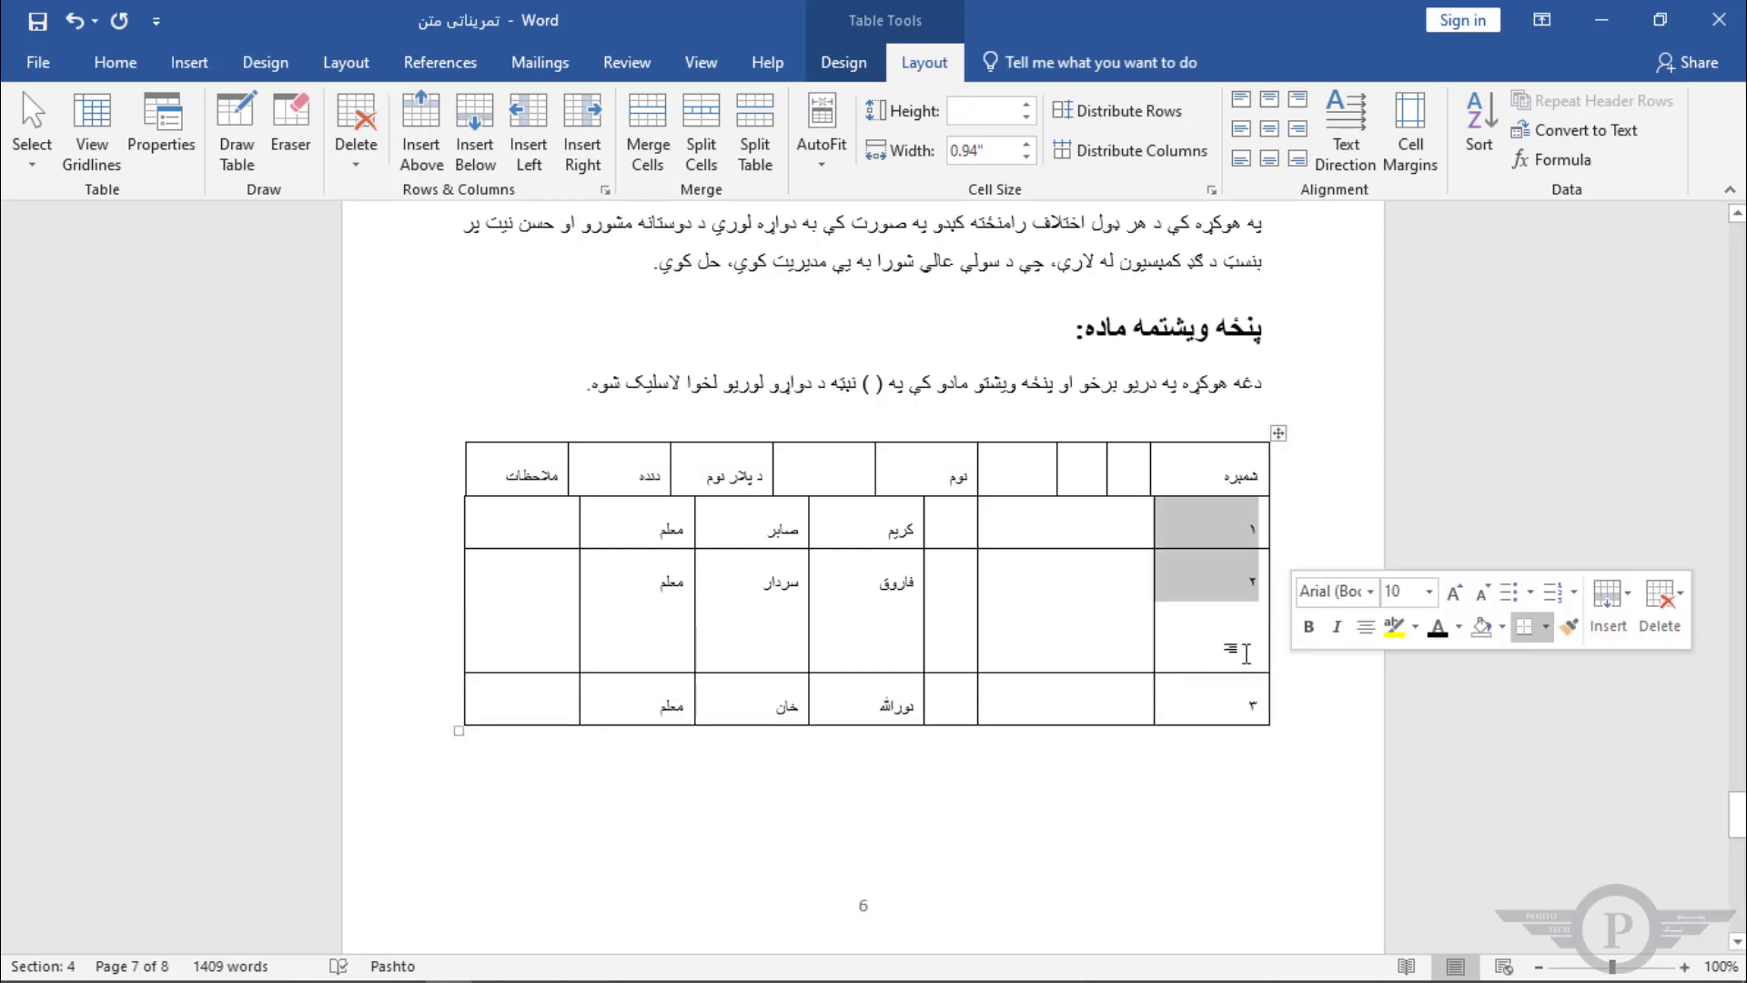
left_click_drag(1217, 703, 1206, 543)
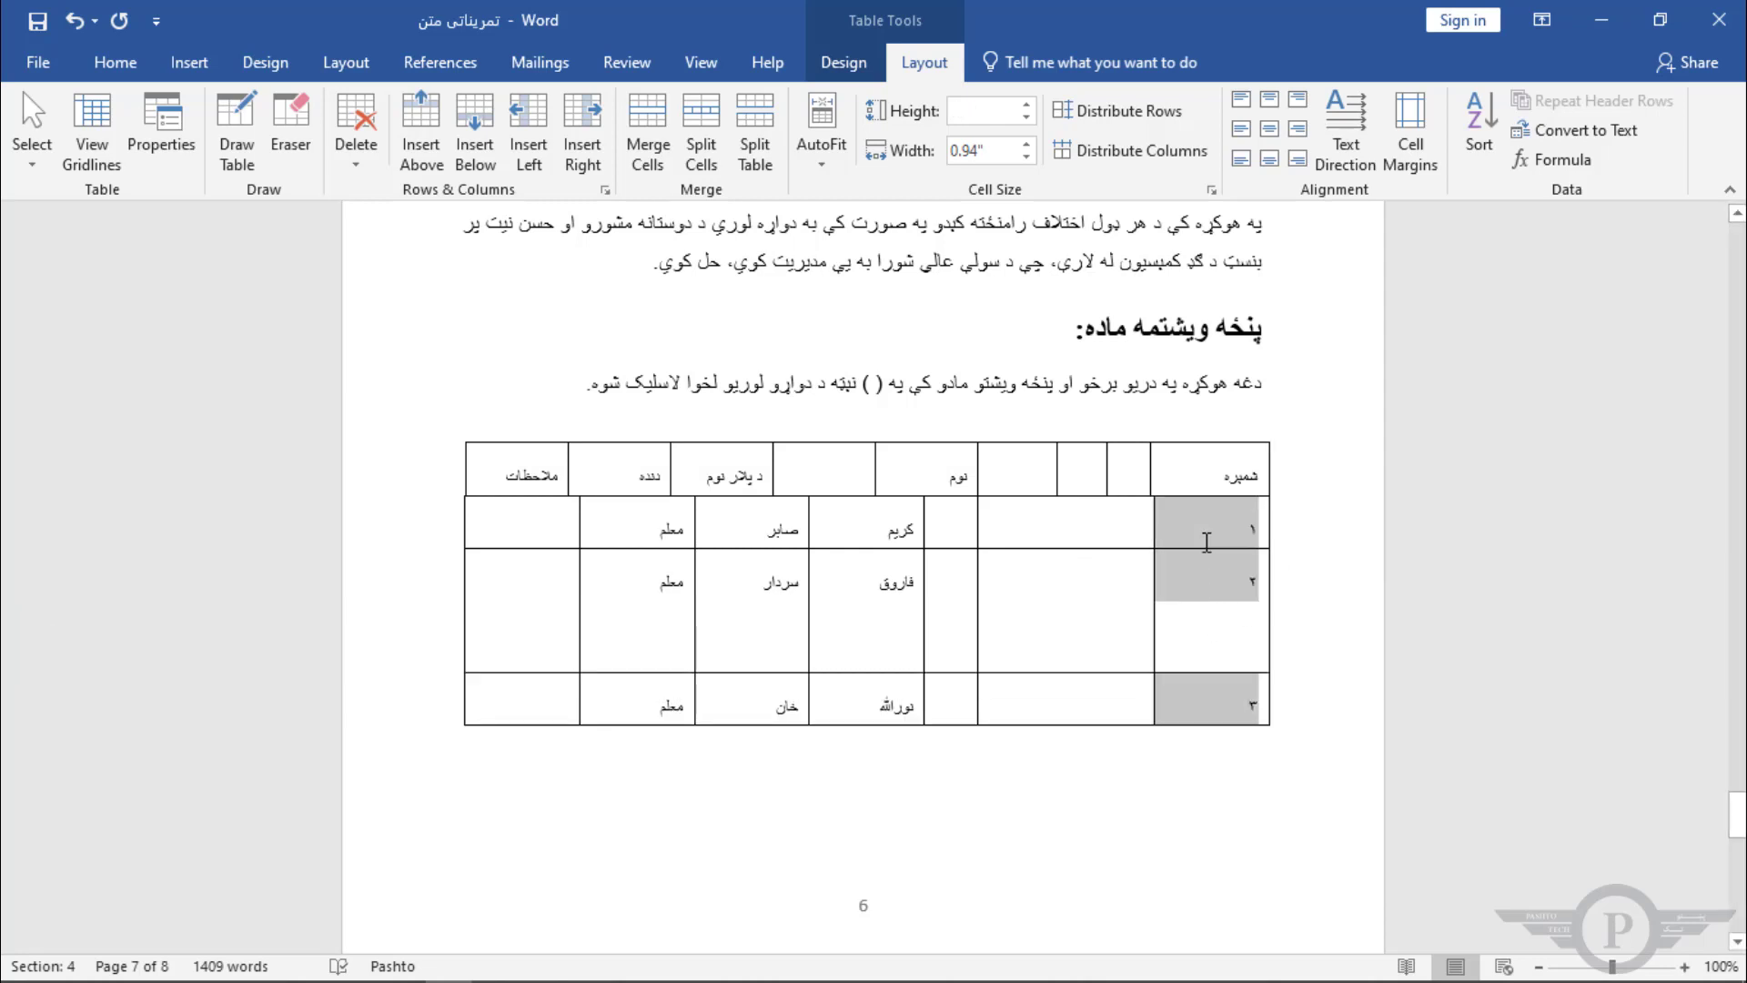
left_click(1112, 111)
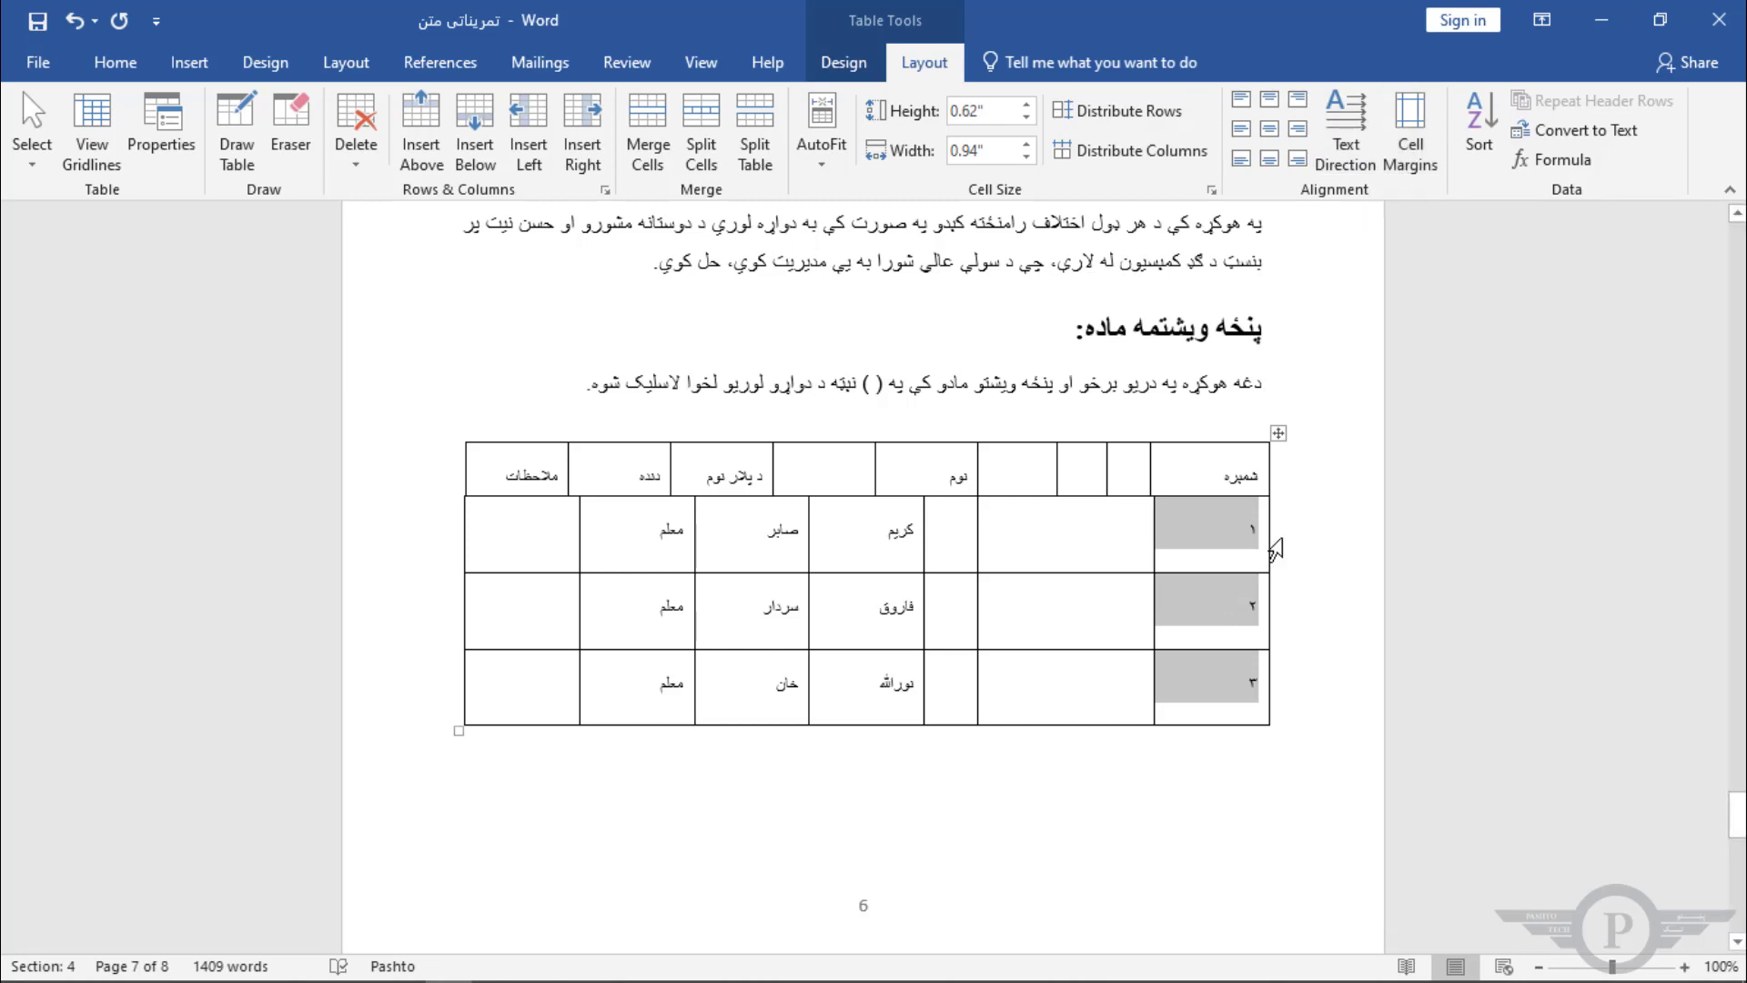
Step: Try several cell alignment options on the first numbering cell, ending with Align Center
left_click(1207, 530)
left_click_drag(1243, 528, 1253, 530)
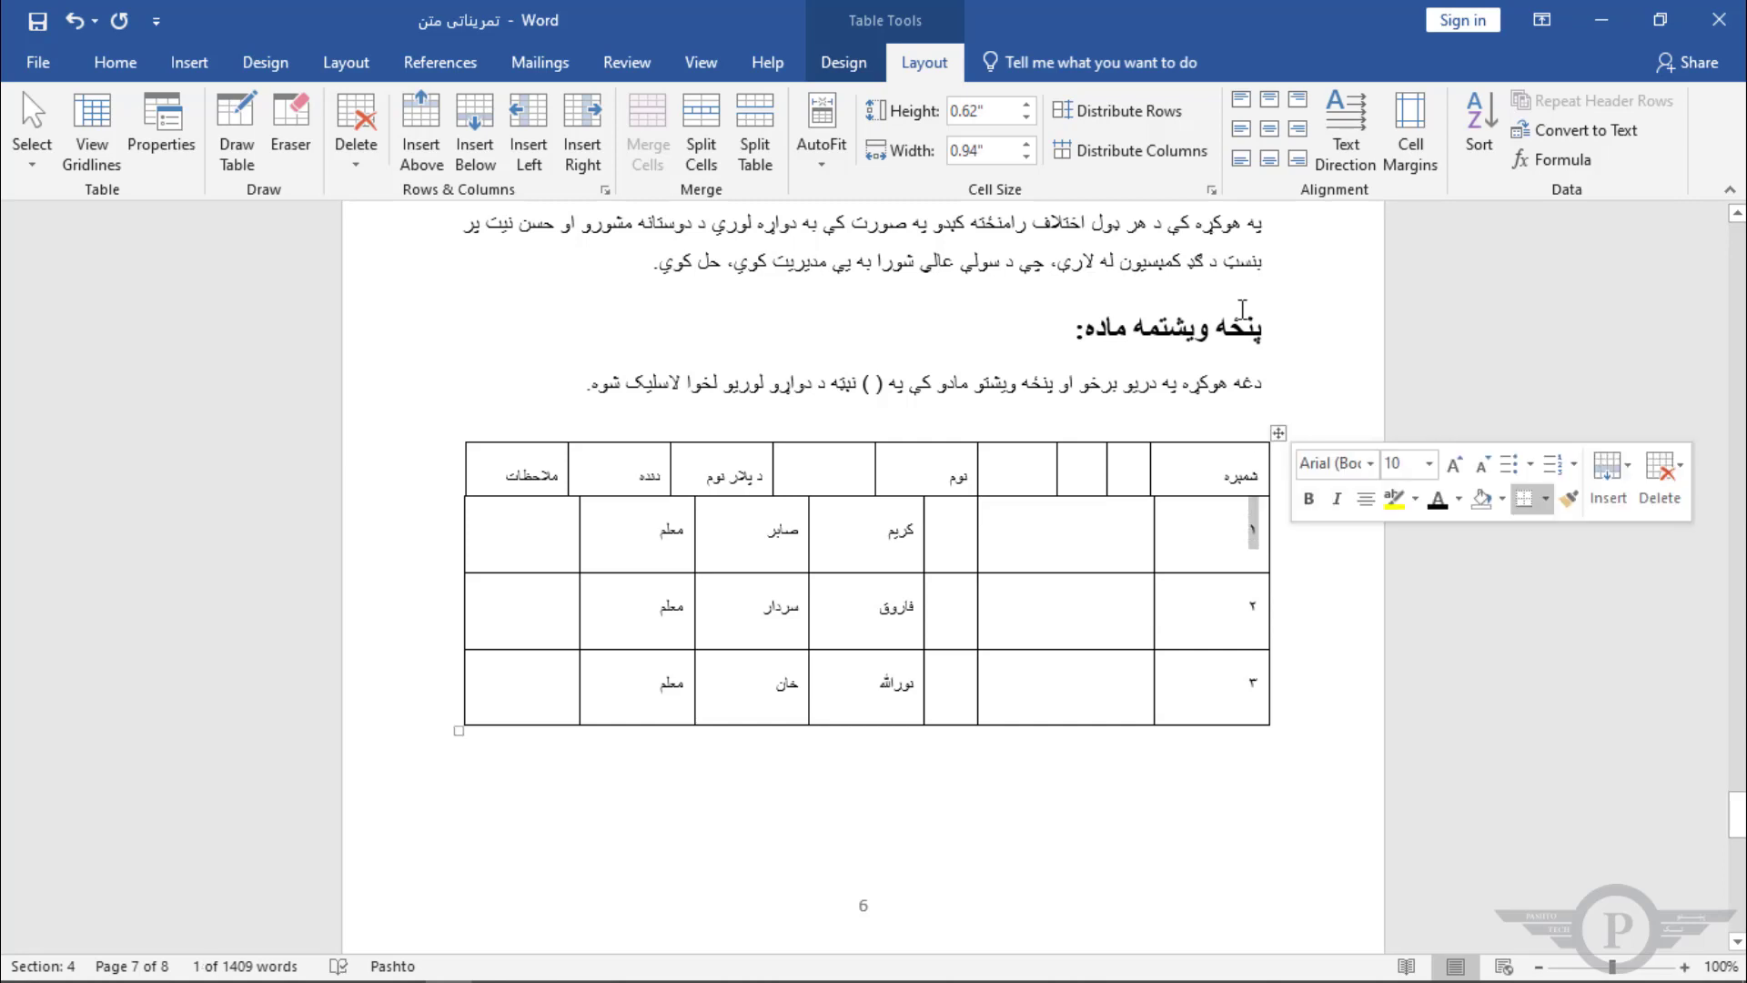
left_click(1241, 133)
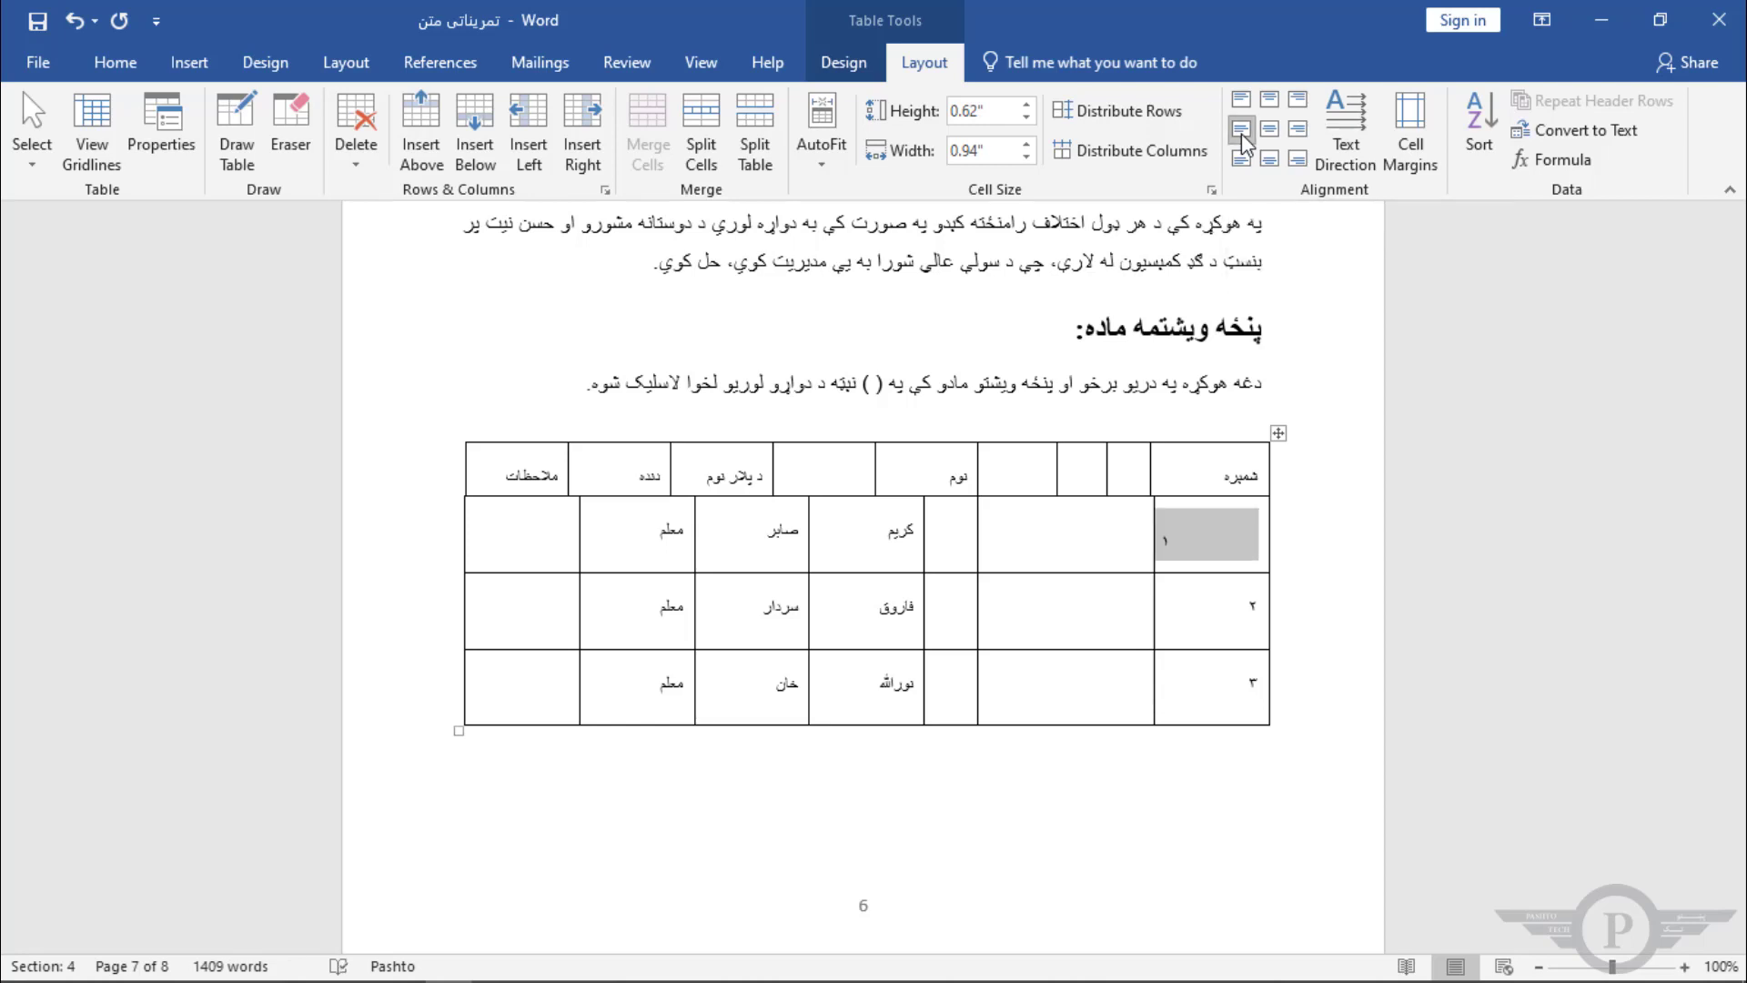
left_click(1241, 160)
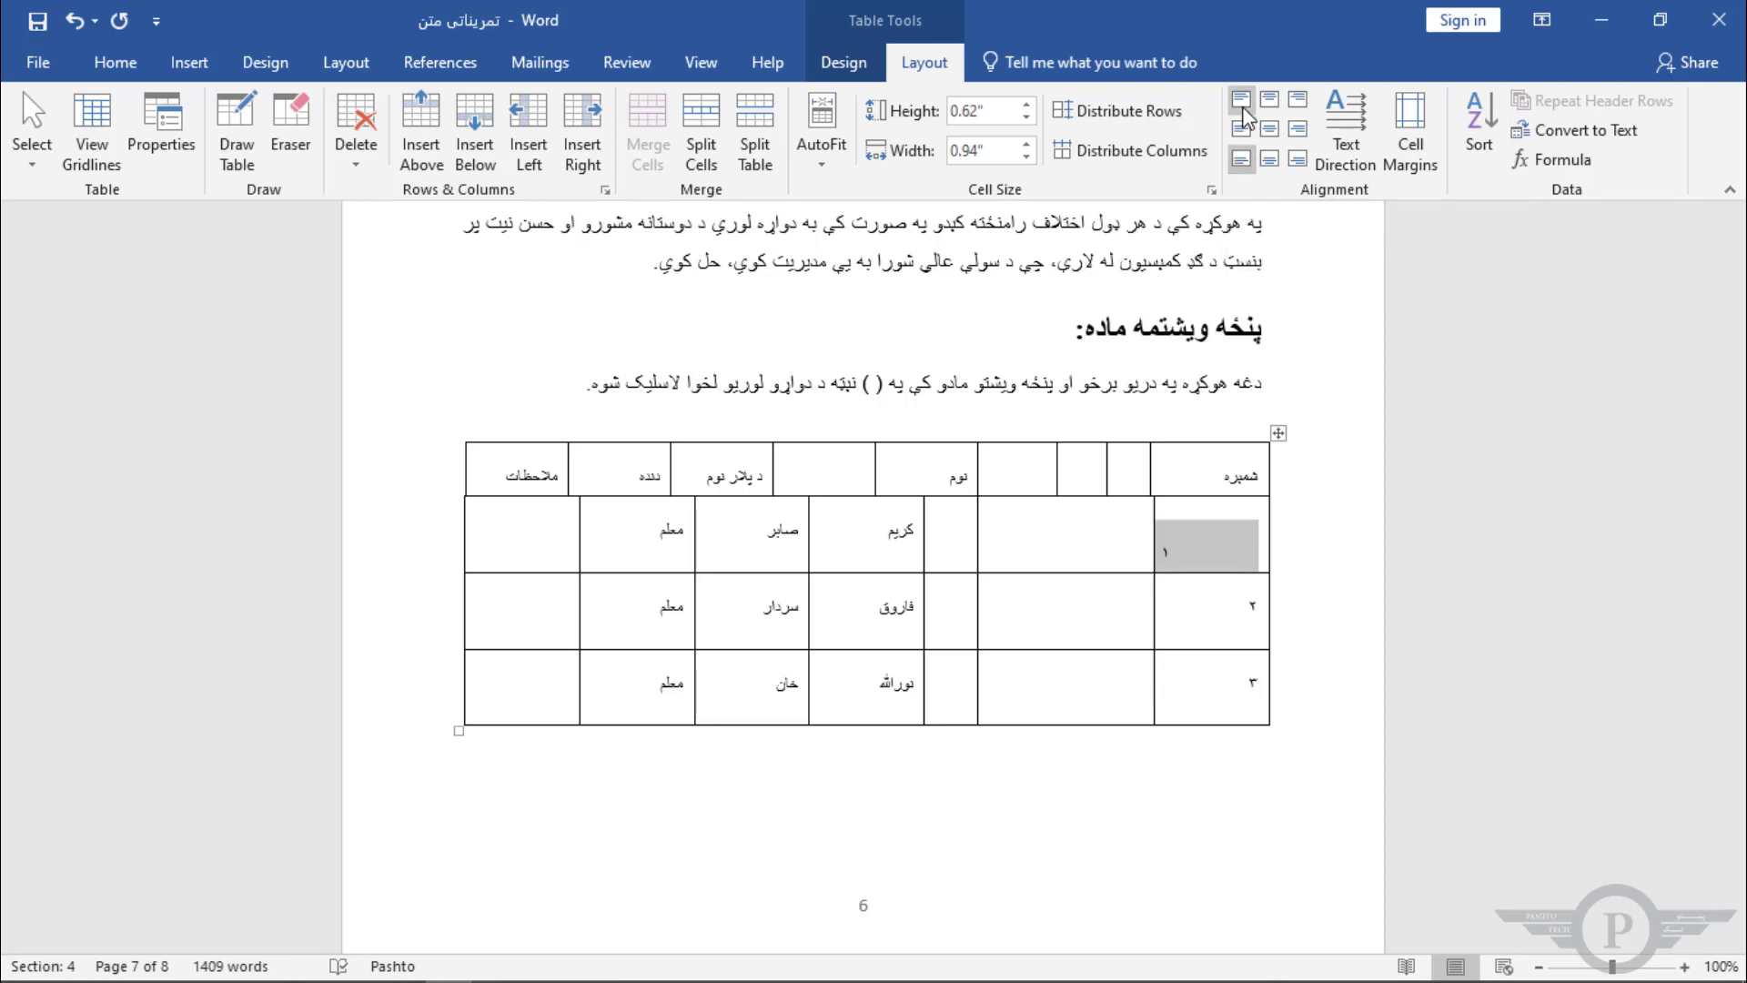
left_click(1243, 102)
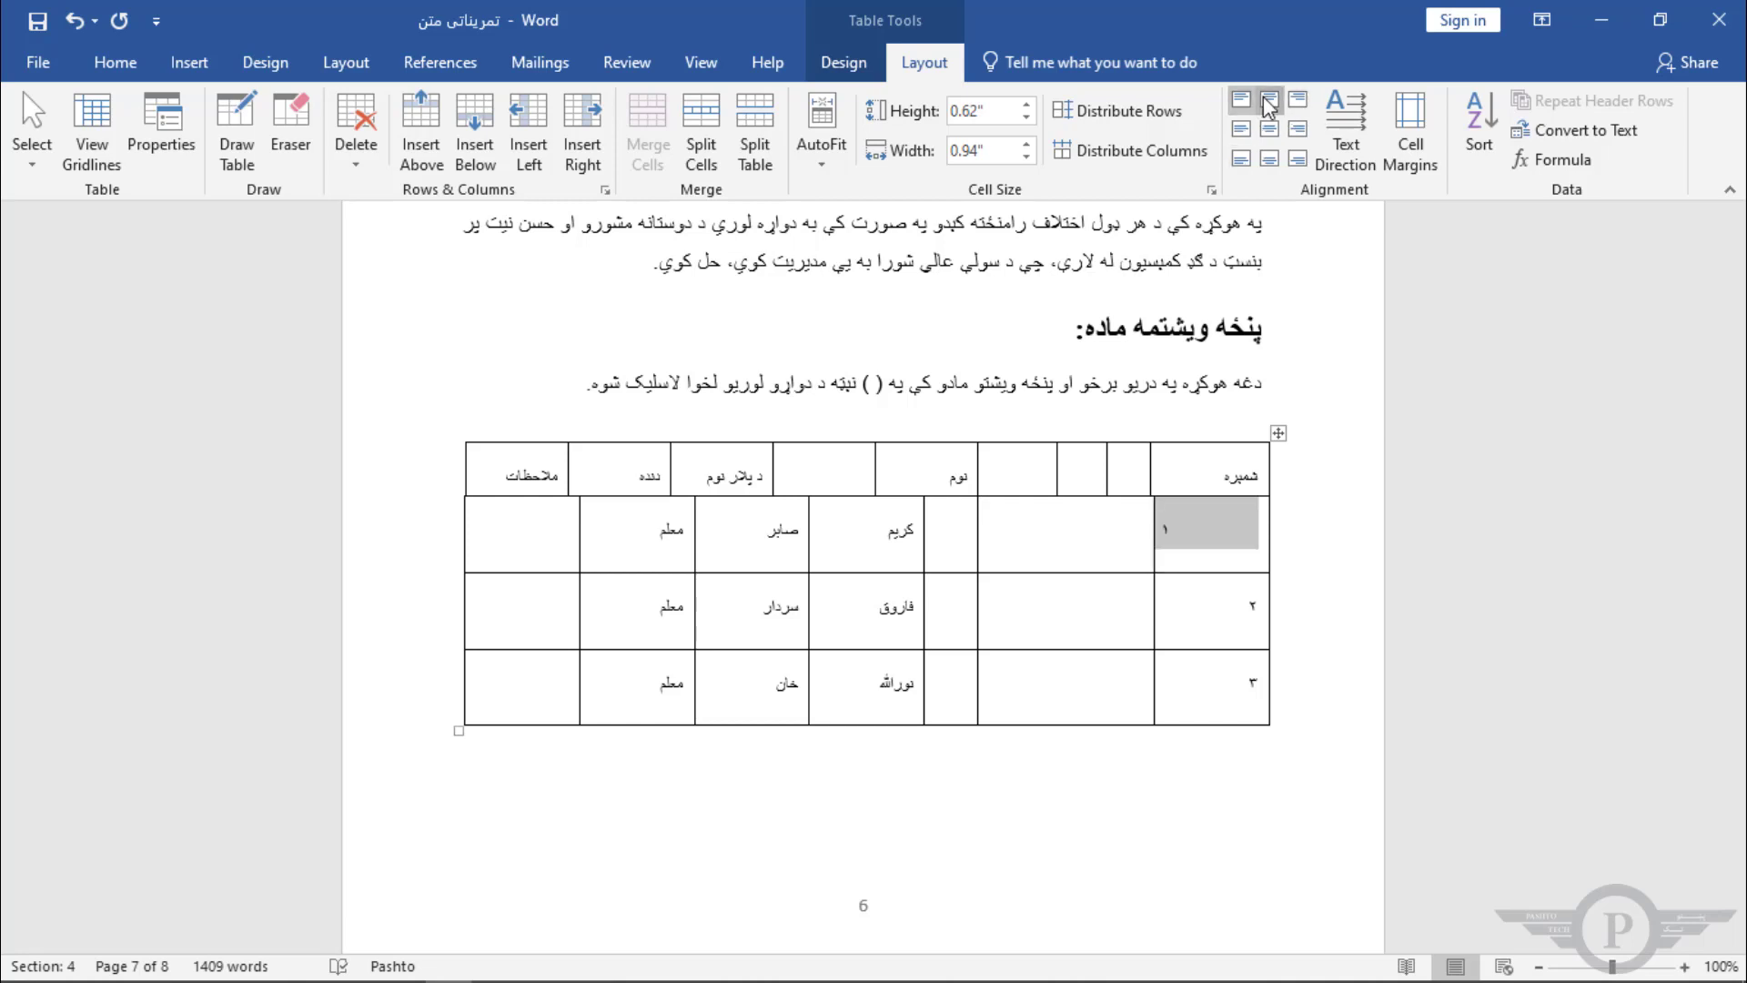
left_click(1269, 103)
left_click(1270, 131)
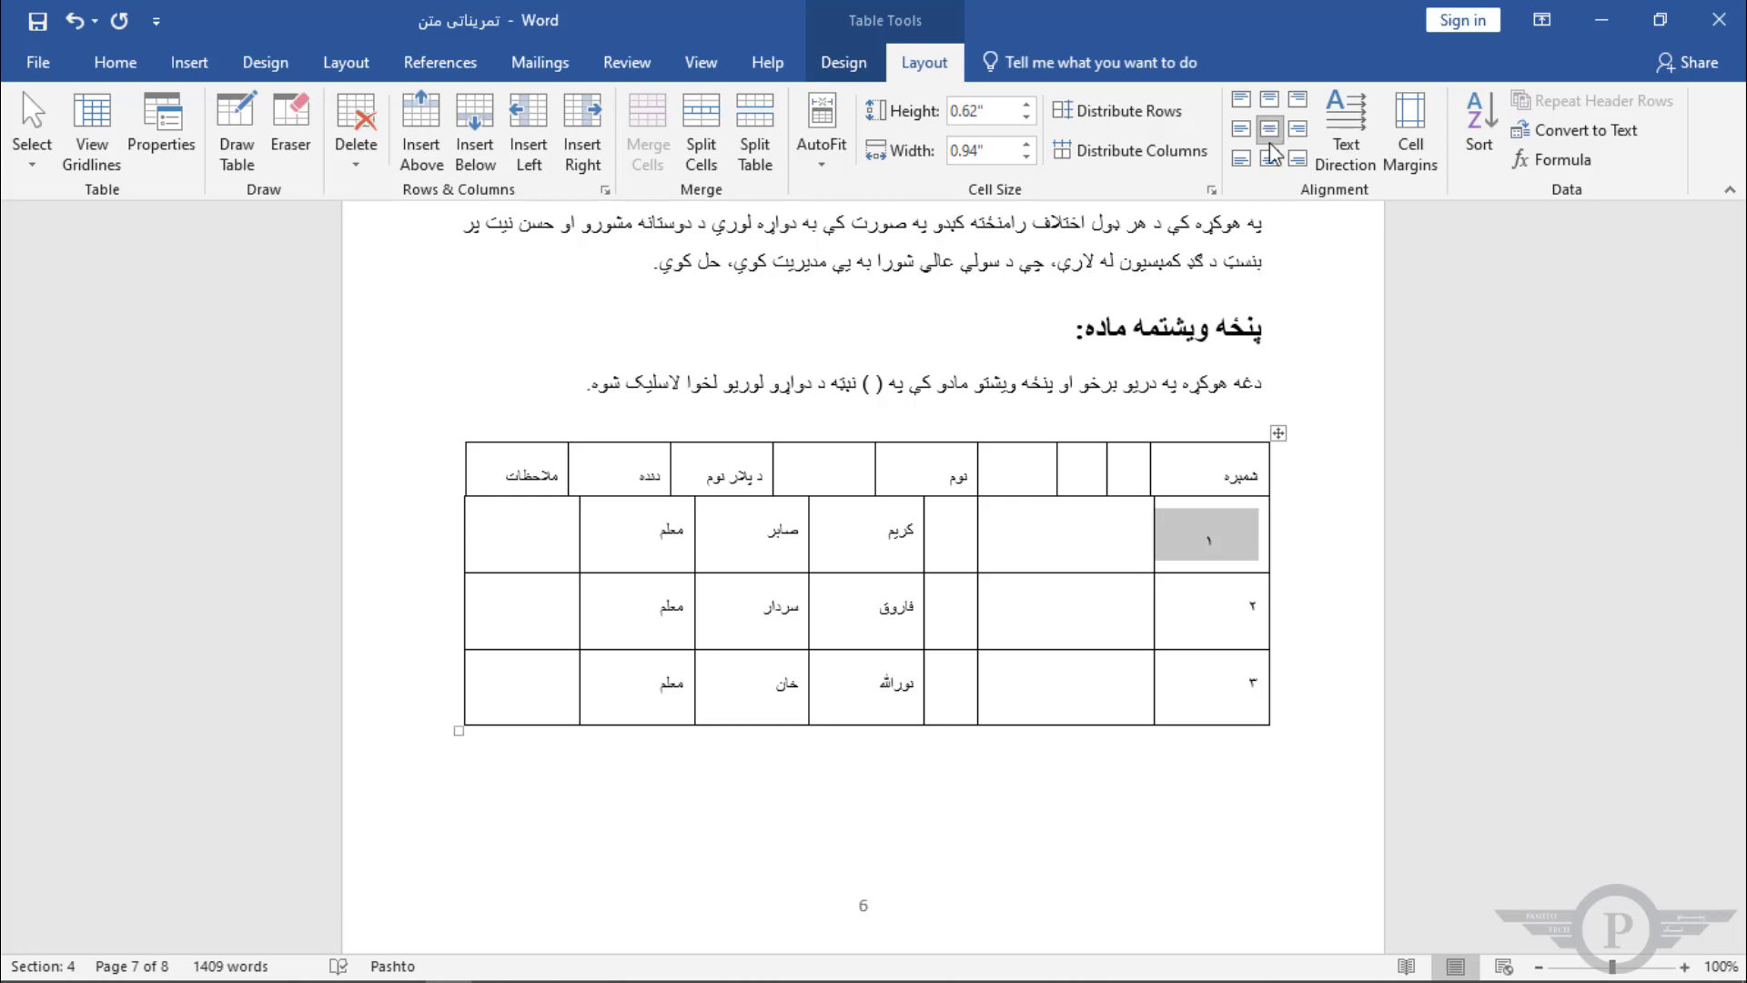
Step: Try further alignment options on the first numbering cell, ending with Align Top Right
left_click(1271, 161)
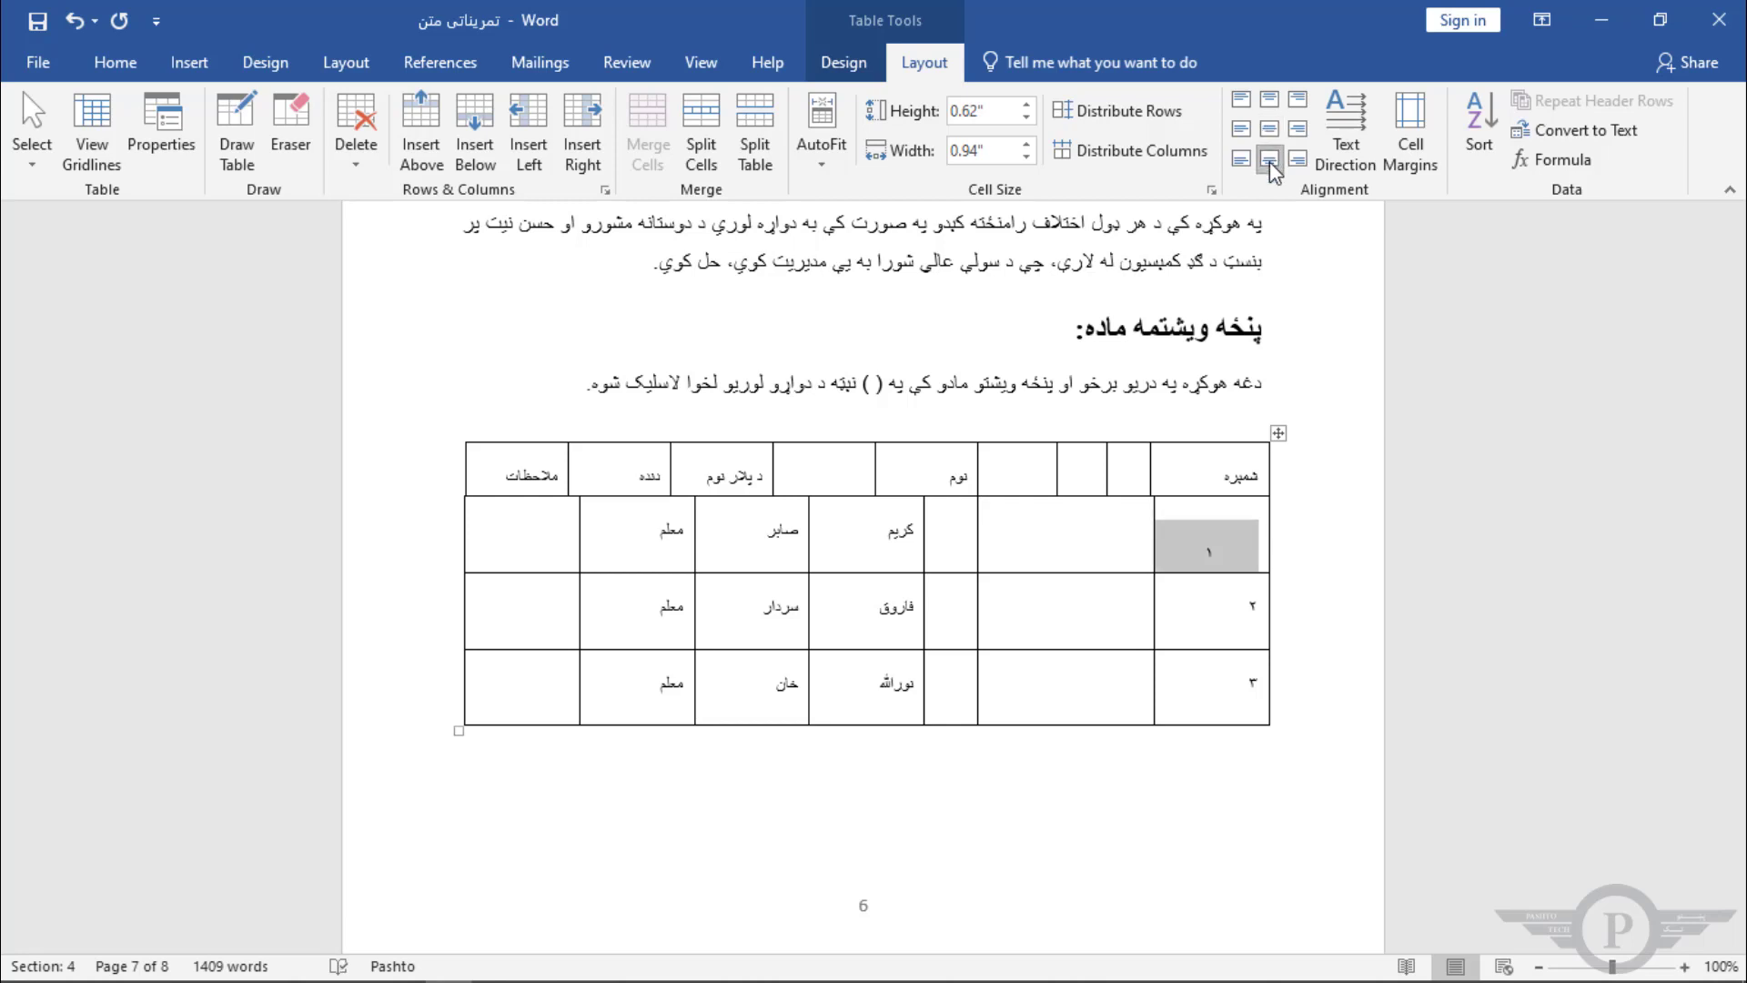
left_click(1299, 161)
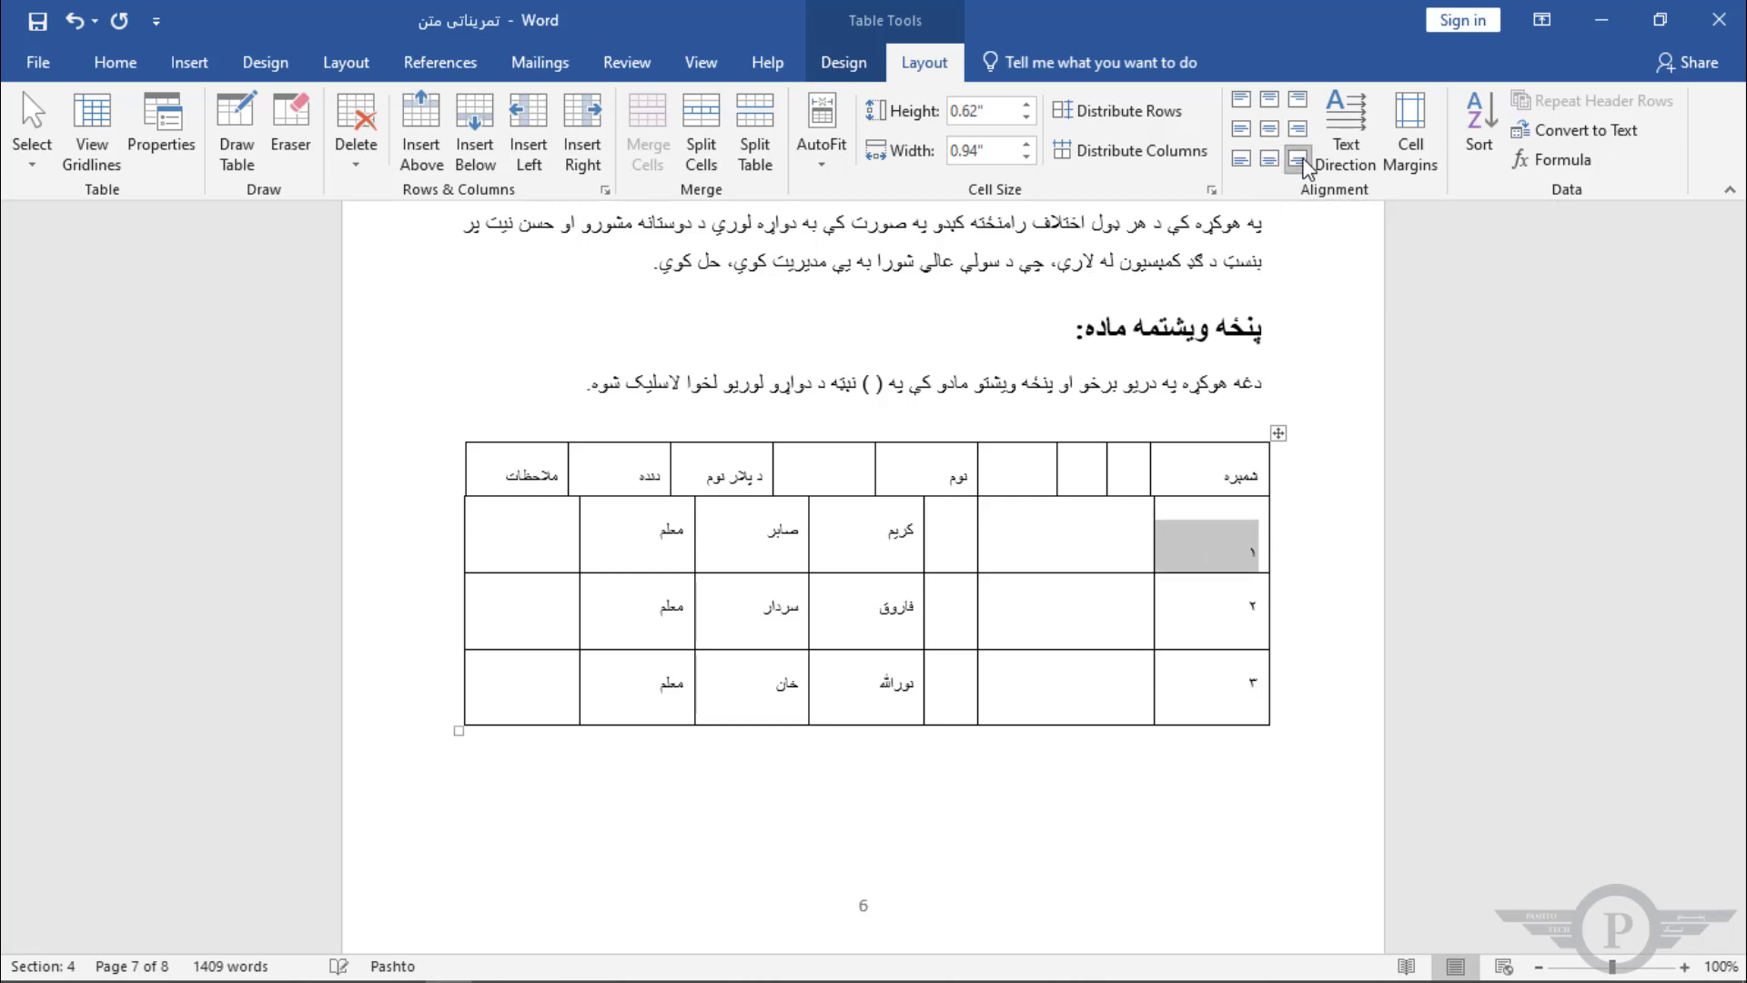
left_click(1298, 129)
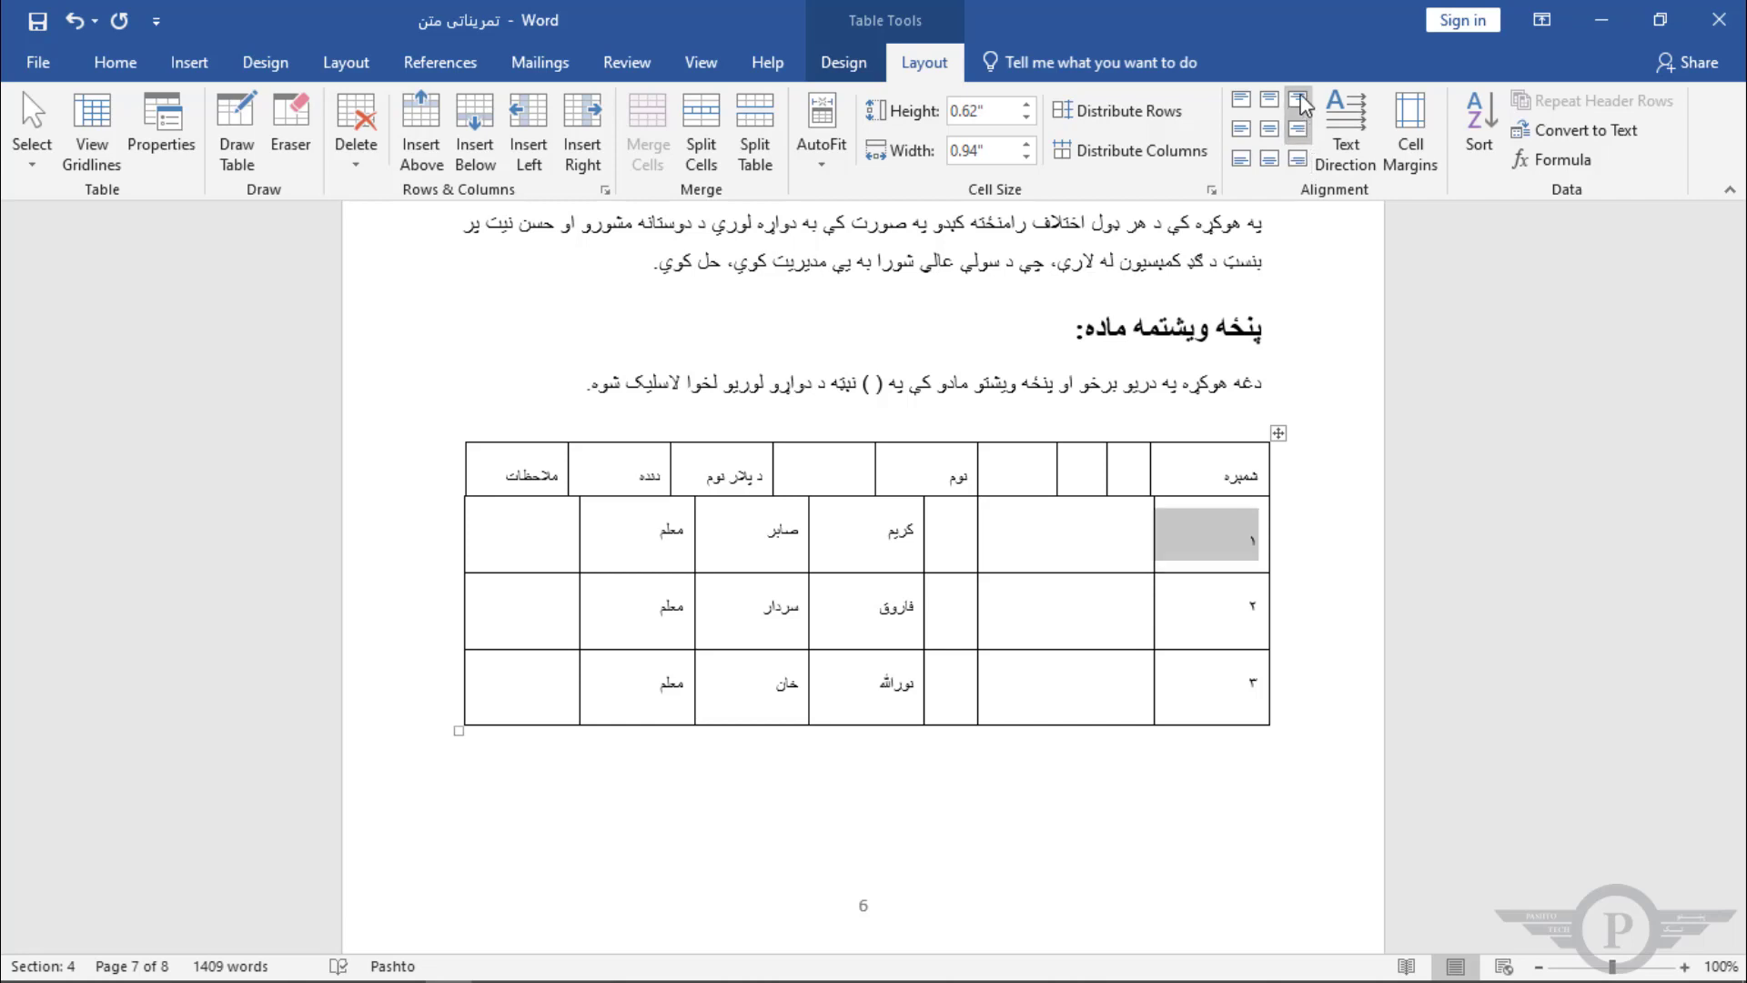
left_click(1302, 101)
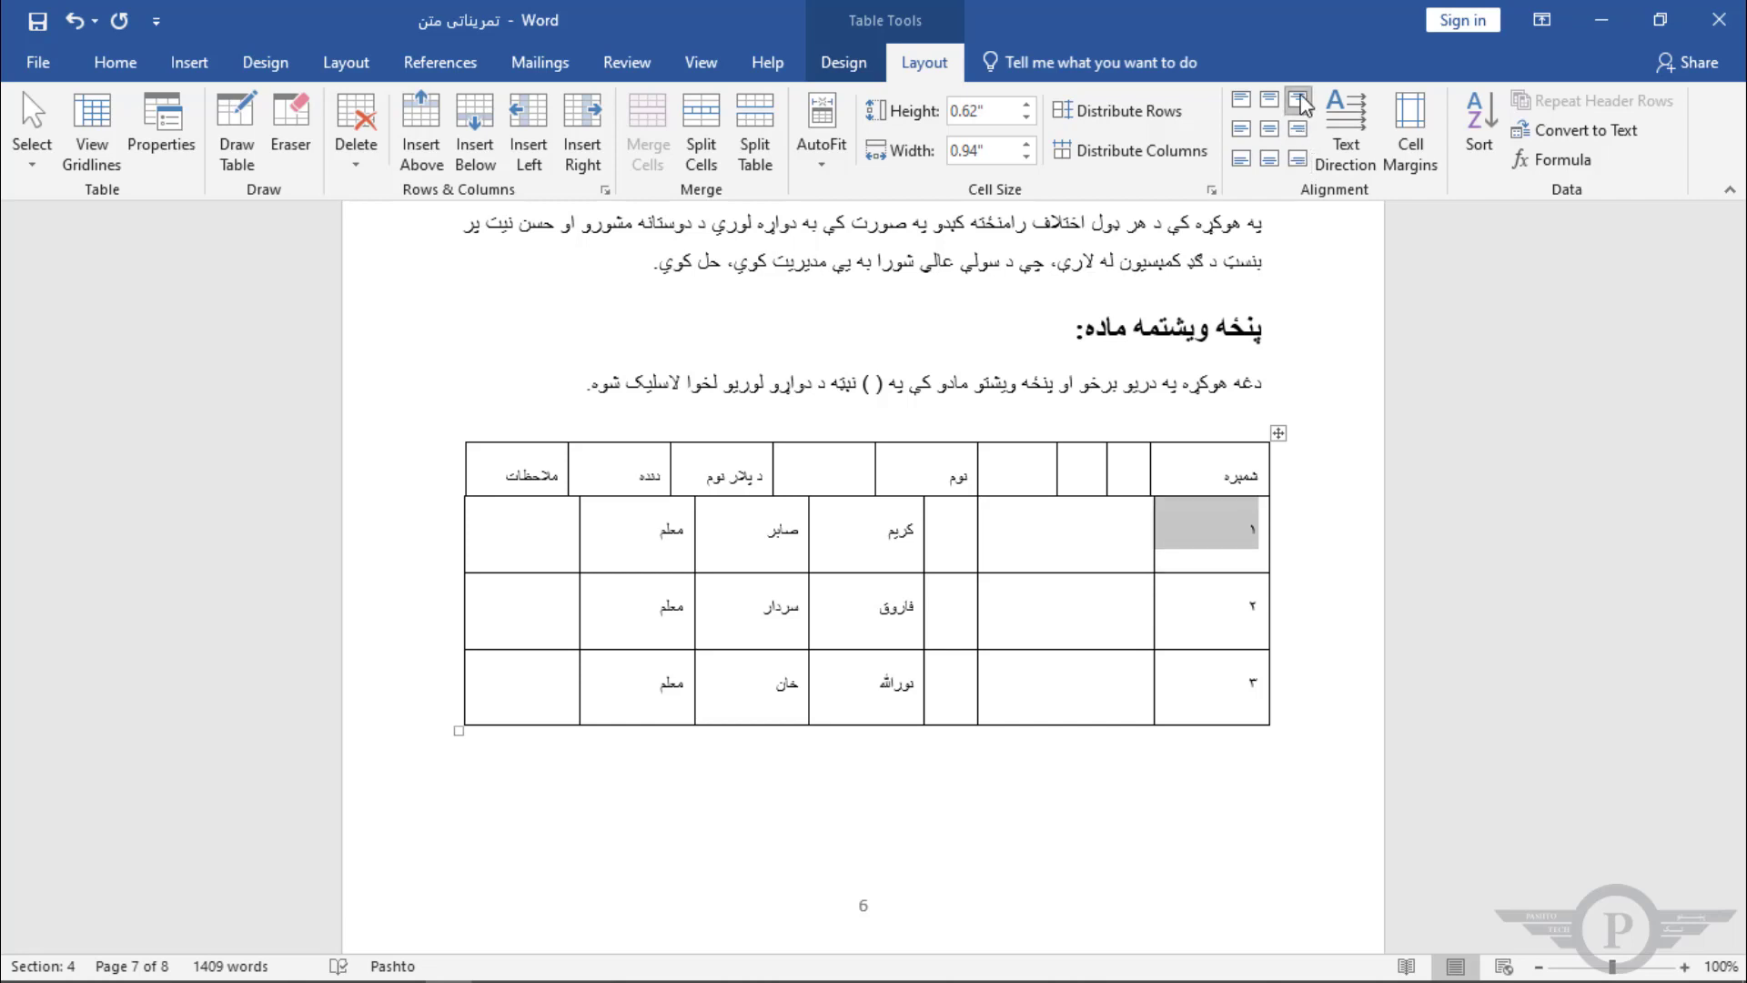
Step: Try the Text Direction options on the first numbering cell, cycling back to horizontal text
left_click(1340, 158)
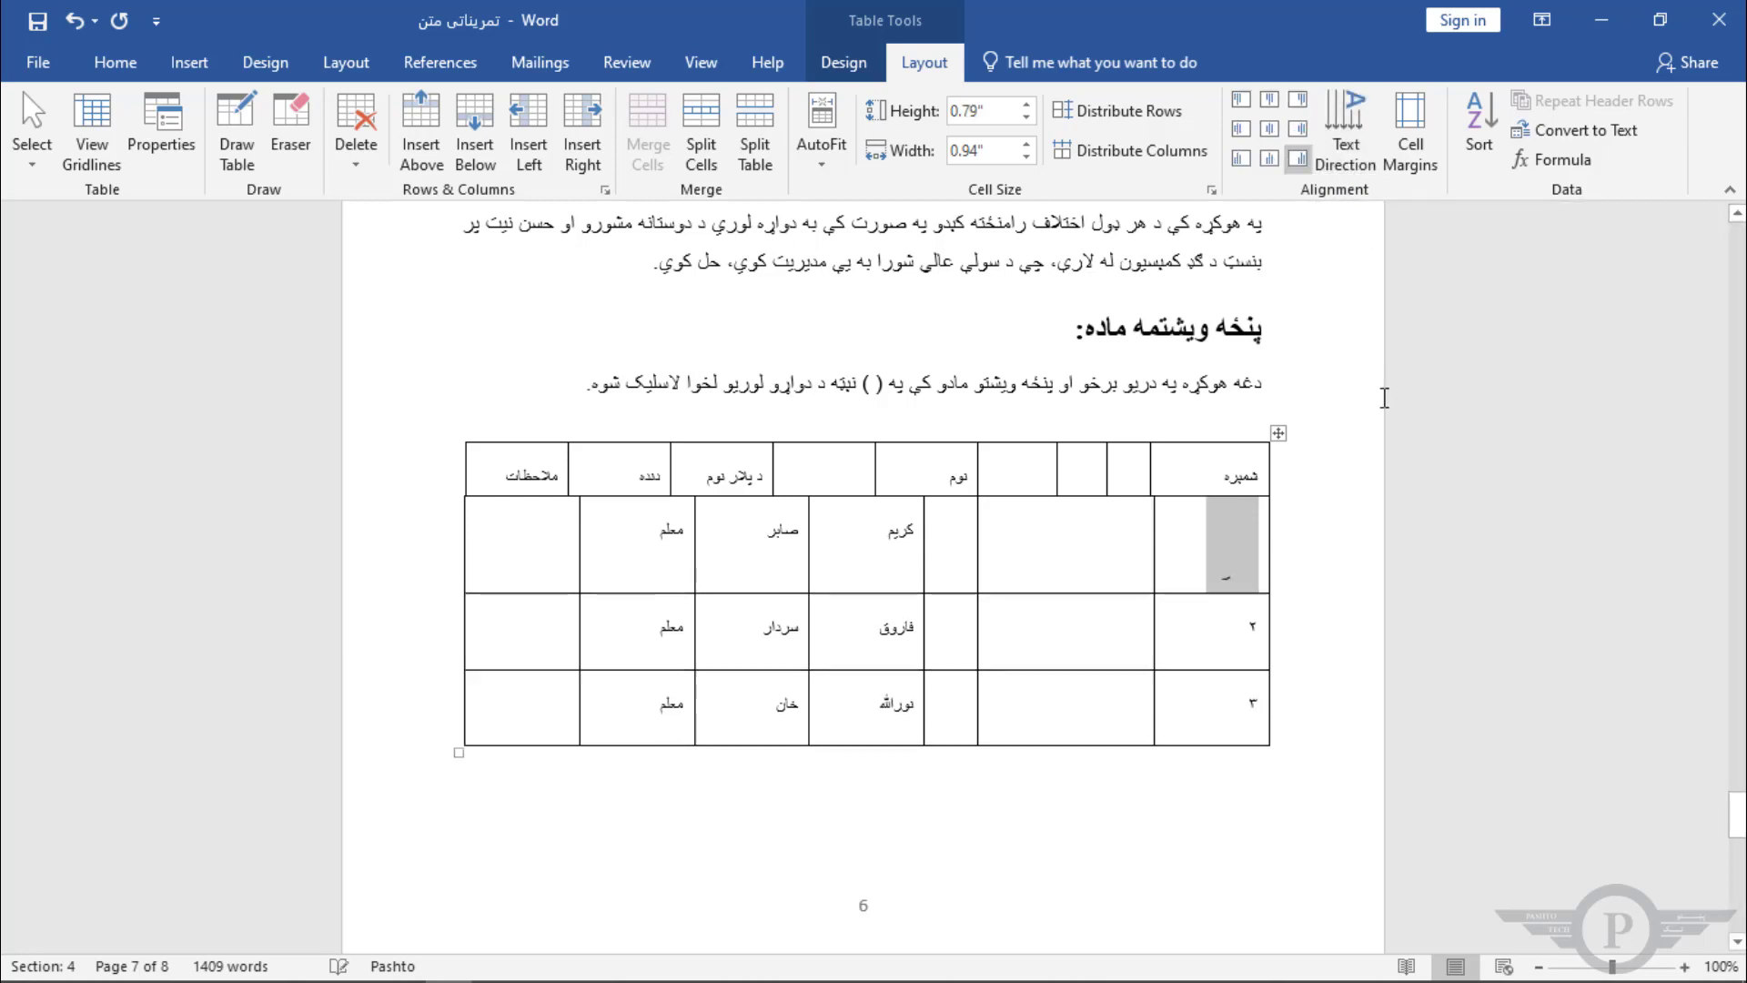
left_click(1357, 141)
left_click(1358, 141)
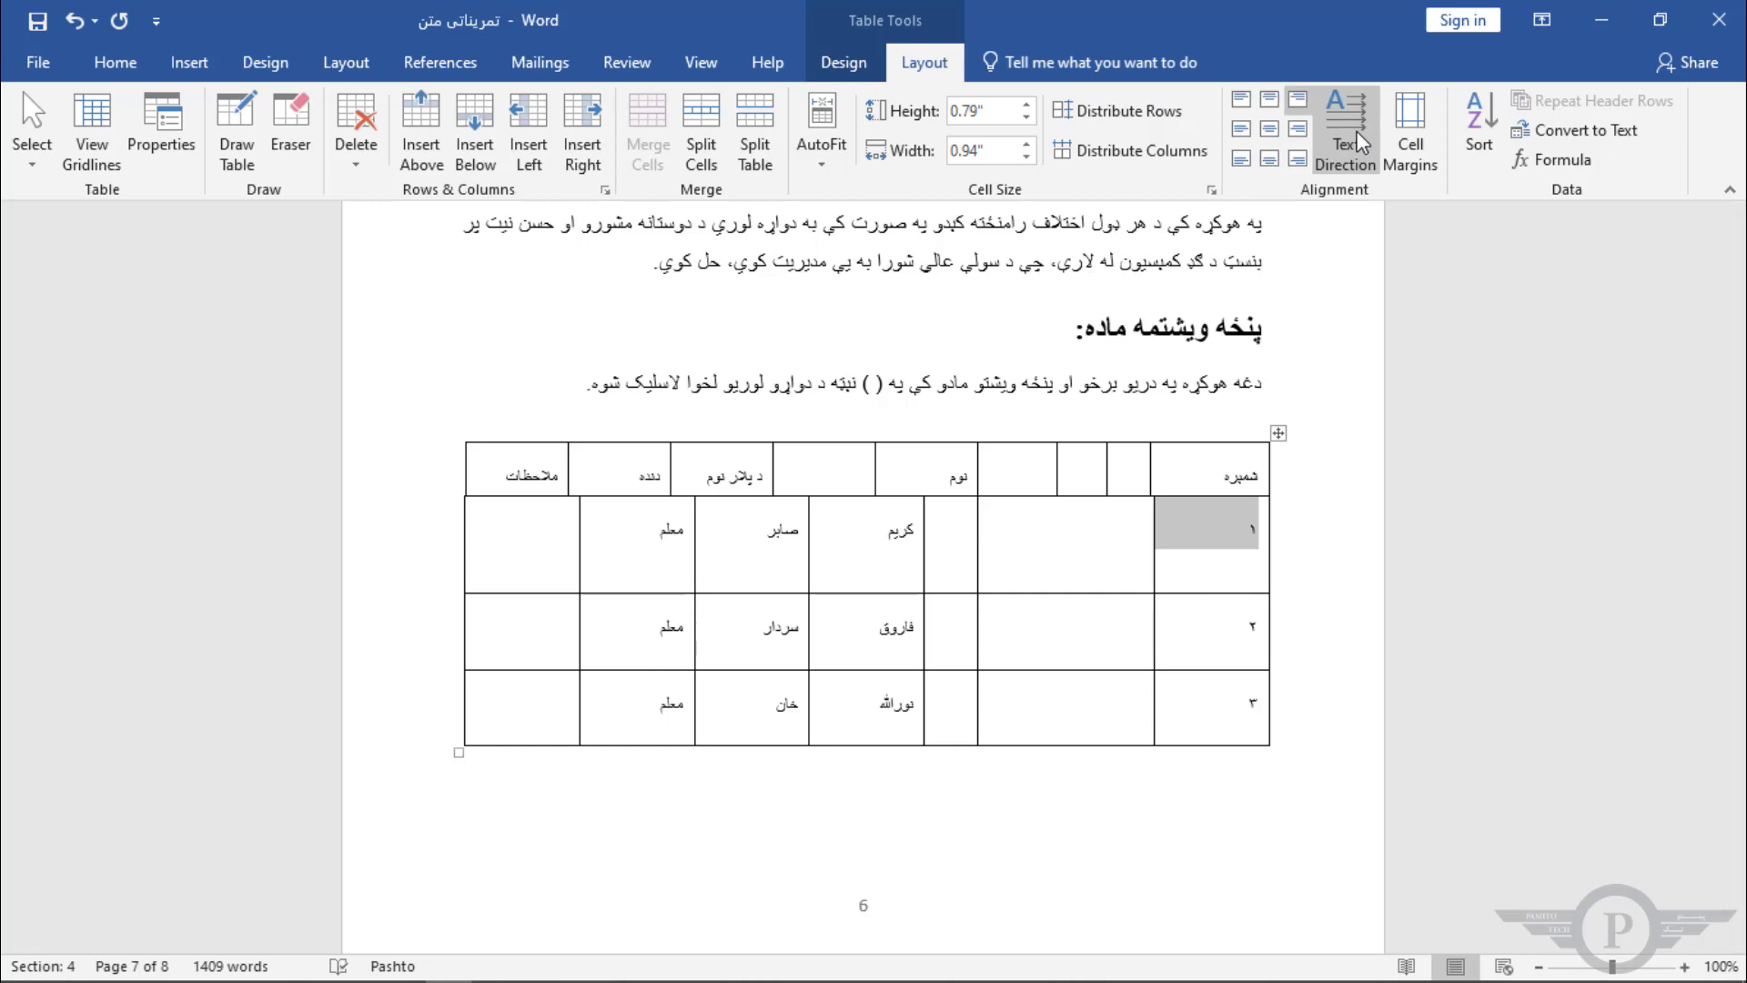
left_click(1358, 141)
left_click(1358, 141)
left_click(1357, 141)
Step: Select the شمیره header text, rotate it to vertical direction and align it center right
left_click(1211, 474)
left_click_drag(1211, 474, 1260, 475)
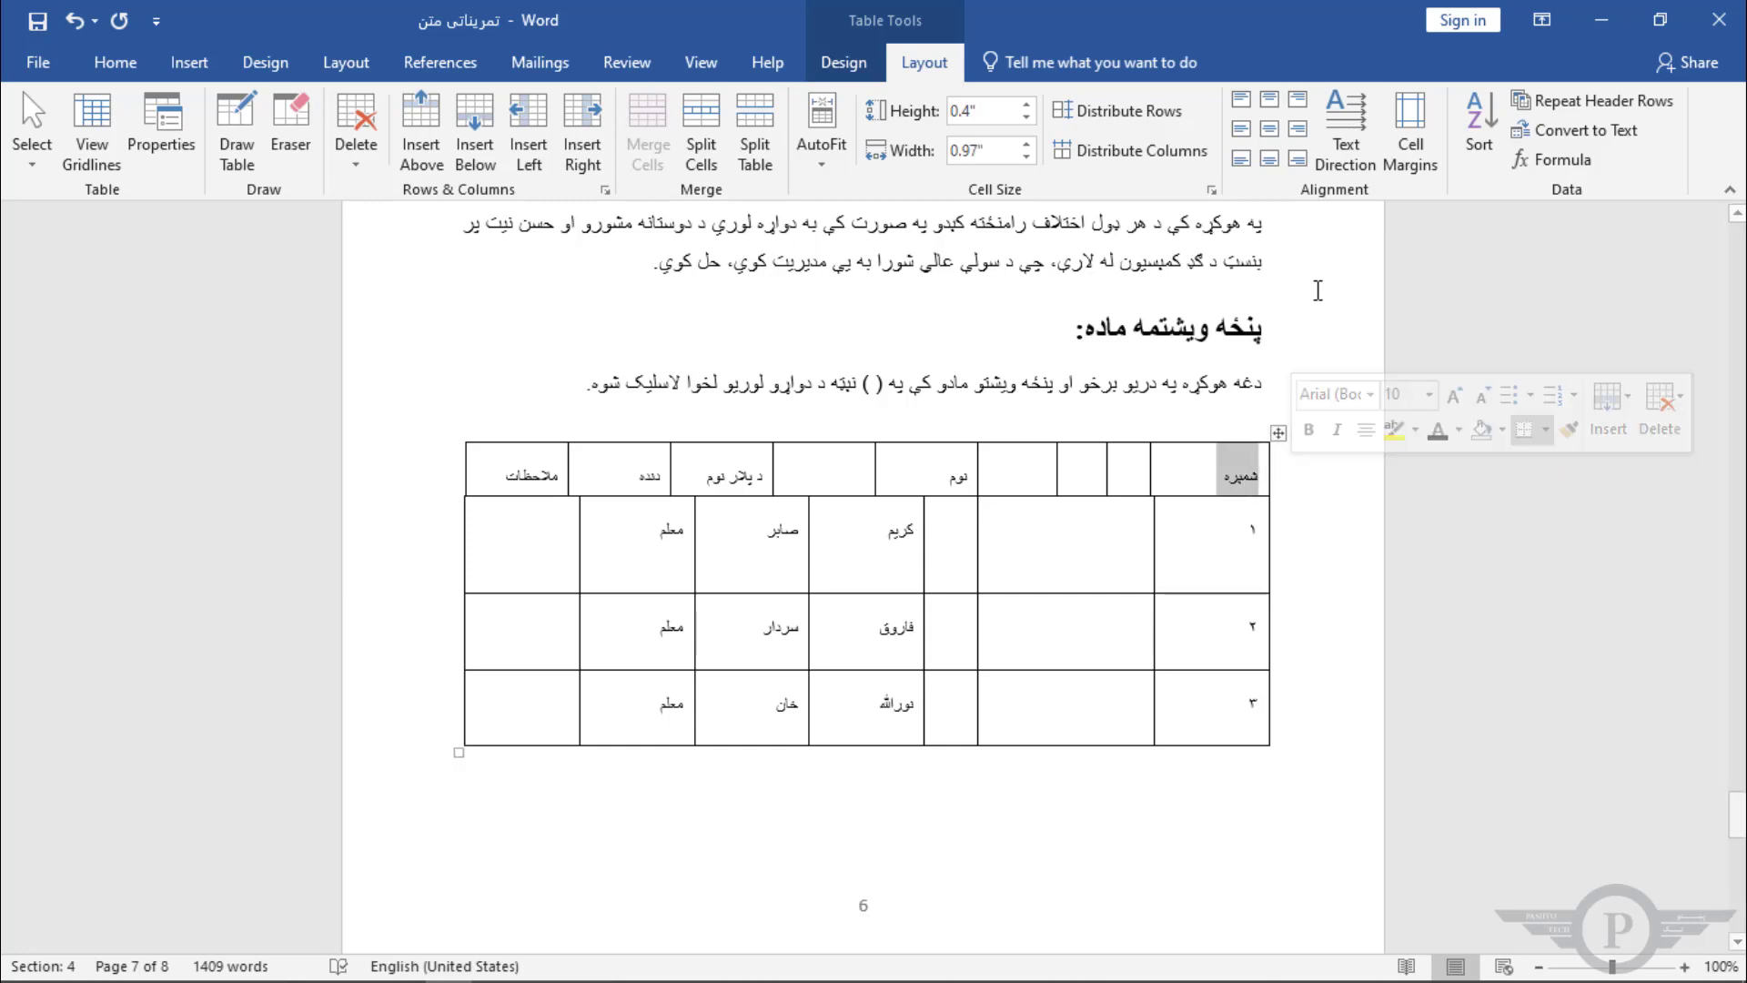
left_click(1350, 127)
left_click(1350, 127)
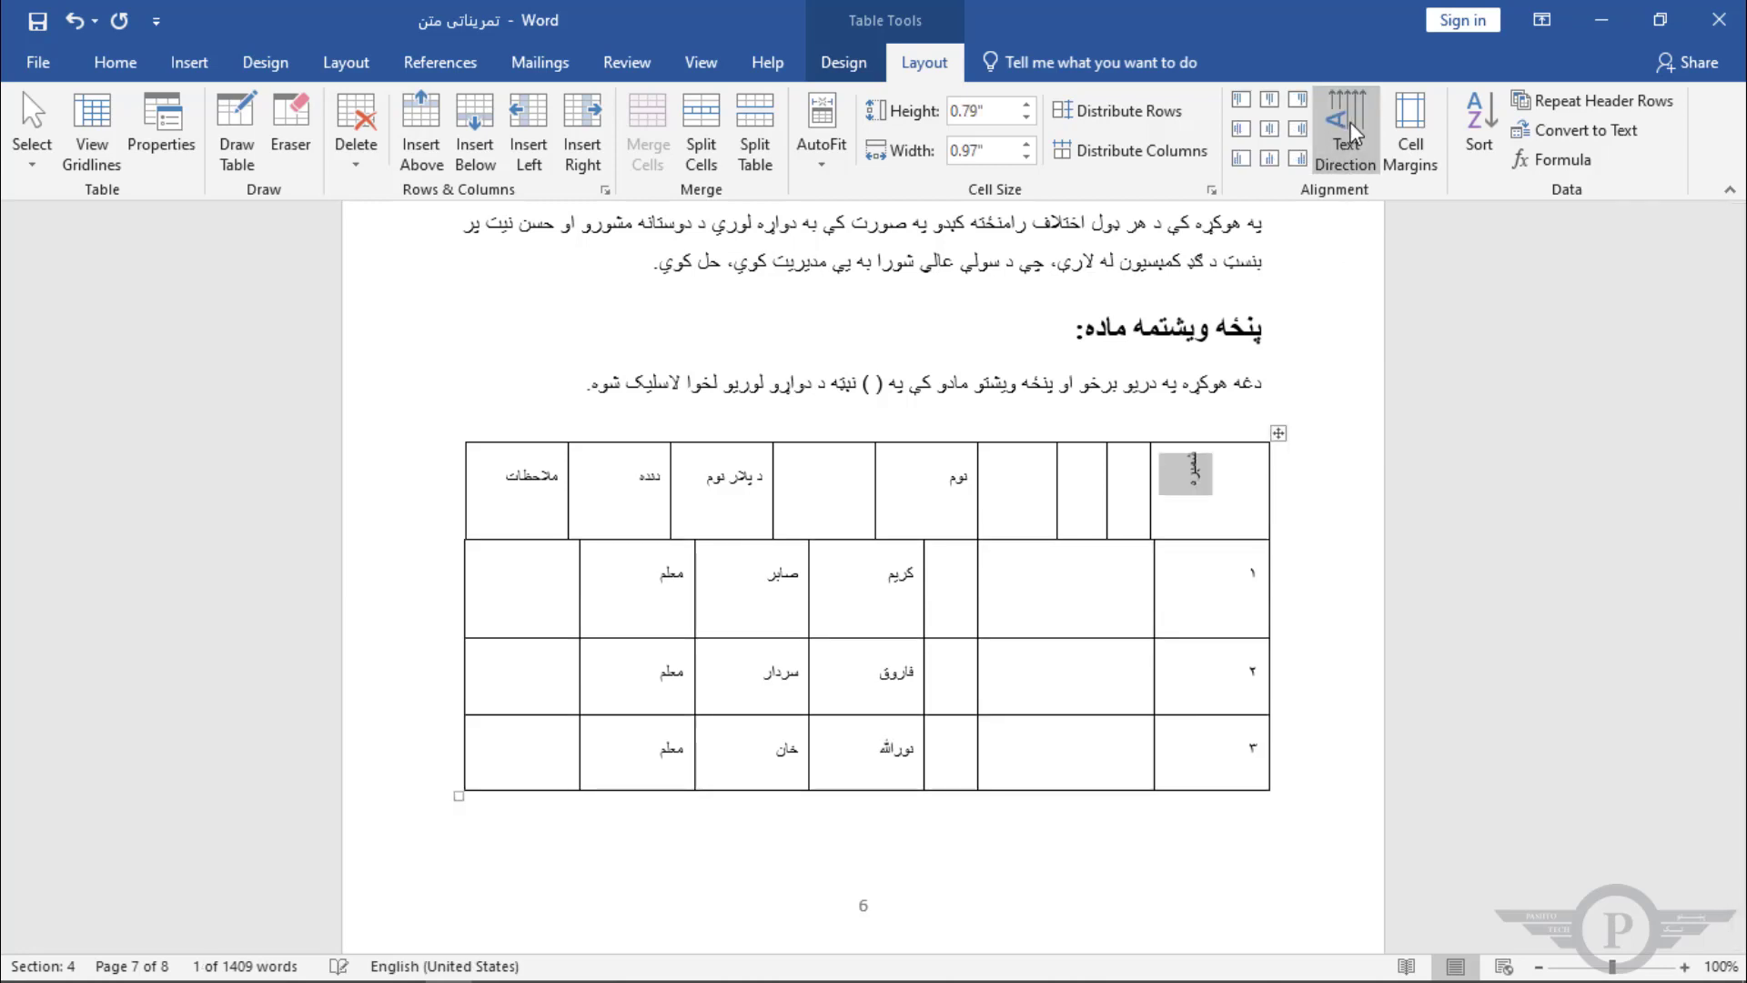
left_click(1298, 130)
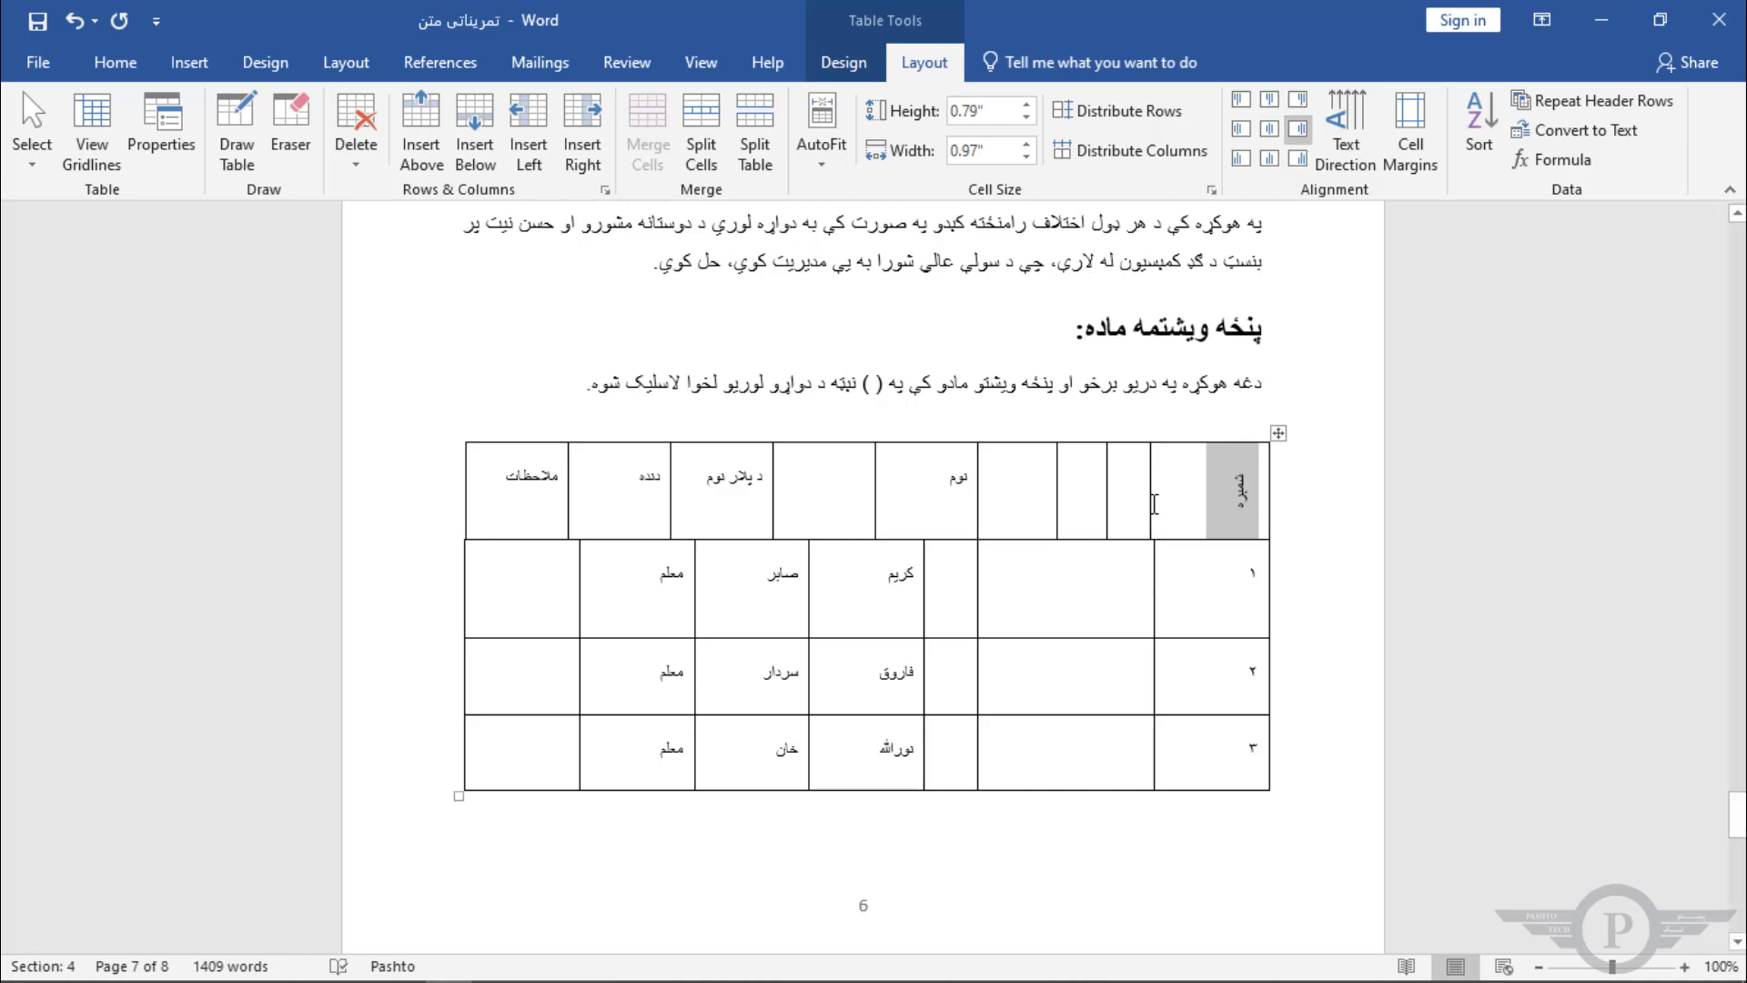
Step: Narrow the numbering column by moving its border in the header row and the body rows
left_click_drag(1147, 516, 1217, 508)
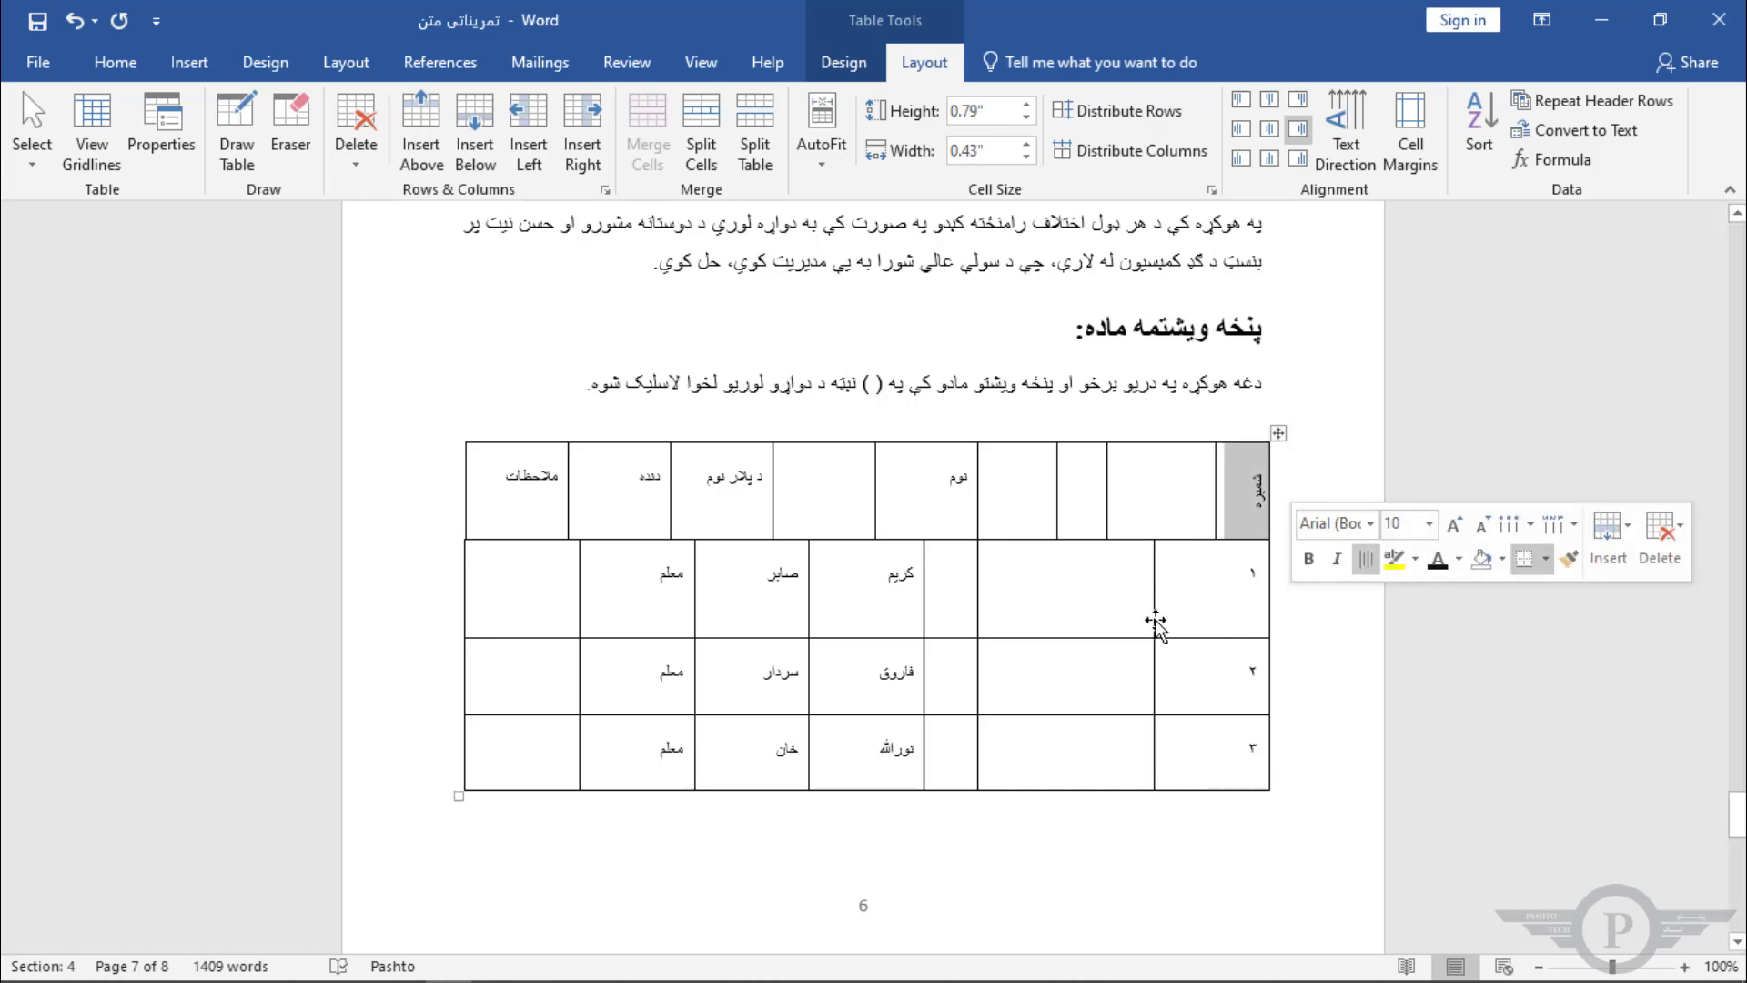
left_click_drag(1174, 617, 1214, 616)
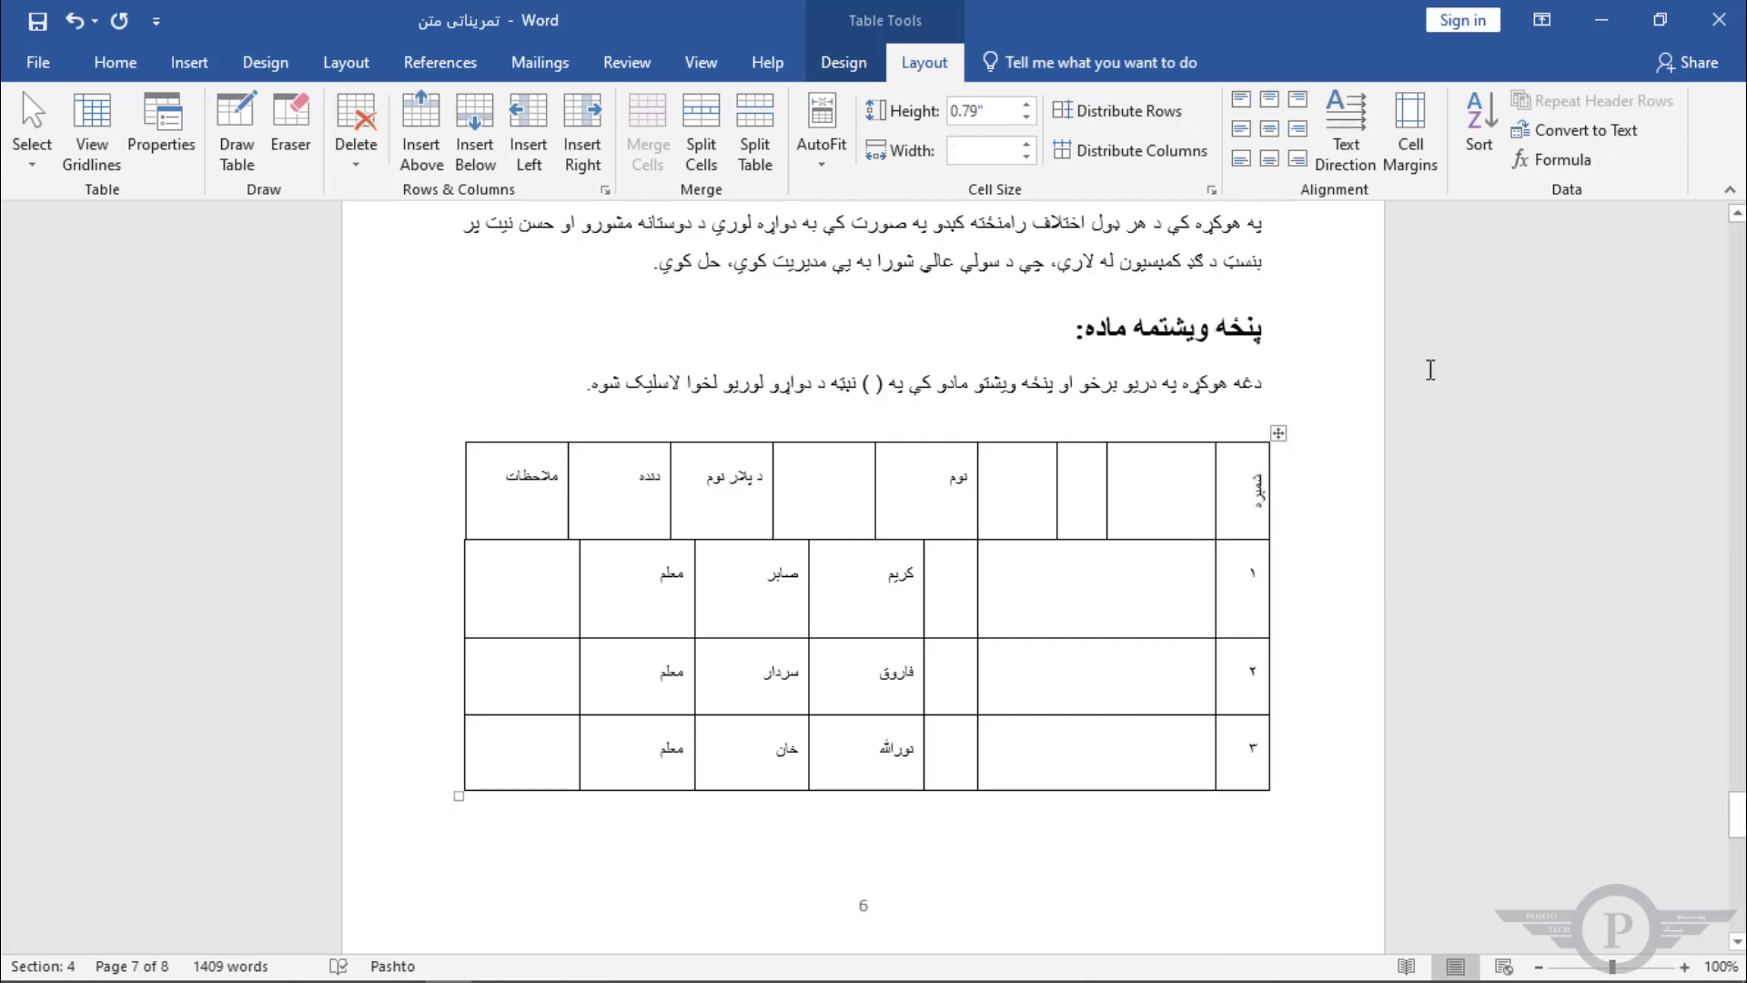
Step: Select the شمیره header text and apply Align Top Right
left_click(1256, 499)
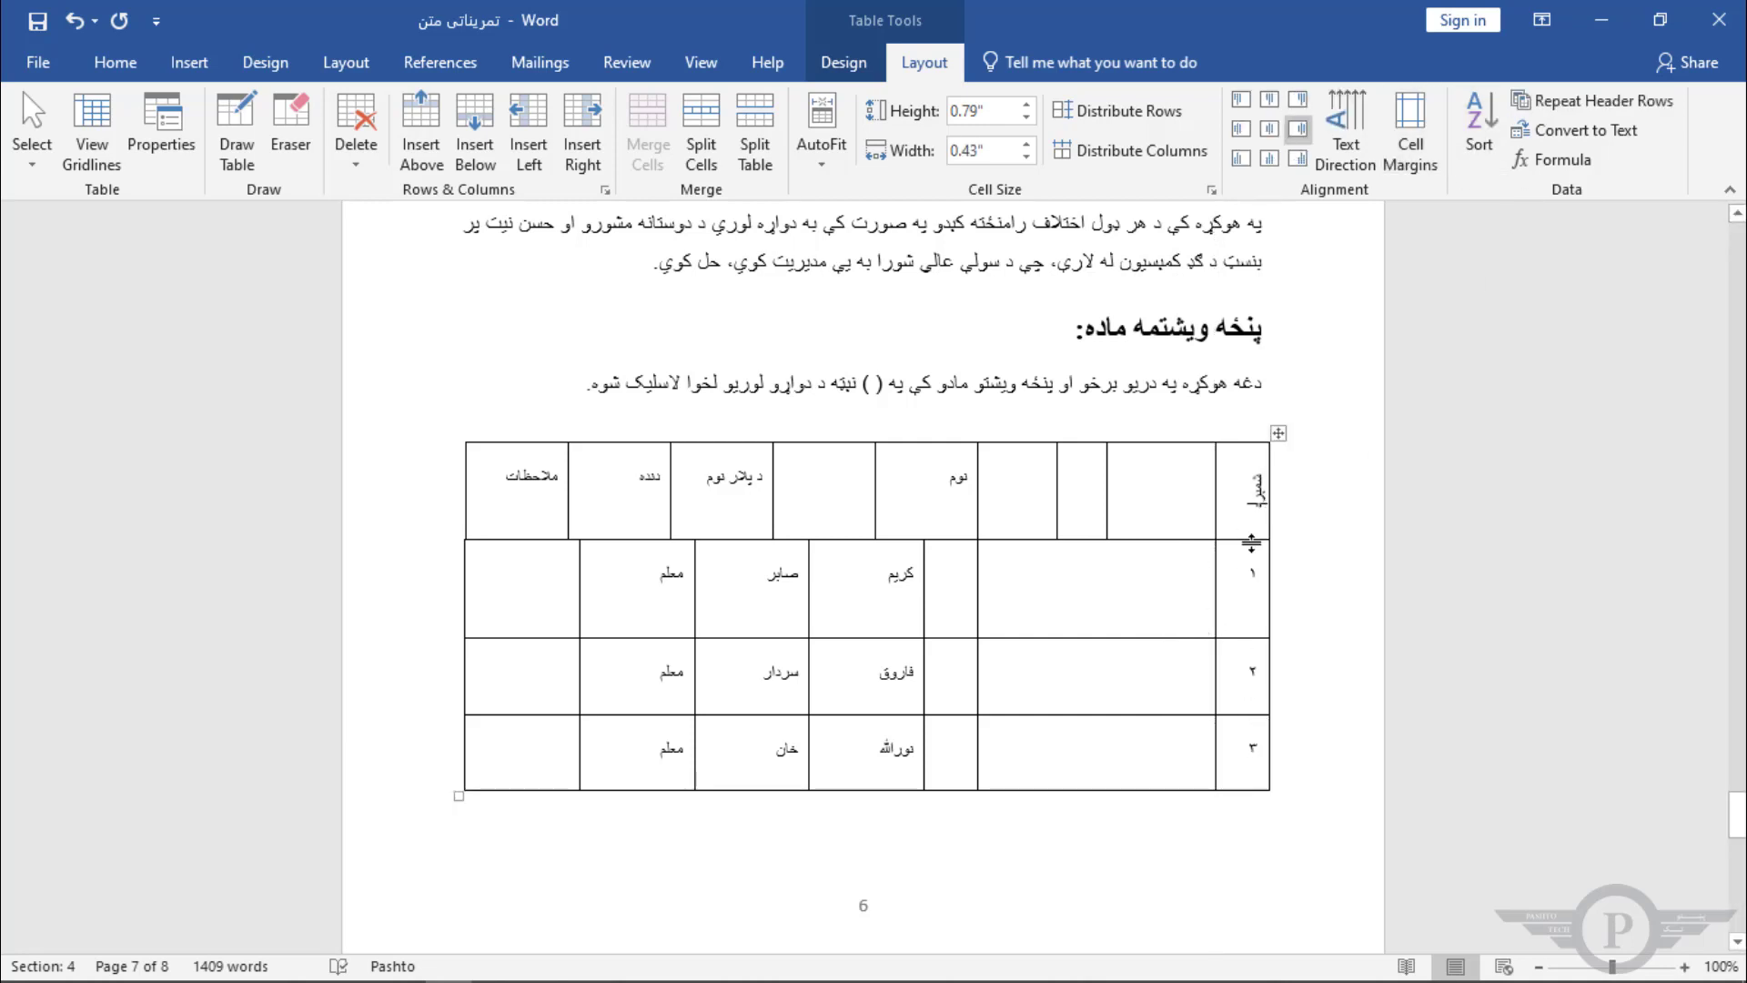
left_click_drag(1253, 519, 1261, 461)
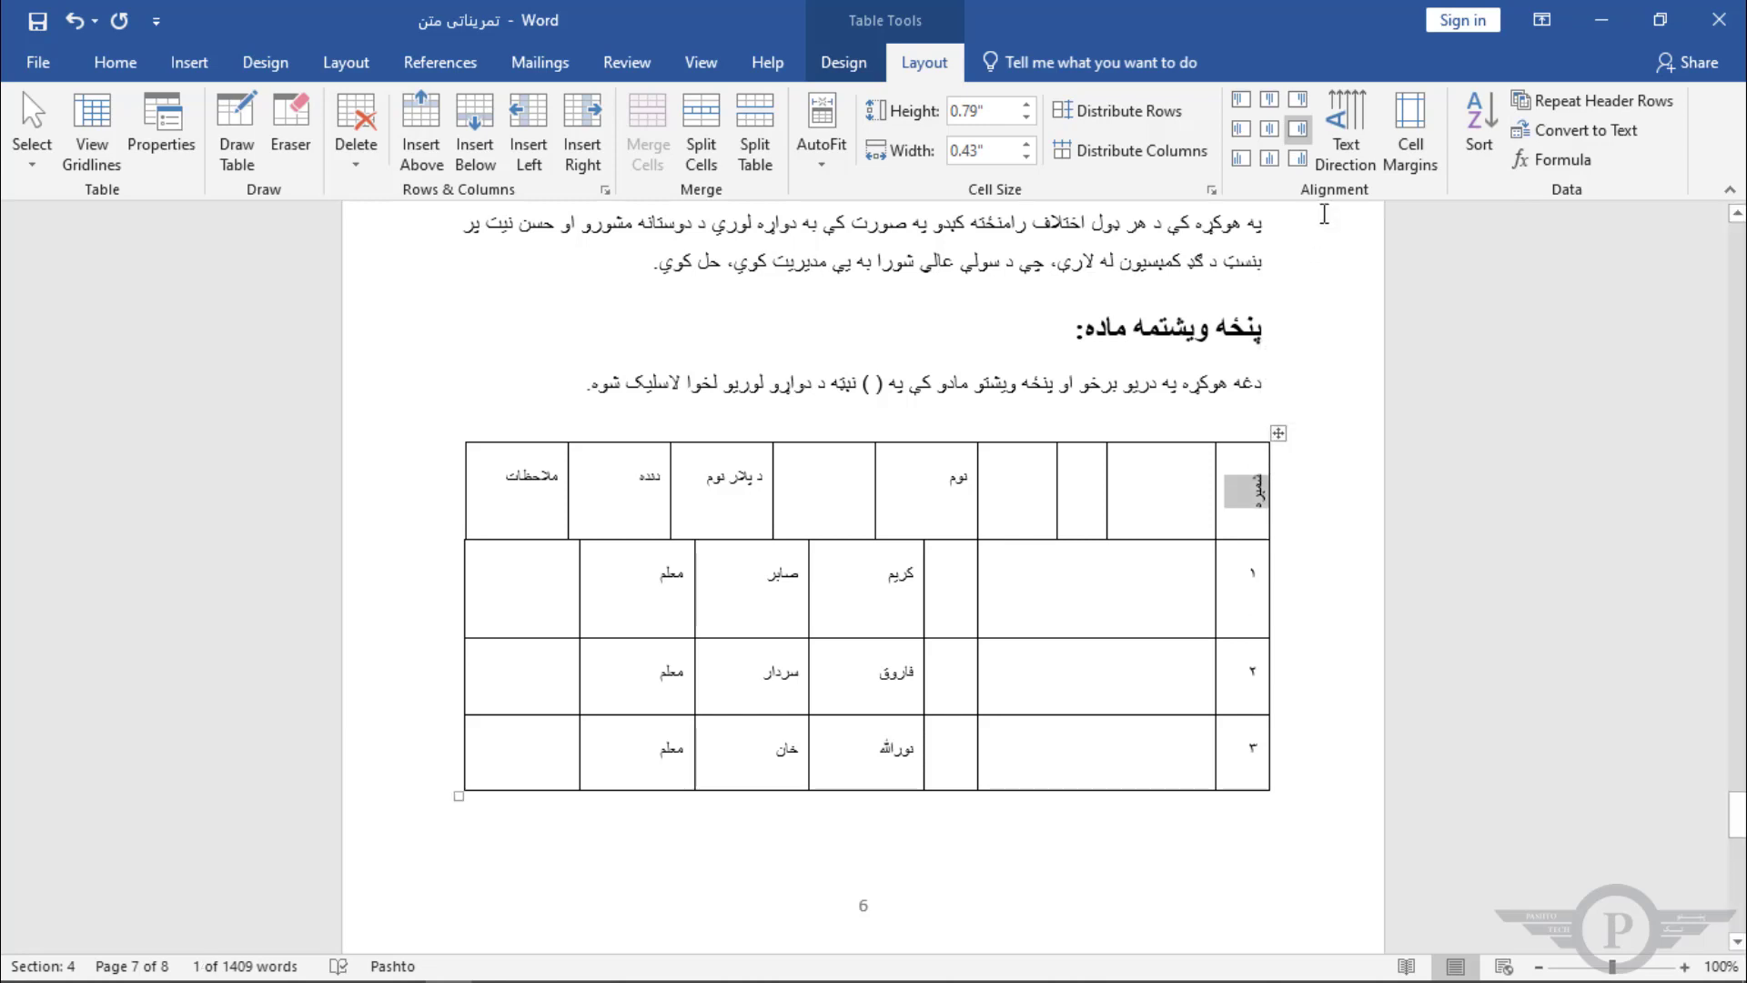
left_click(1299, 98)
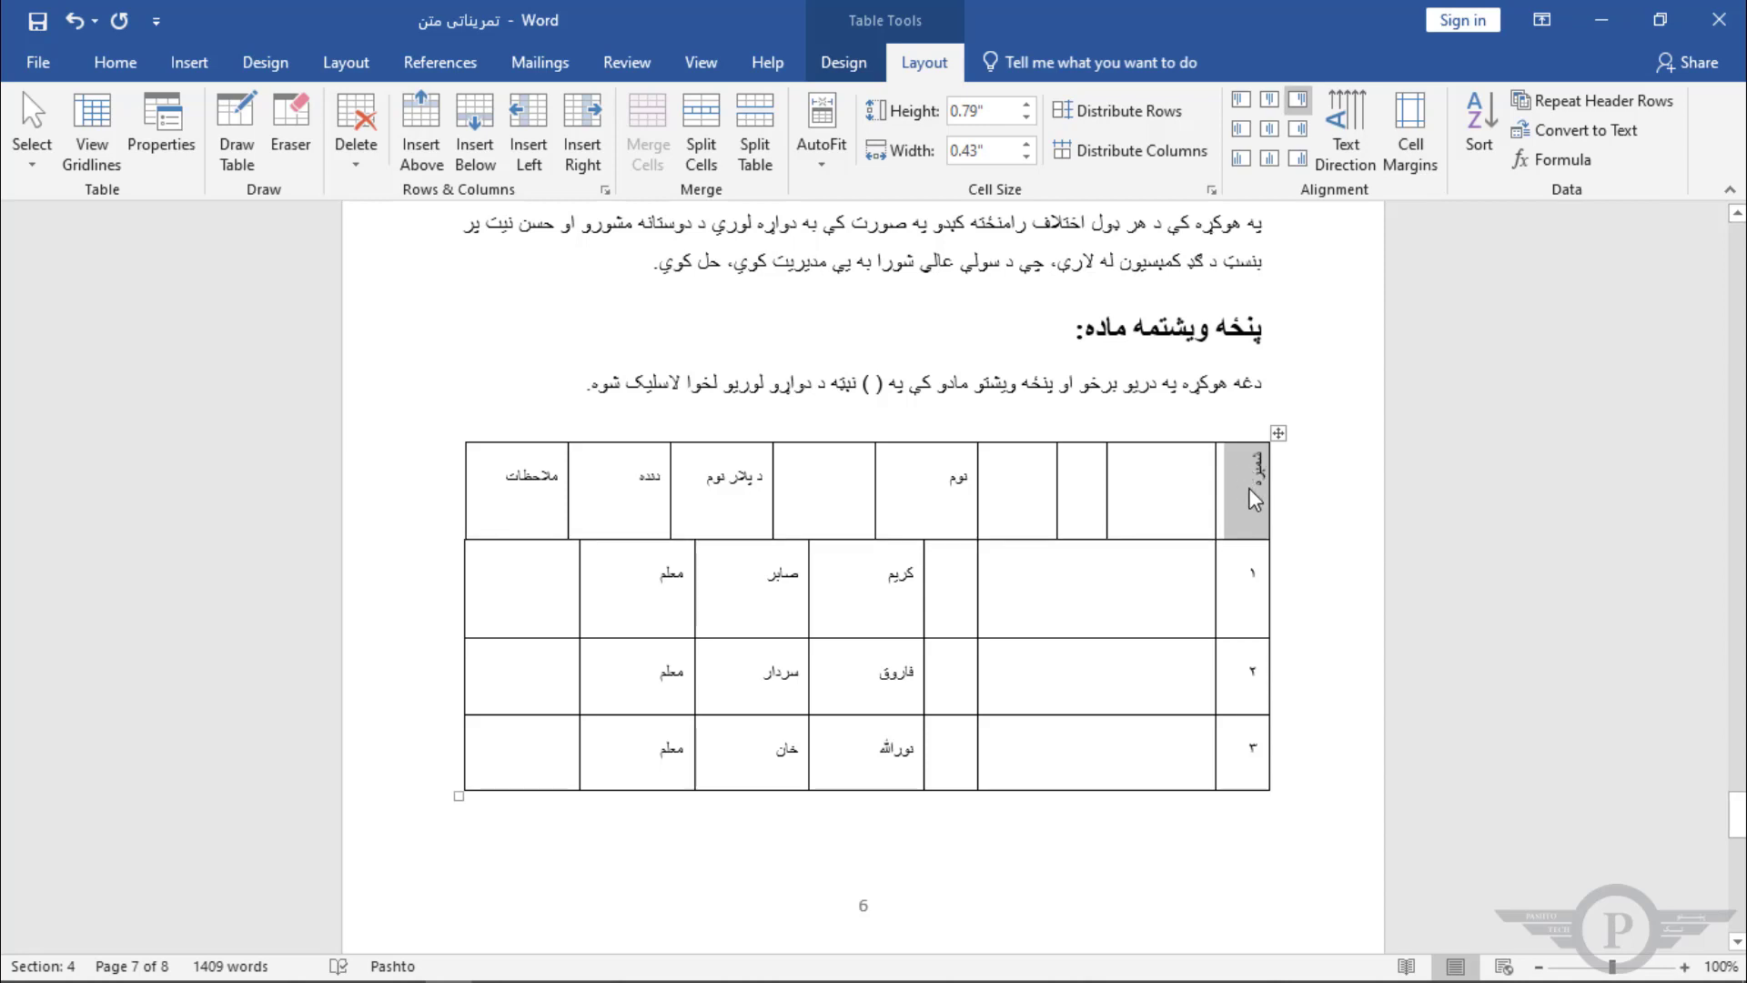
Step: Set the table's default left and right cell margins to 0 inches
left_click(1409, 160)
left_click_drag(879, 337, 685, 287)
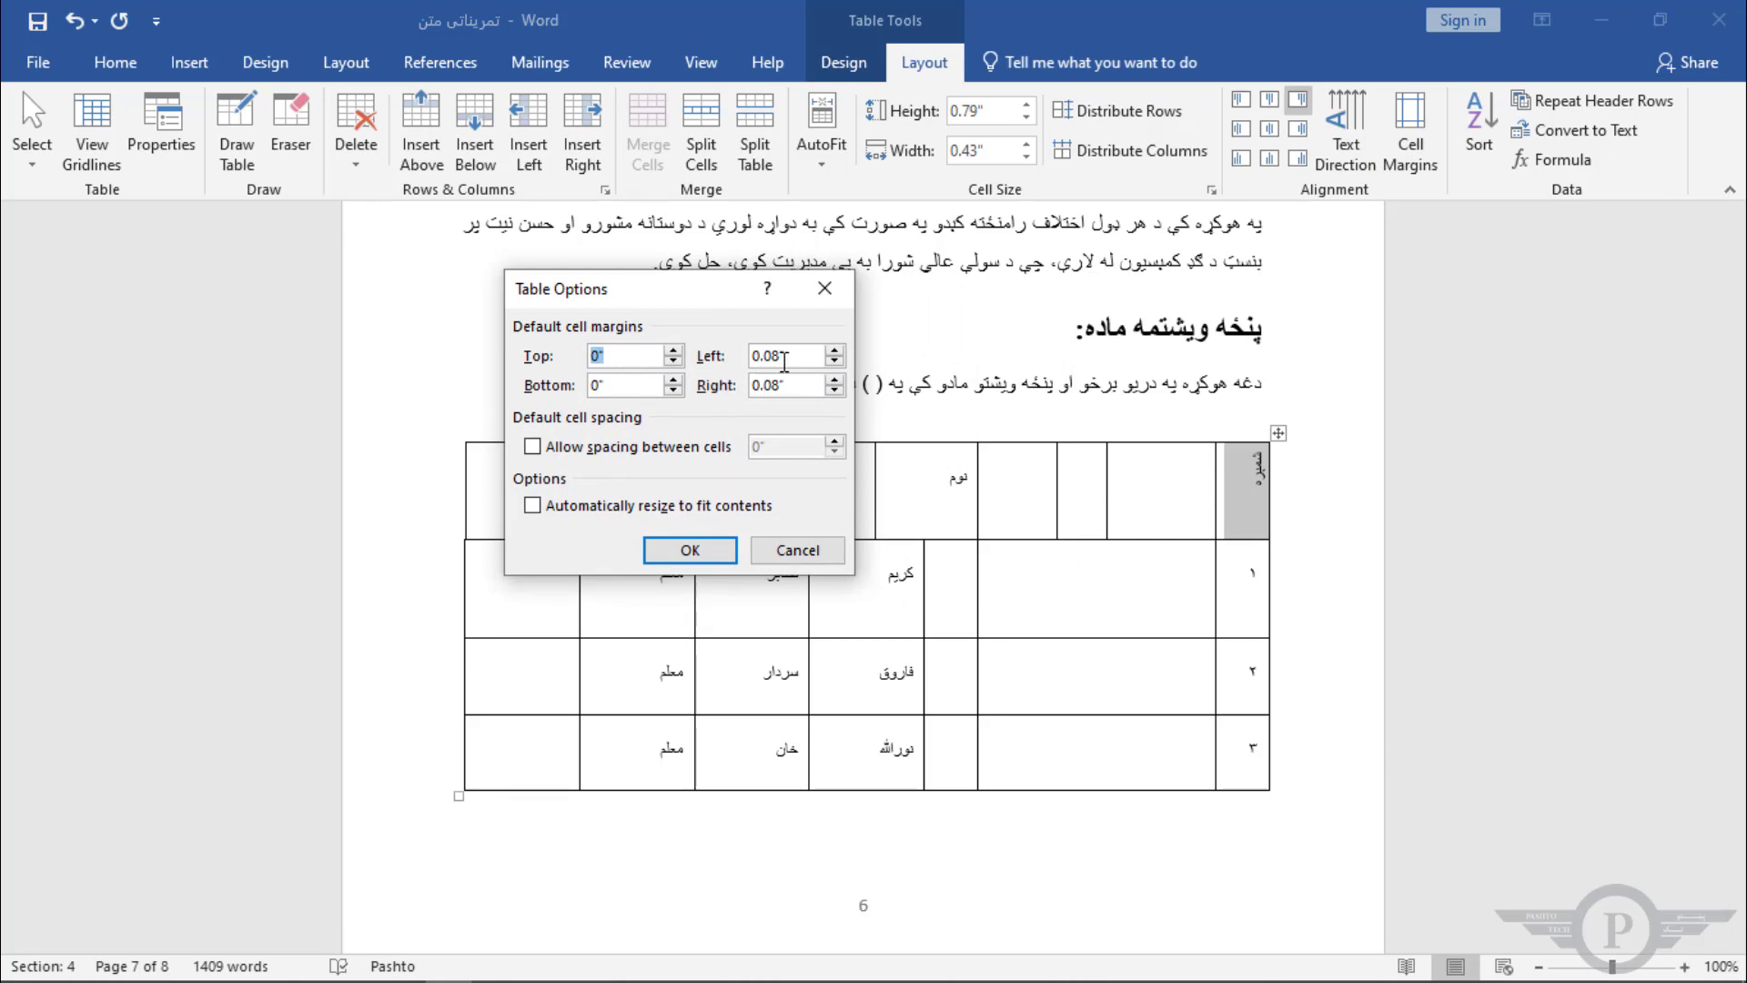
left_click(835, 362)
left_click(835, 362)
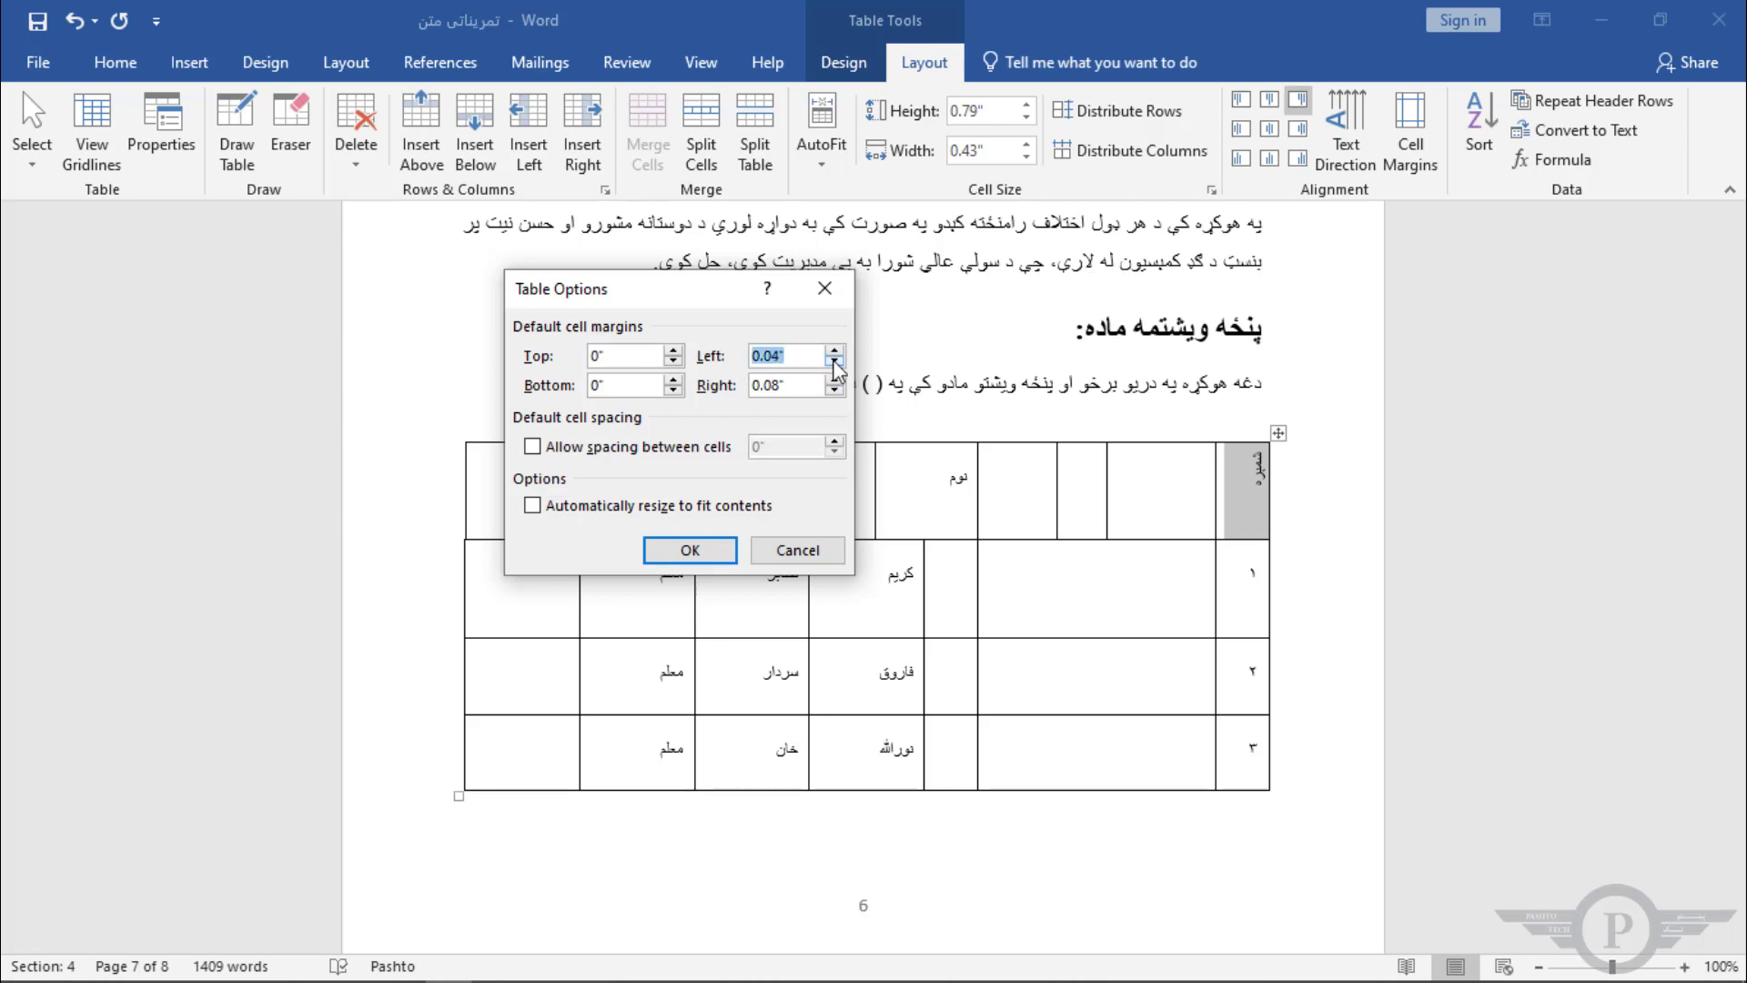
left_click(835, 362)
left_click(834, 389)
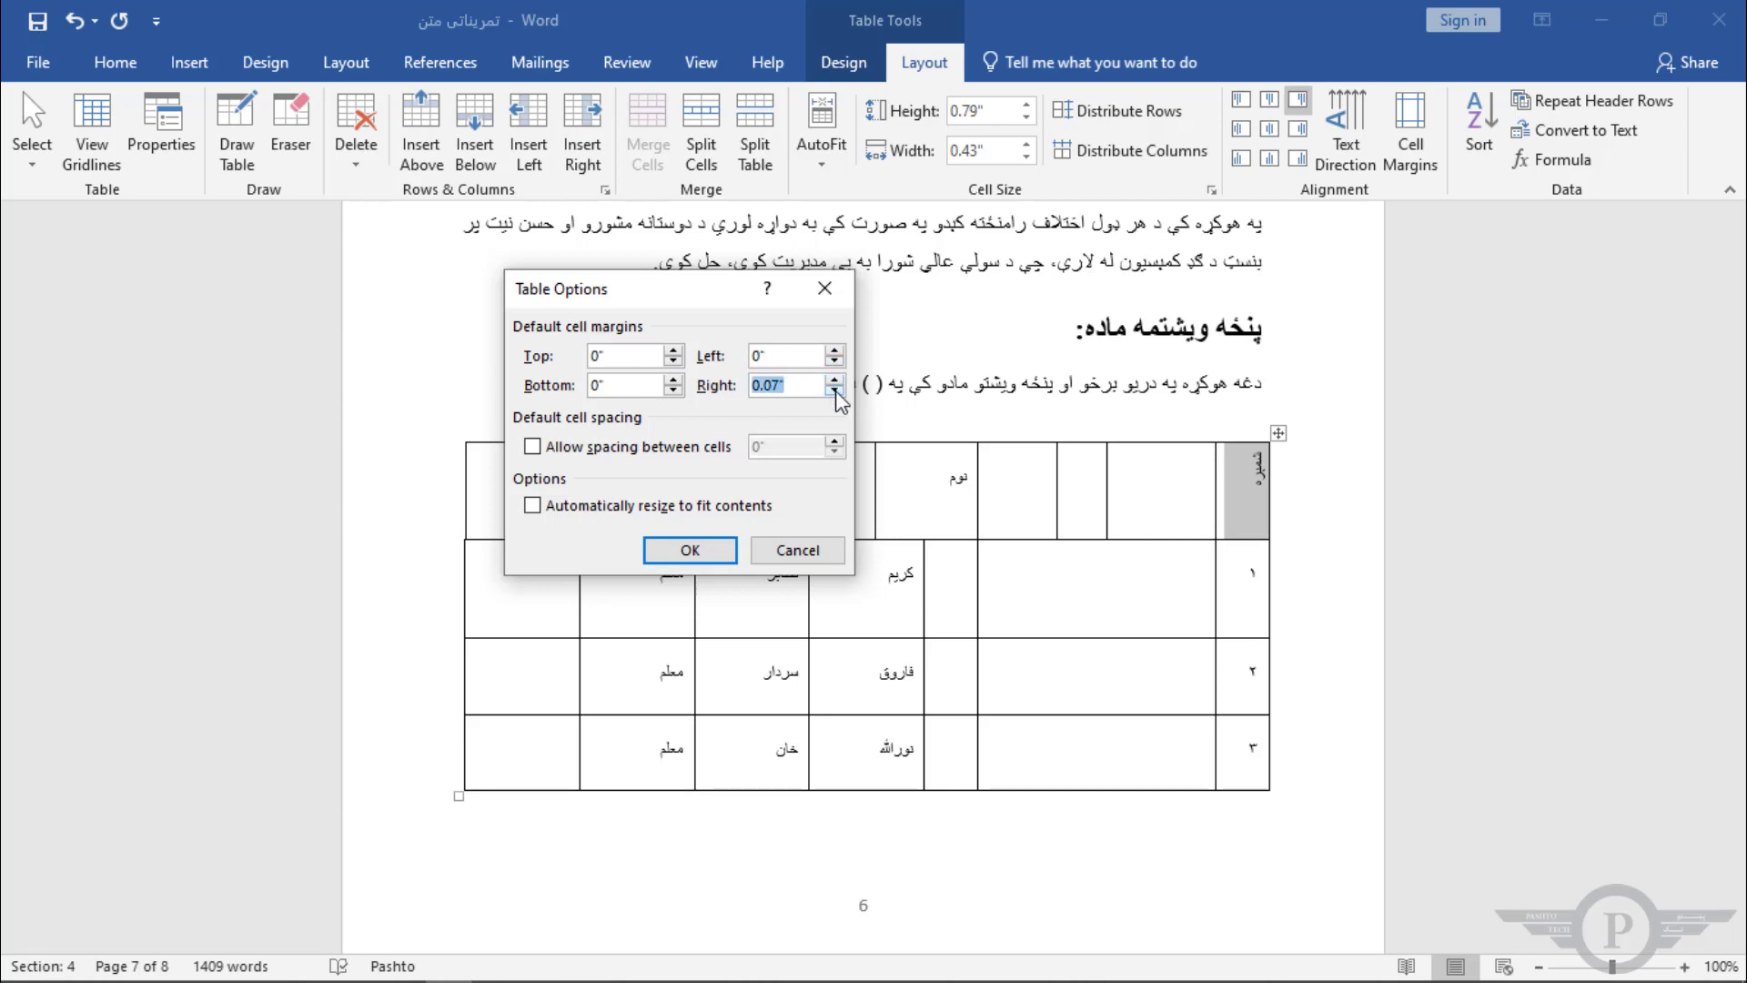
left_click(834, 390)
left_click(711, 550)
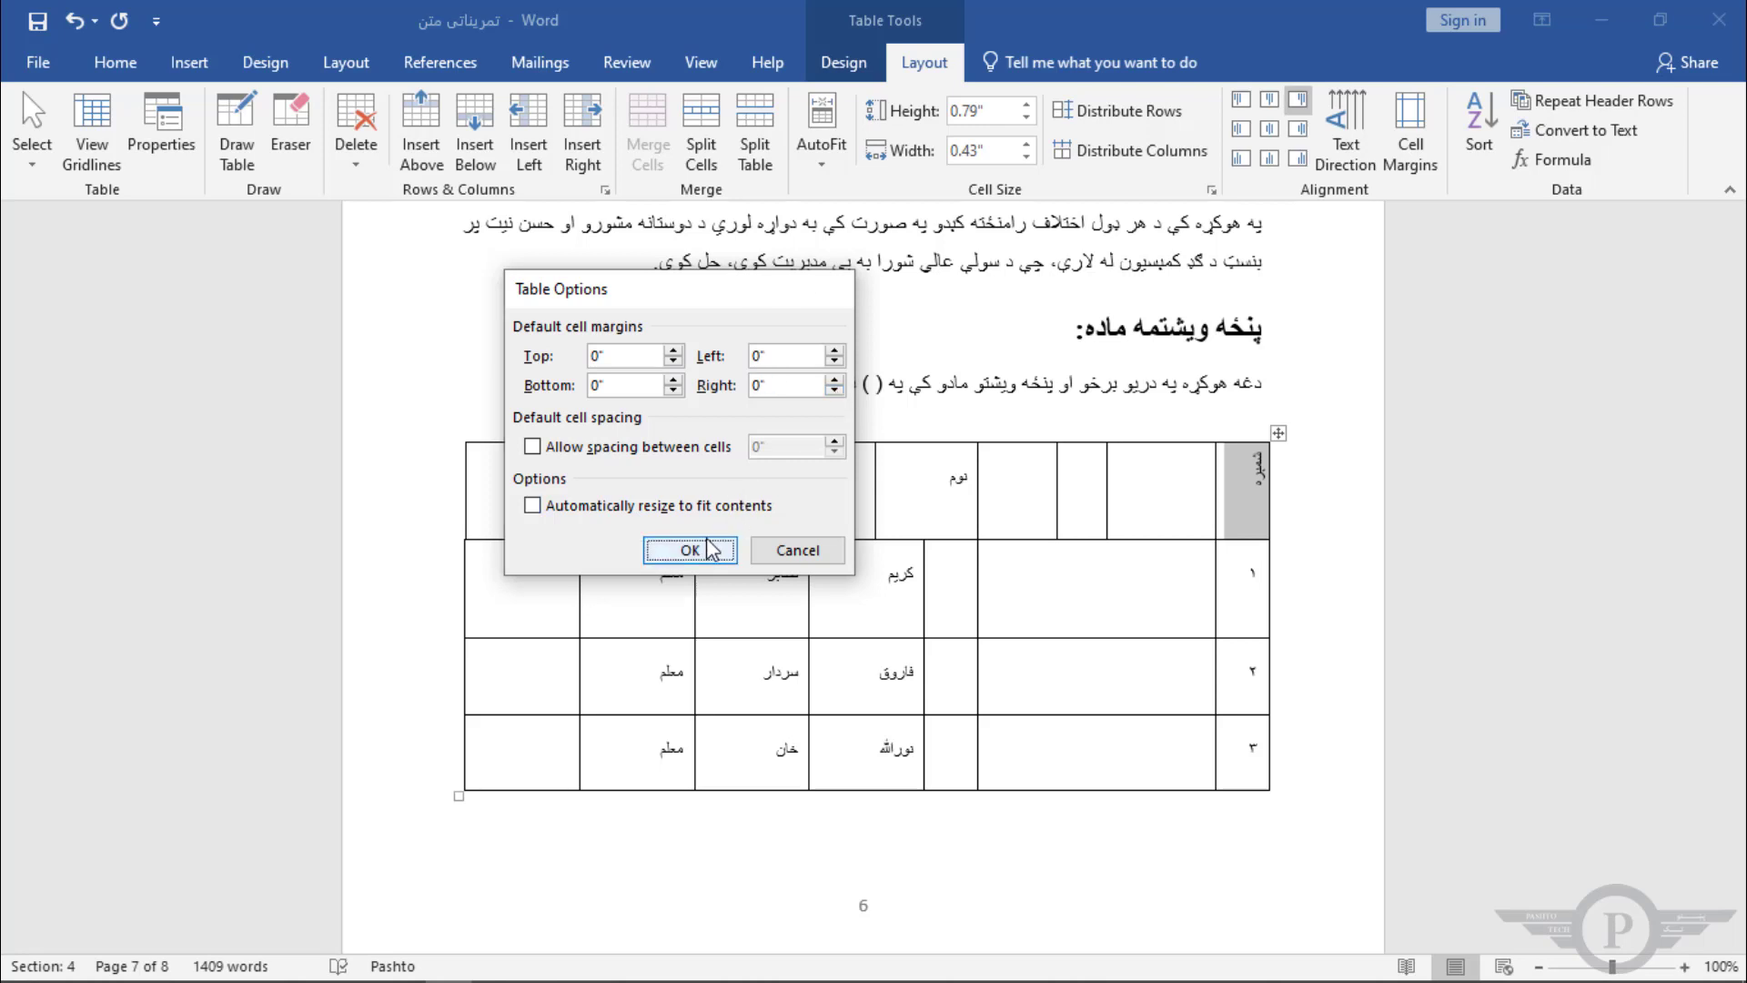